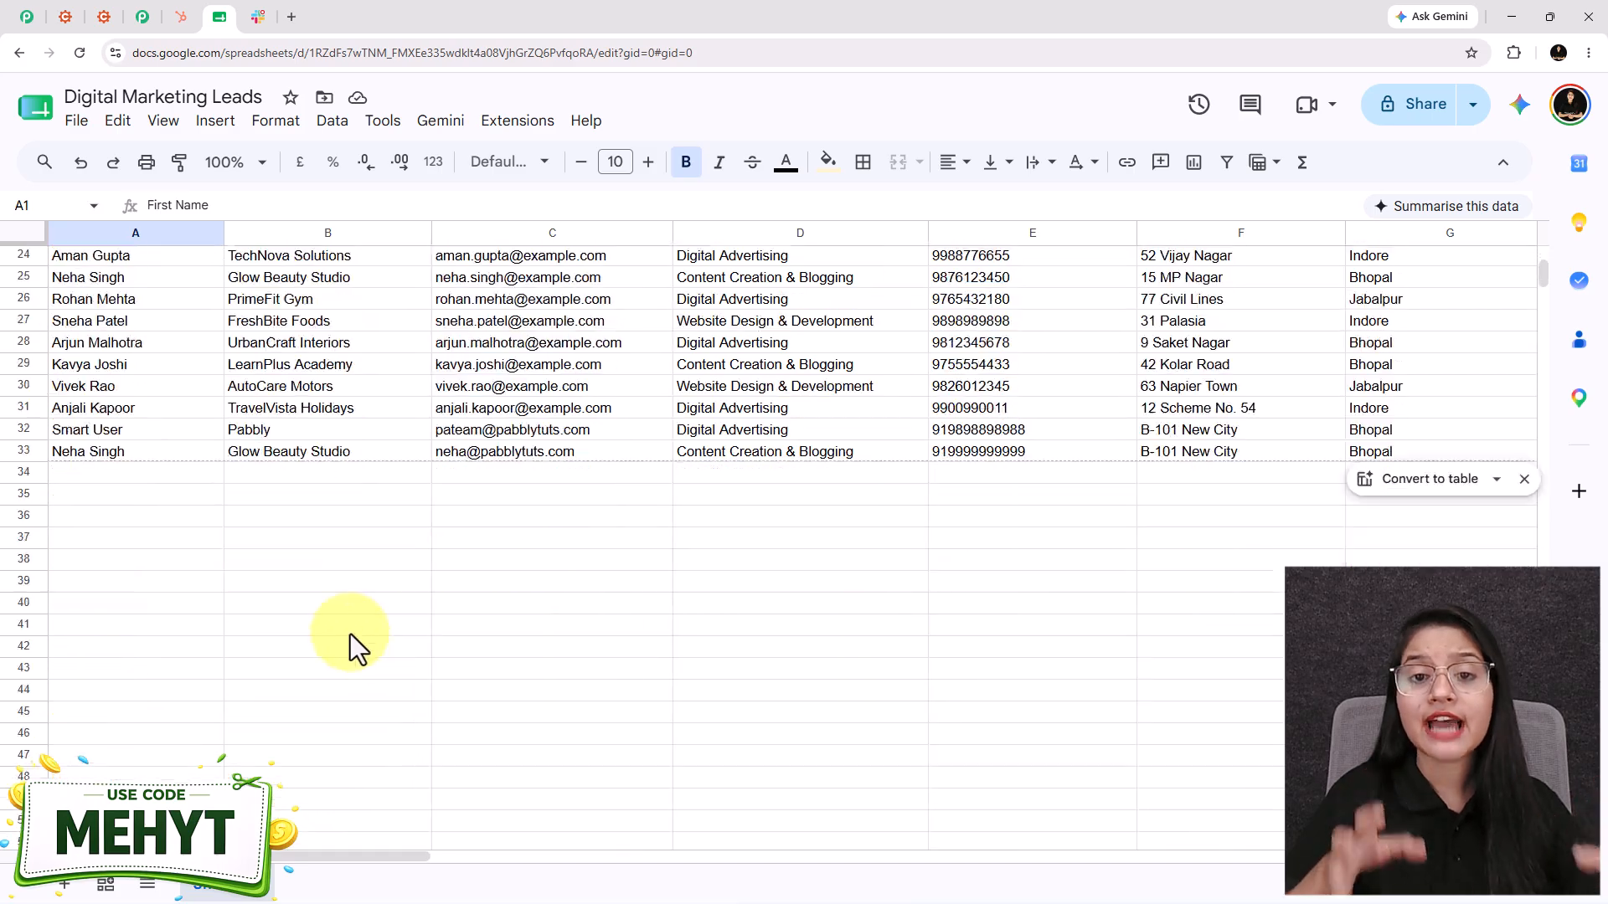
- Highlight the New Lead Received heading and the lead's name and company in Slack #new-leads
left_click(258, 16)
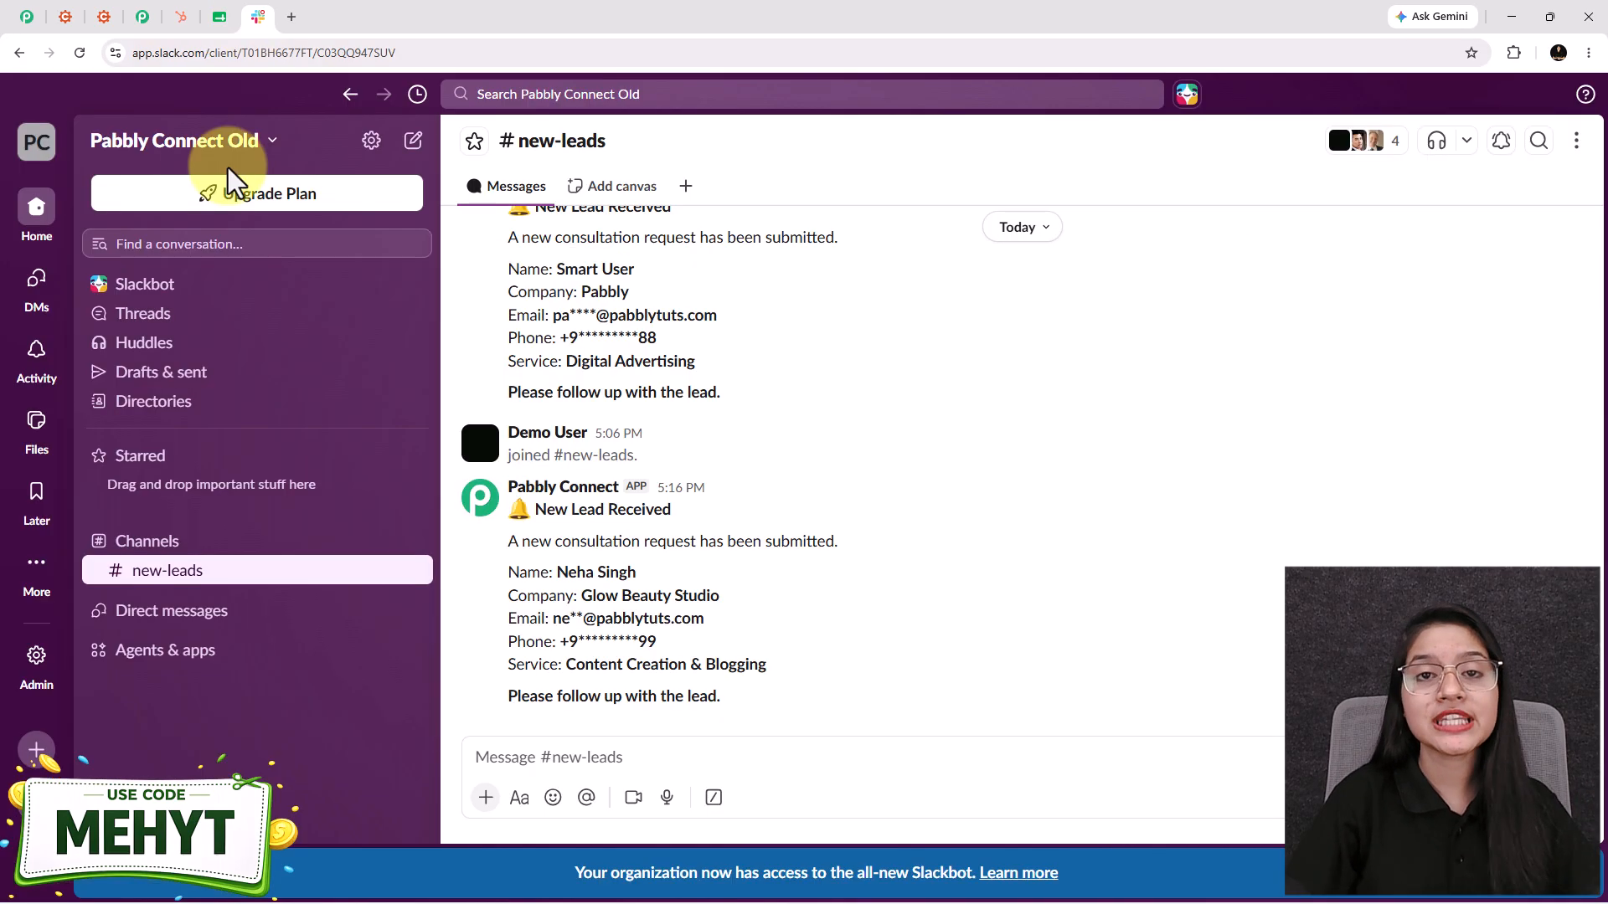
left_click_drag(533, 508, 692, 521)
left_click(658, 549)
left_click_drag(557, 575, 709, 605)
left_click(765, 654)
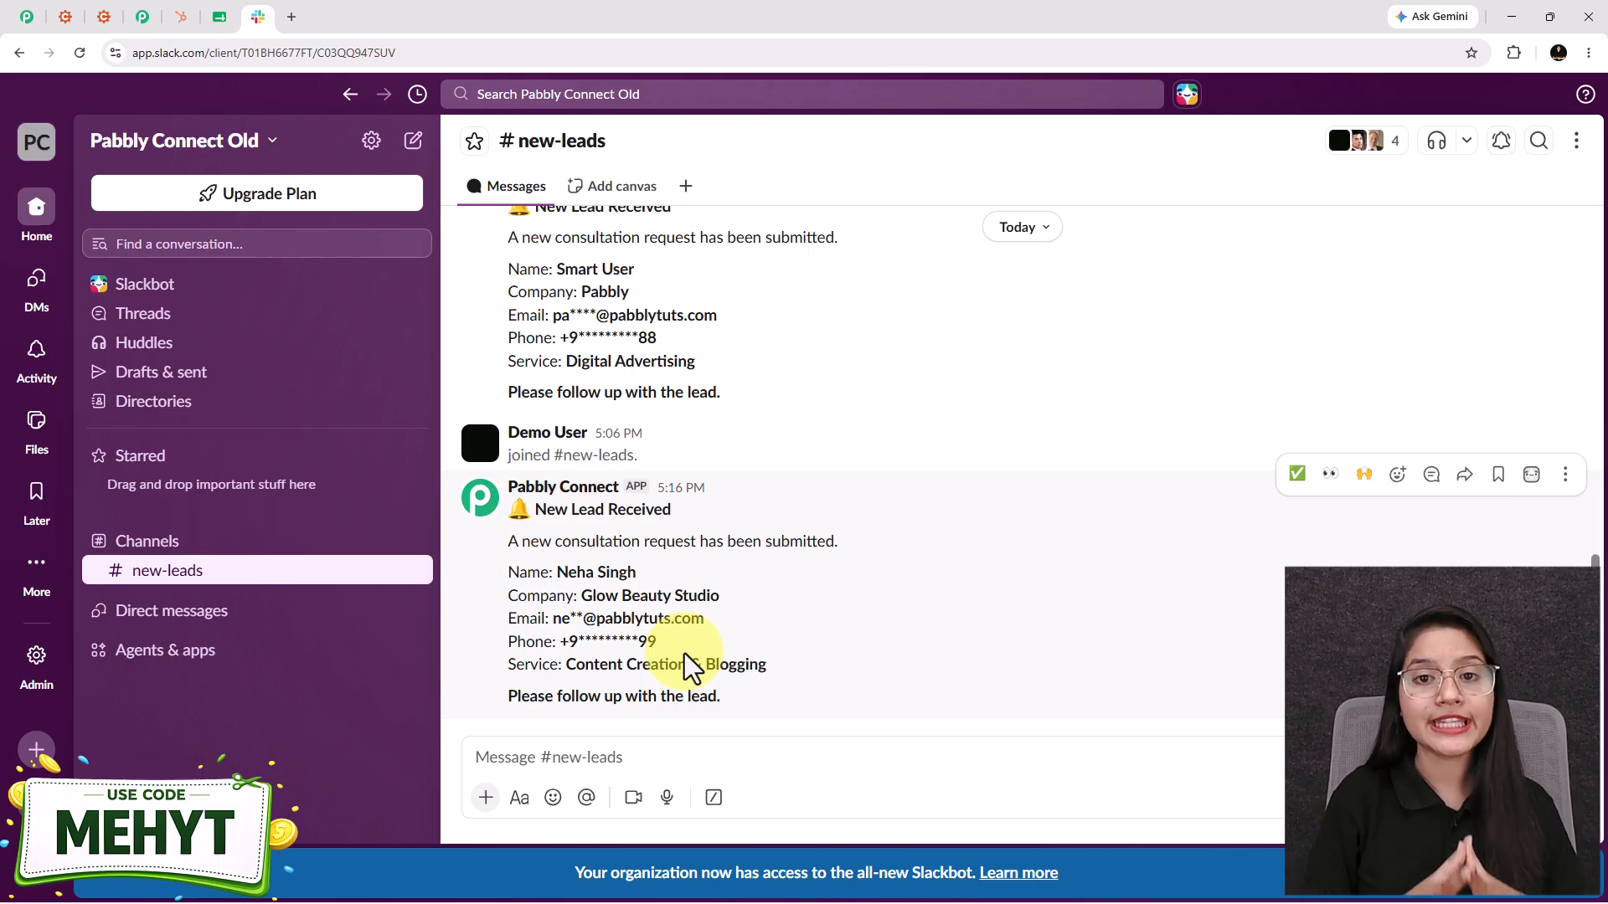
left_click(101, 18)
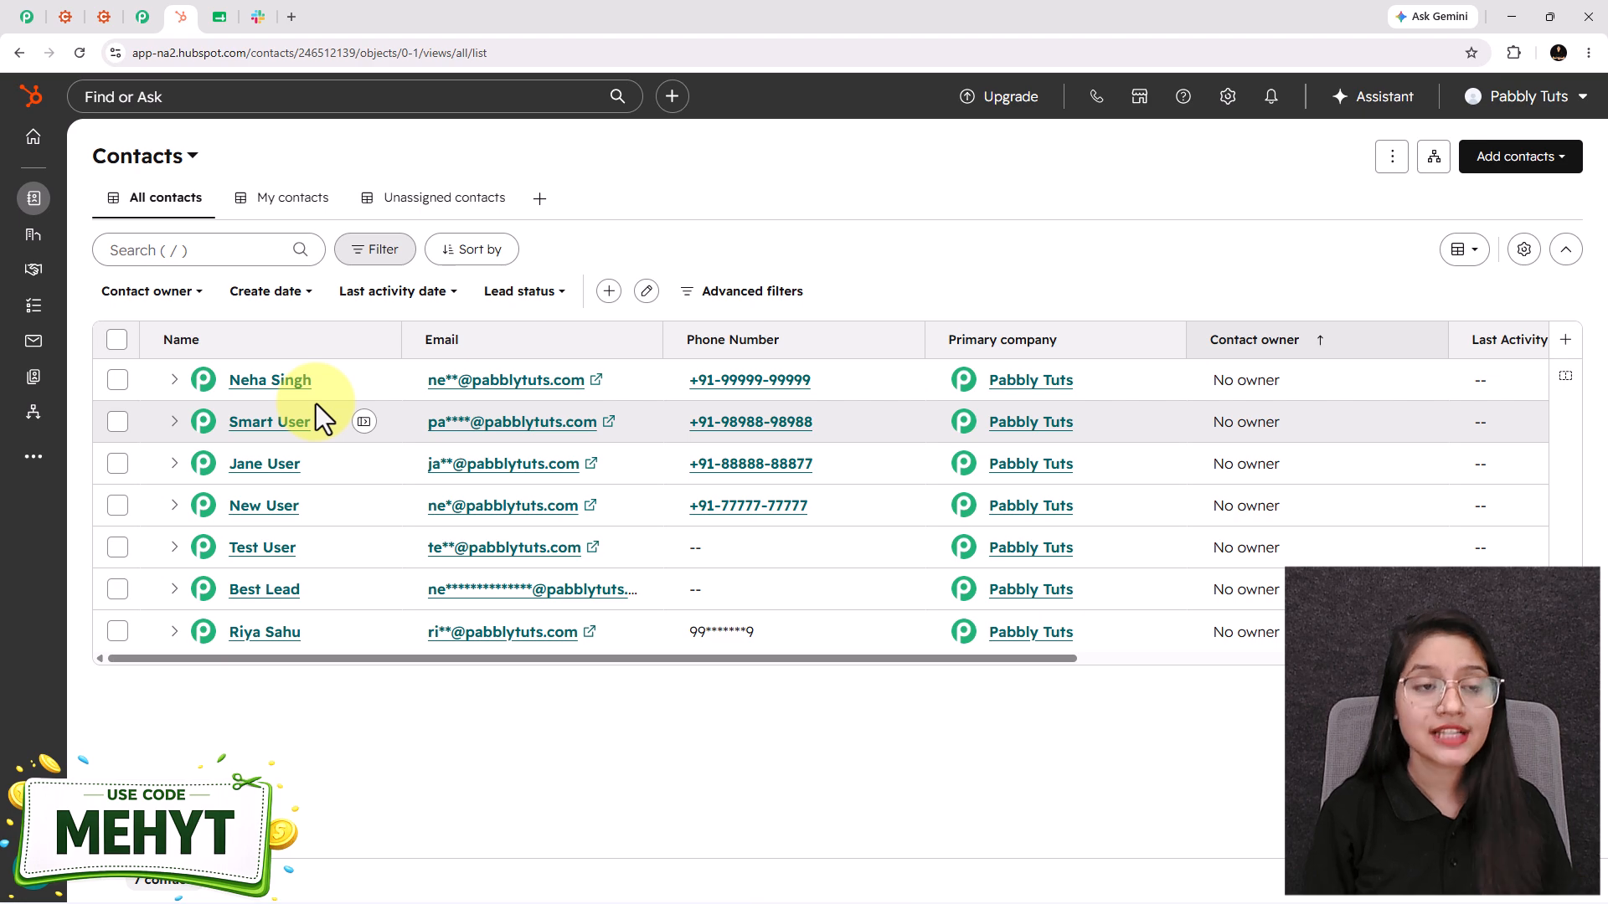
- Compare the new leads across the Digital Marketing Leads sheet, Slack #new-leads and HubSpot contacts
left_click(216, 20)
scroll(818, 459, "up", 3)
left_click(259, 18)
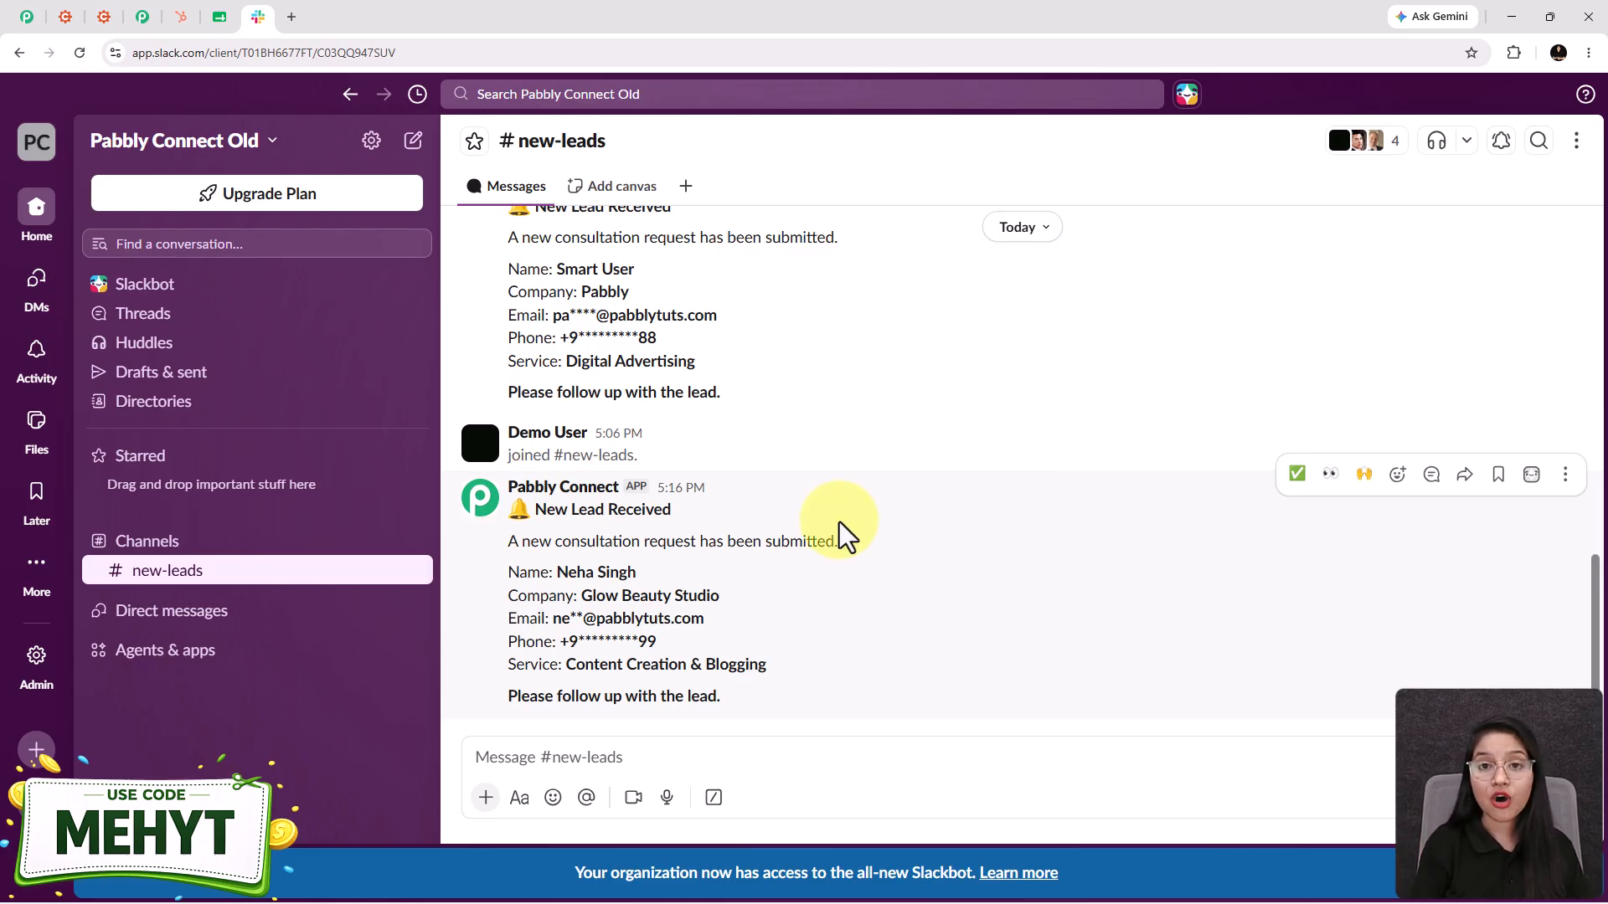
left_click(180, 17)
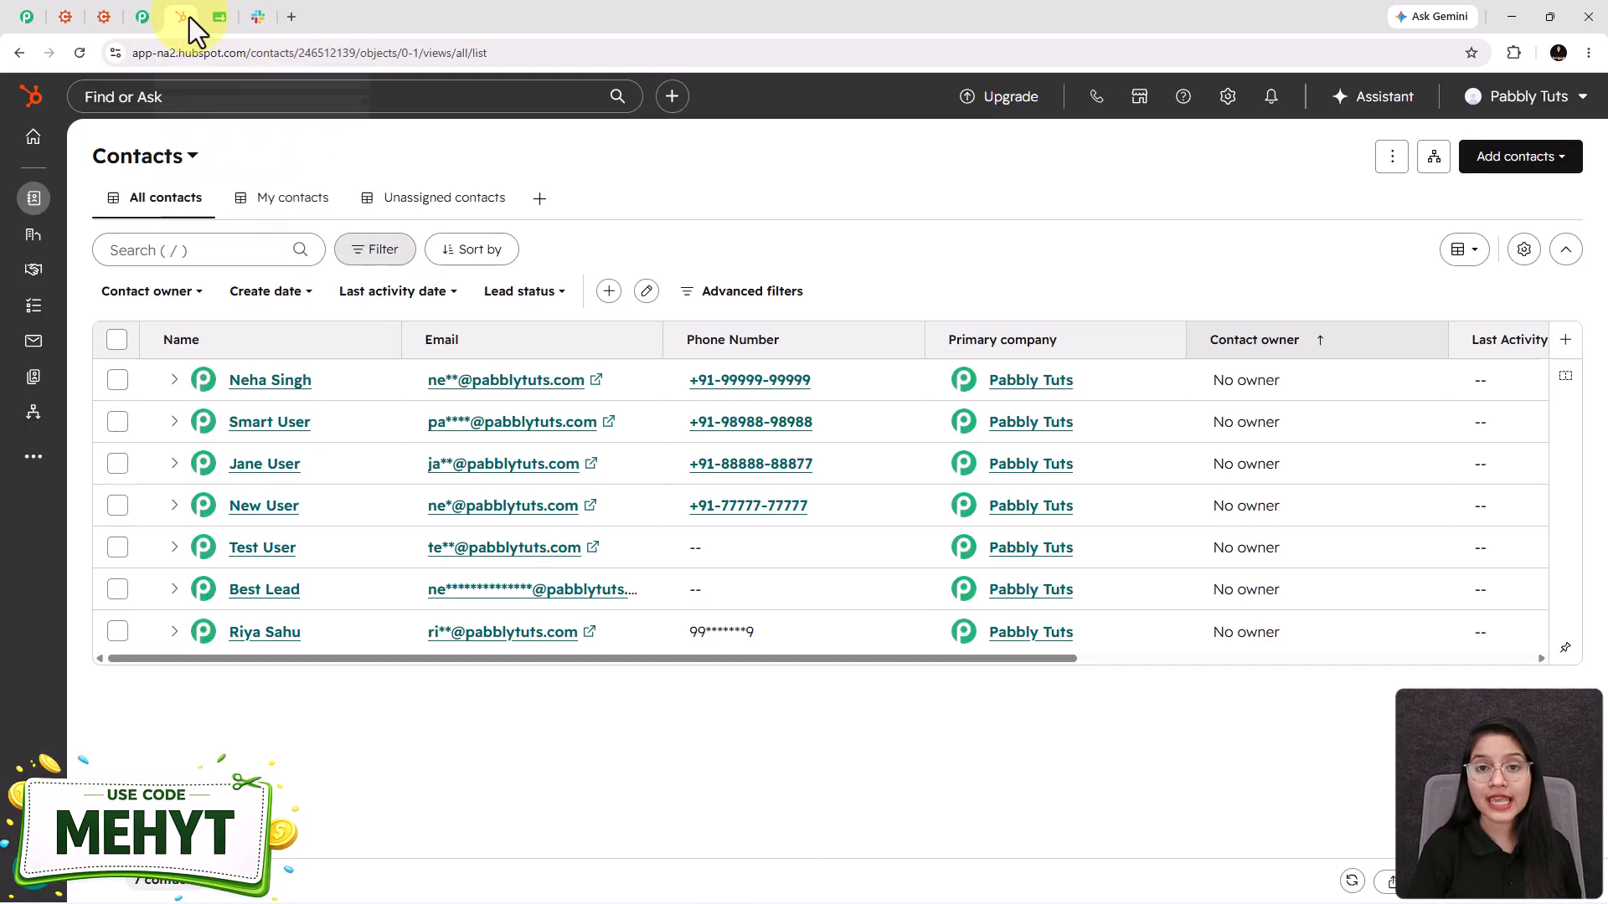
left_click(216, 16)
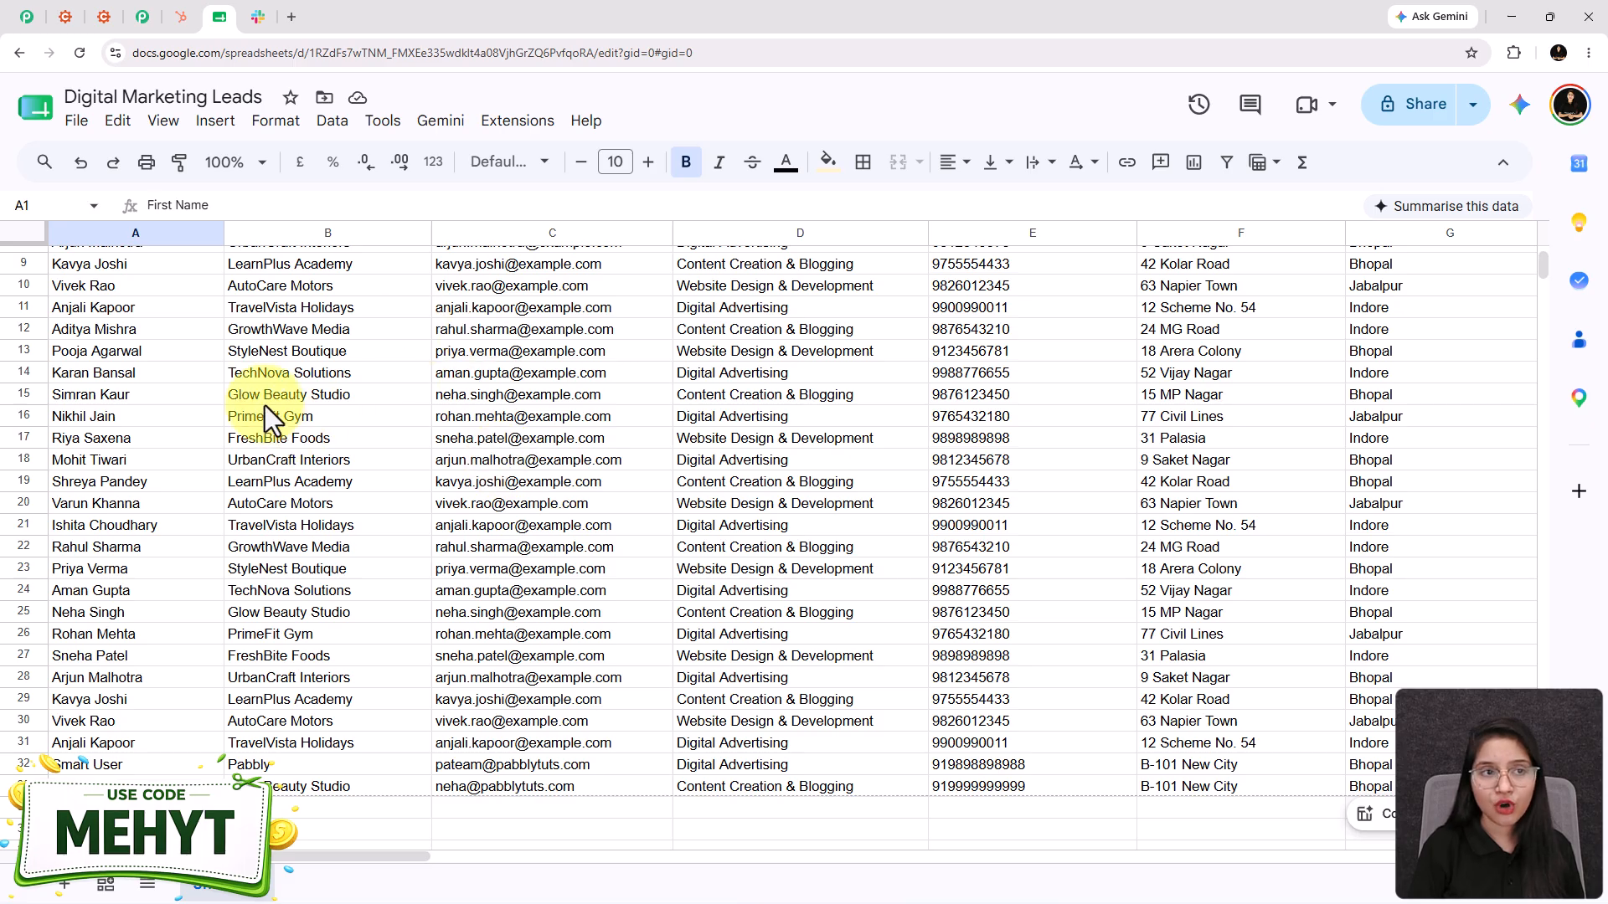
left_click(98, 20)
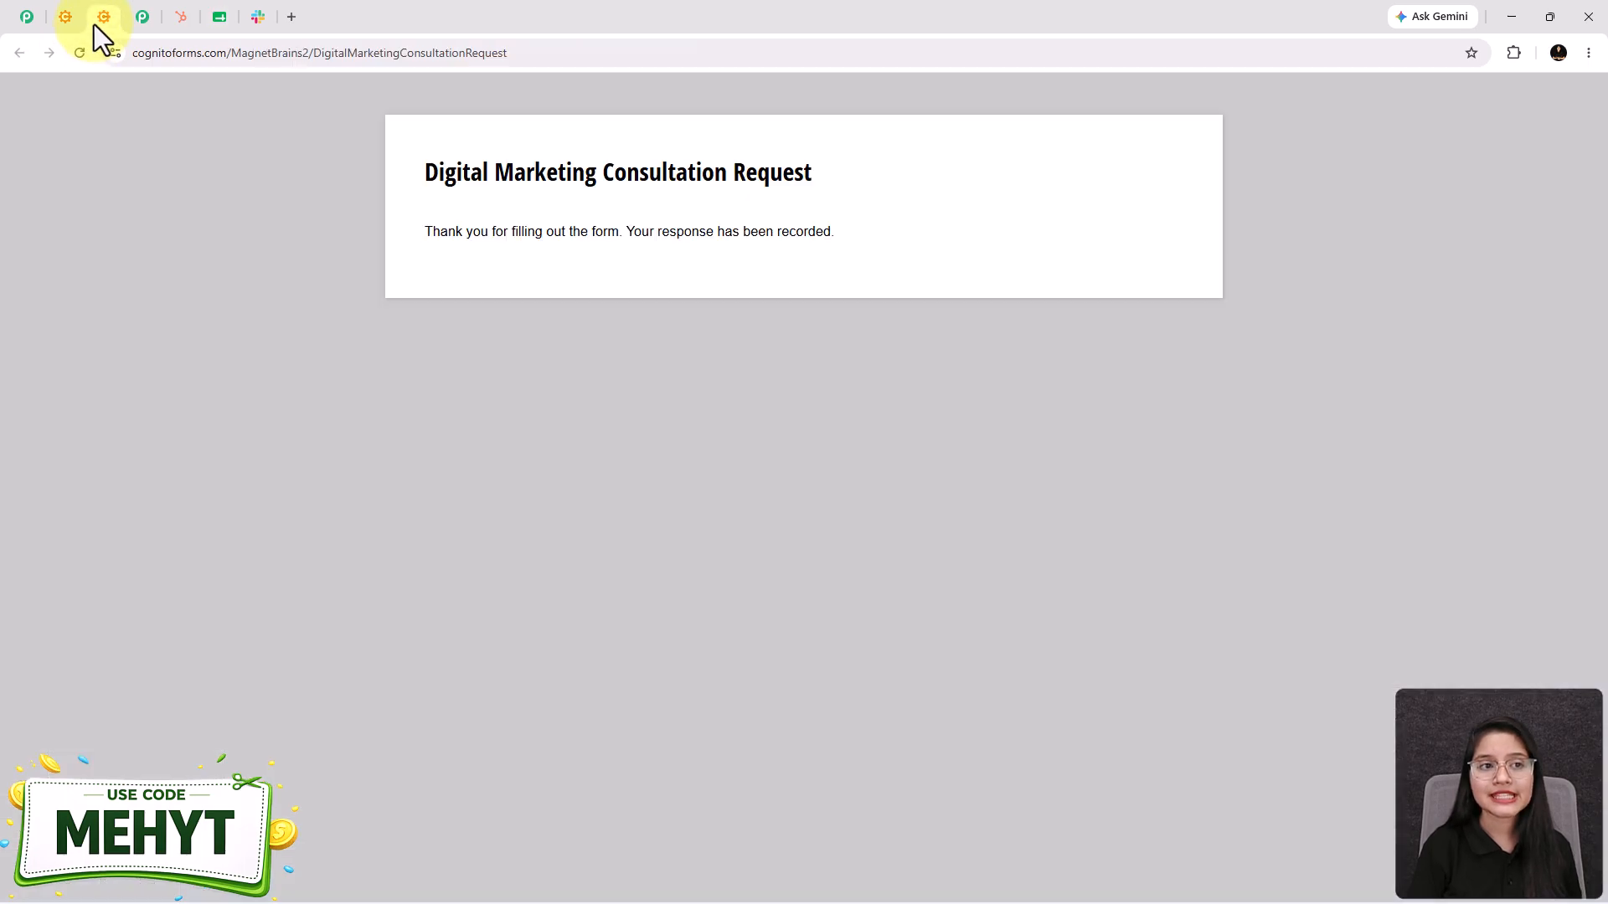
left_click(168, 27)
left_click(270, 22)
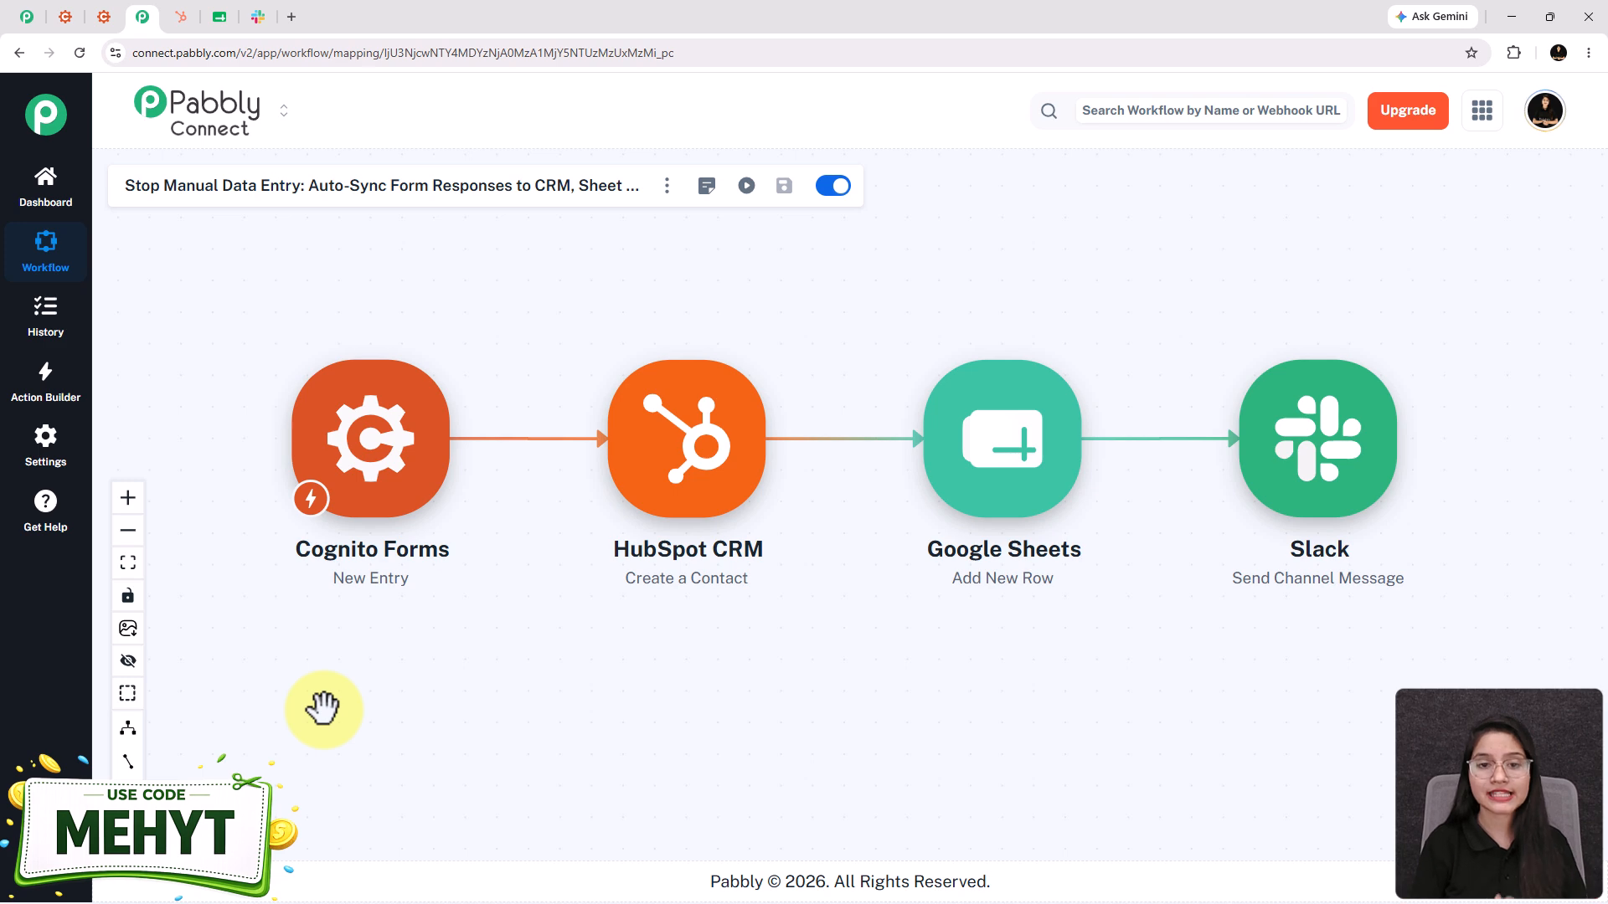
- Enlarge the four-step workflow diagram slightly, then bring up the pabbly.com/connect landing page
scroll(579, 675, "up", 1)
left_click_drag(579, 675, 571, 692)
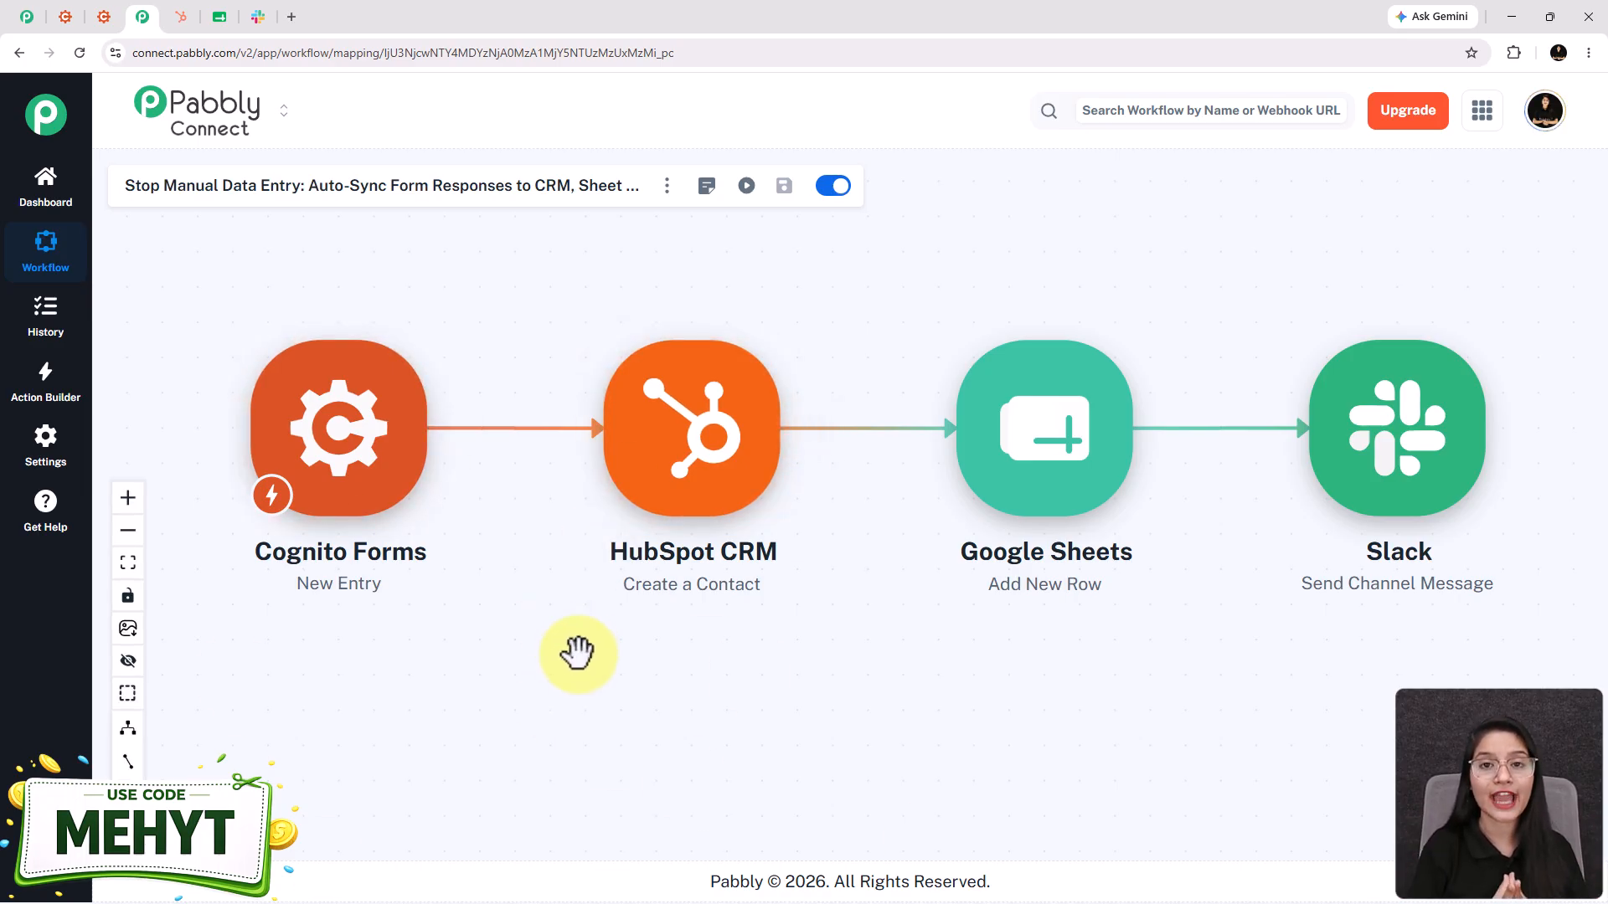
left_click(32, 18)
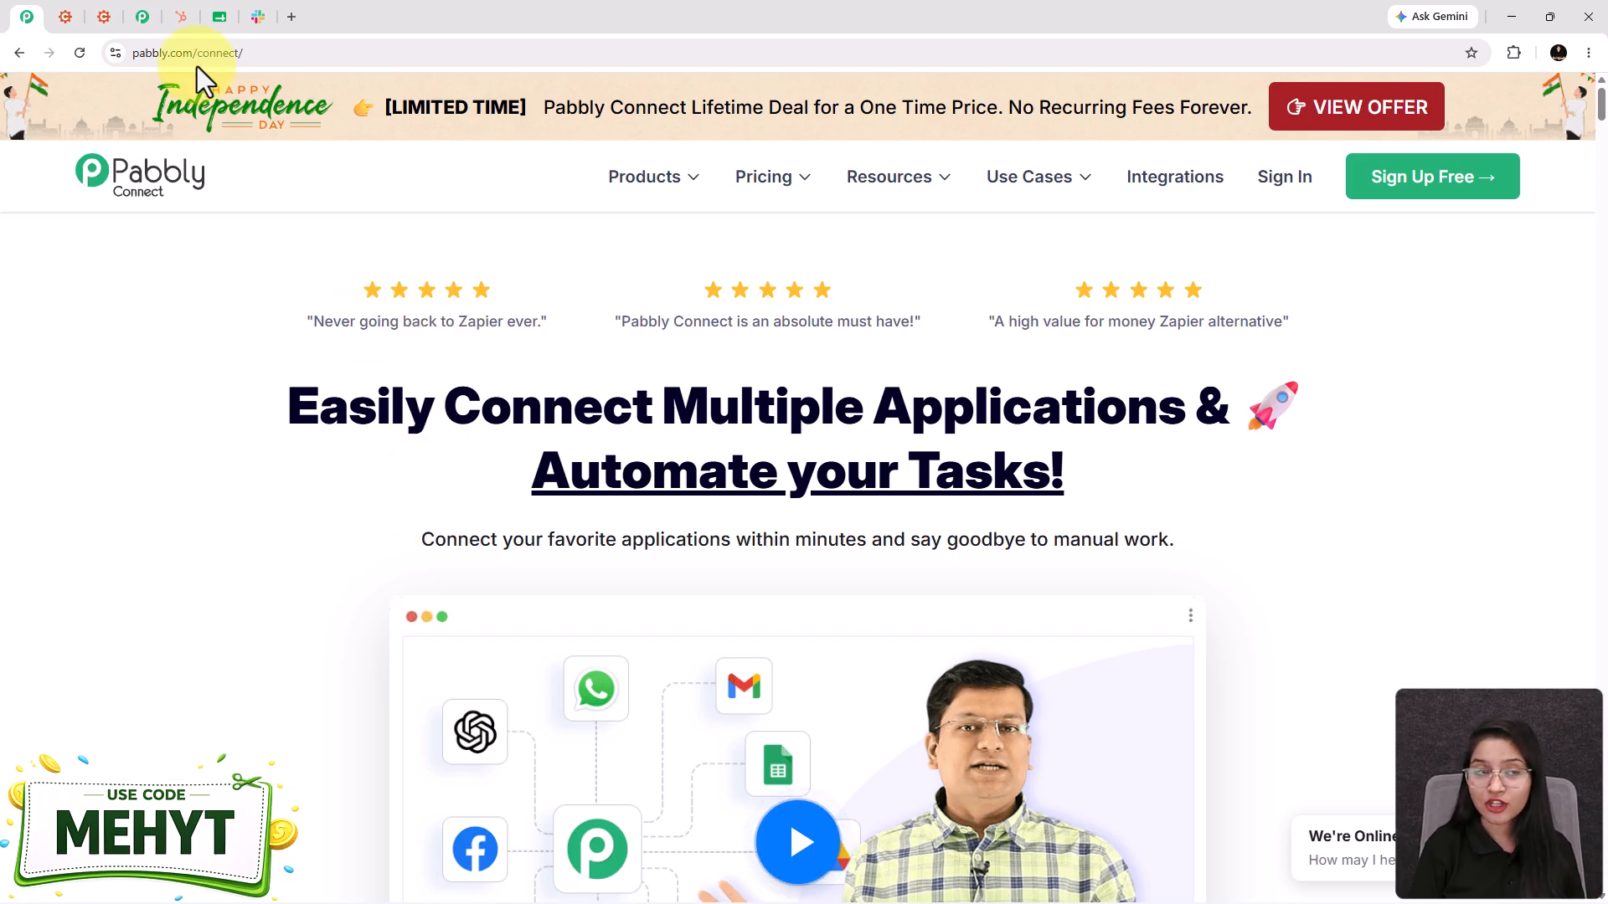
- Move between the landing page and workflow editor, then open the Pabbly Connect Dashboard
left_click(142, 17)
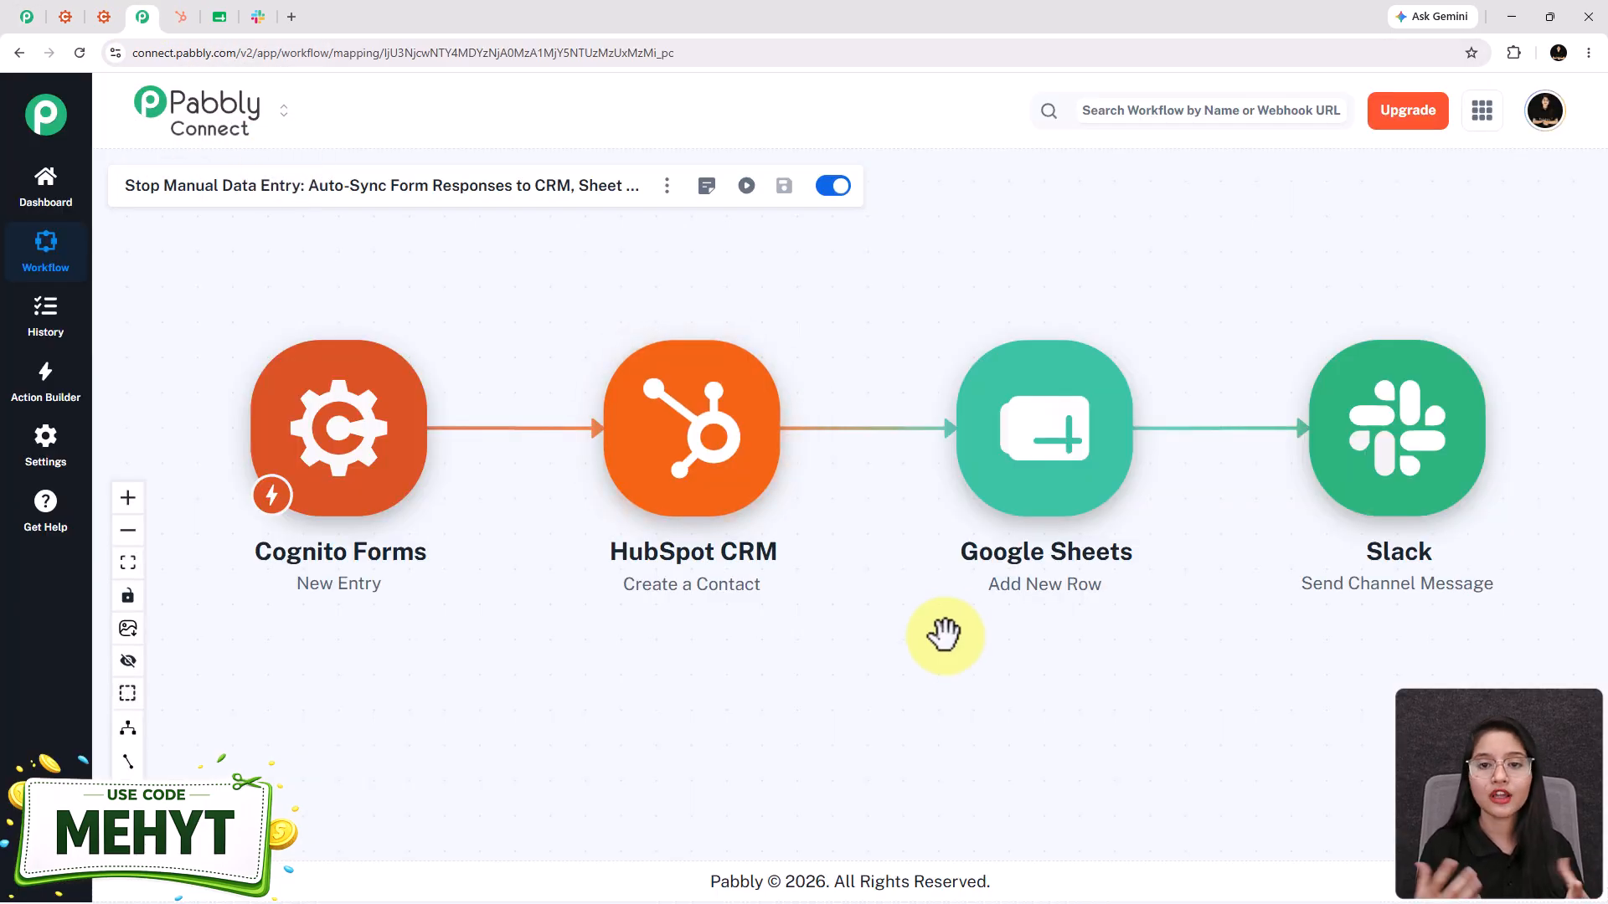
left_click(28, 16)
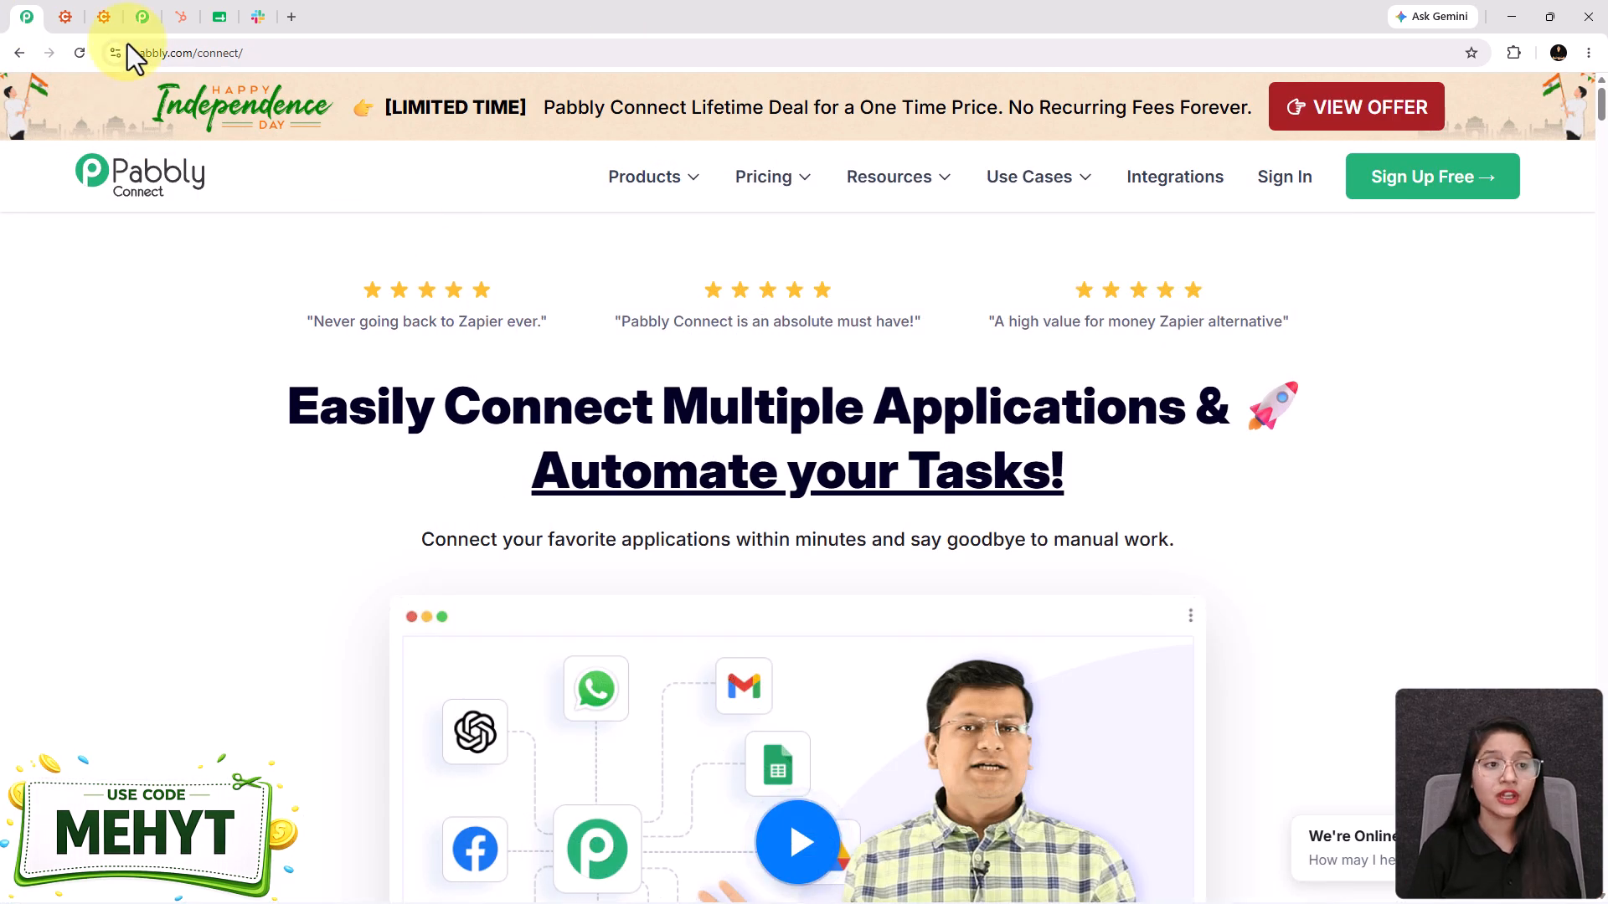
left_click(144, 27)
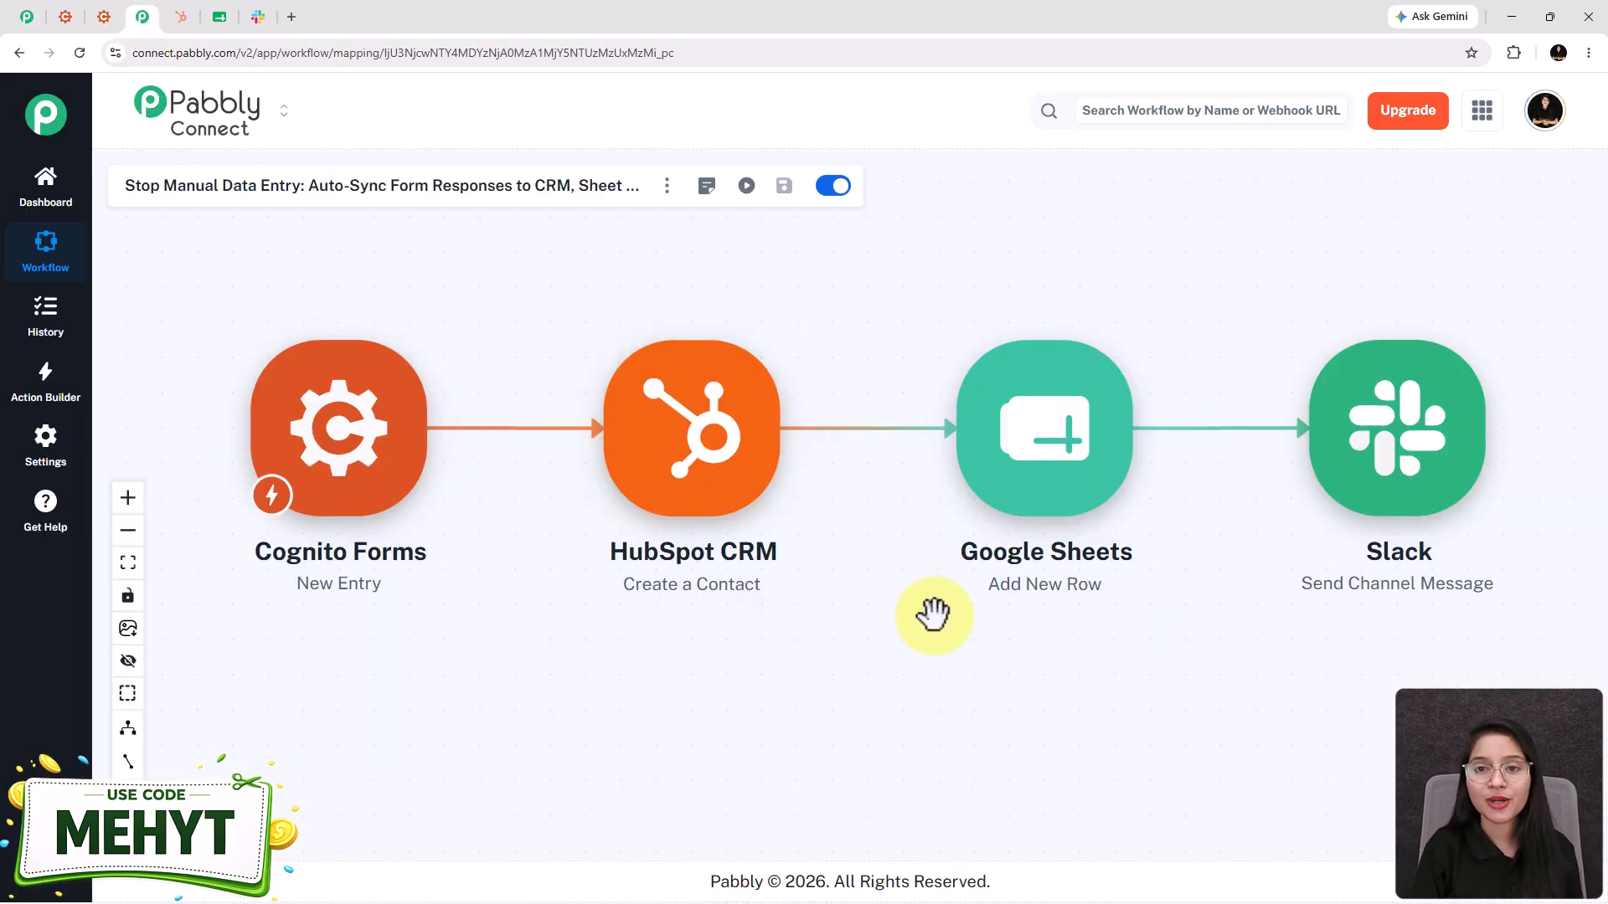
left_click(27, 18)
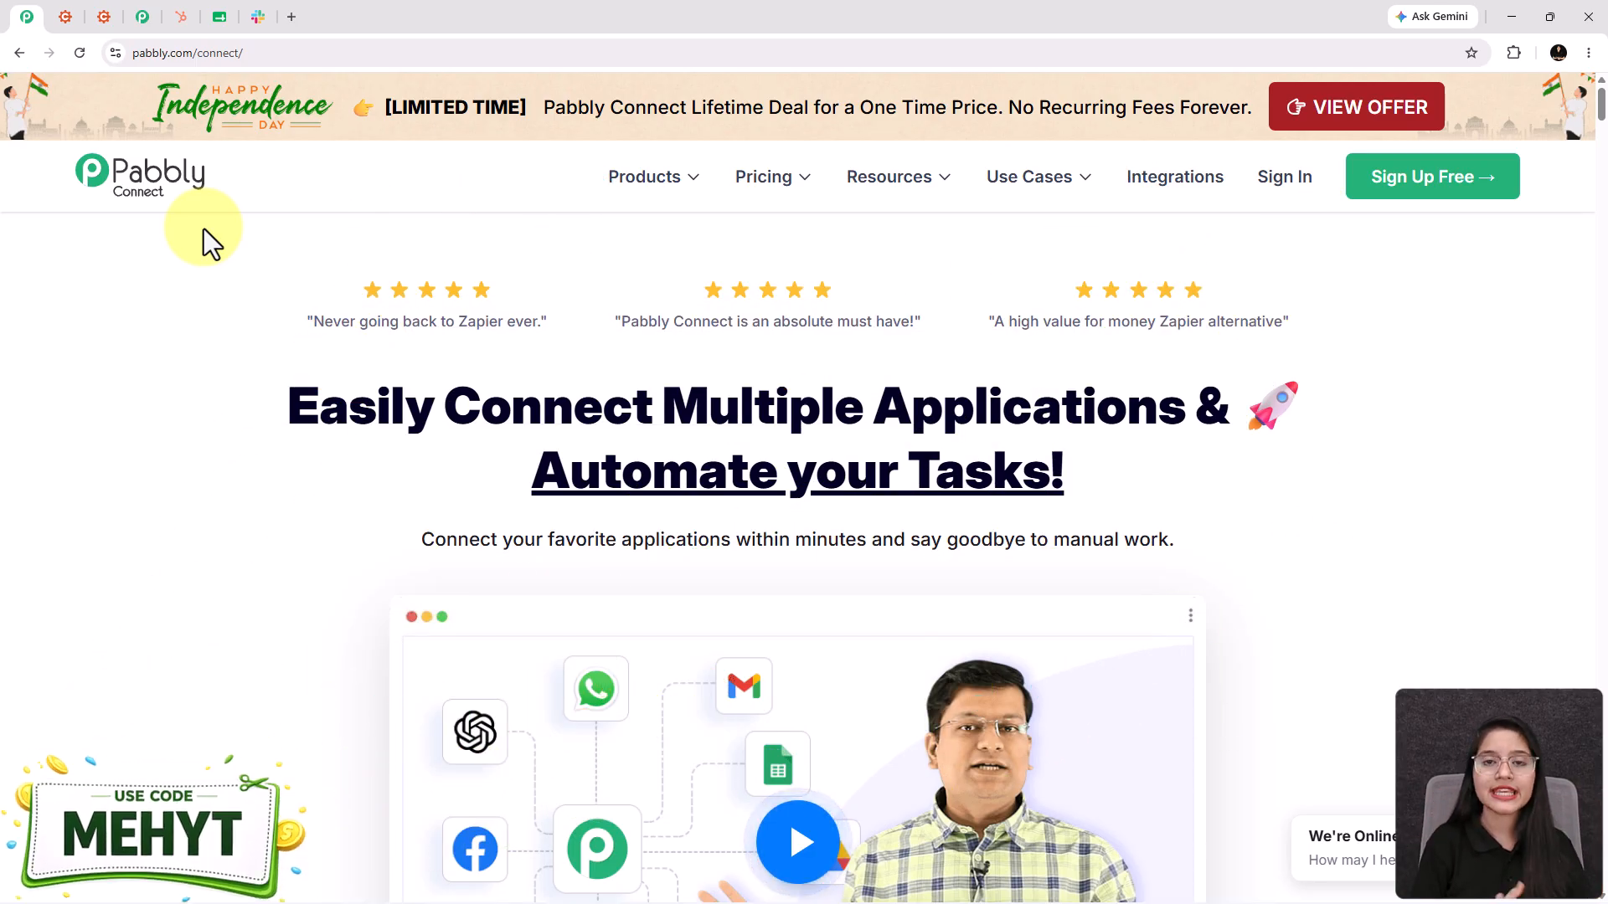
left_click(134, 1)
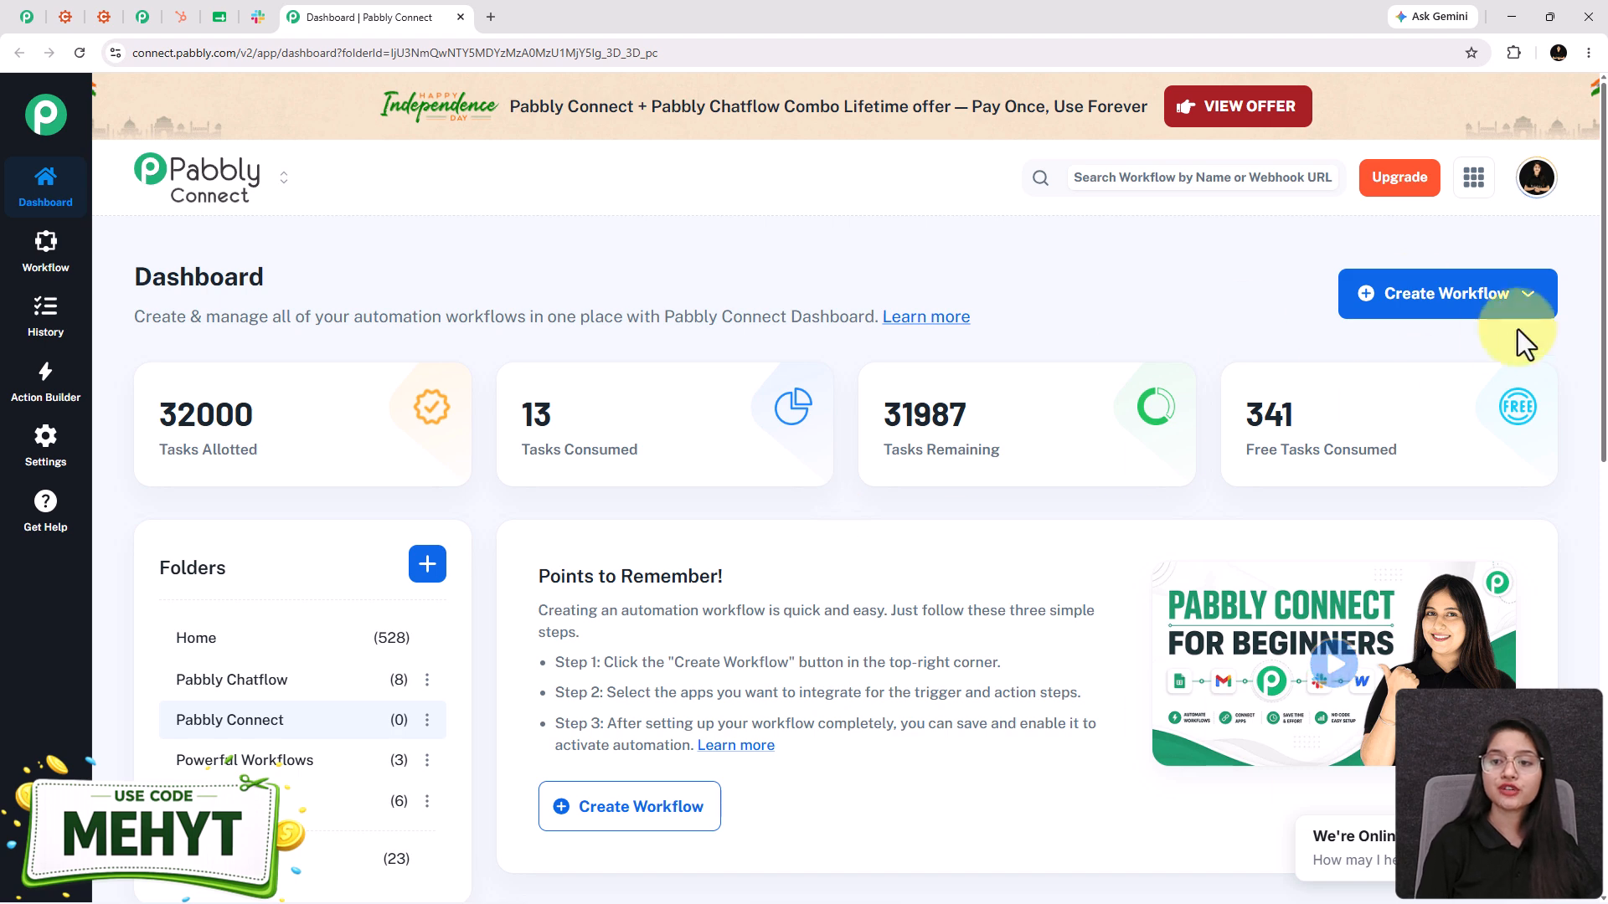
- Choose Create Workflow > Create using AI to reach Connect AI Studio
left_click(1459, 320)
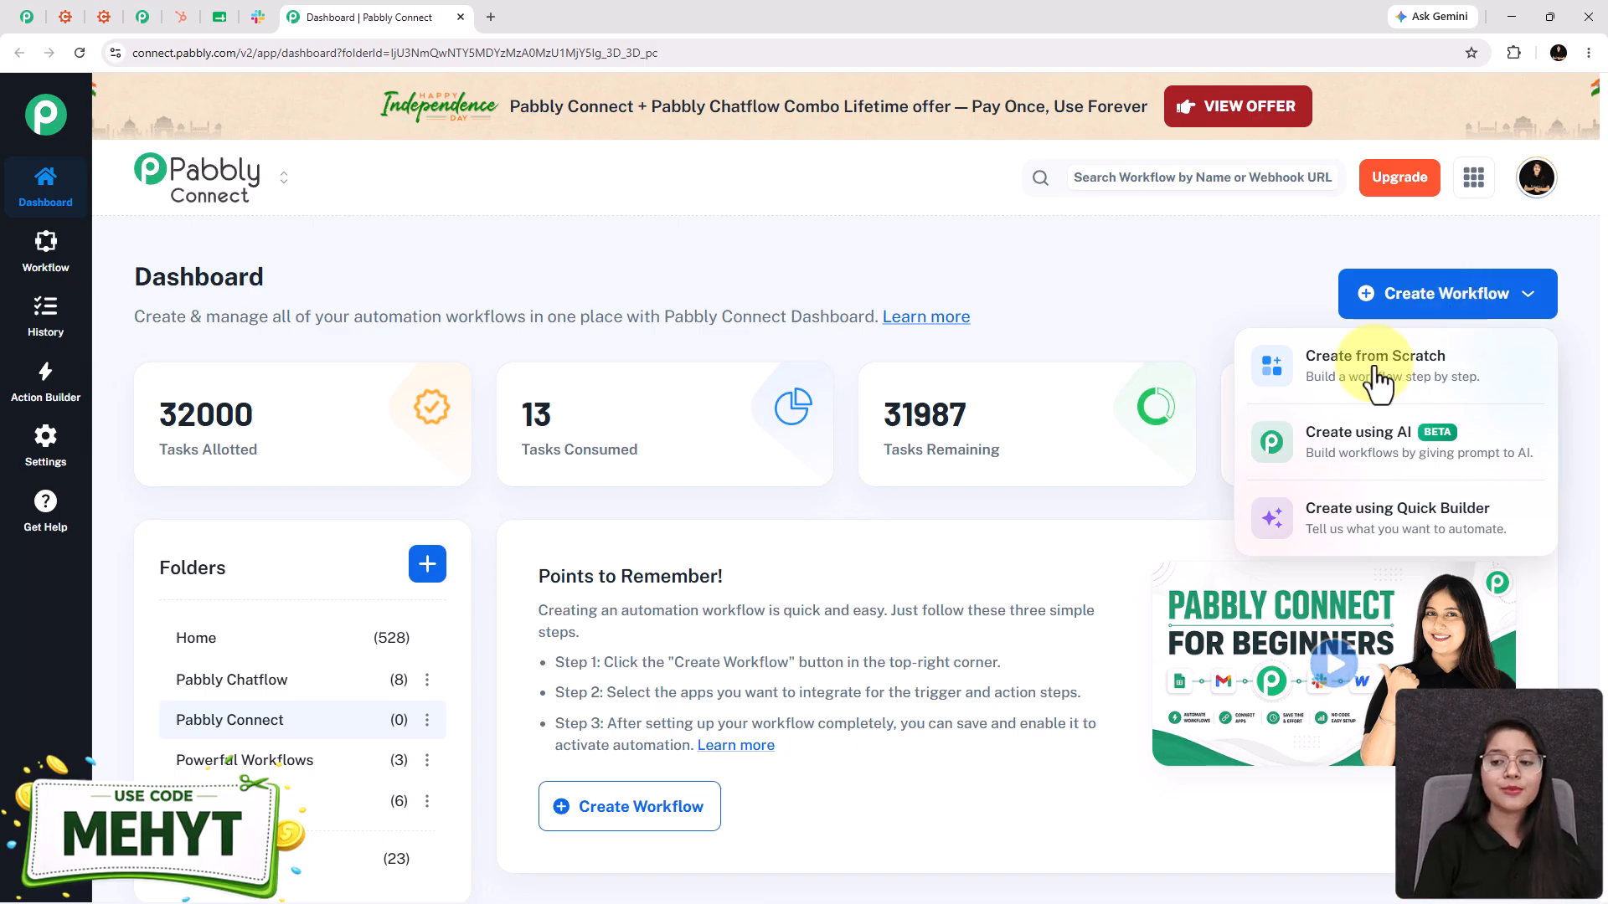
left_click(1360, 527)
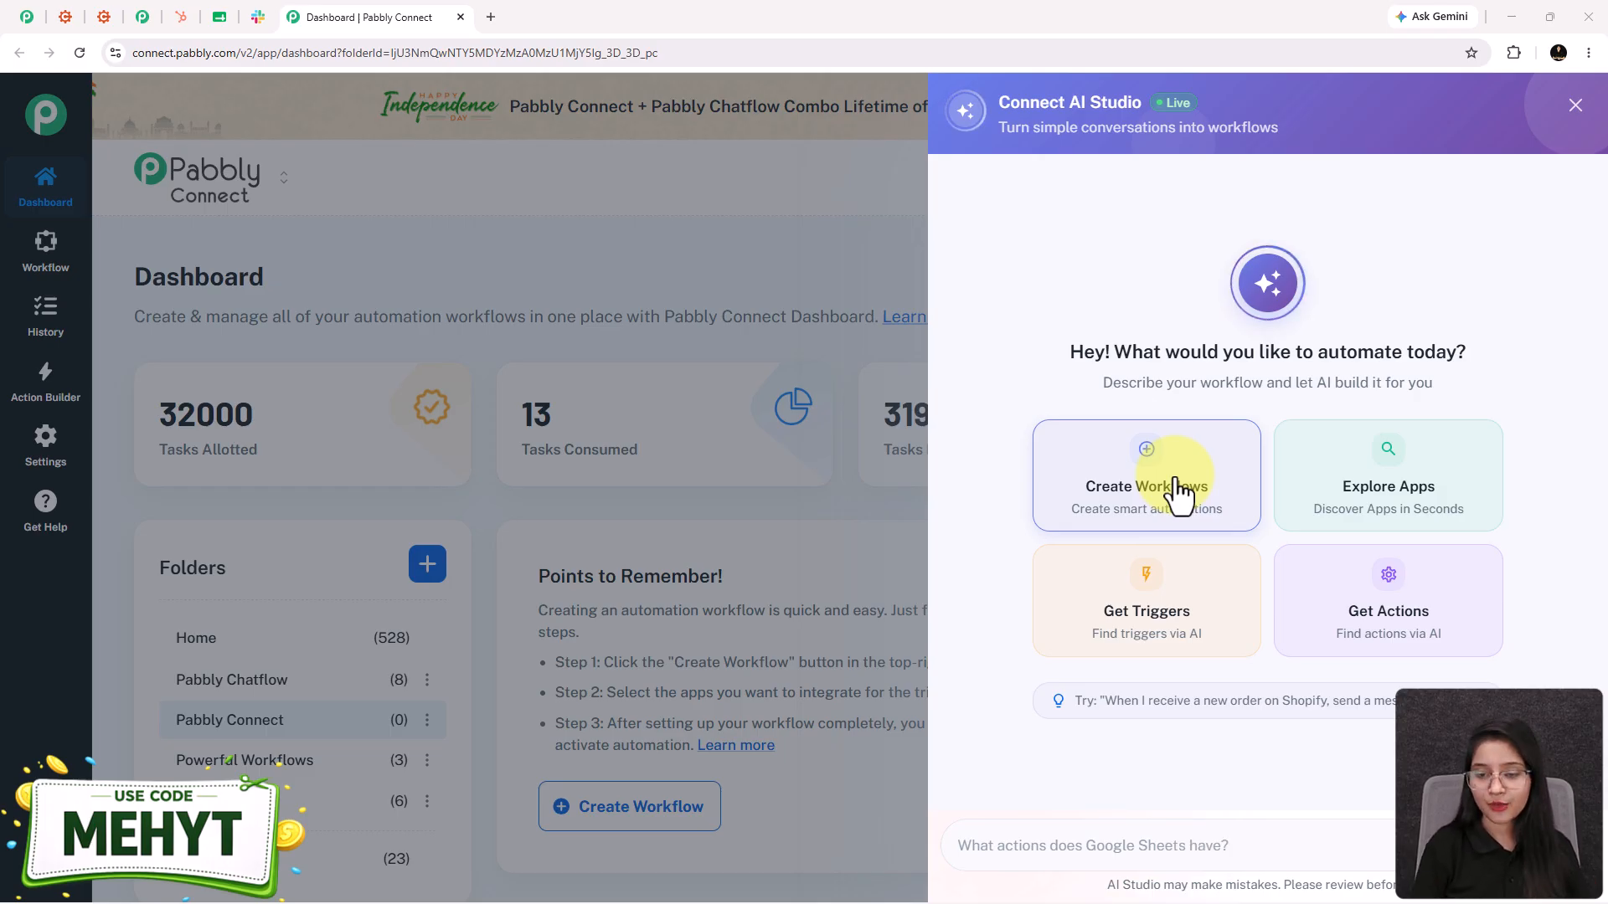
- Paste and submit the prepared Cognito Forms to HubSpot, Google Sheets and Slack workflow description
left_click(1059, 837)
key("ctrl+v")
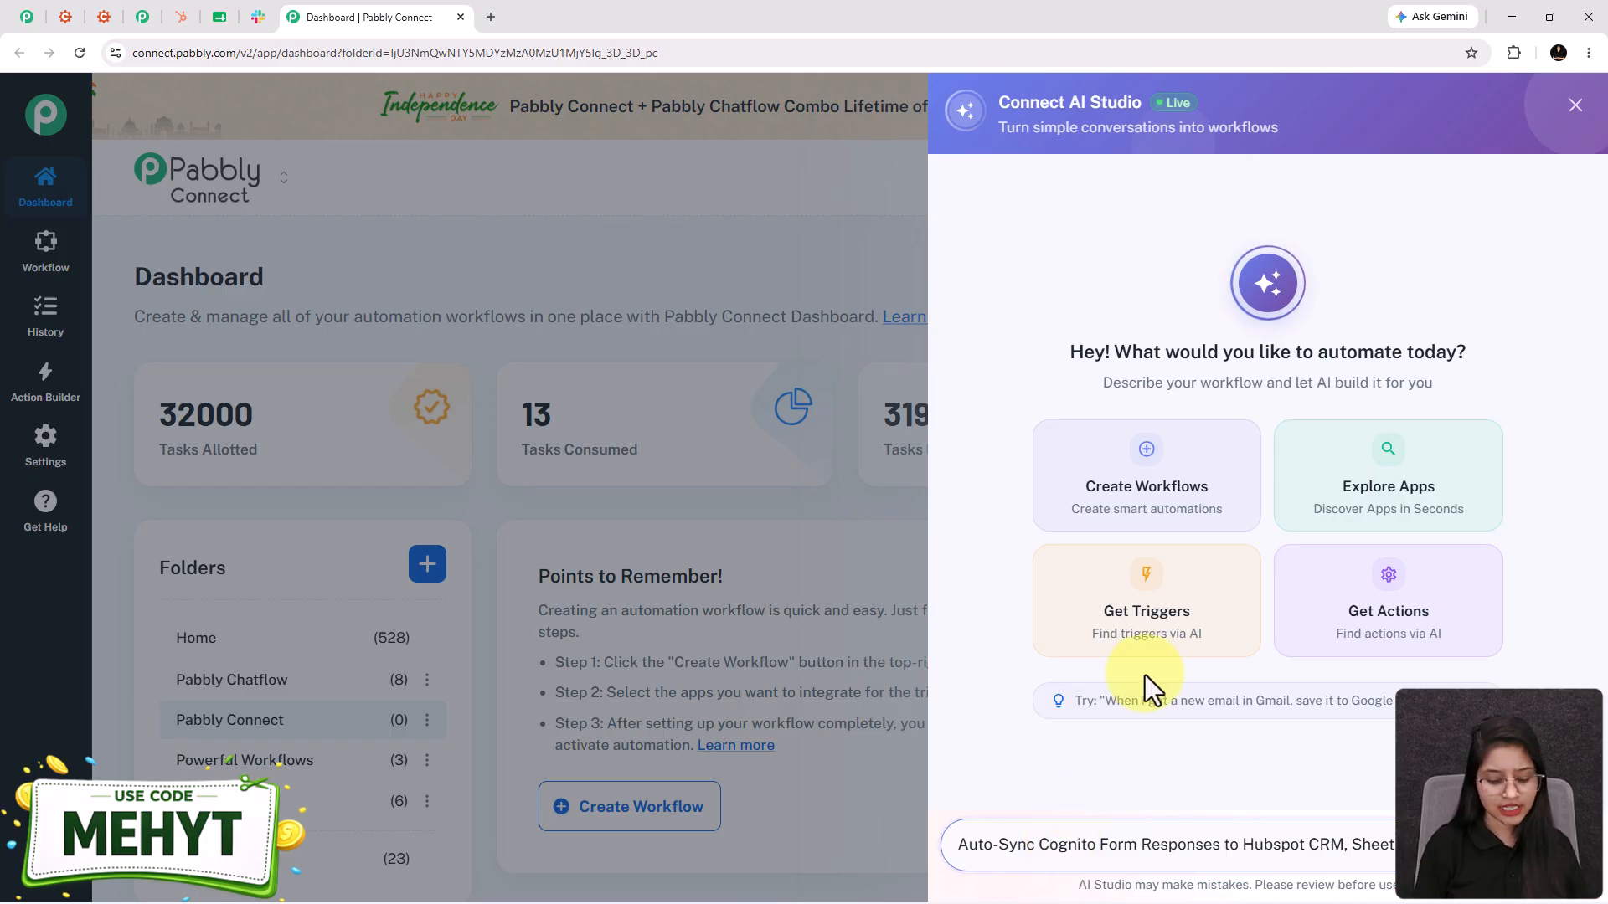
key("Return")
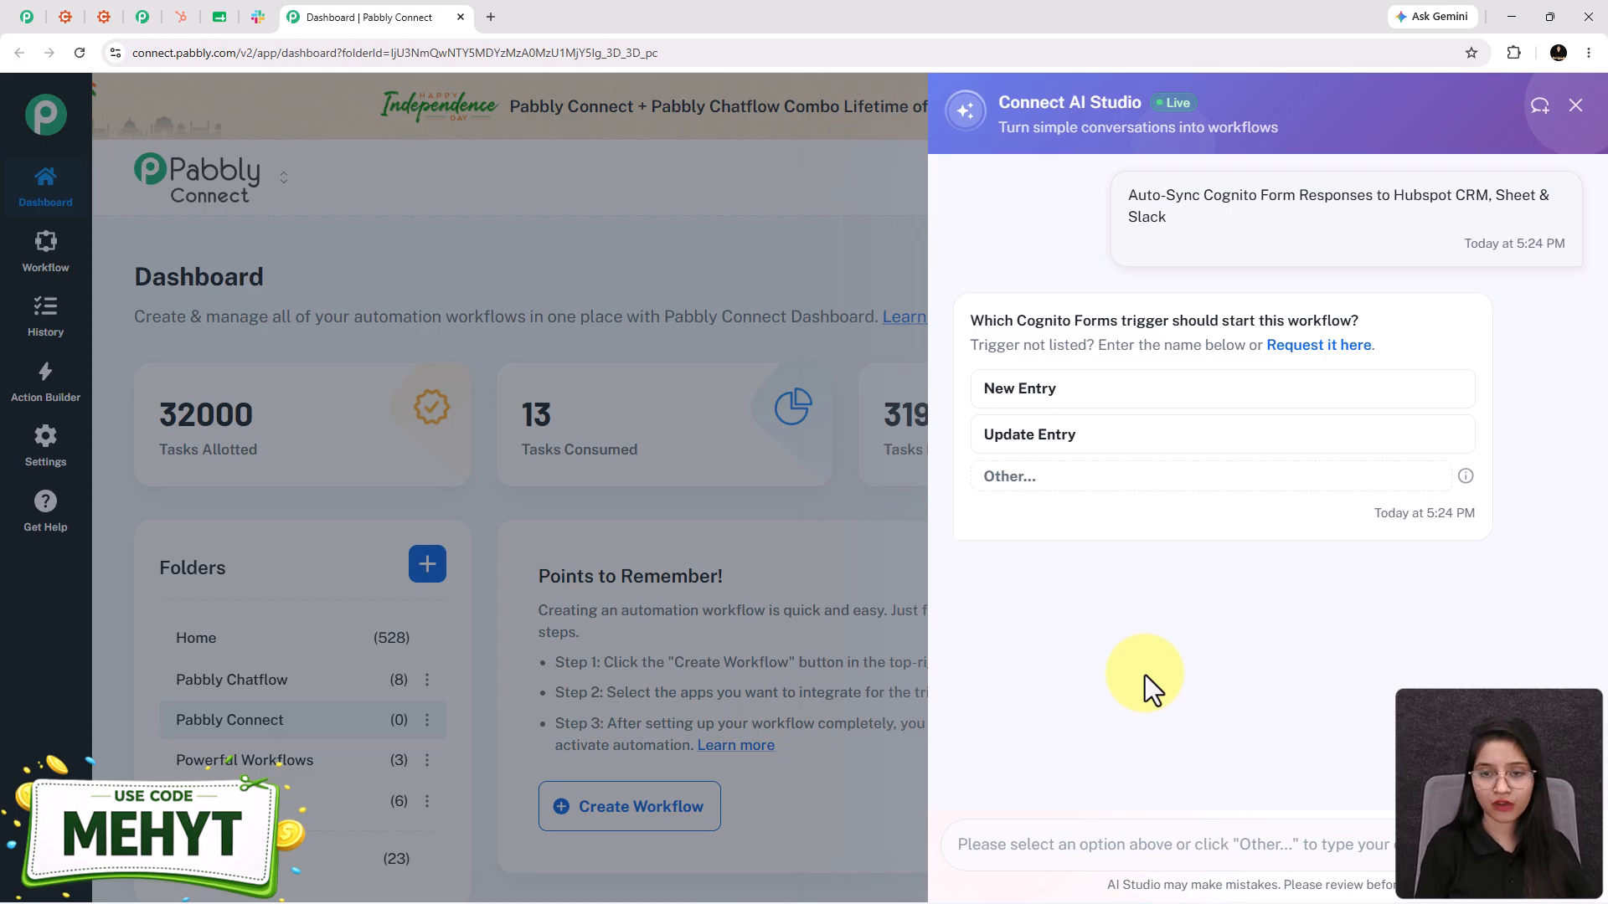
- Pick New Entry, Create a Contact, Add New Row and Send Channel Message, then approve and open it
left_click(1117, 402)
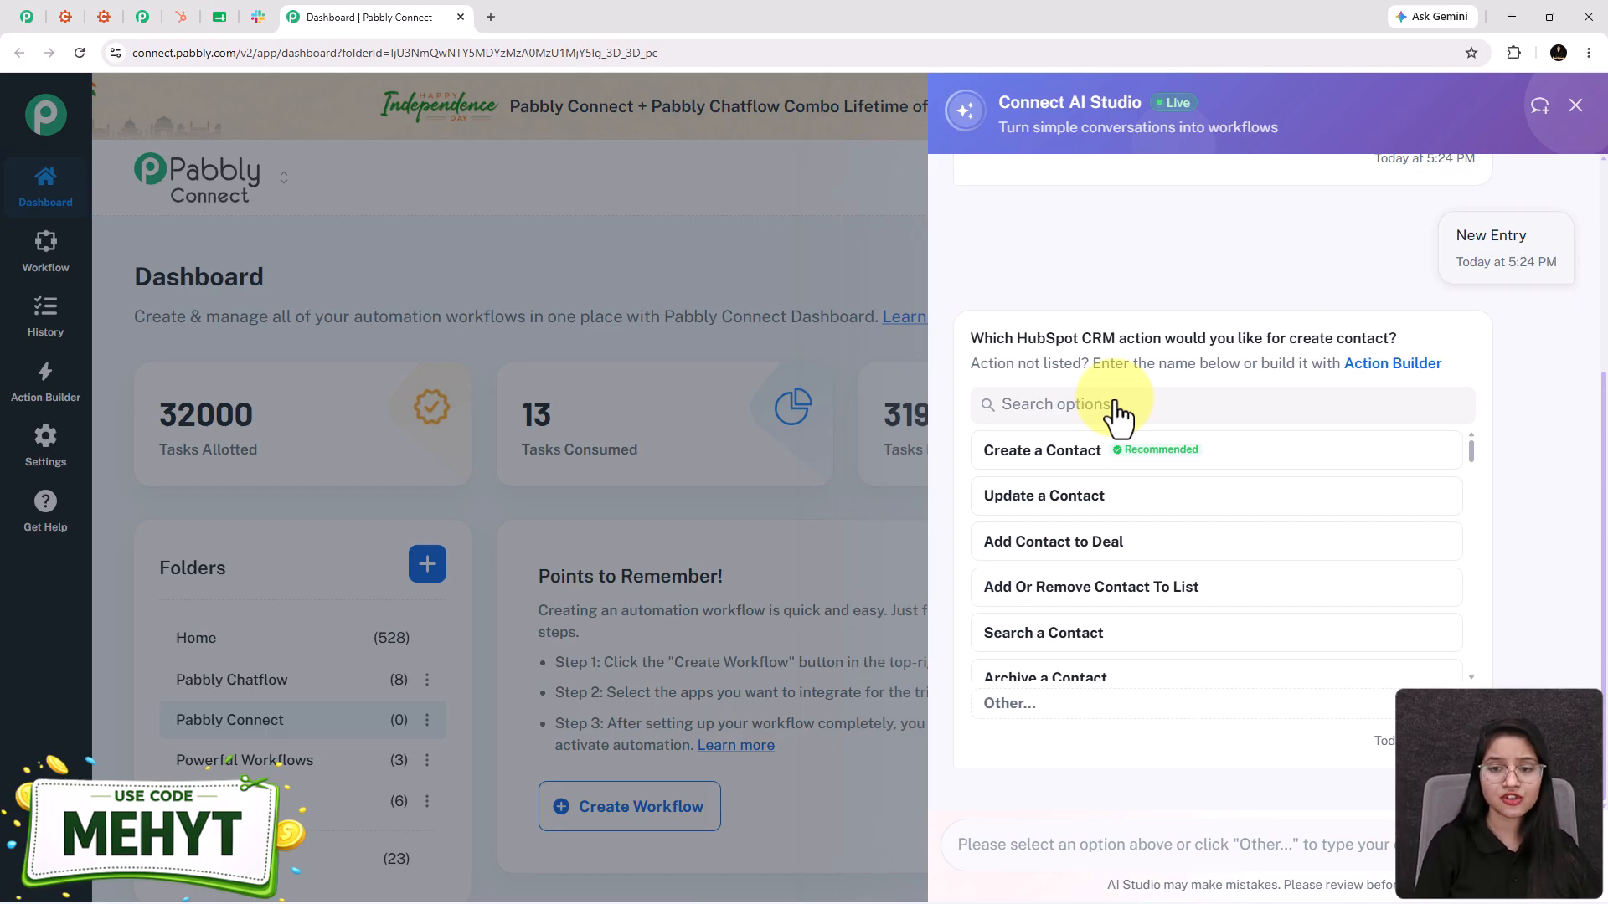
left_click(1072, 452)
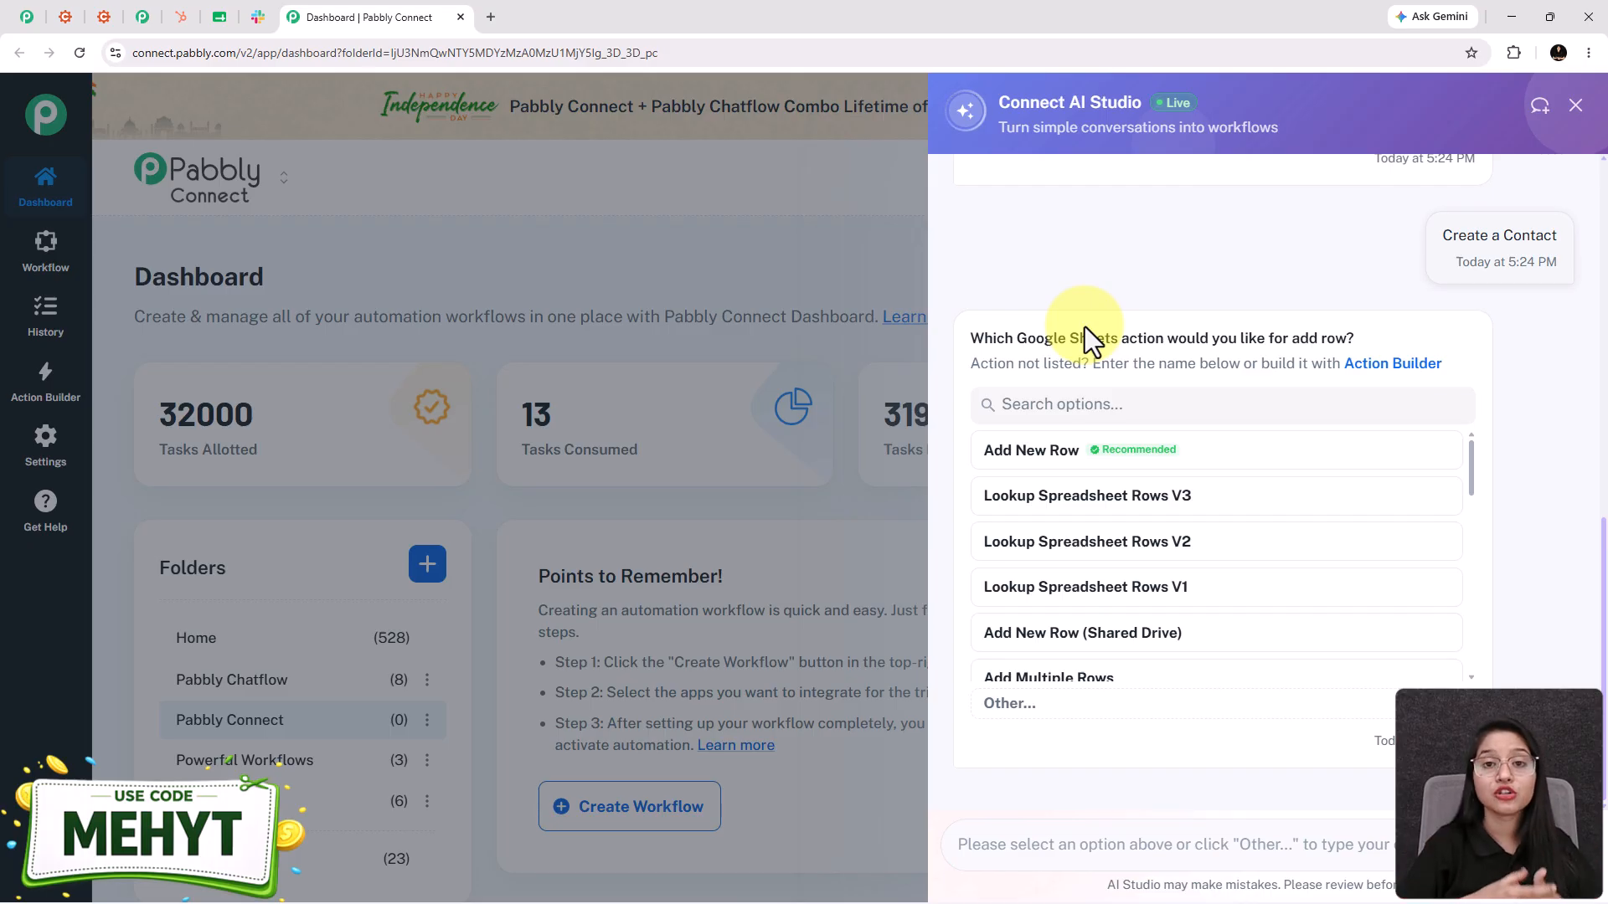
left_click(1018, 457)
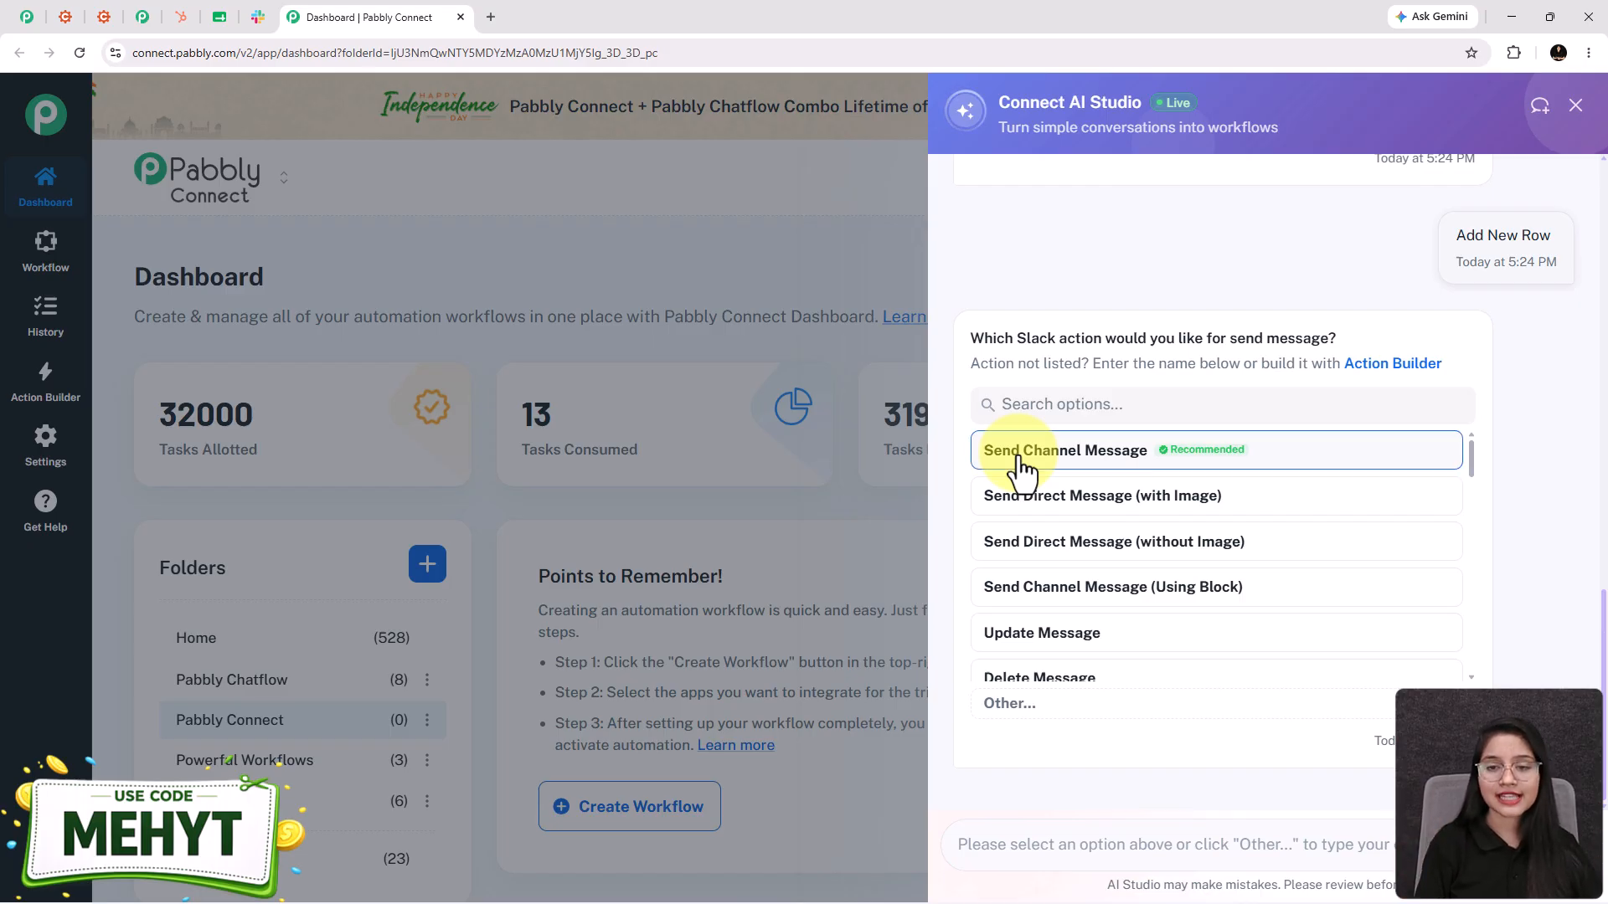
left_click(1020, 467)
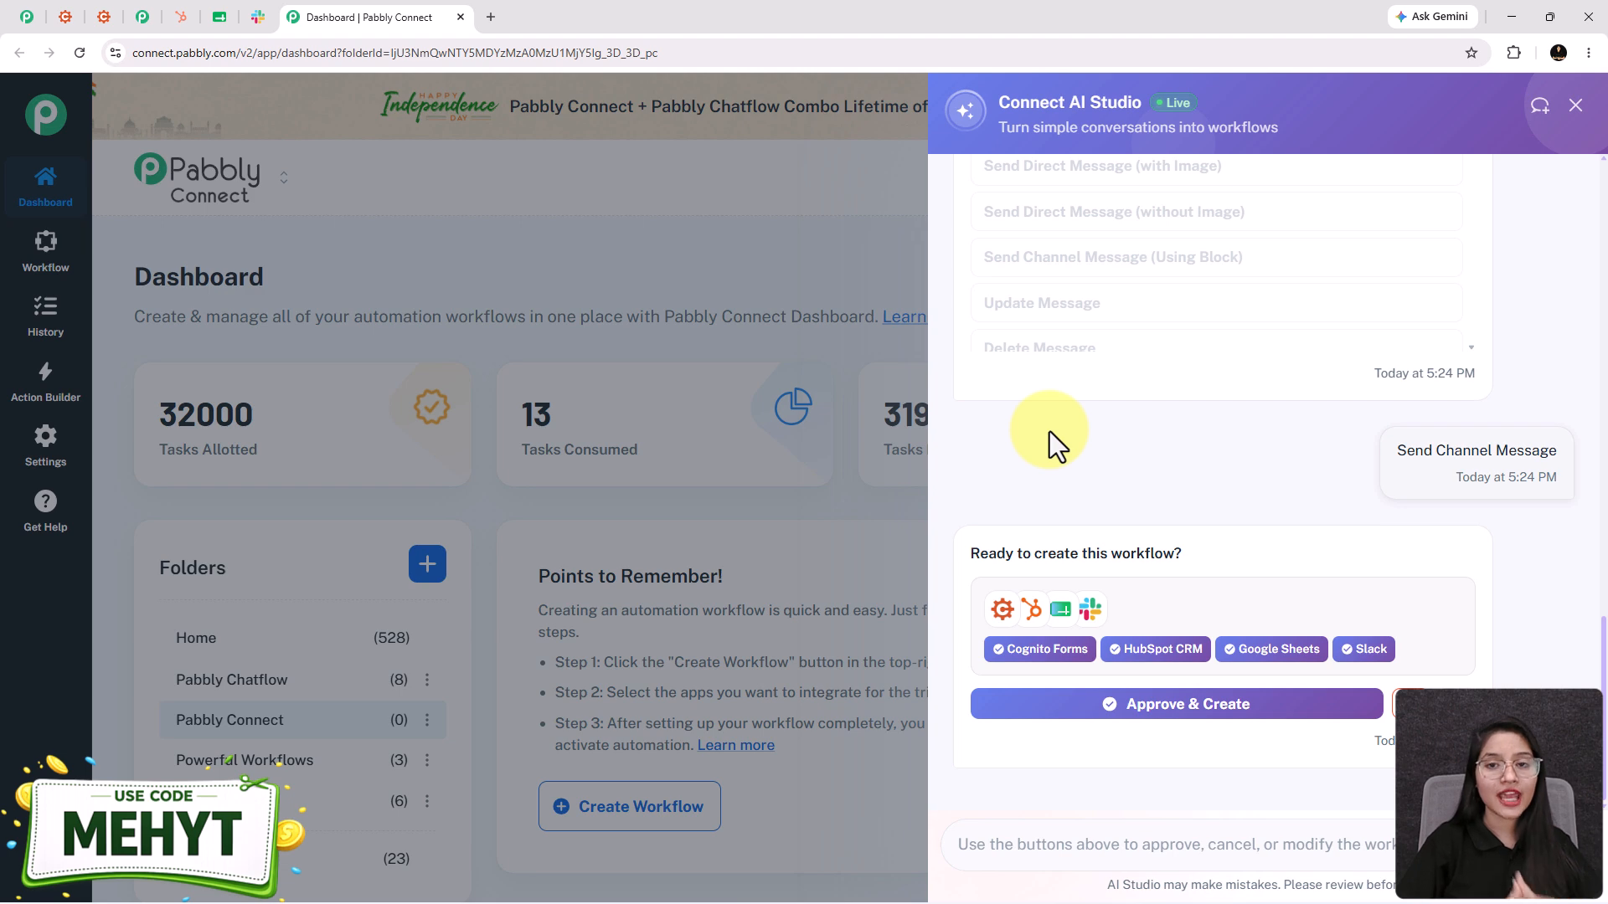
left_click(1122, 688)
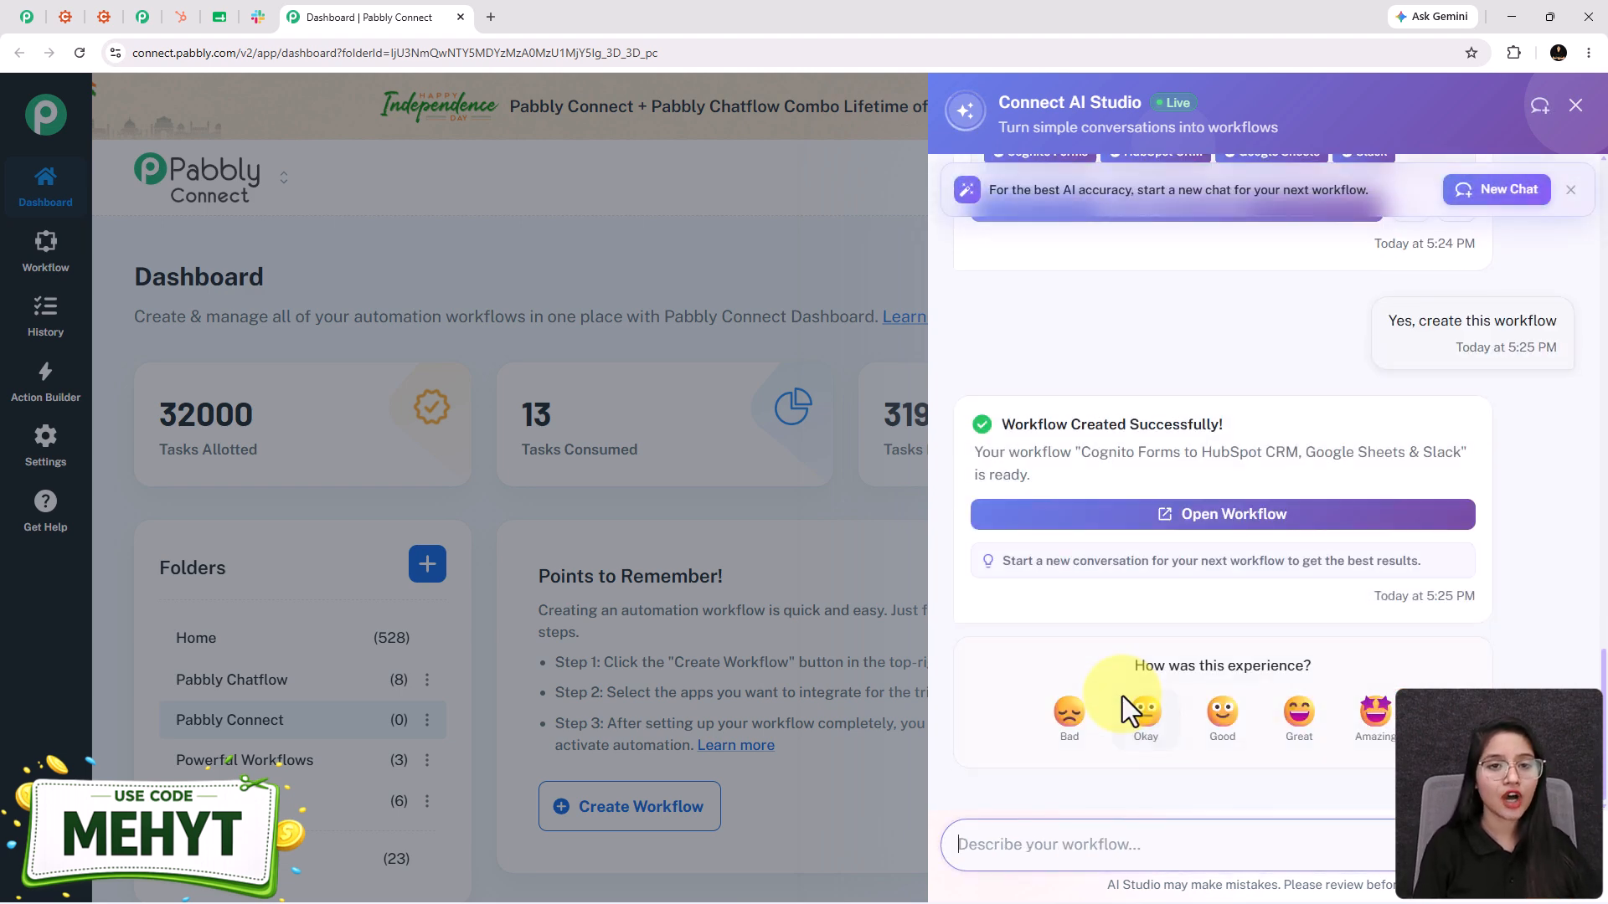
left_click(1210, 534)
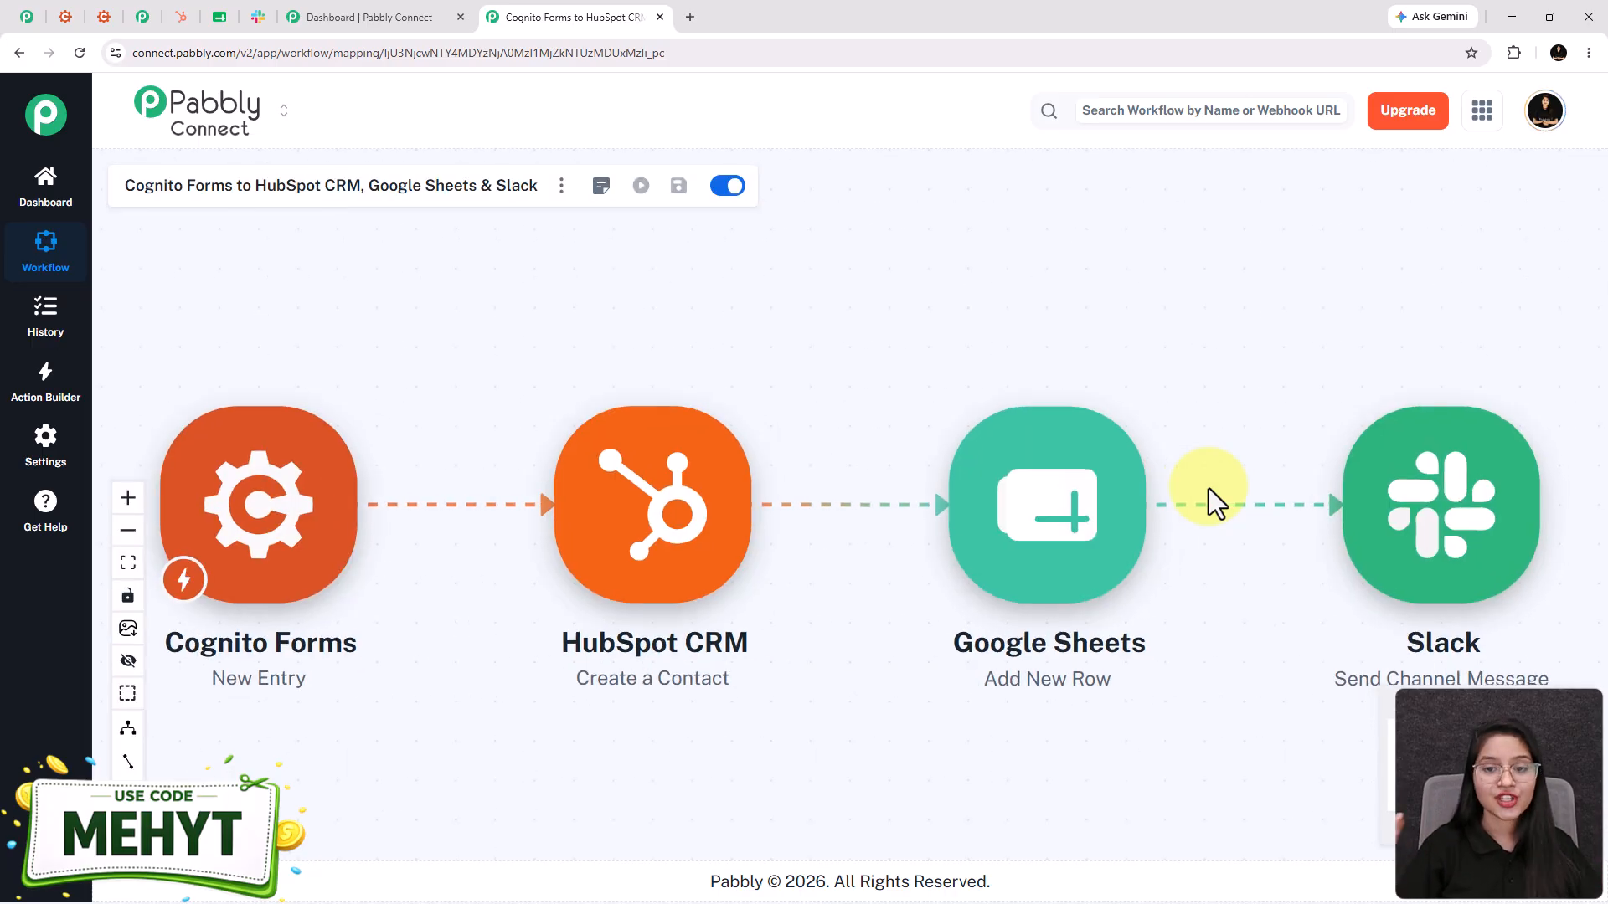
- Recentre the generated workflow canvas and open the Cognito Forms New Entry trigger settings
scroll(1209, 489, "down", 2)
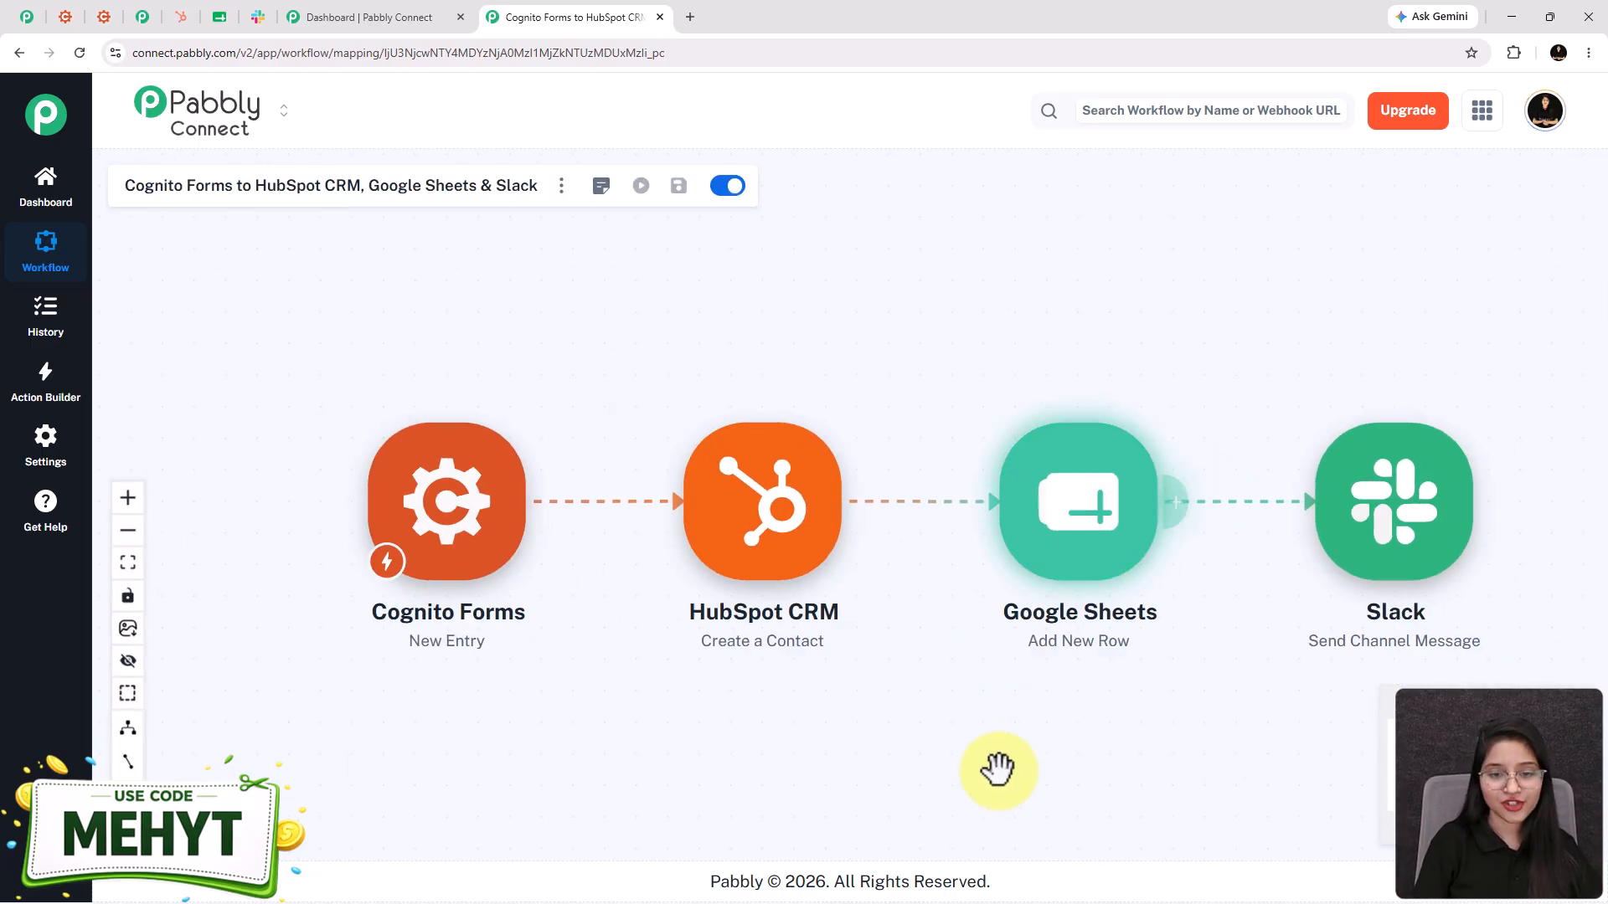
left_click_drag(997, 765, 933, 711)
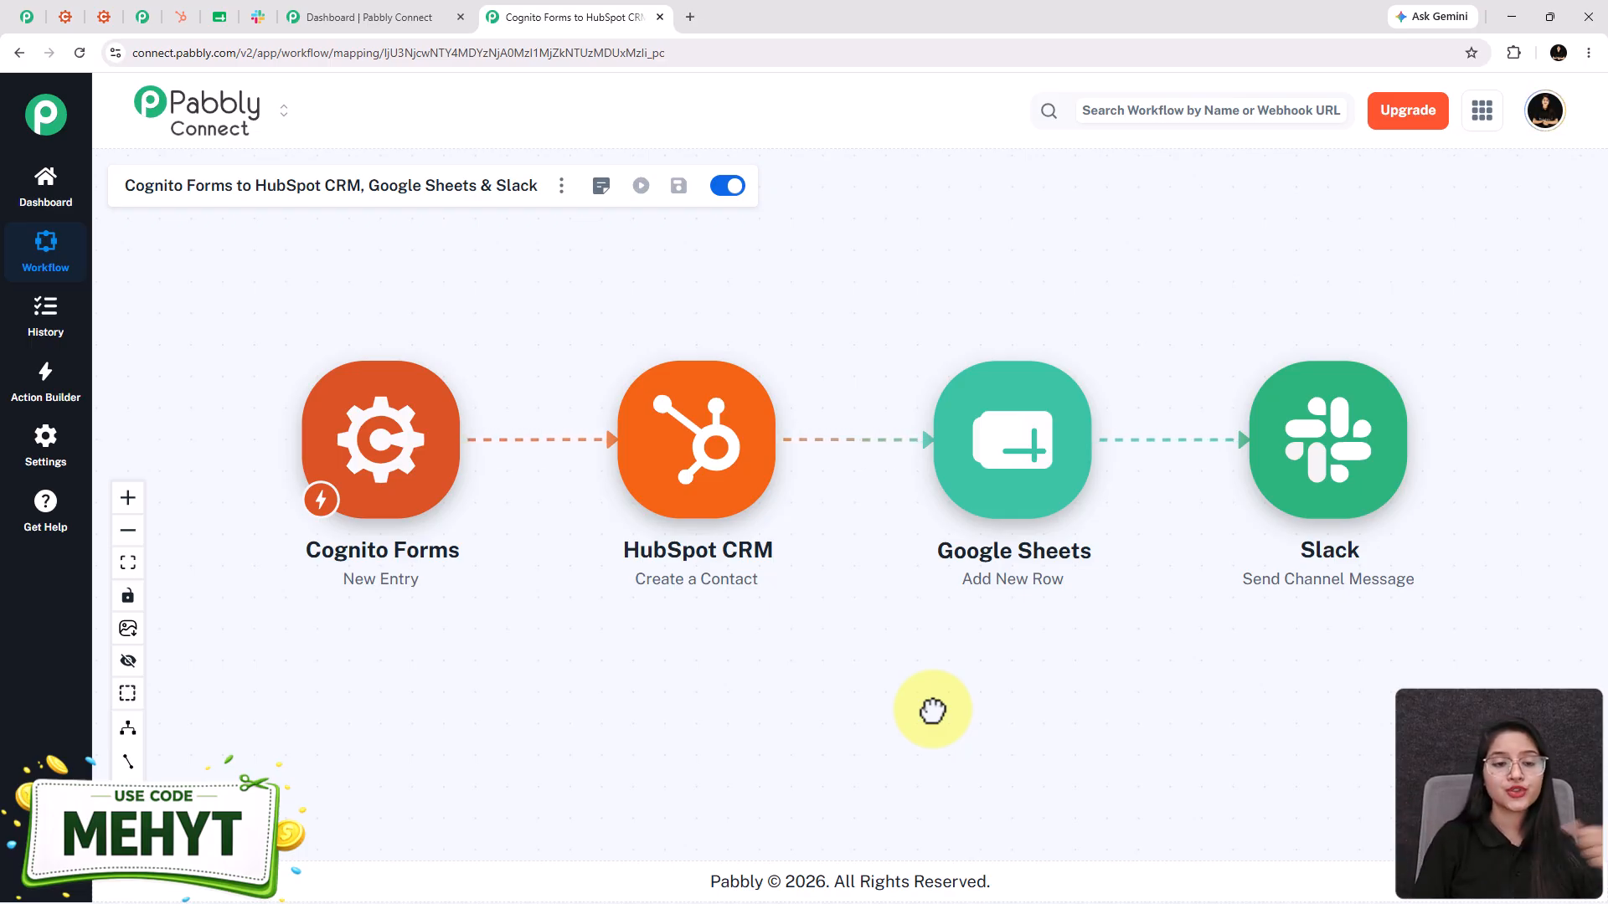
left_click(373, 502)
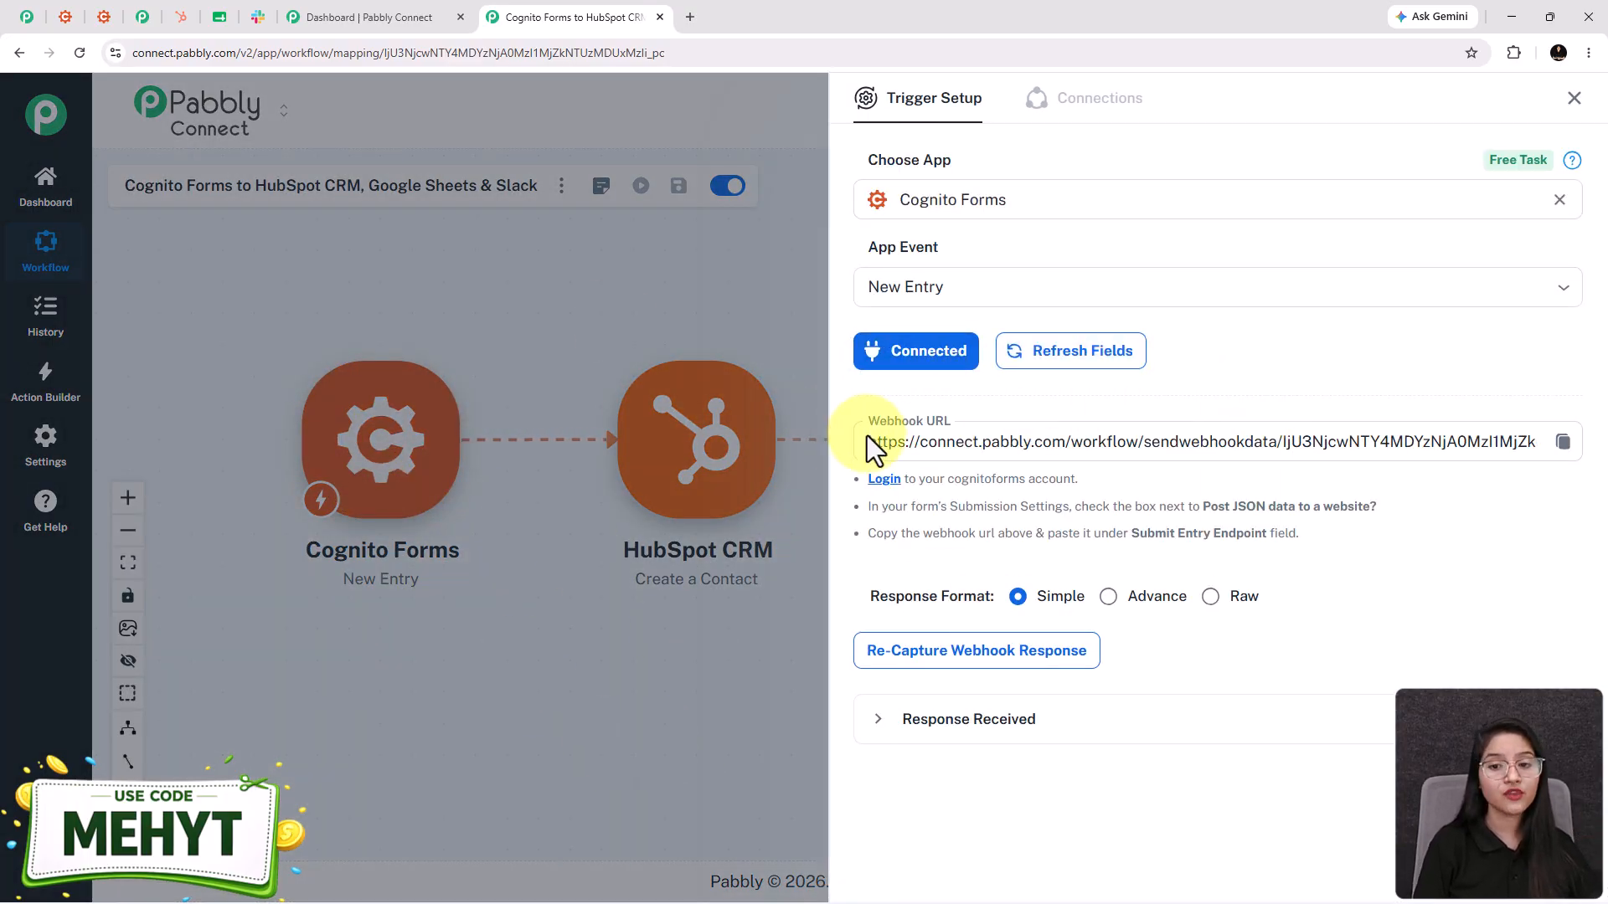
- Point out the setup instructions and copy the Cognito Forms trigger's webhook URL
left_click_drag(827, 462, 868, 479)
left_click(988, 485)
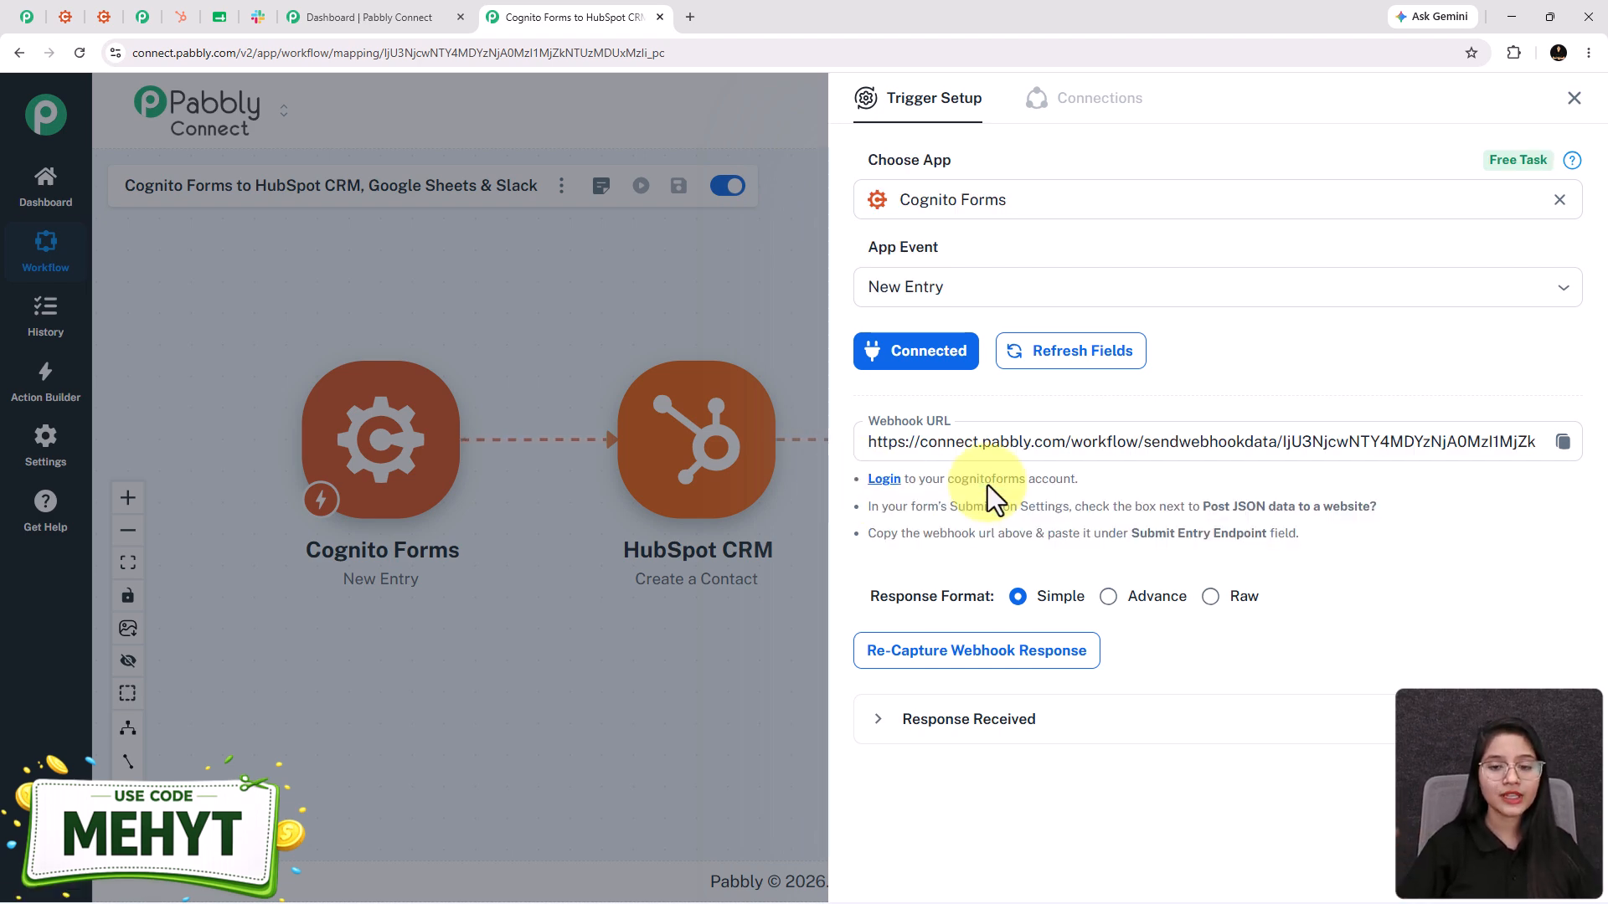
left_click(1561, 448)
- Confirm Re-Capture Webhook Response so Pabbly waits, then switch to the Cognito Forms builder
left_click(931, 652)
left_click(883, 556)
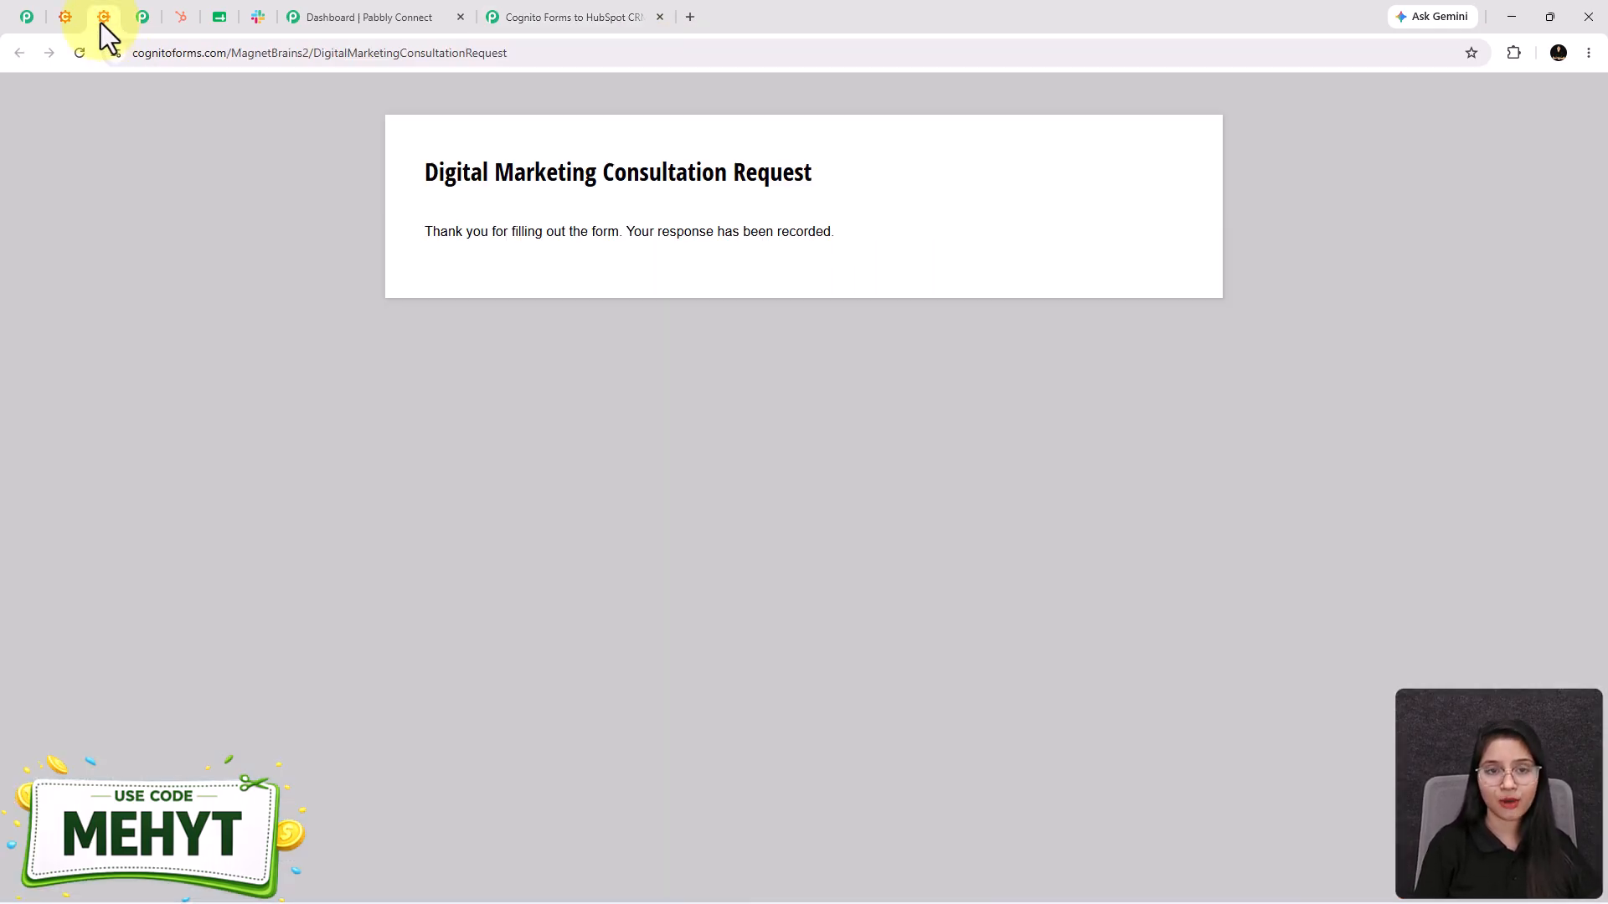
left_click(101, 23)
left_click(65, 18)
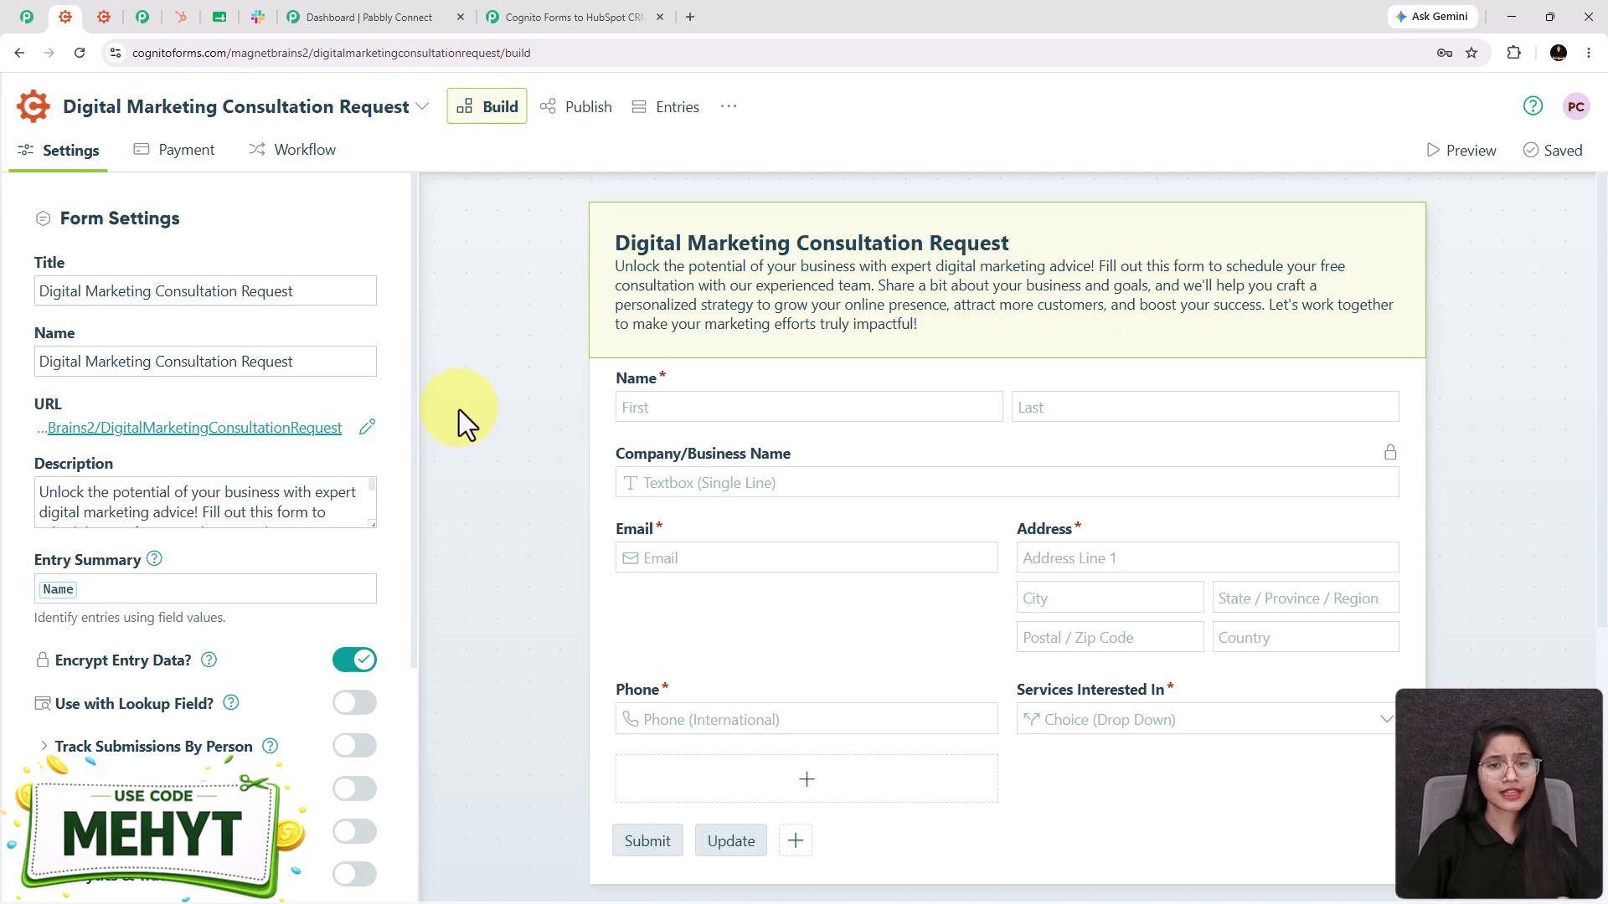
- Under Post JSON Data to a Website, replace the Submit Entry Endpoint with the Pabbly webhook URL
scroll(459, 409, "down", 4)
scroll(599, 563, "up", 3)
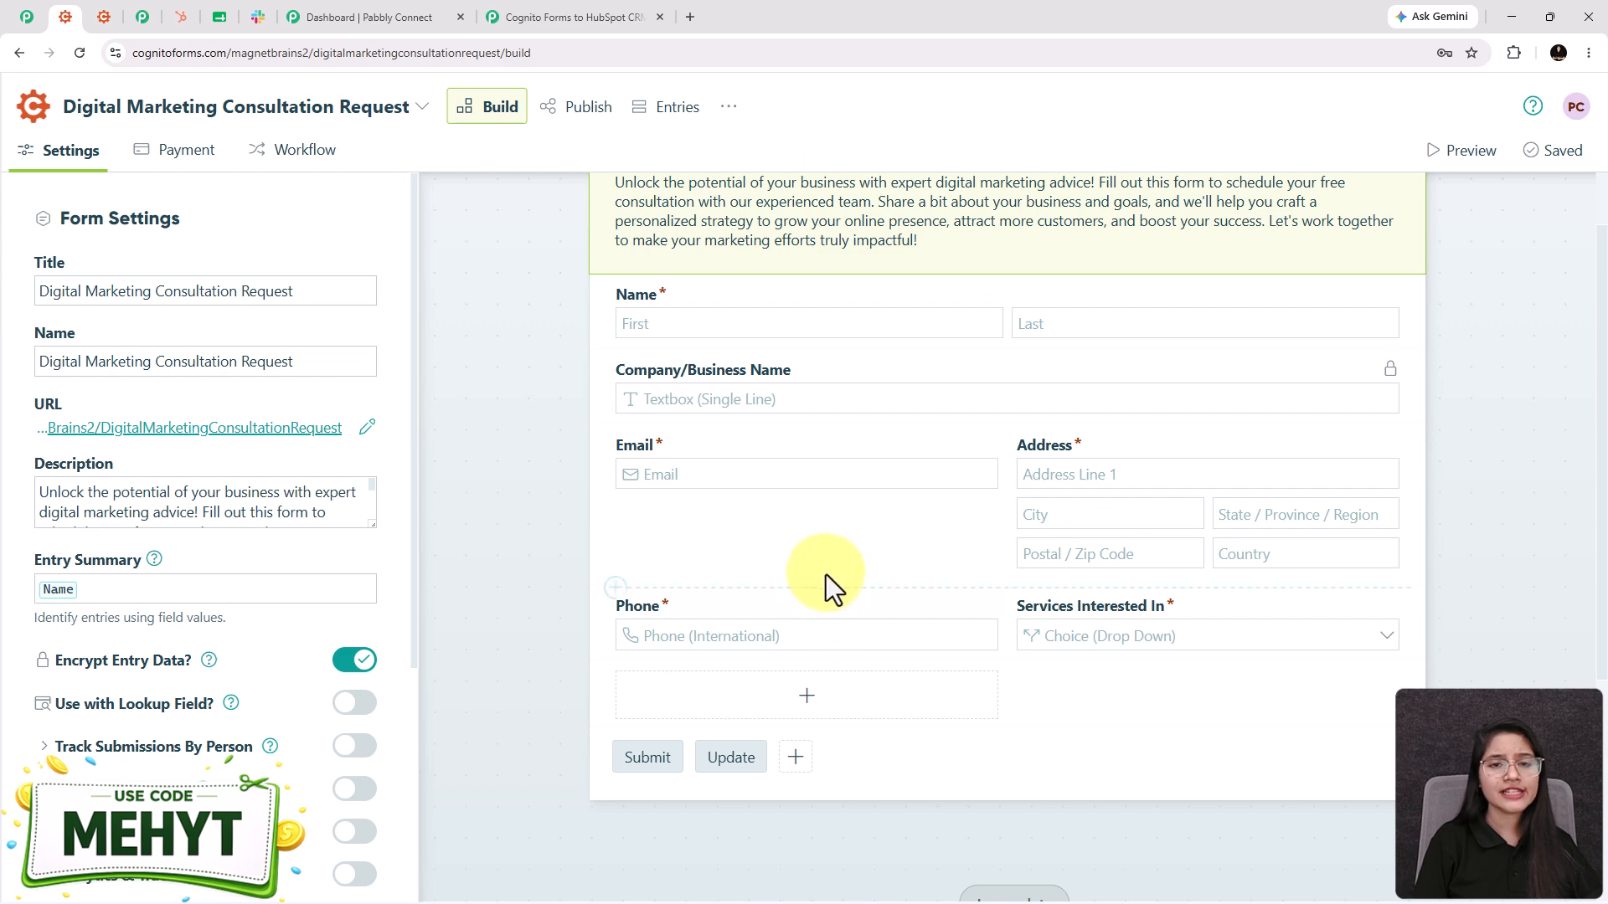
scroll(822, 581, "up", 1)
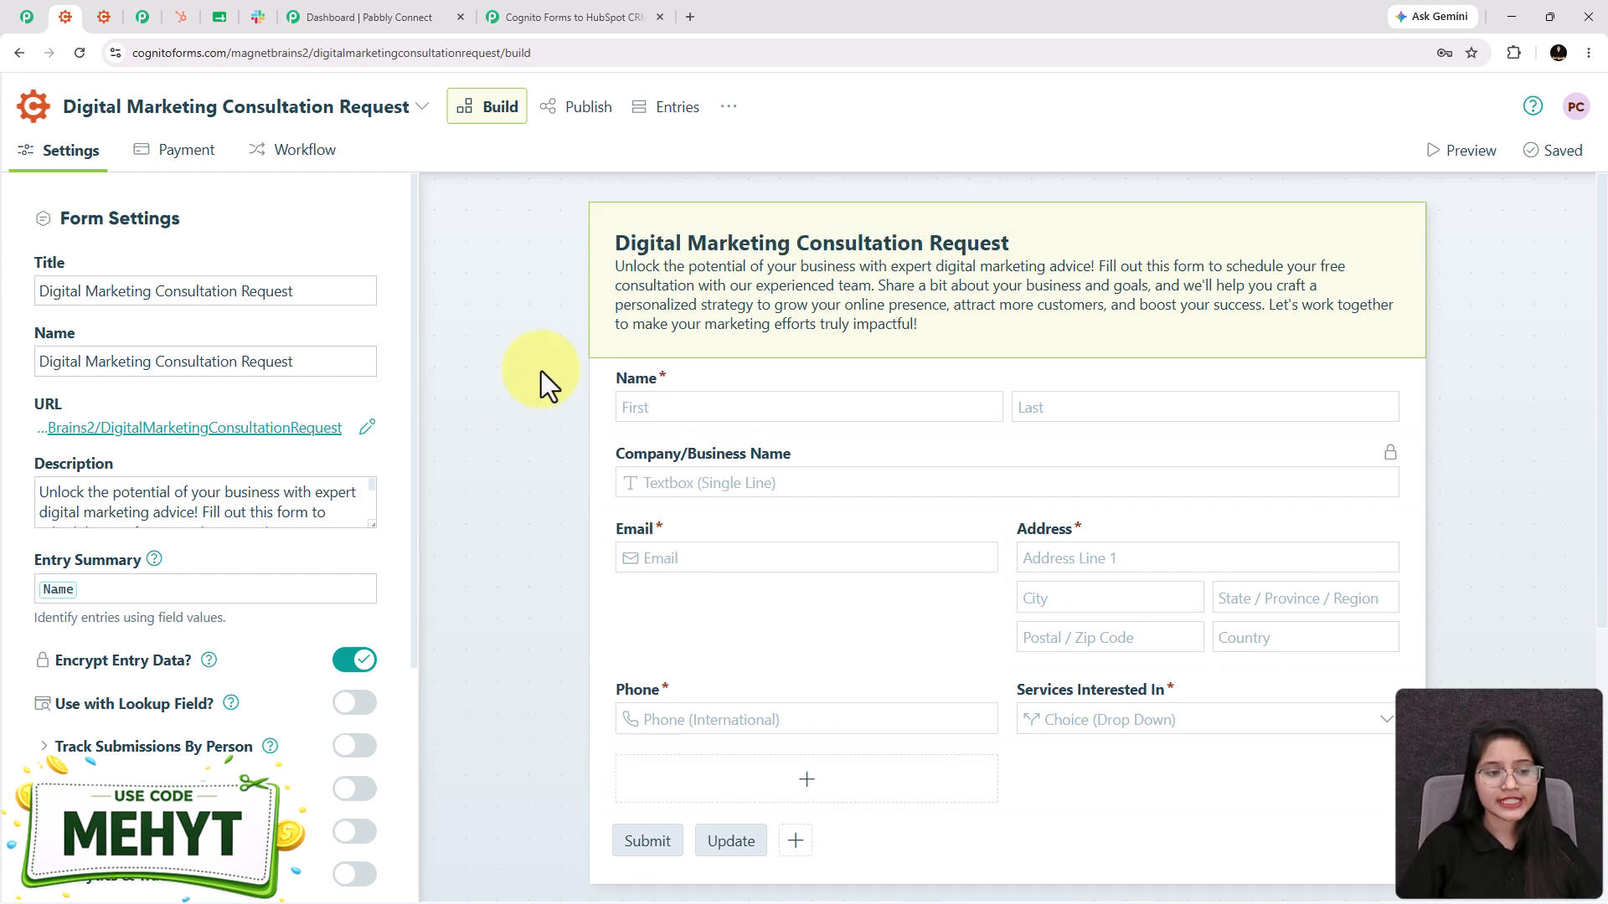
scroll(92, 570, "down", 3)
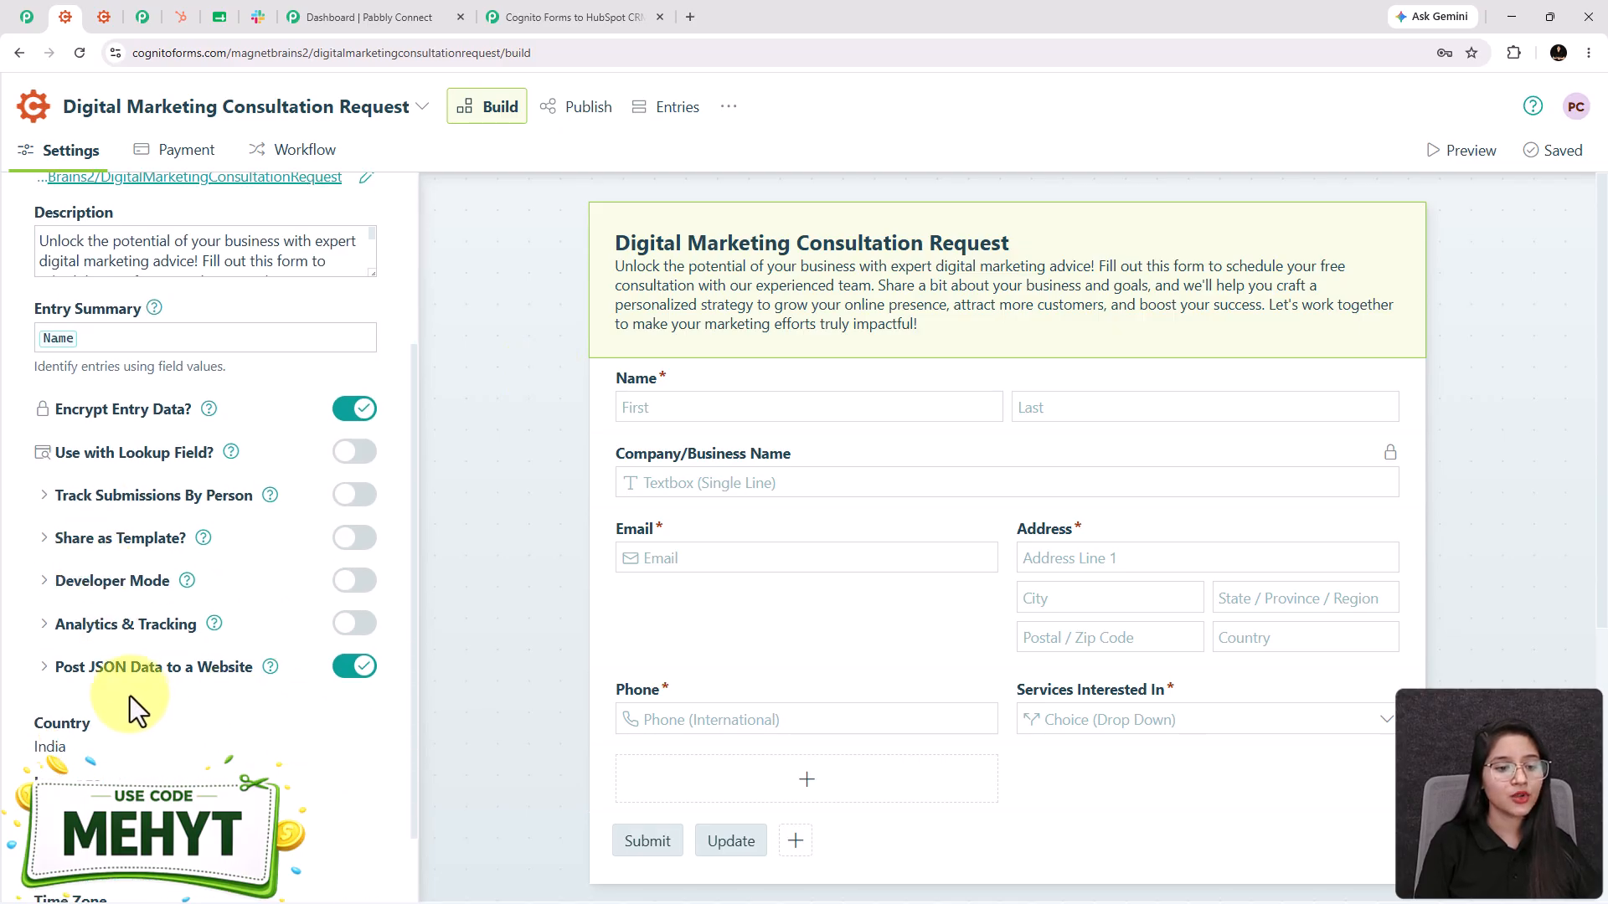
scroll(84, 637, "down", 1)
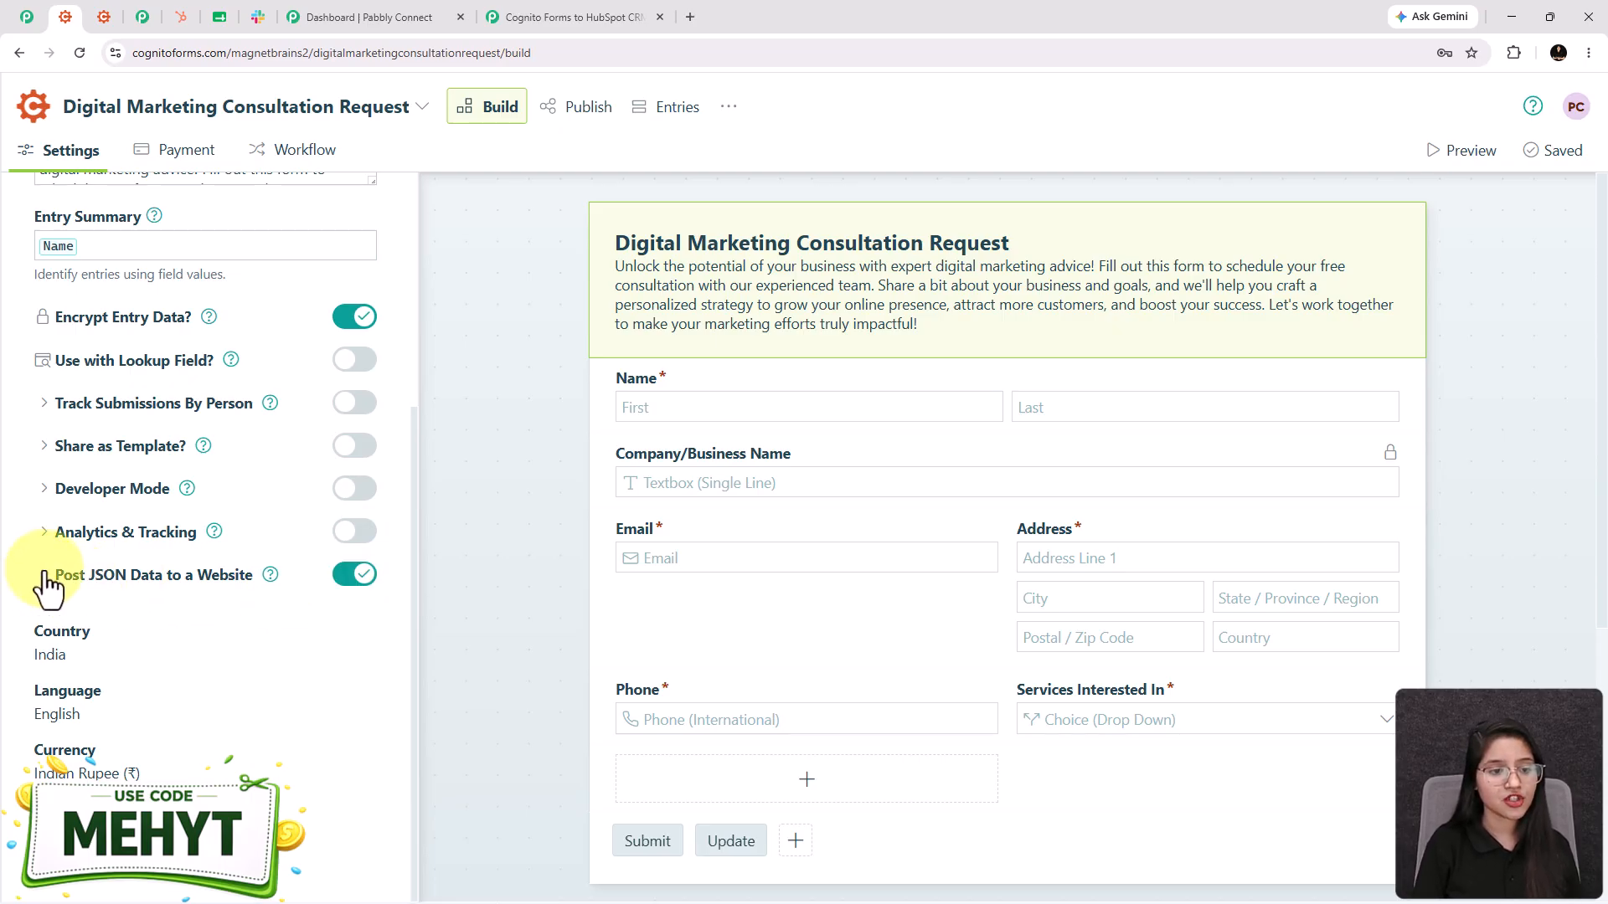
left_click(44, 576)
scroll(46, 586, "down", 2)
triple_click(127, 479)
key("BackSpace")
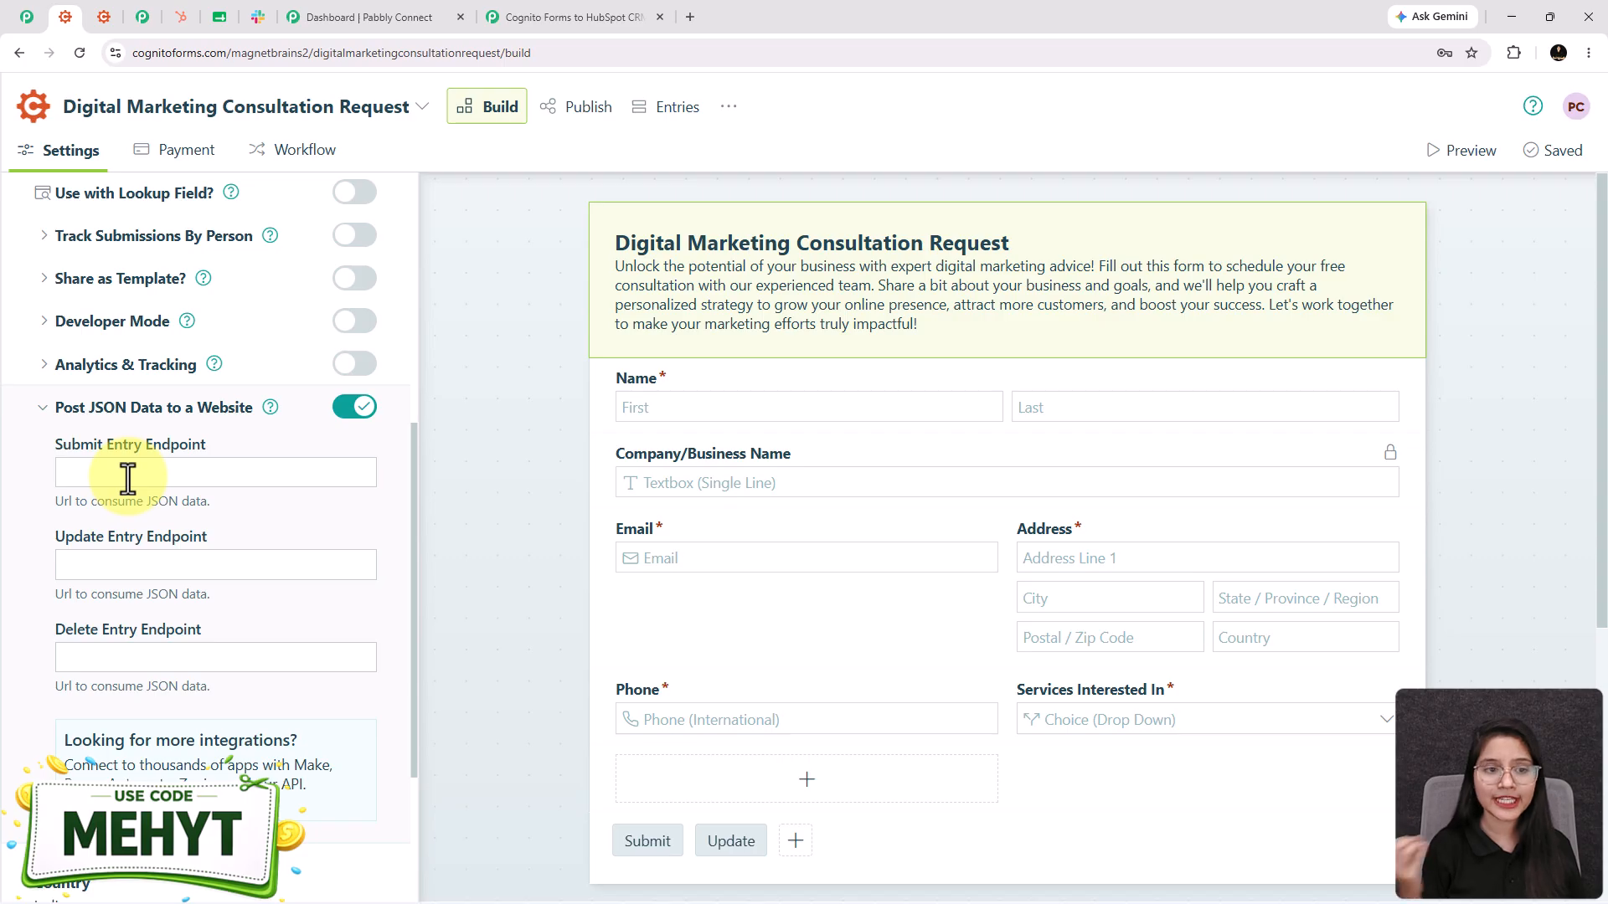
key("ctrl+v")
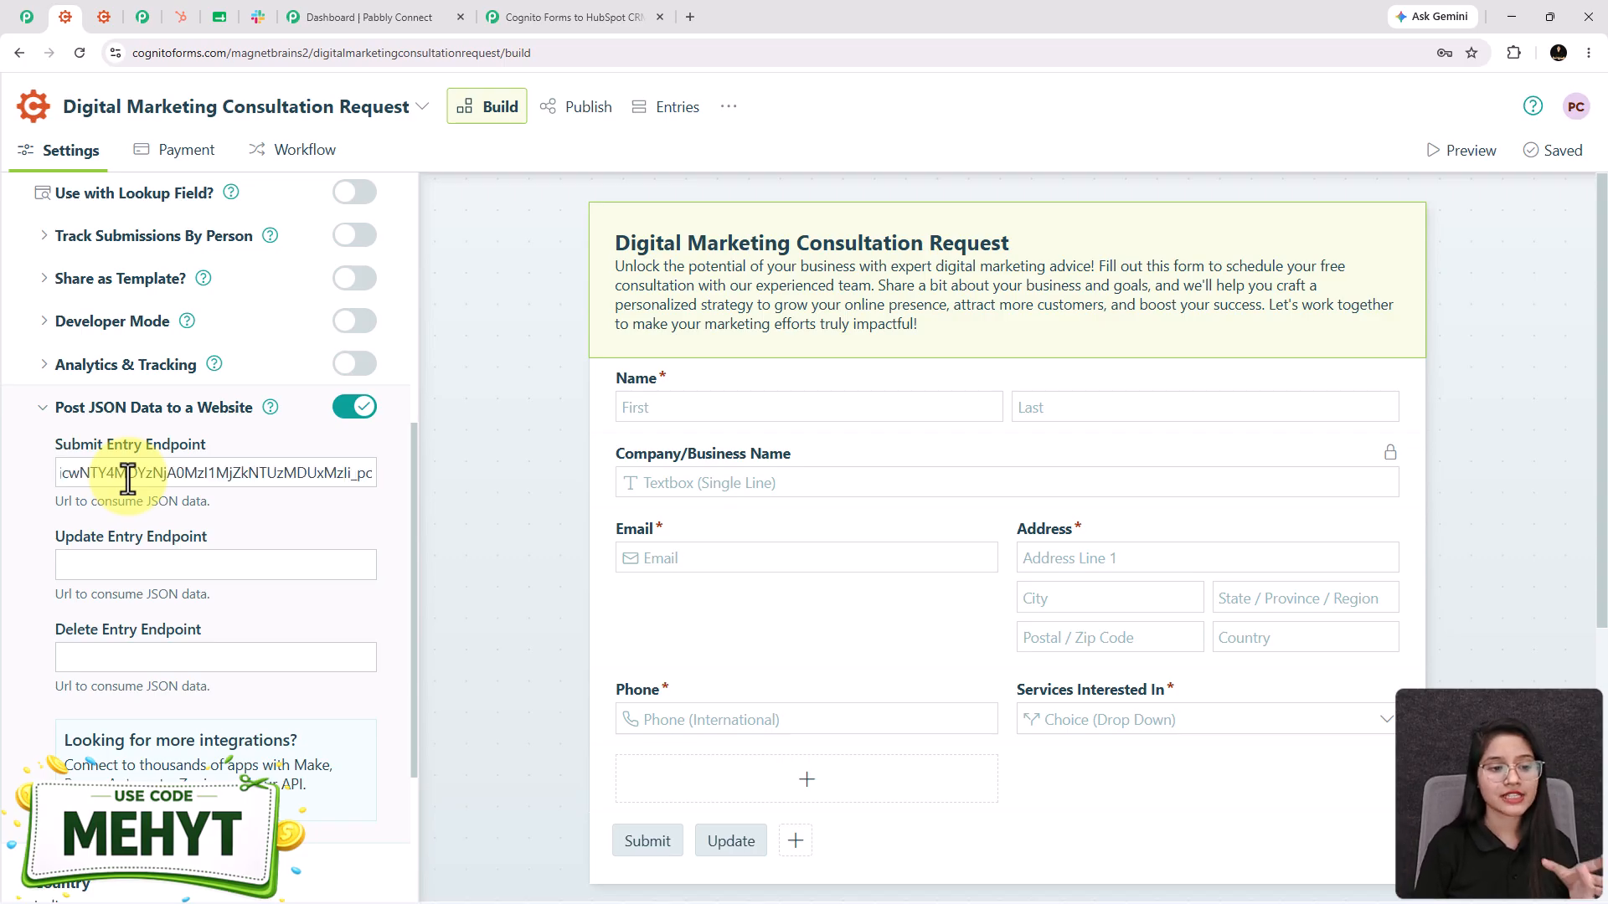
left_click(576, 107)
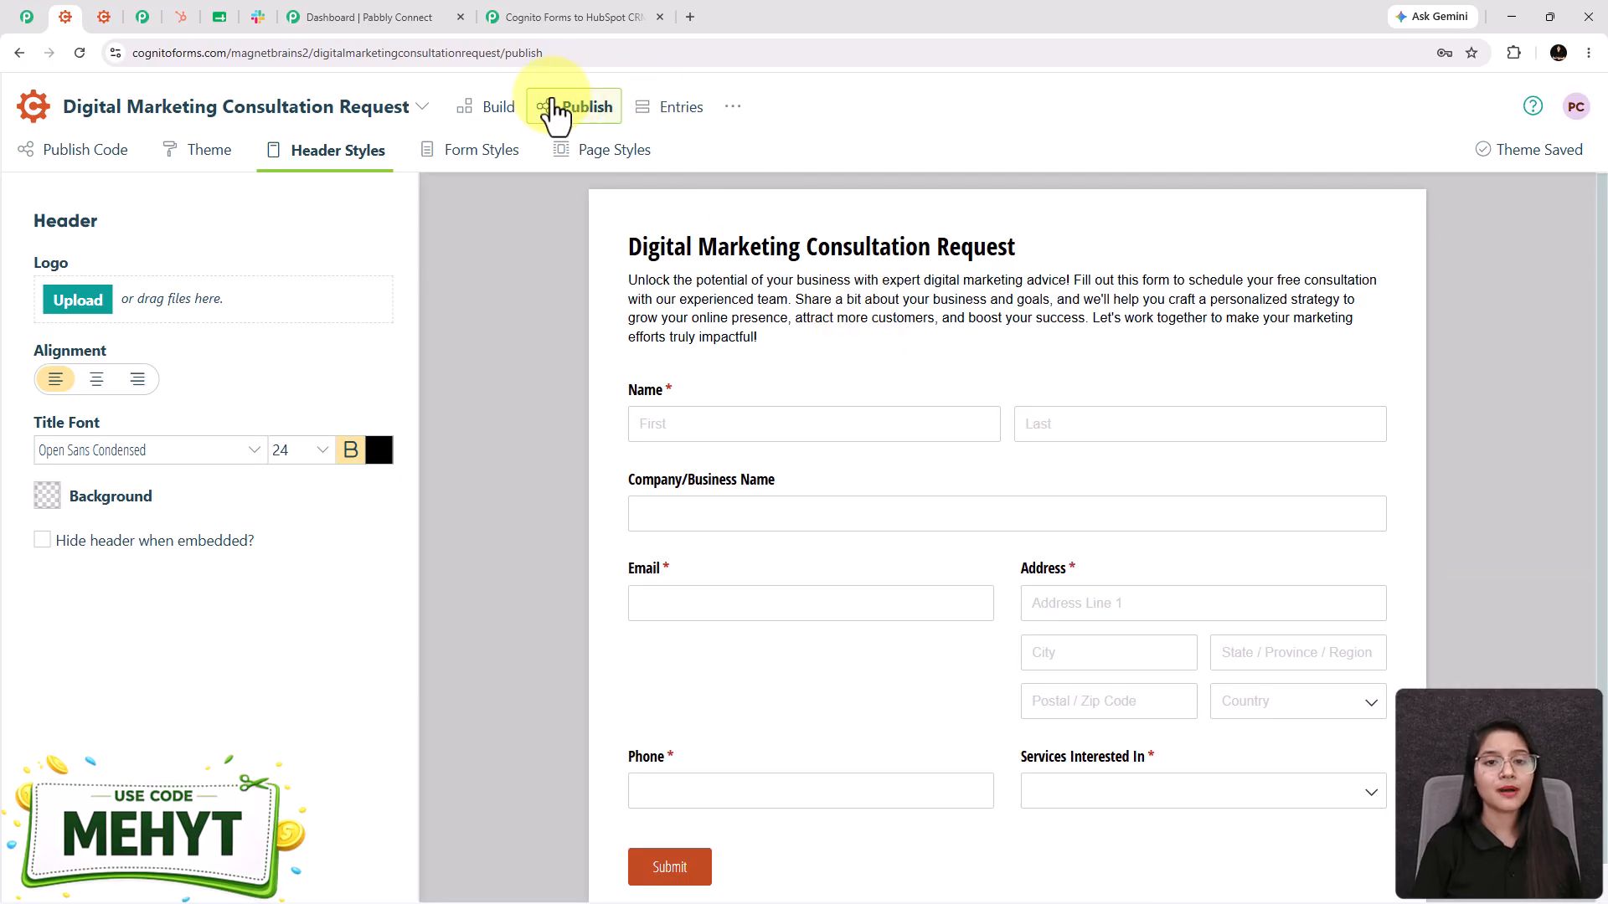
- Open the form's Public Link from the ⋯ menu in a new tab
left_click(733, 106)
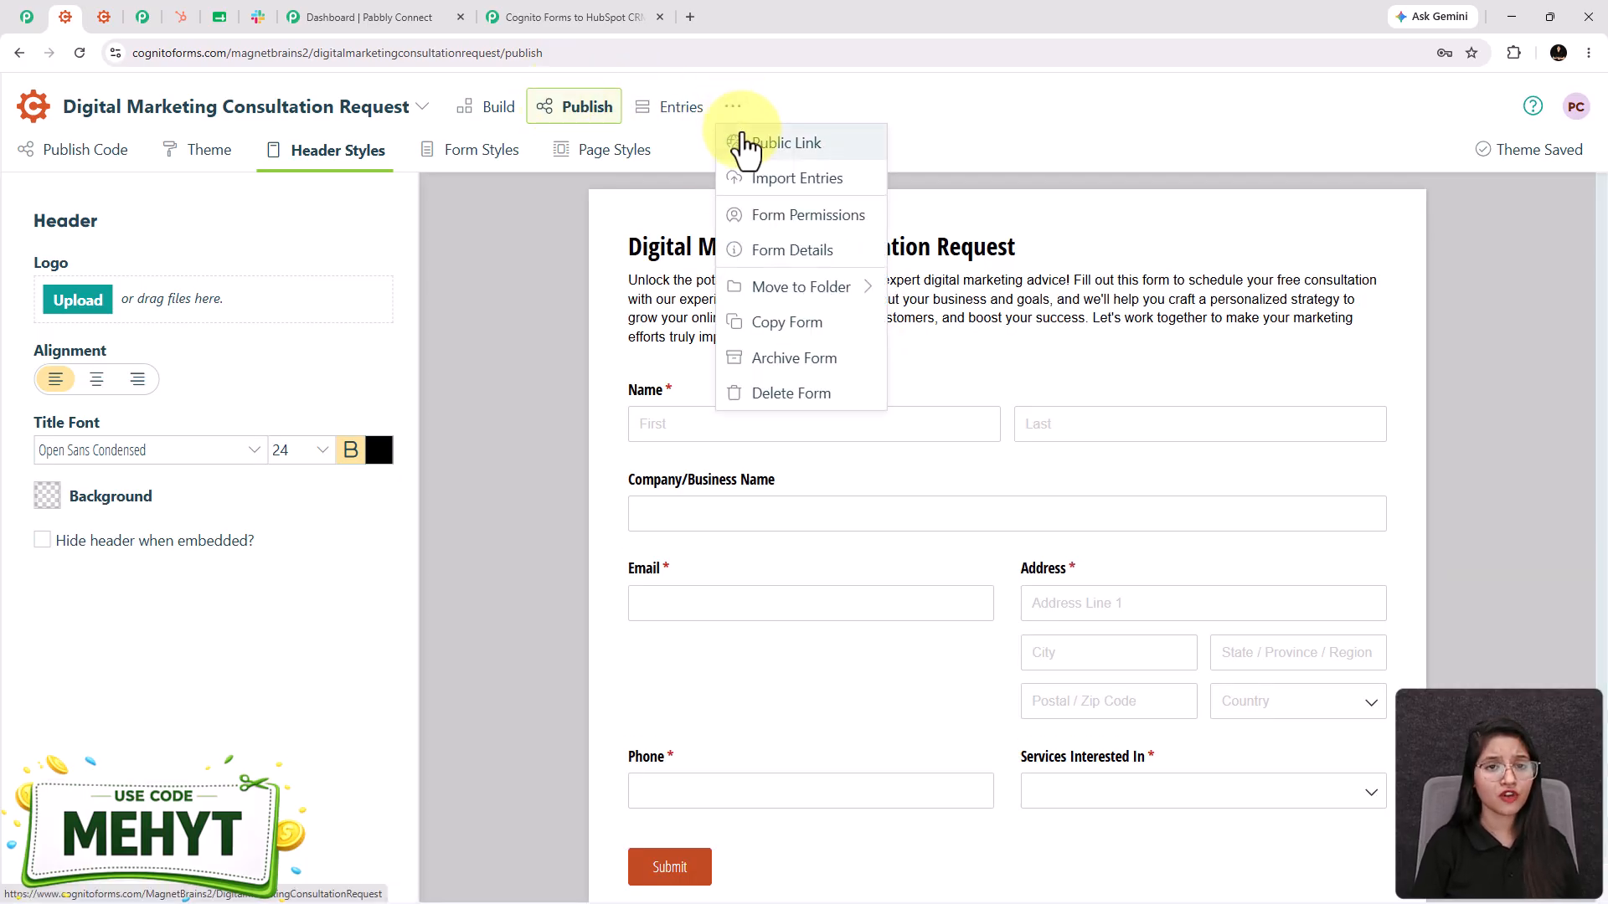
left_click(744, 144)
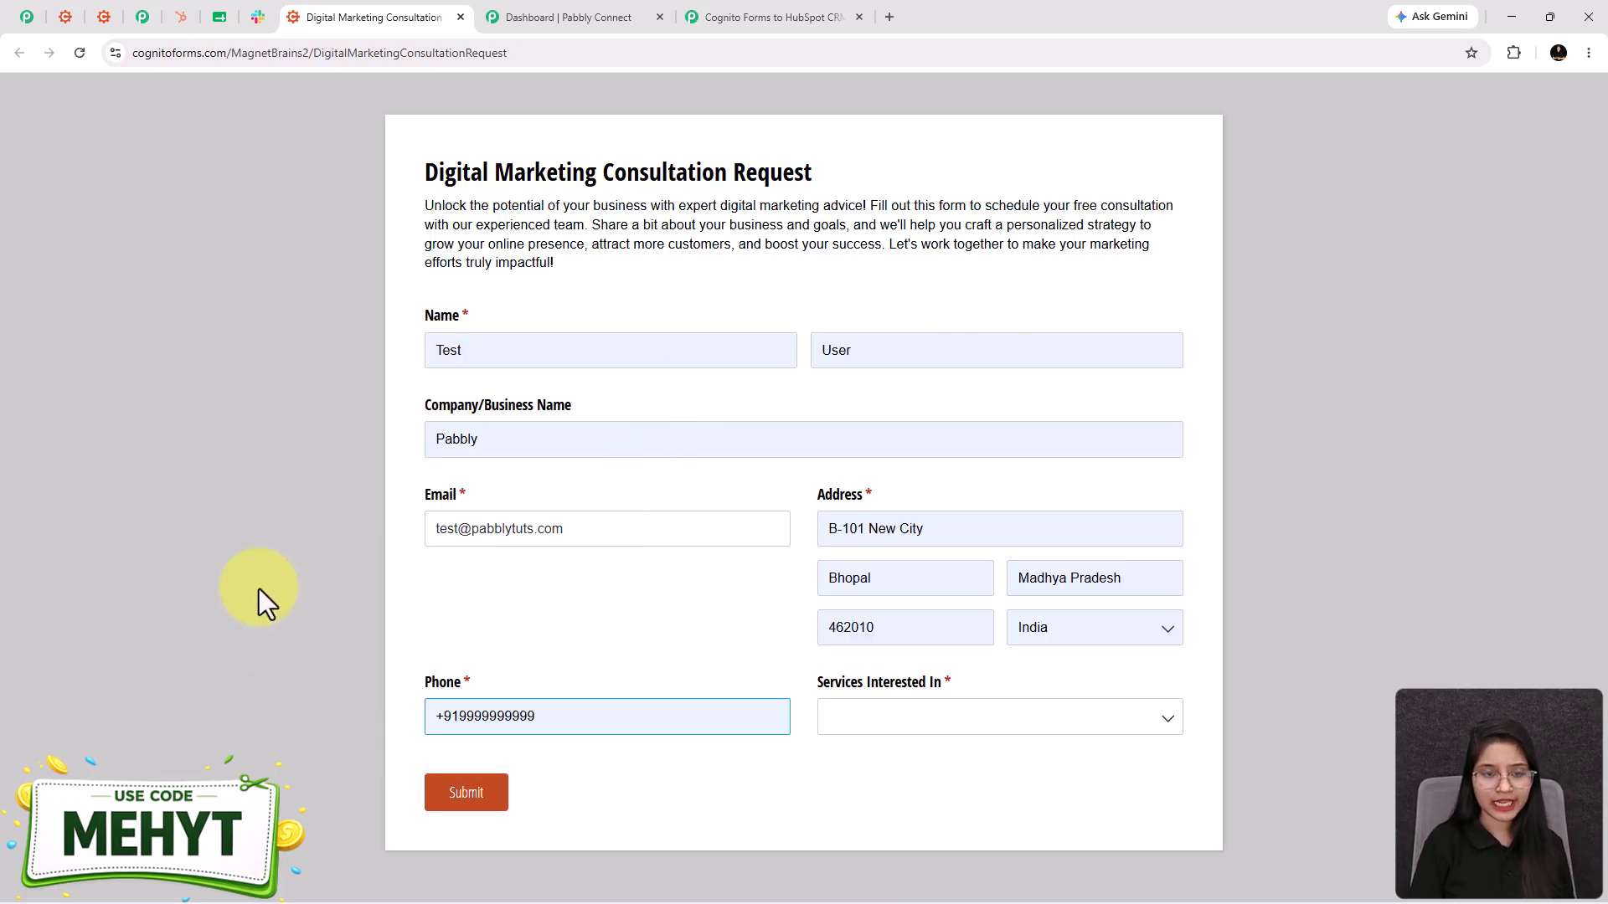
- Choose Digital Advertising under Services Interested In and submit the test entry
left_click(886, 714)
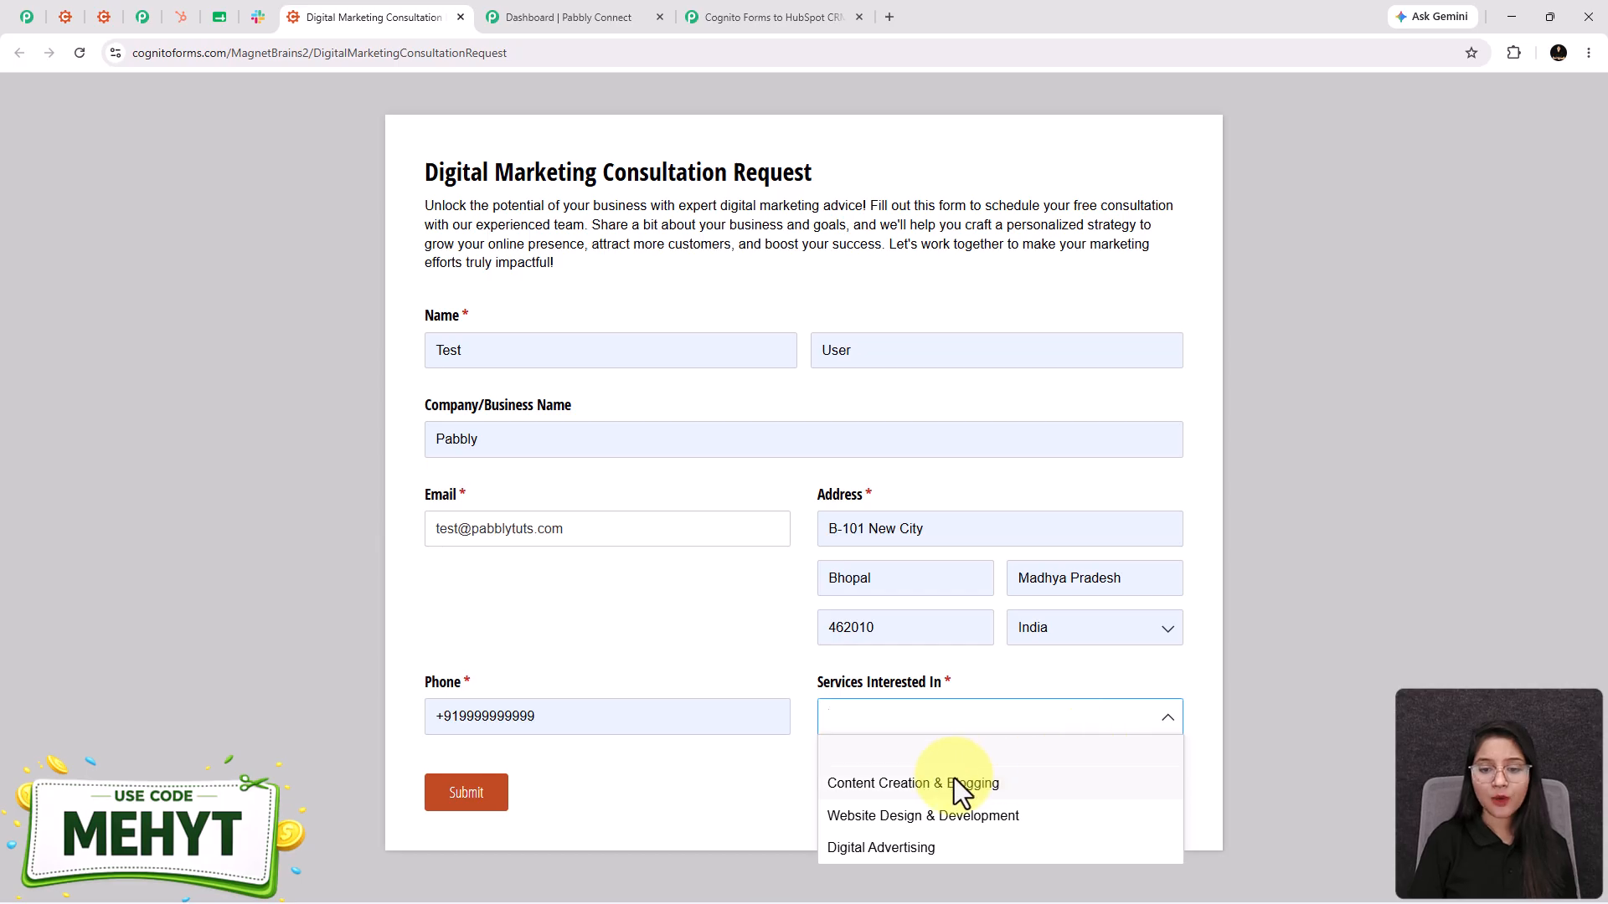
left_click(910, 847)
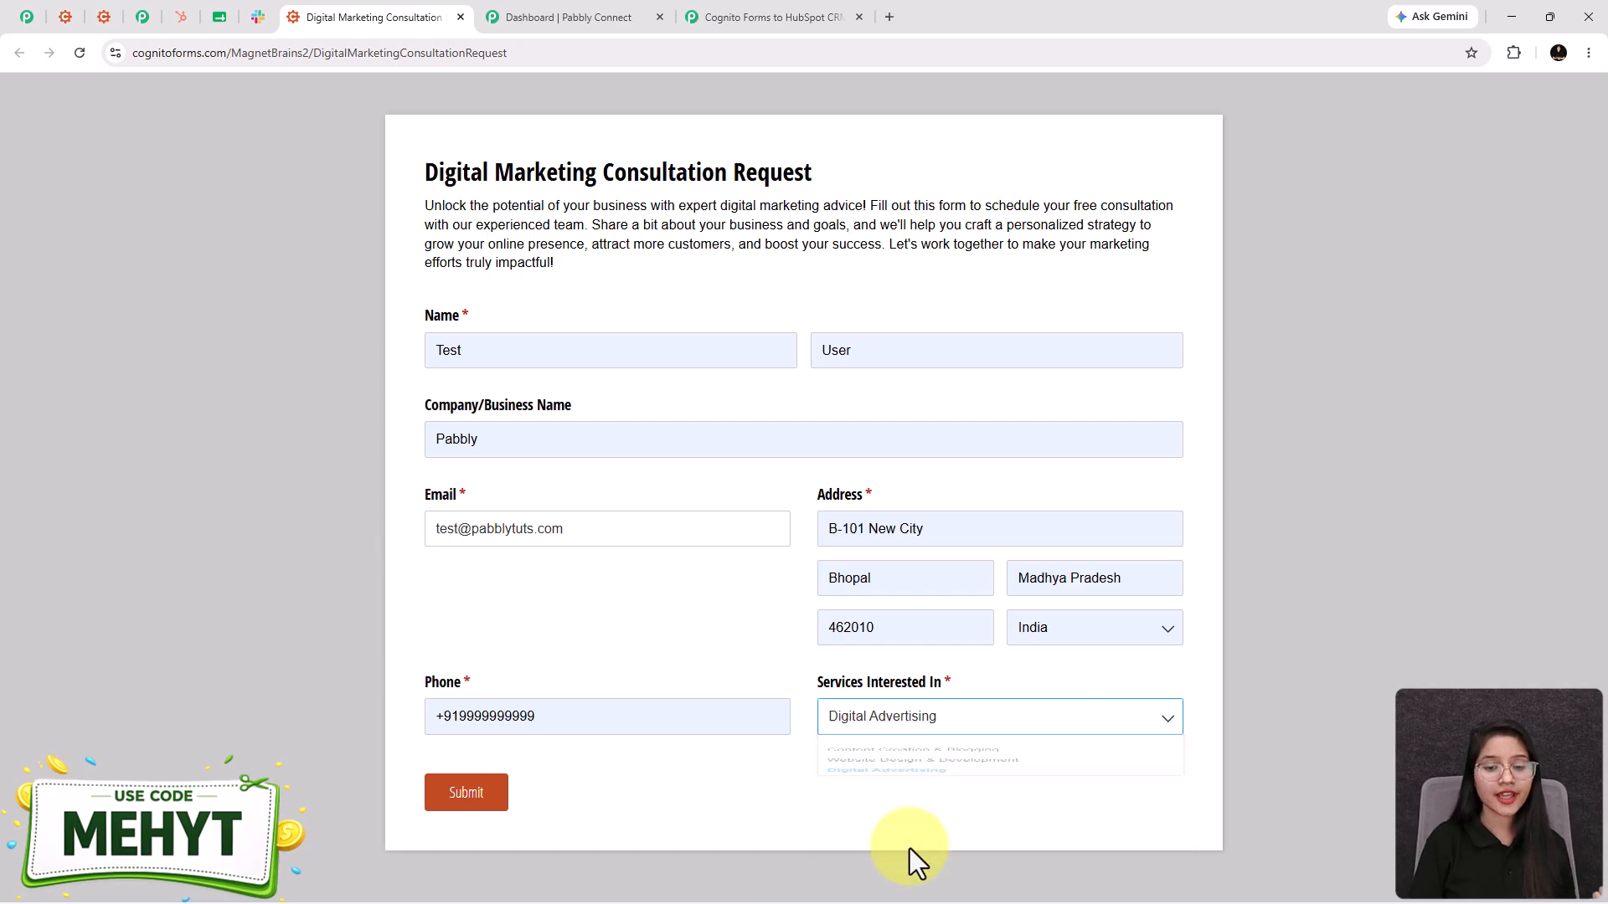
left_click(456, 796)
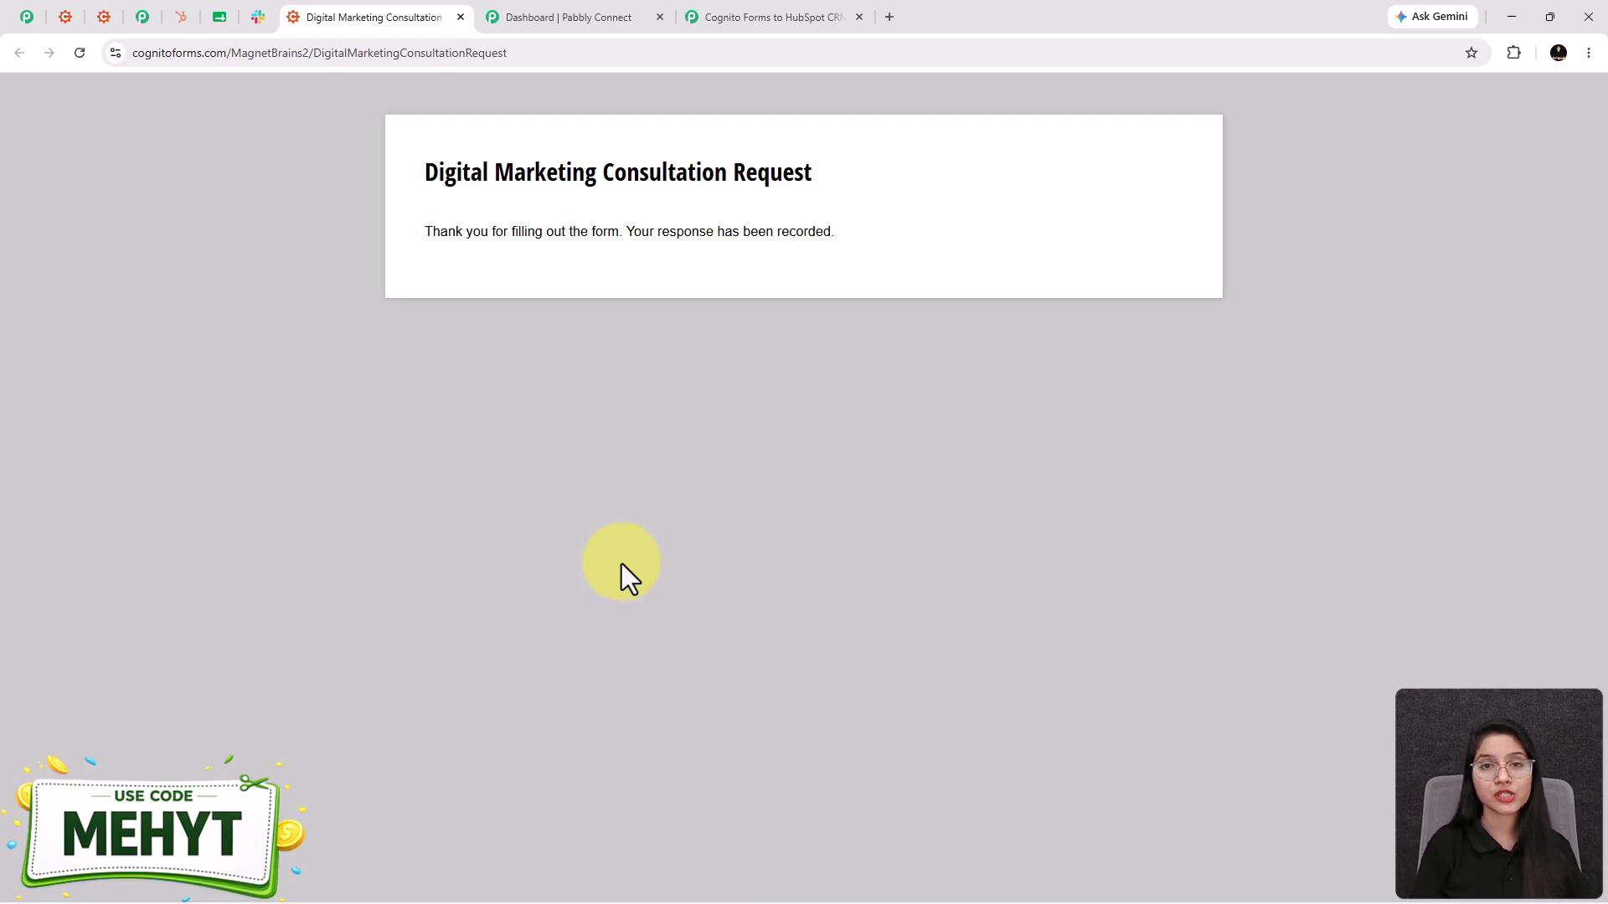
left_click(759, 25)
- Review the captured test response in Trigger Setup, then close the panel
scroll(1336, 485, "down", 4)
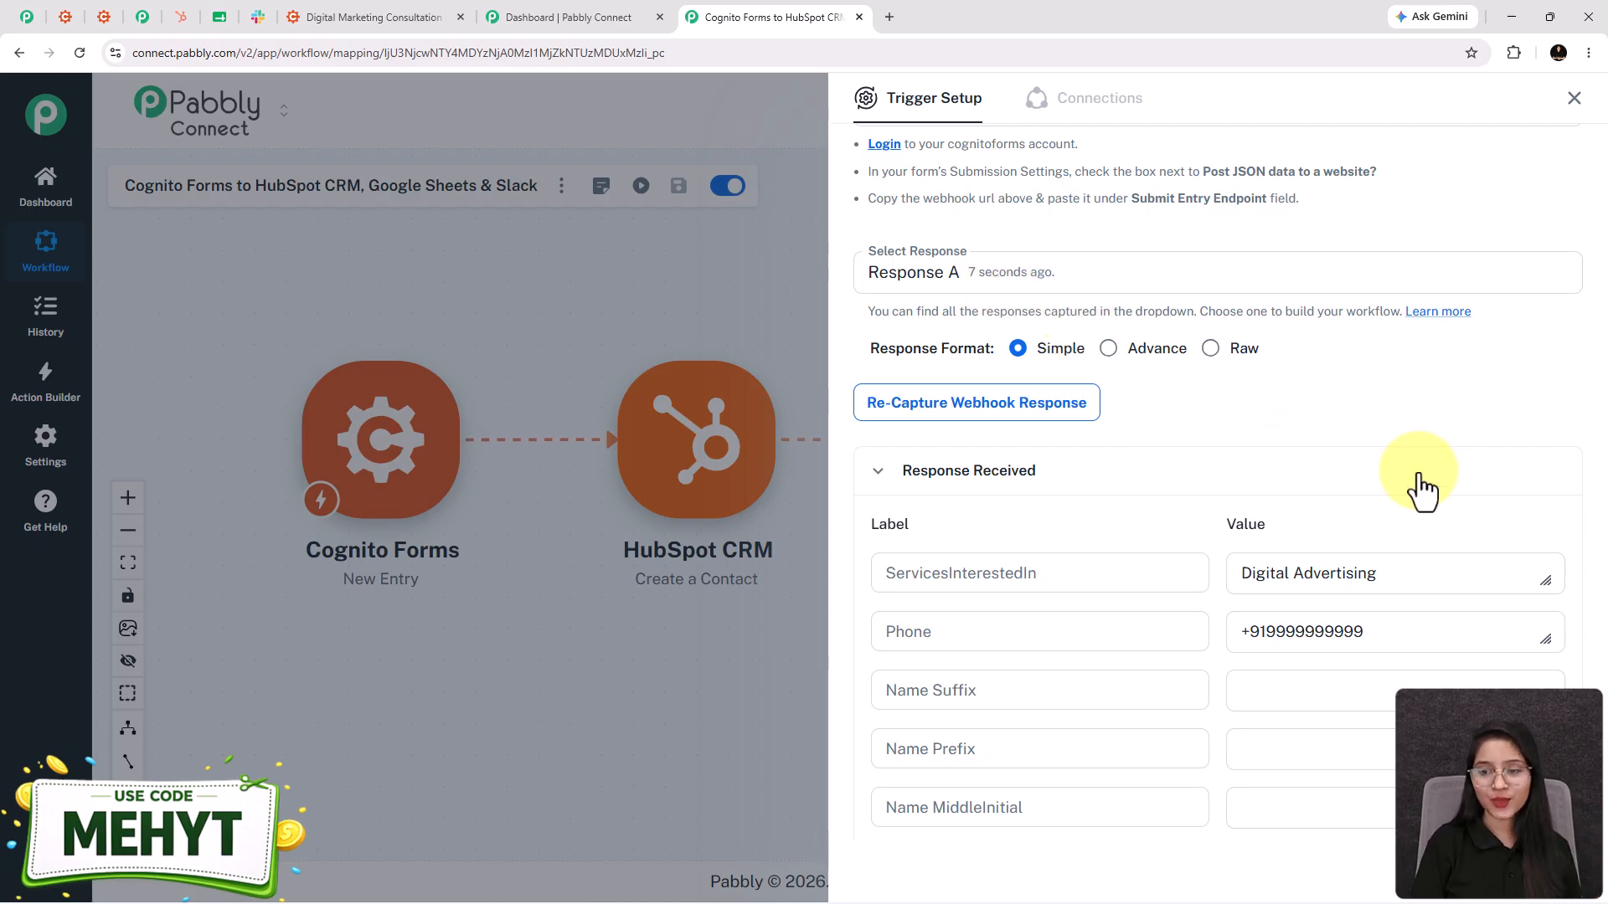
scroll(1403, 481, "down", 7)
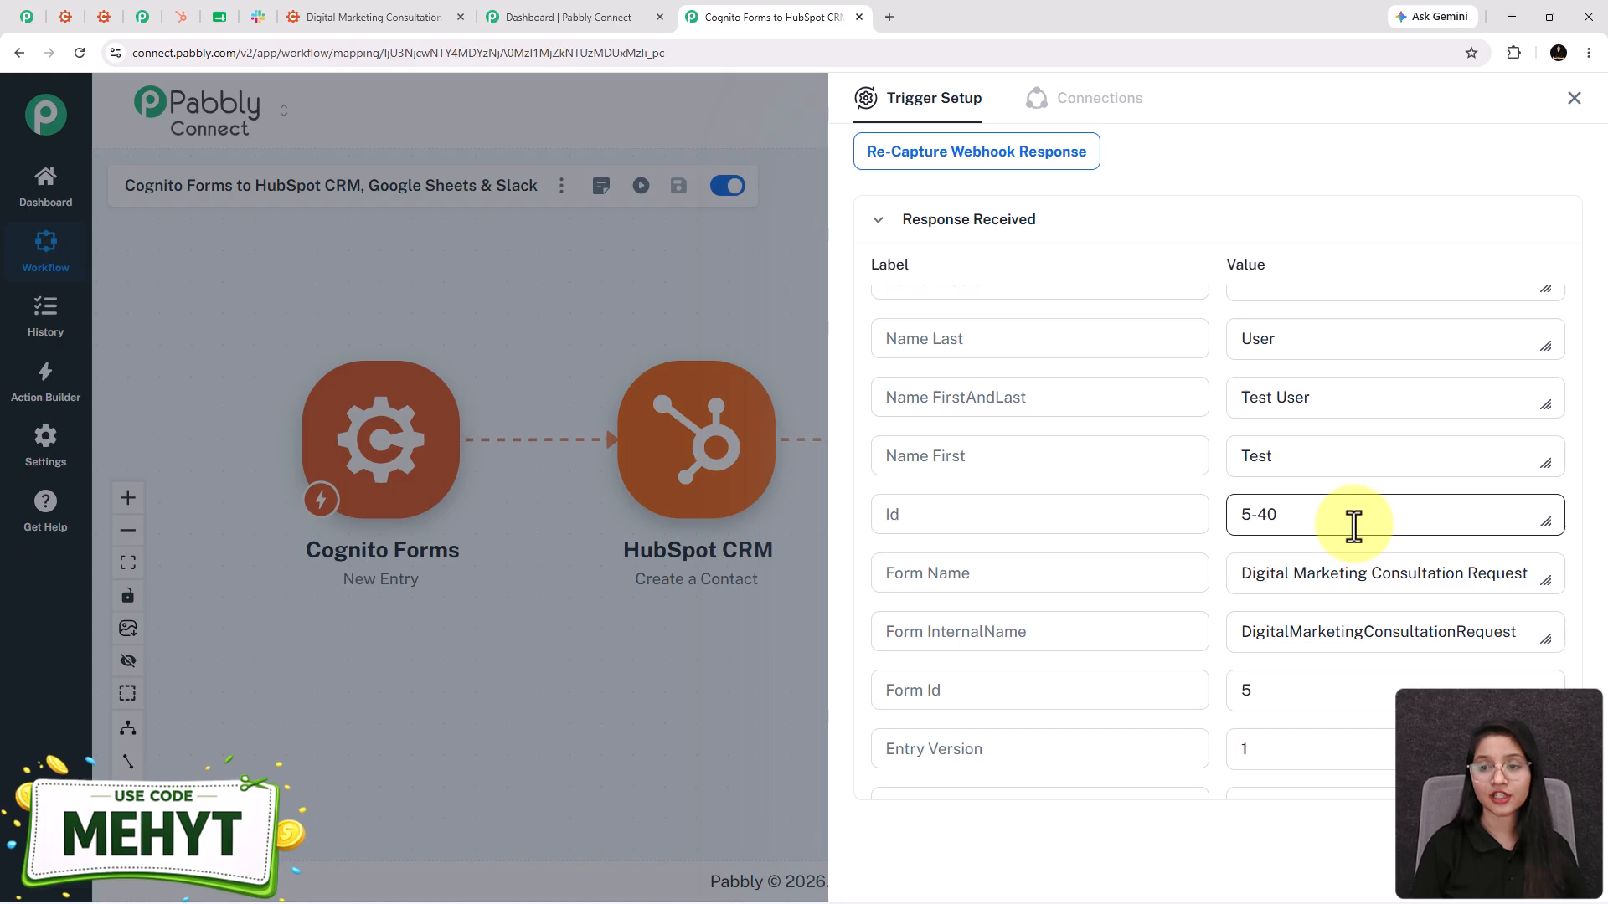
left_click(1573, 99)
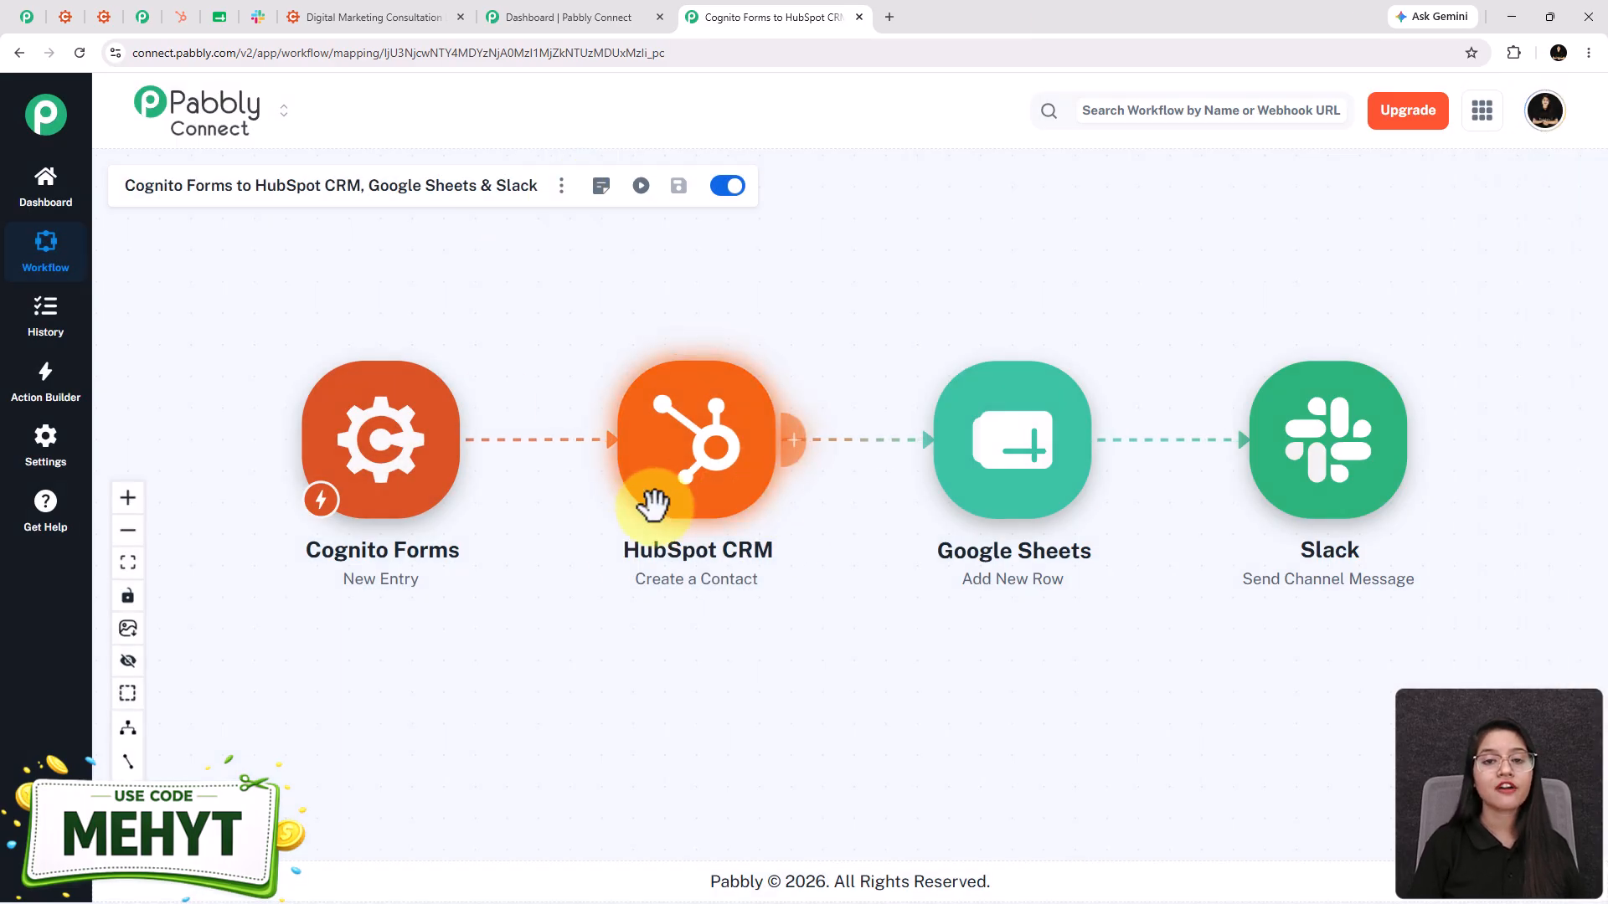
- Add a new HubSpot CRM connection for Create a Contact and authorize the chosen HubSpot account
scroll(656, 523, "up", 3)
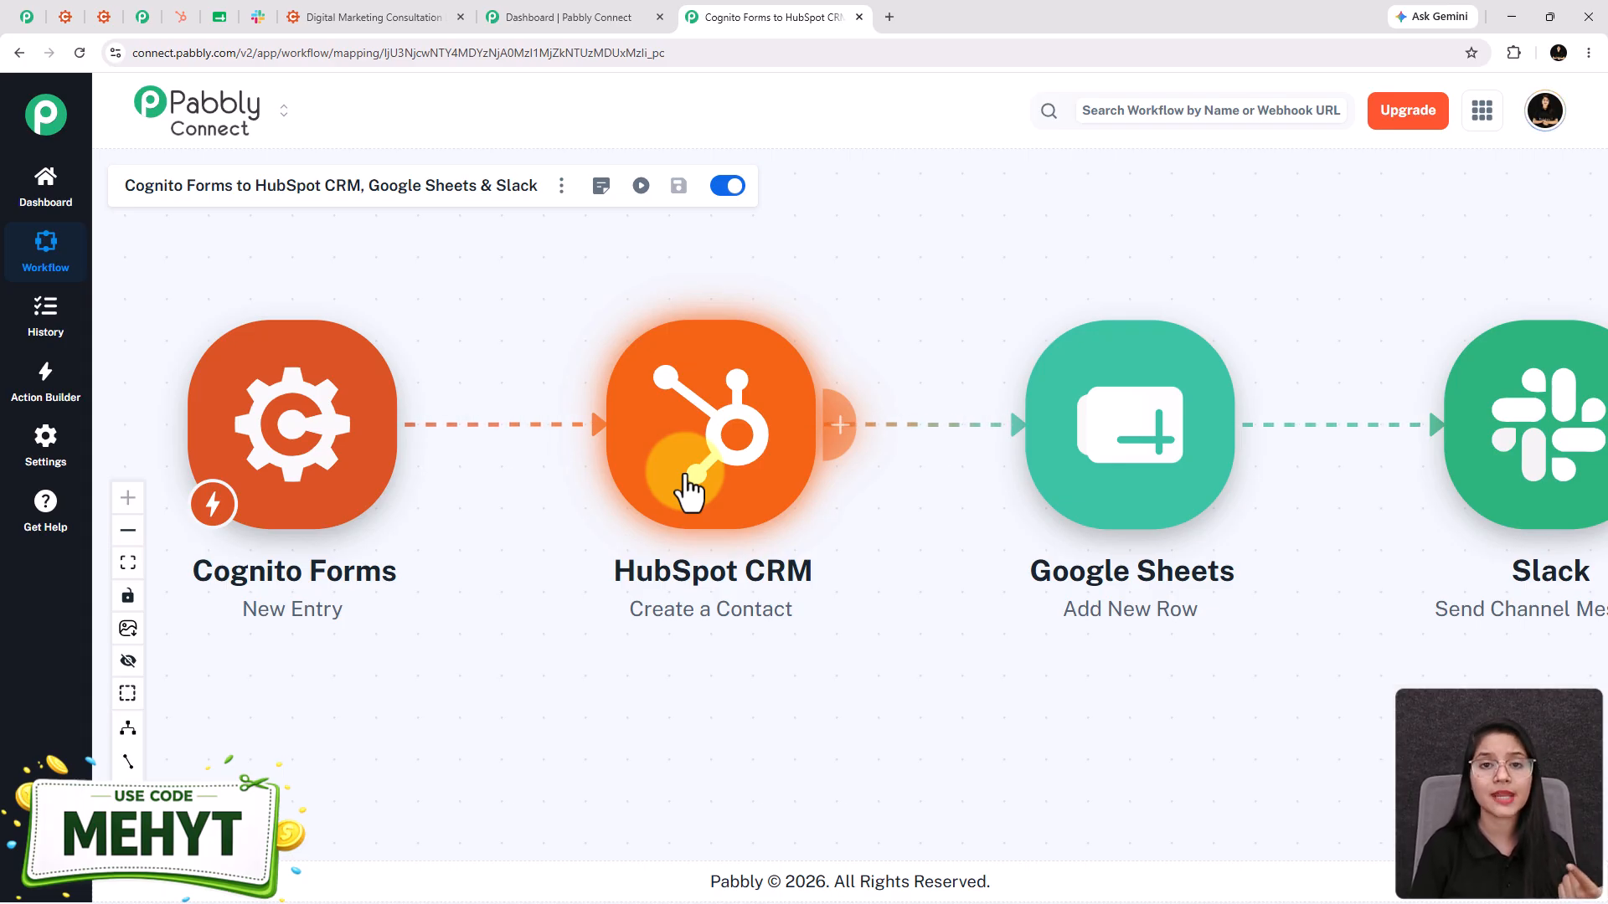
left_click(687, 479)
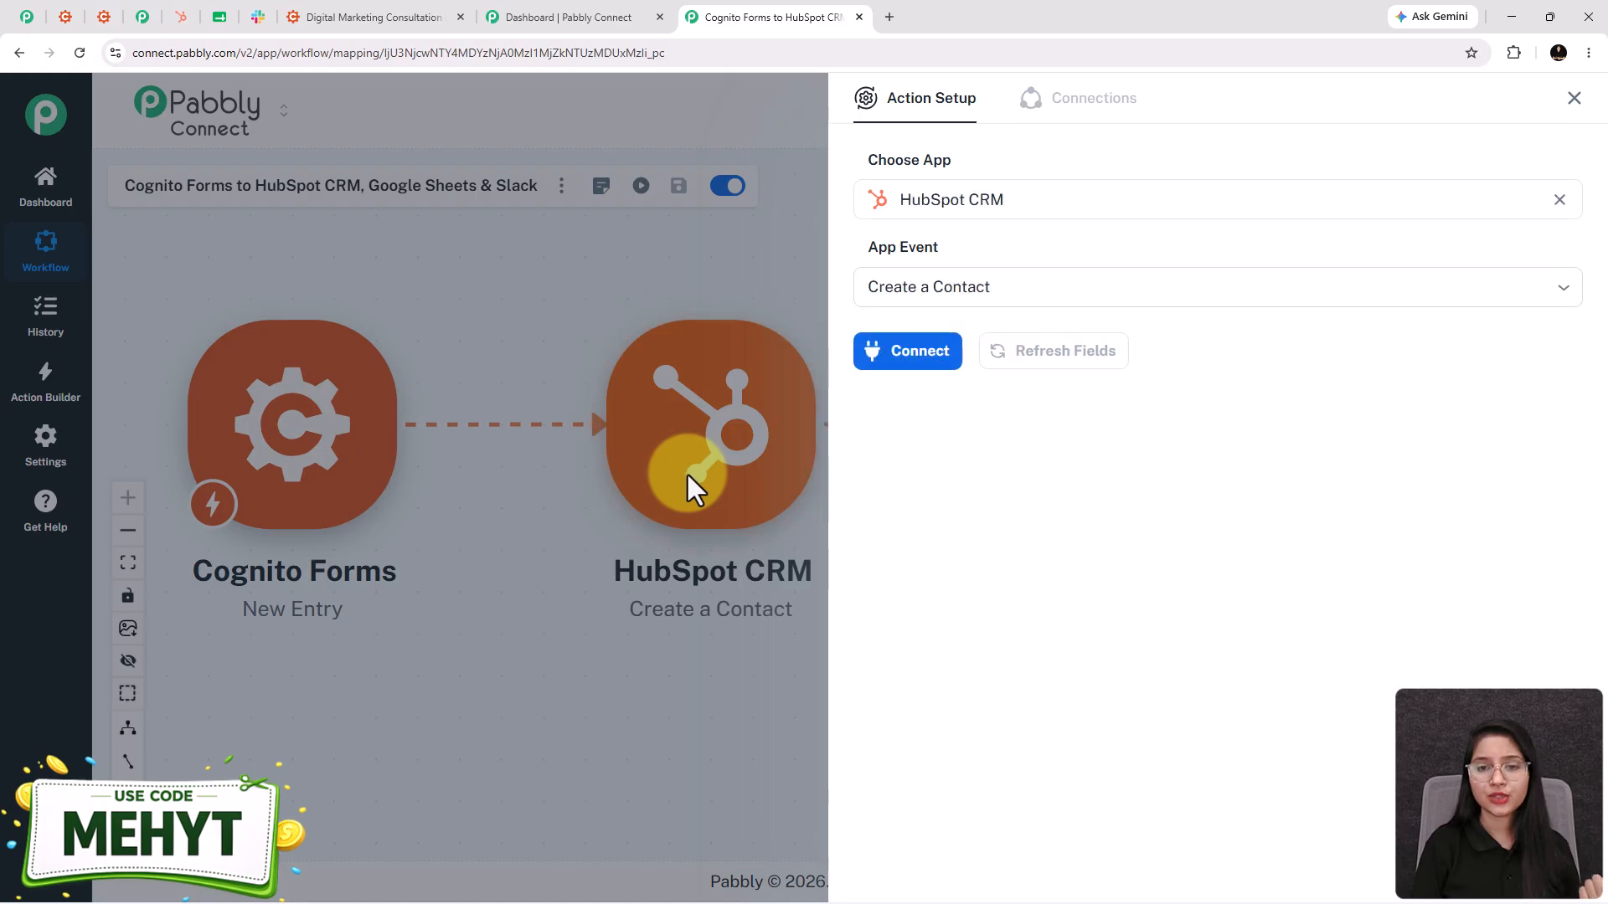
left_click(922, 358)
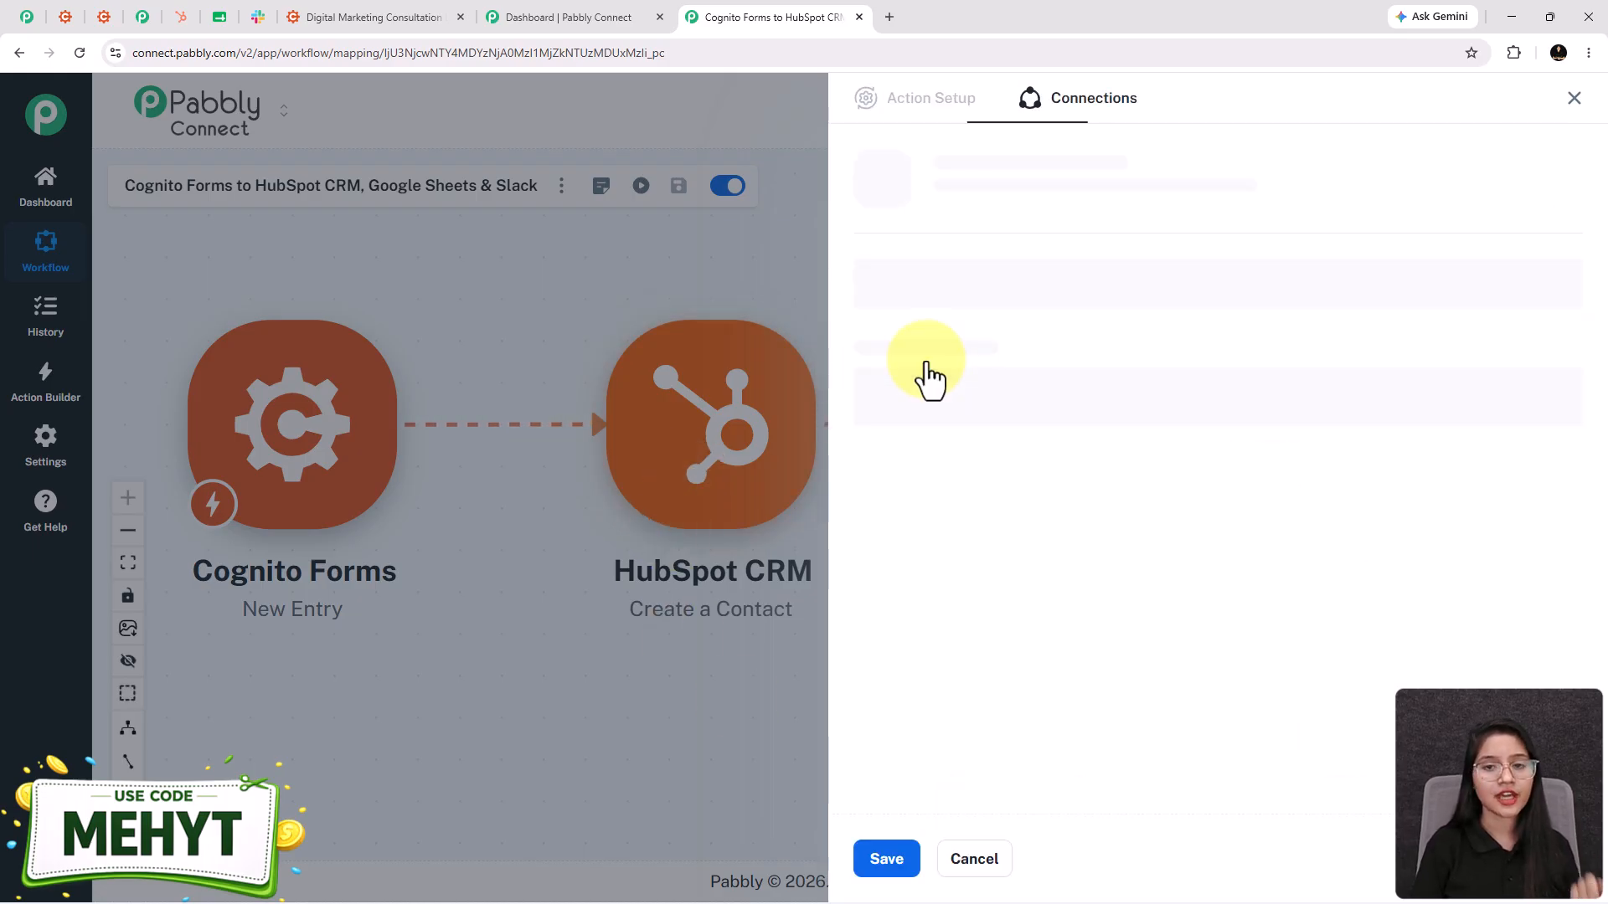
left_click(861, 255)
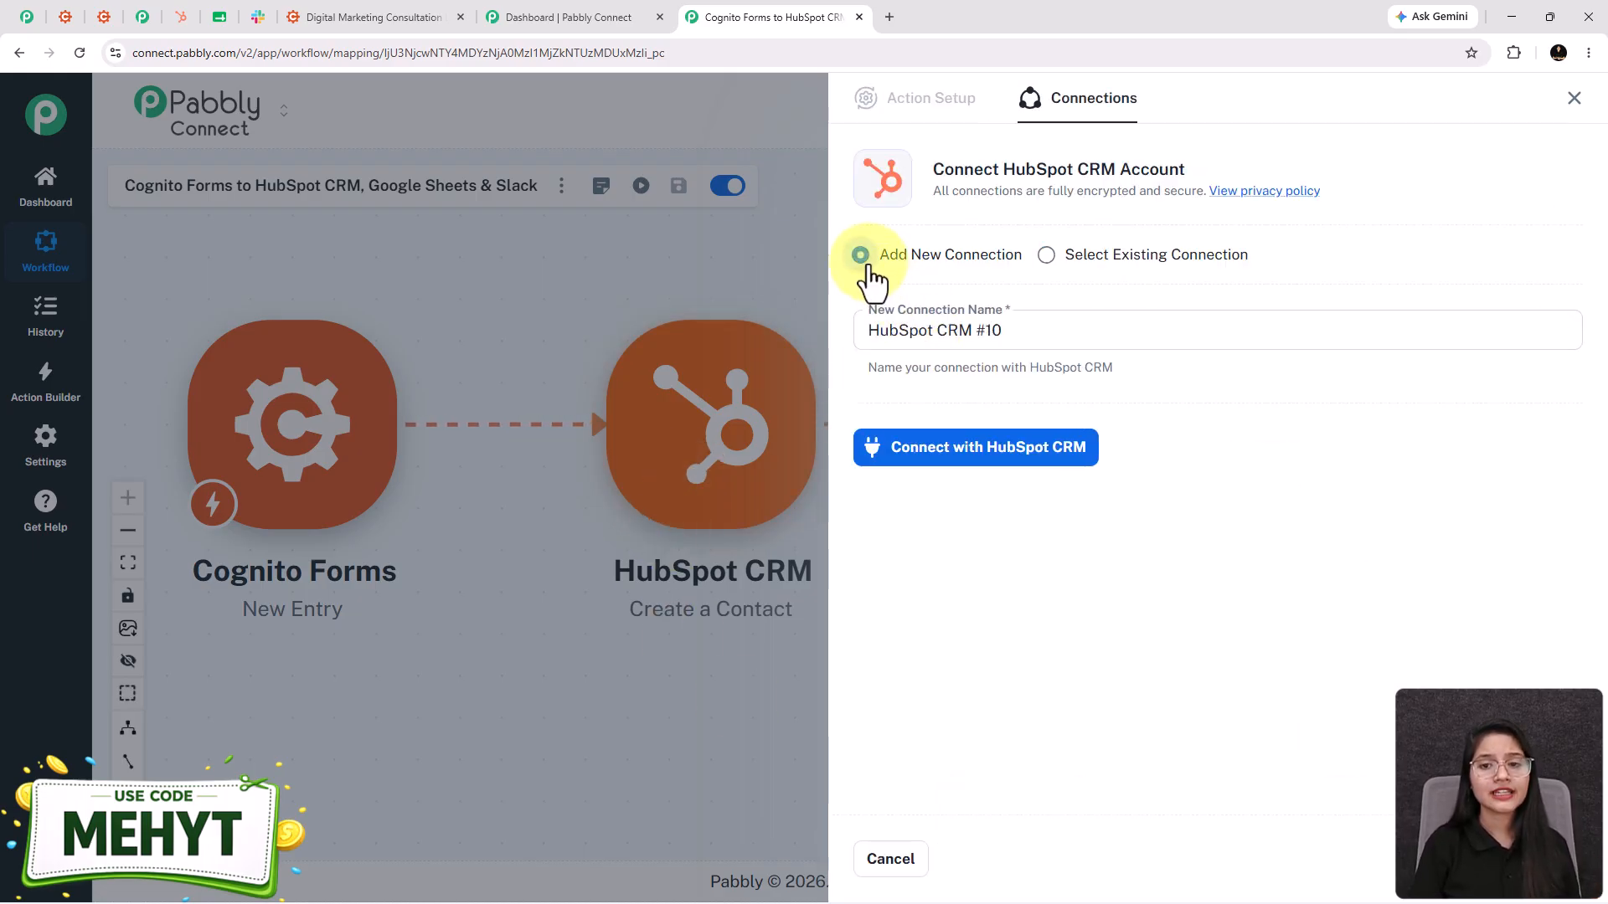
left_click(969, 469)
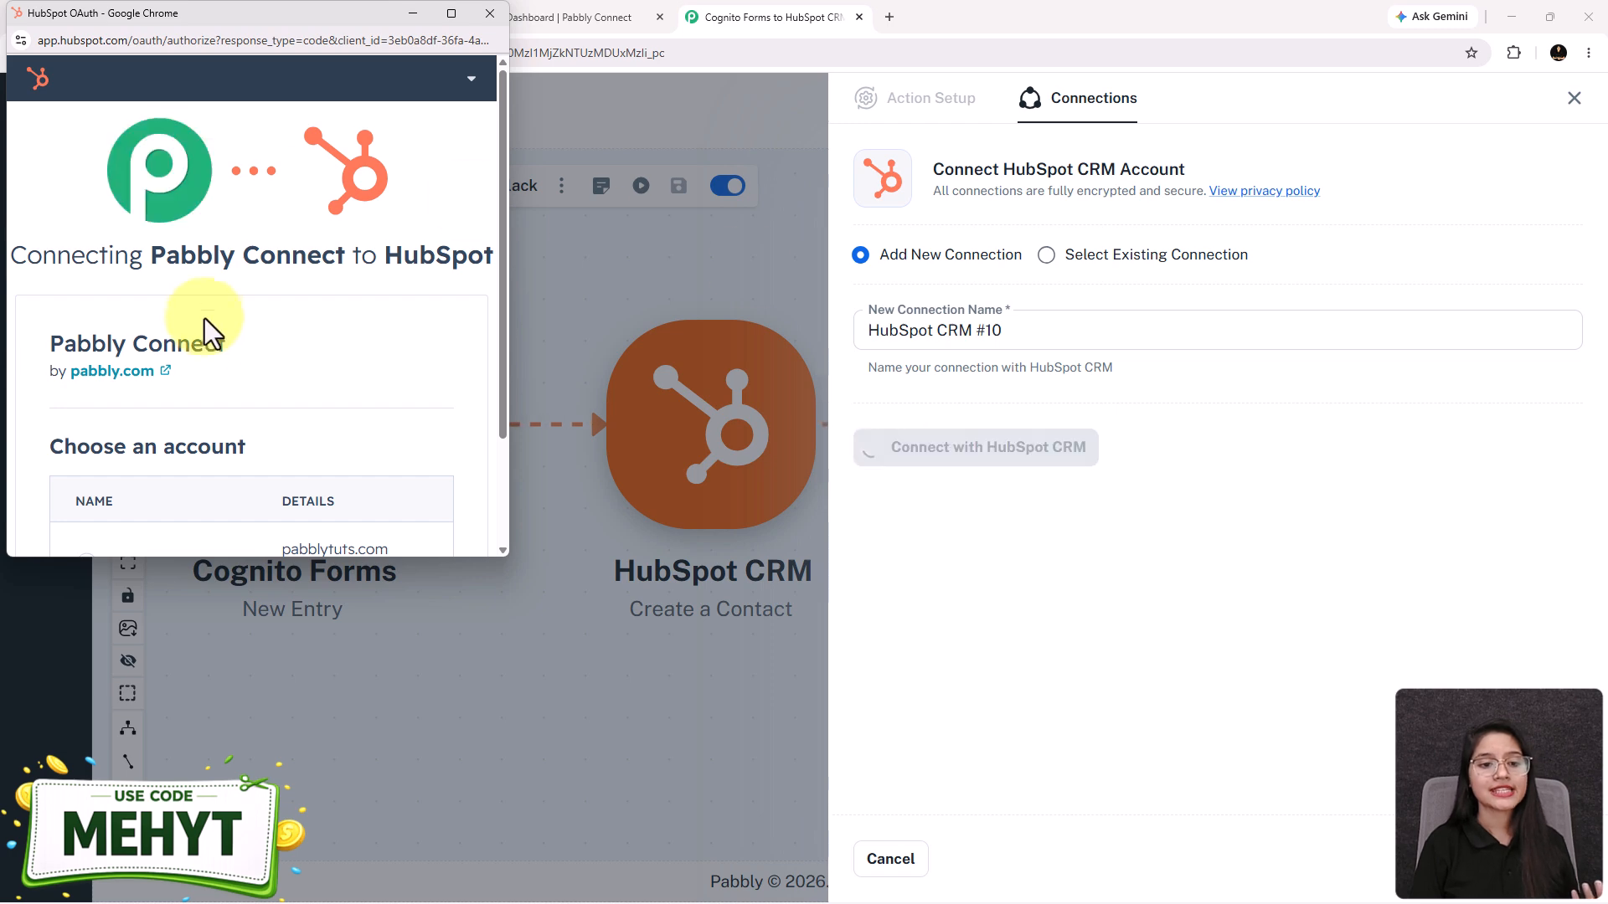
scroll(208, 339, "down", 2)
scroll(208, 340, "down", 1)
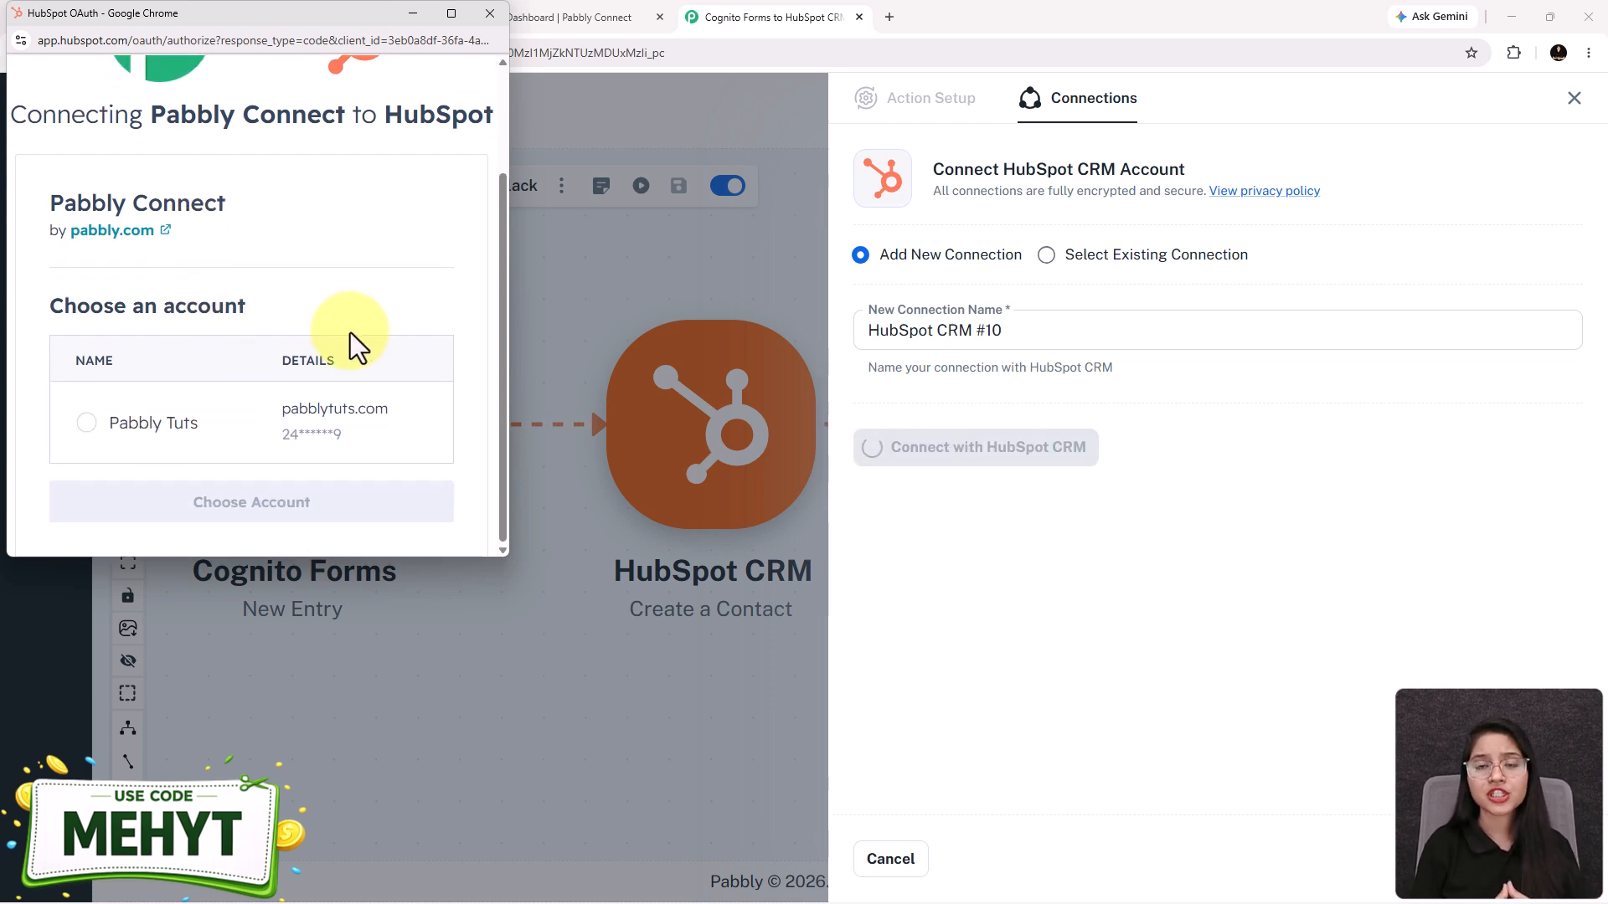
left_click(88, 428)
left_click(167, 502)
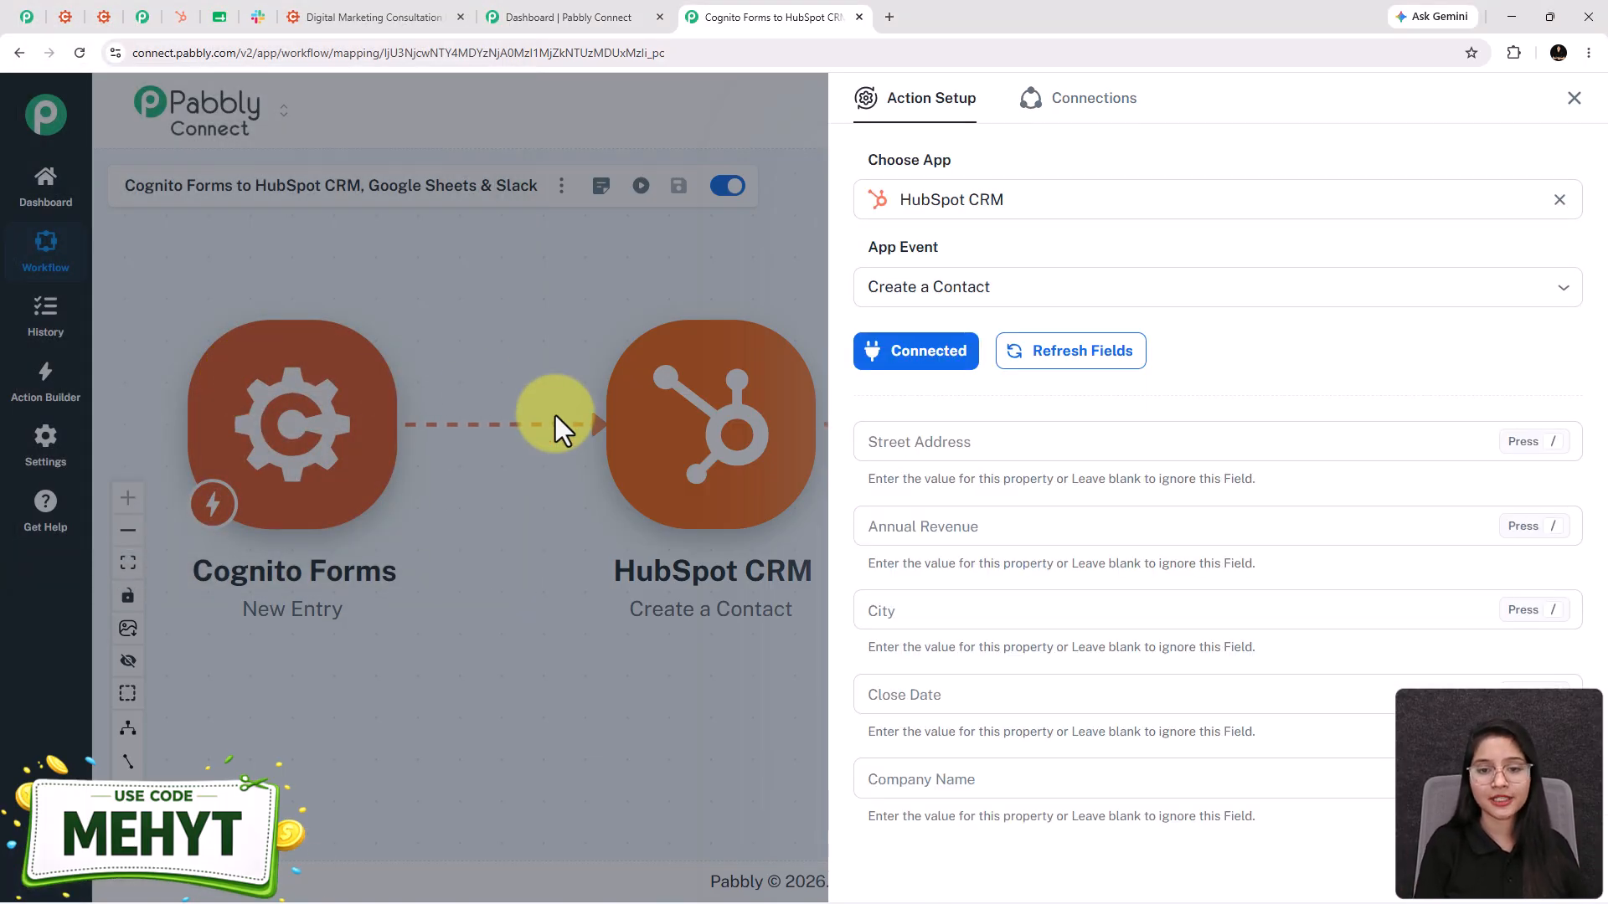
- Map the form's Email answer into the HubSpot contact's Email field
scroll(963, 515, "down", 2)
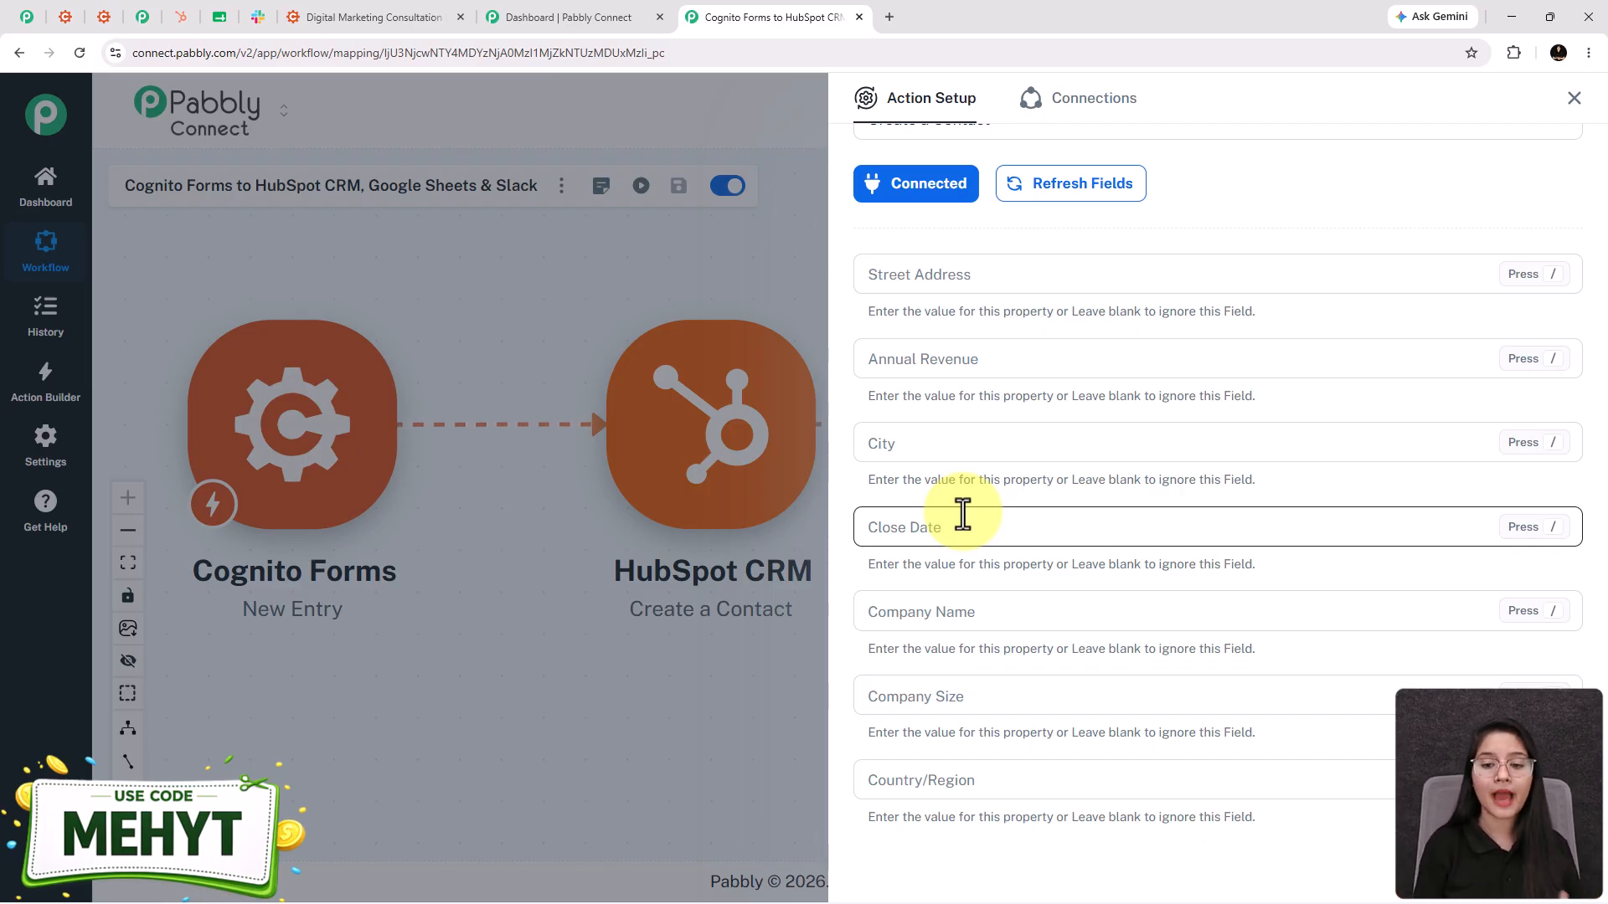
scroll(1173, 518, "down", 5)
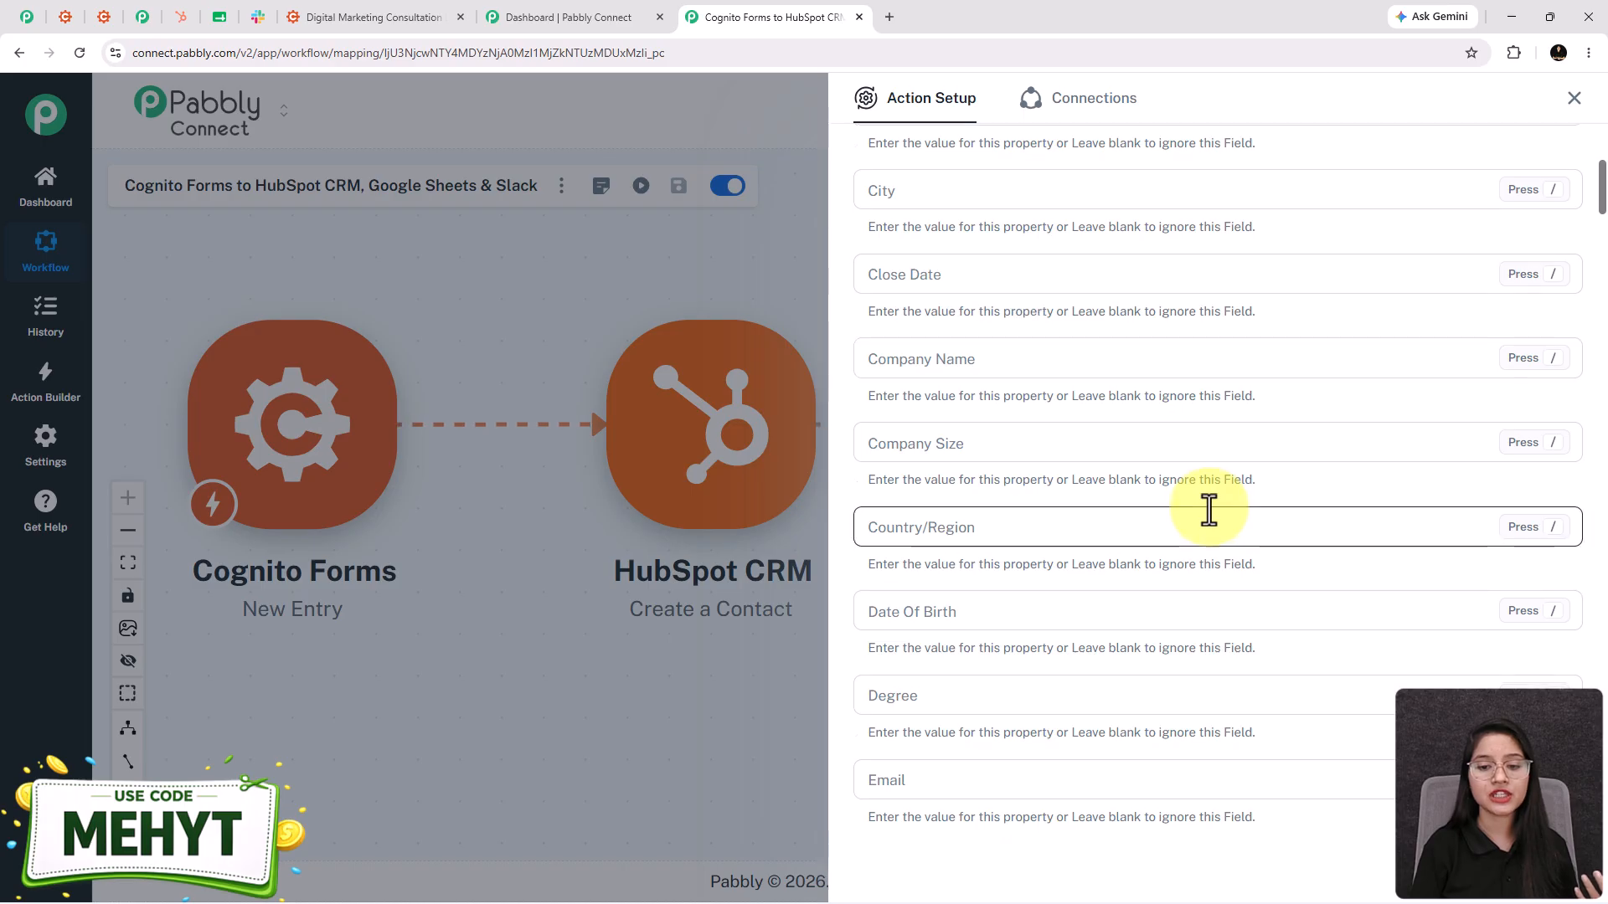
scroll(1208, 510, "up", 5)
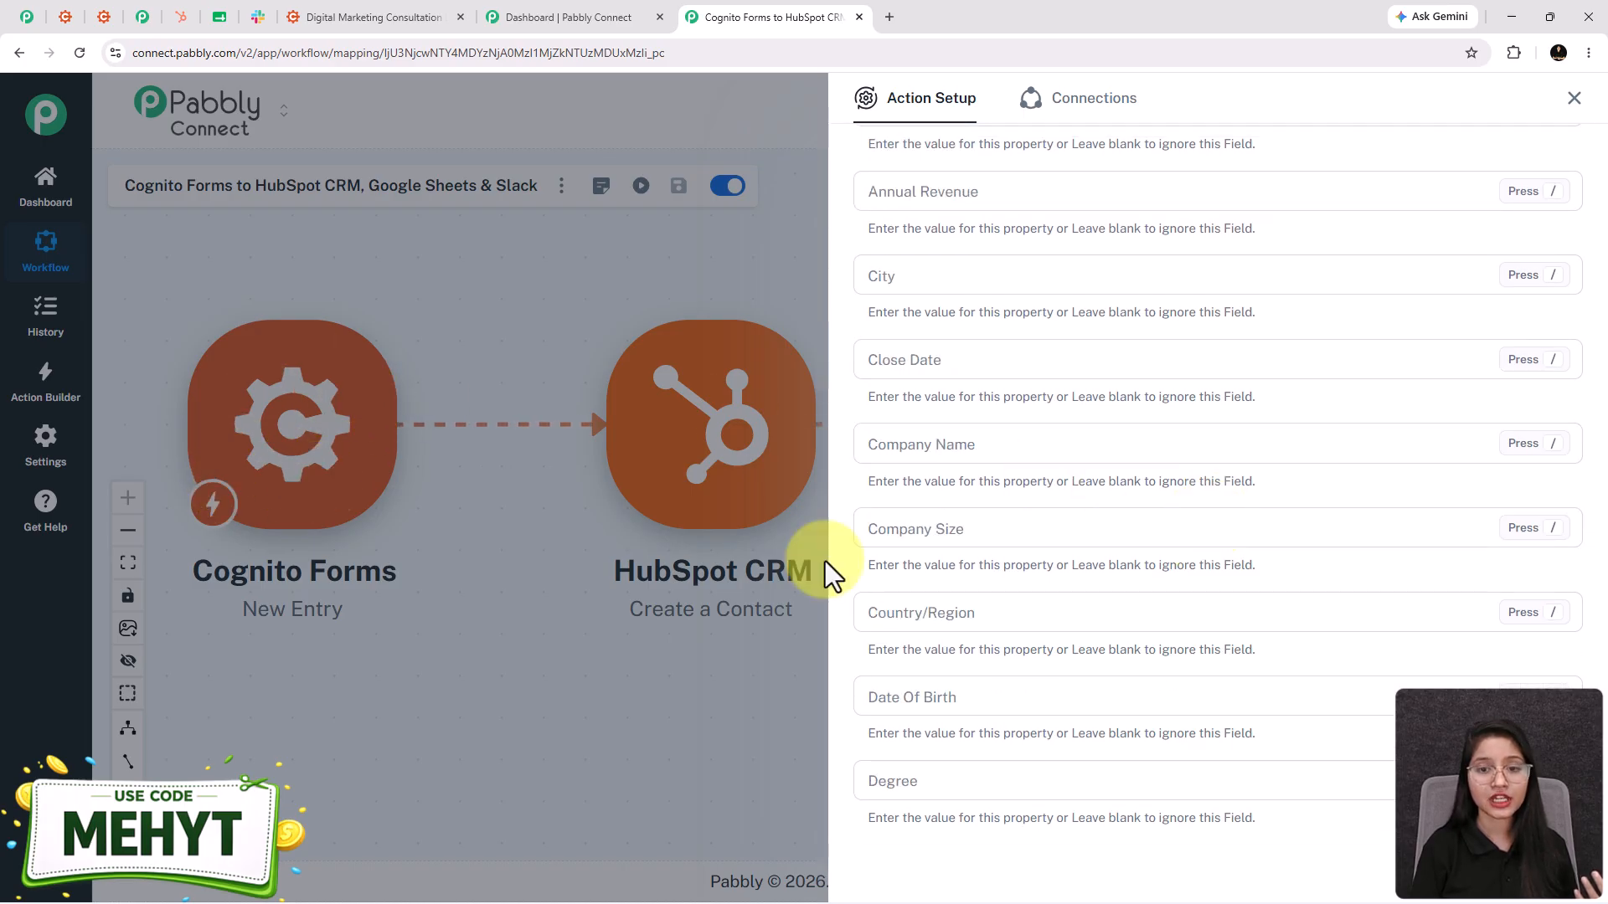
scroll(1265, 607, "down", 5)
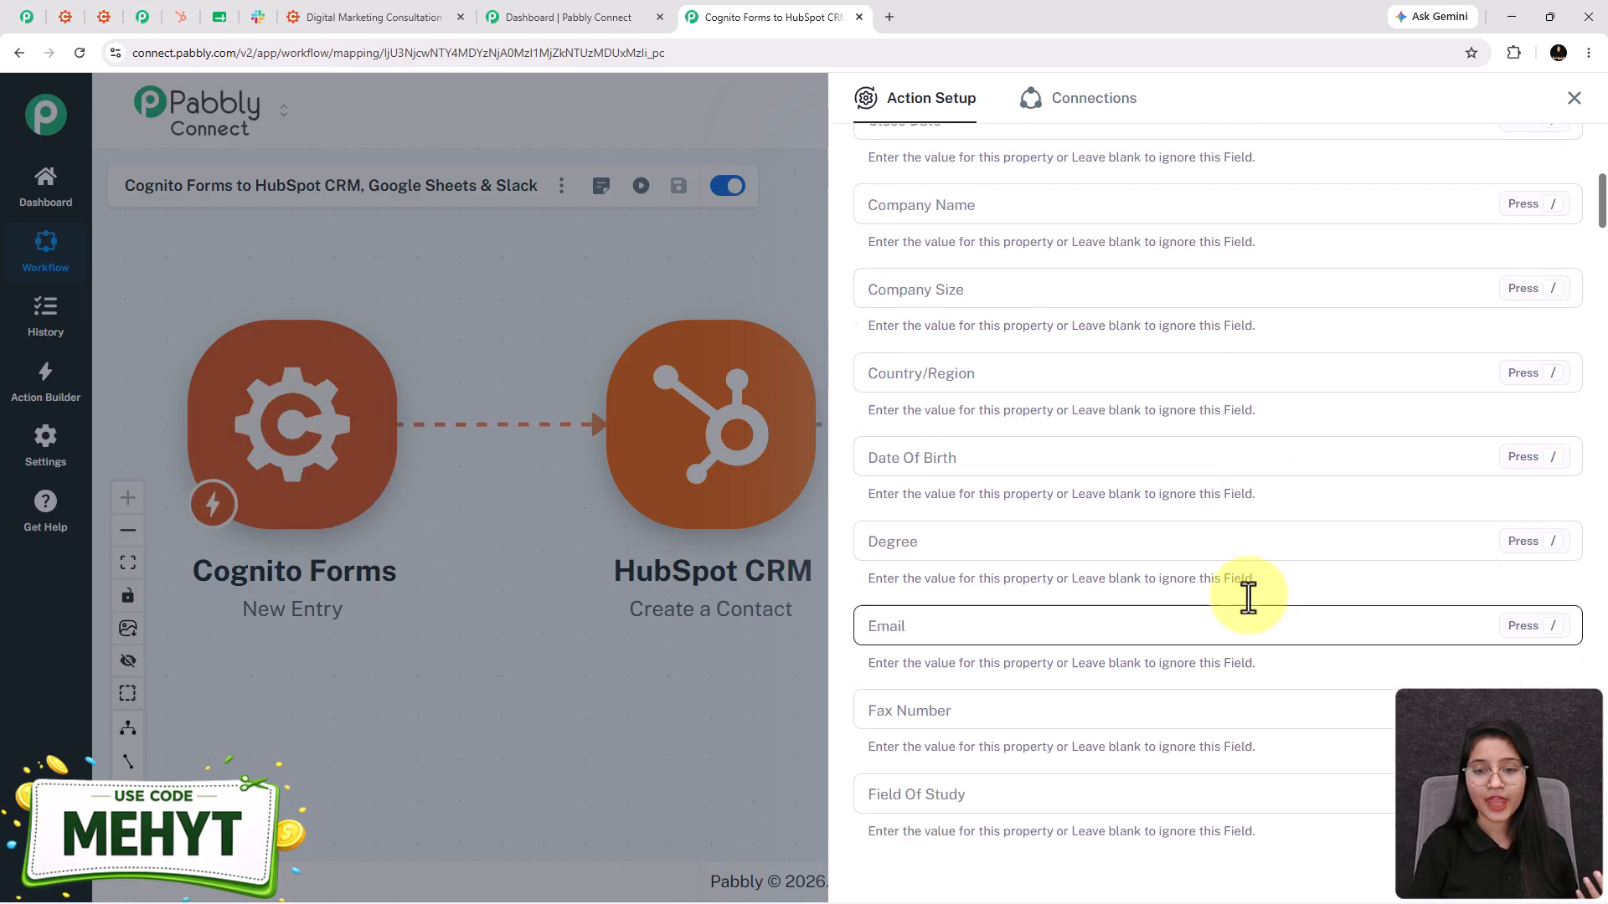
left_click(913, 620)
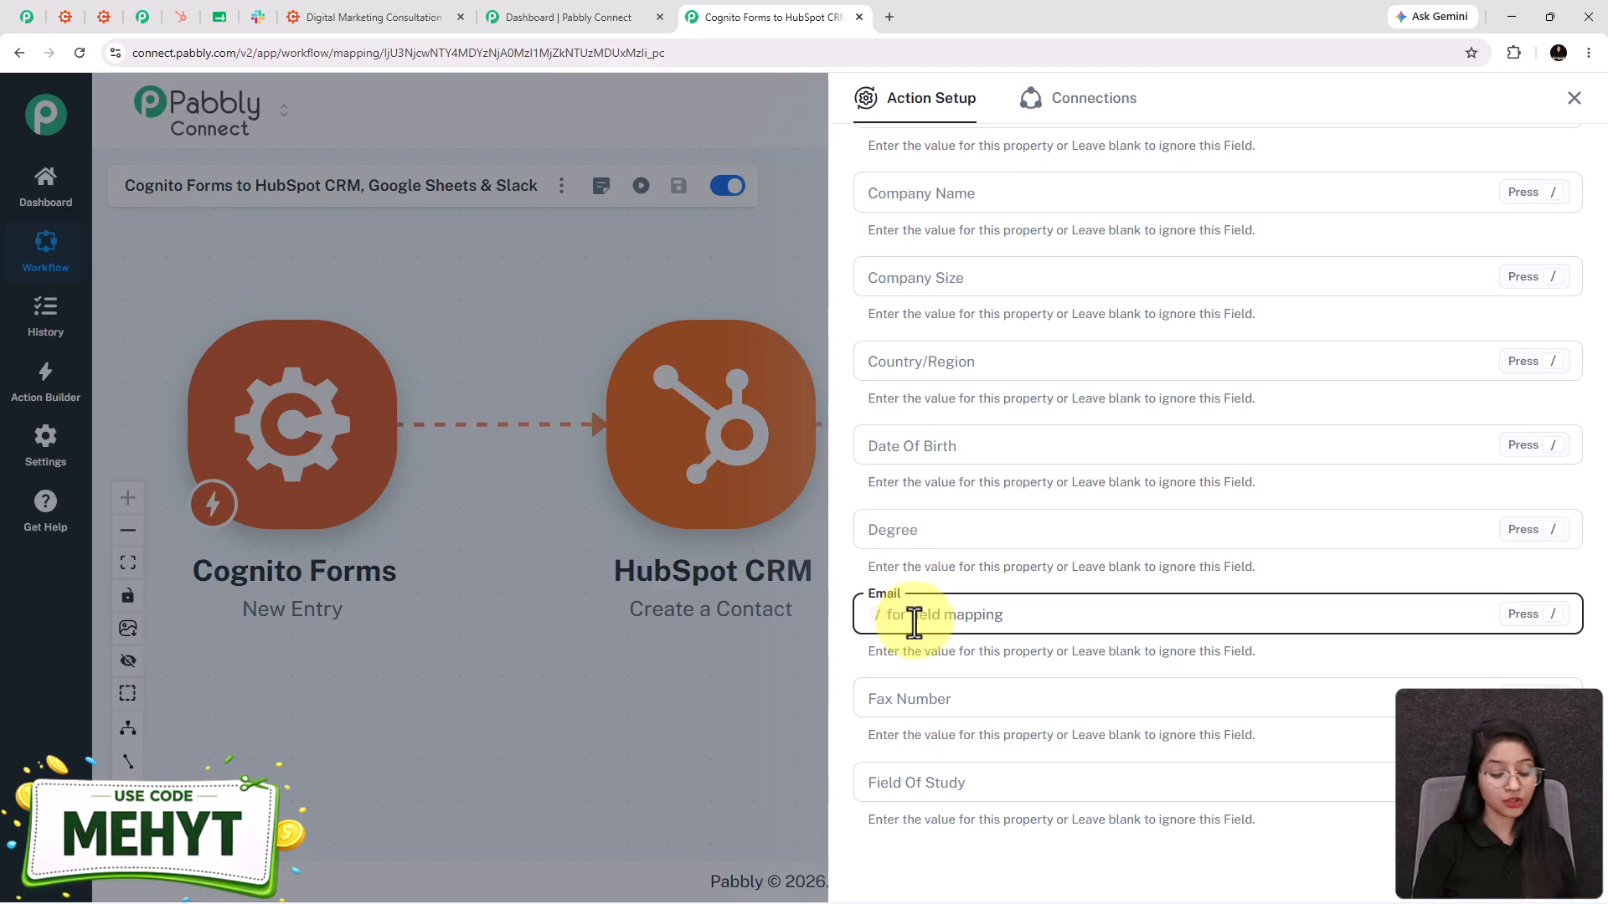
type("/")
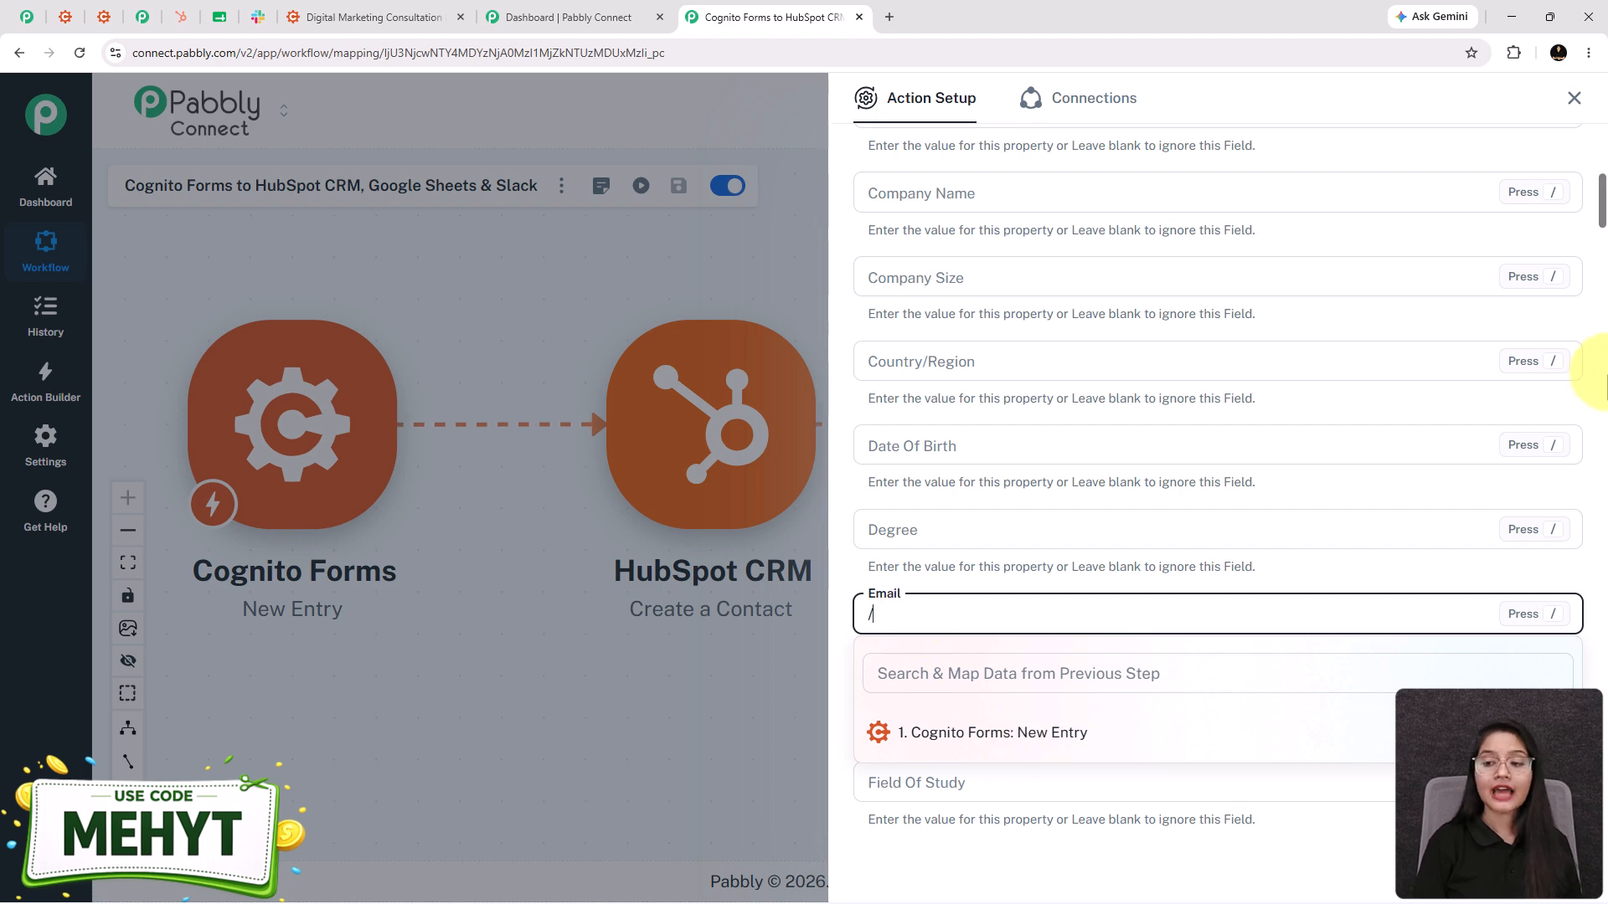
scroll(1235, 561, "down", 3)
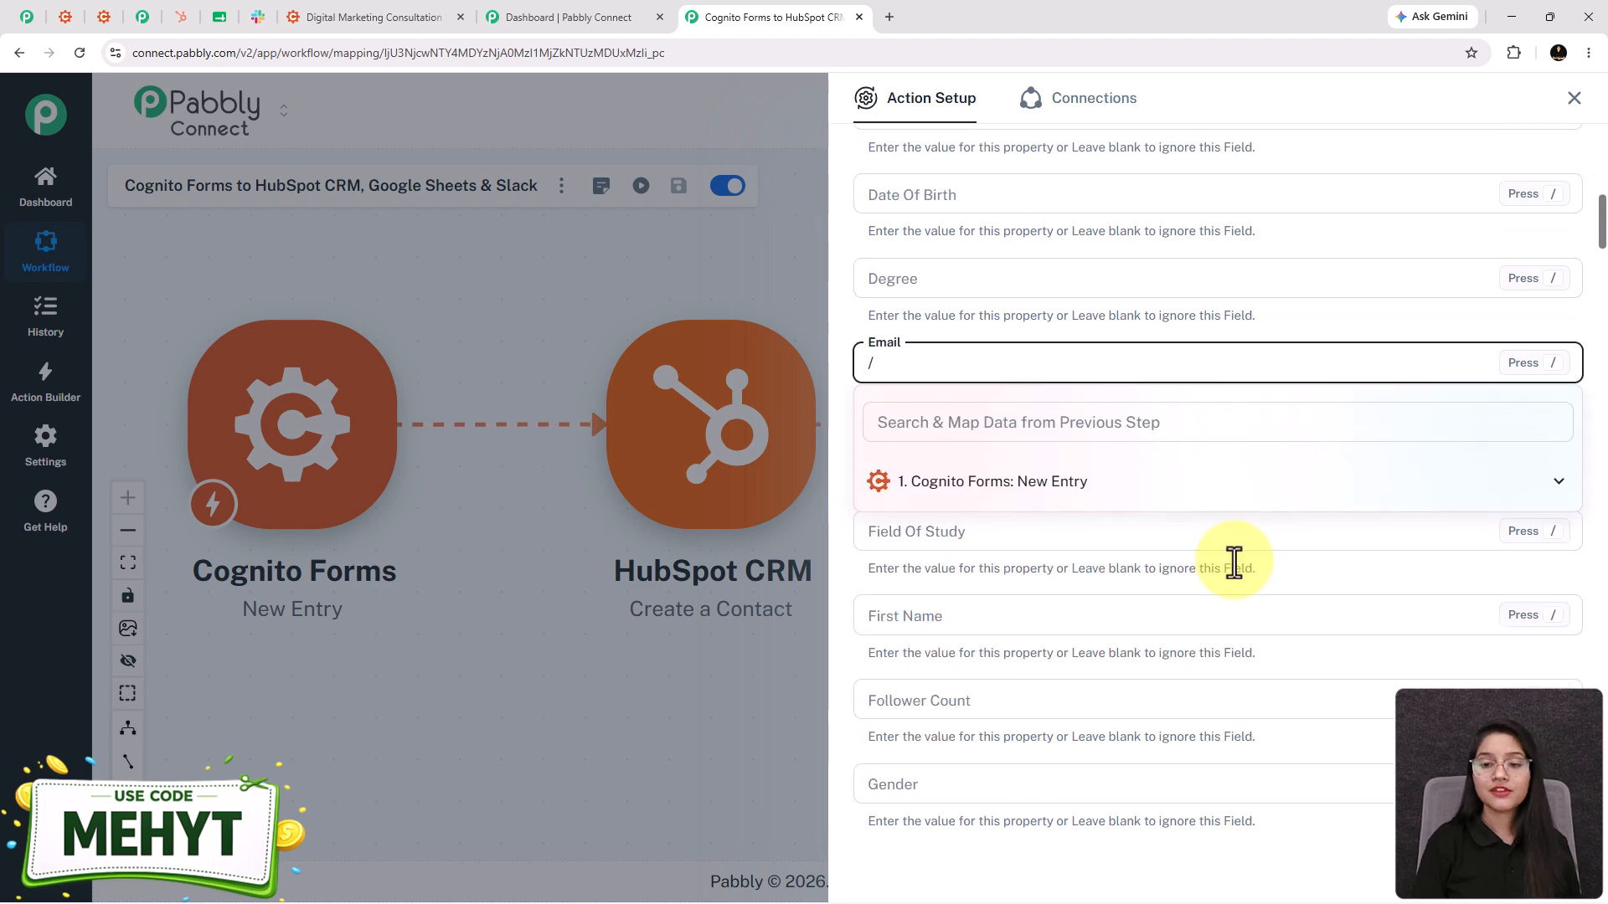
left_click(1052, 493)
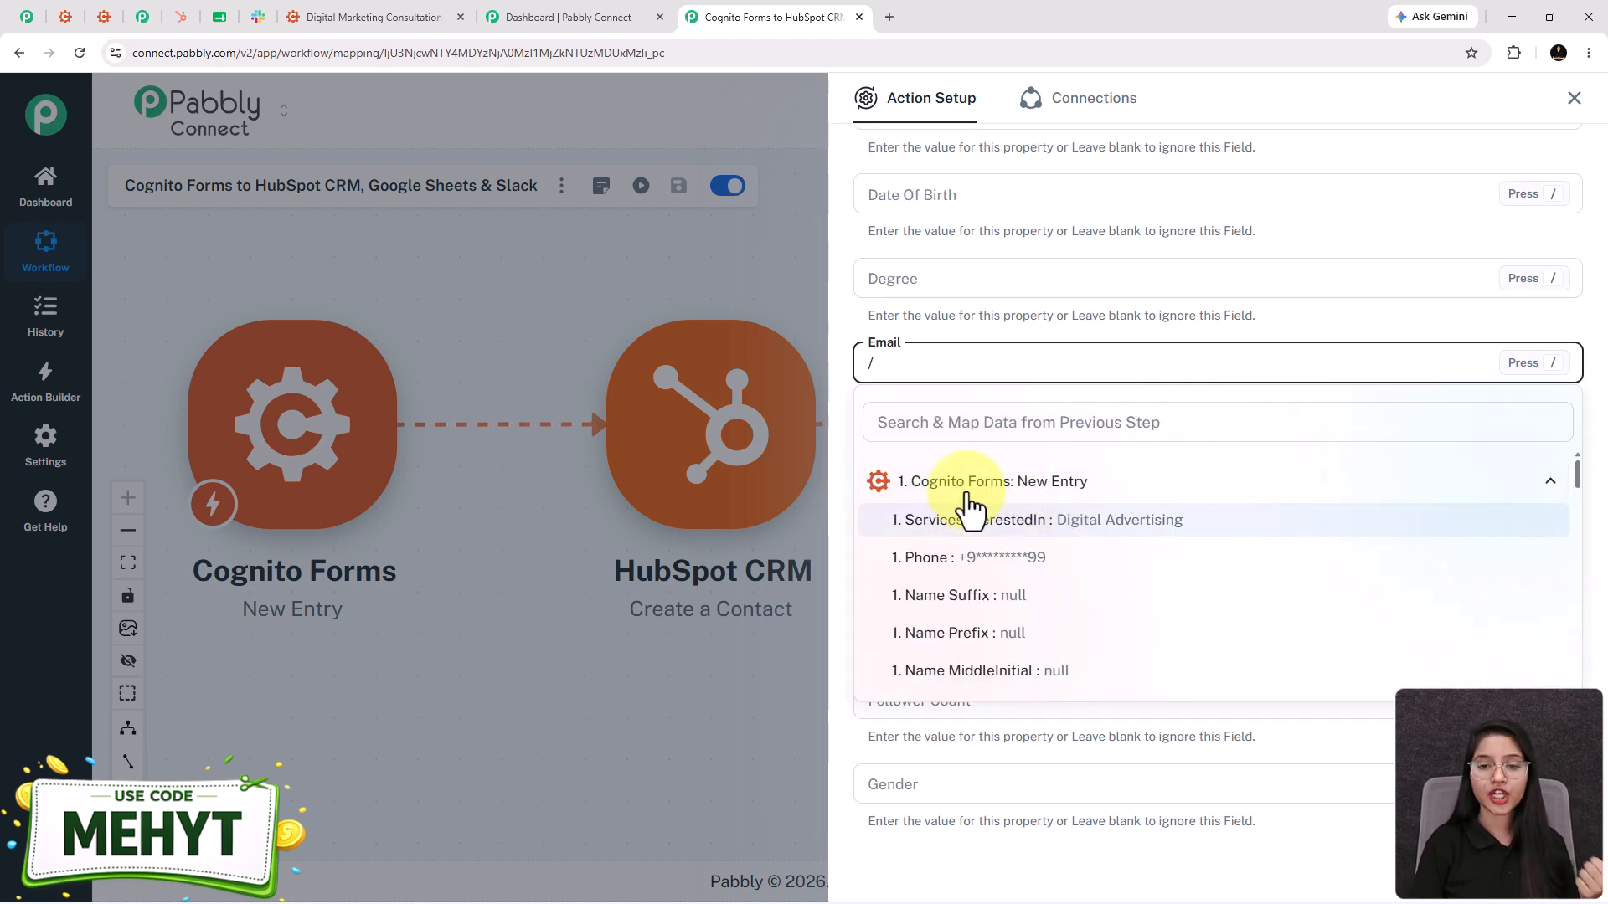
left_click(922, 419)
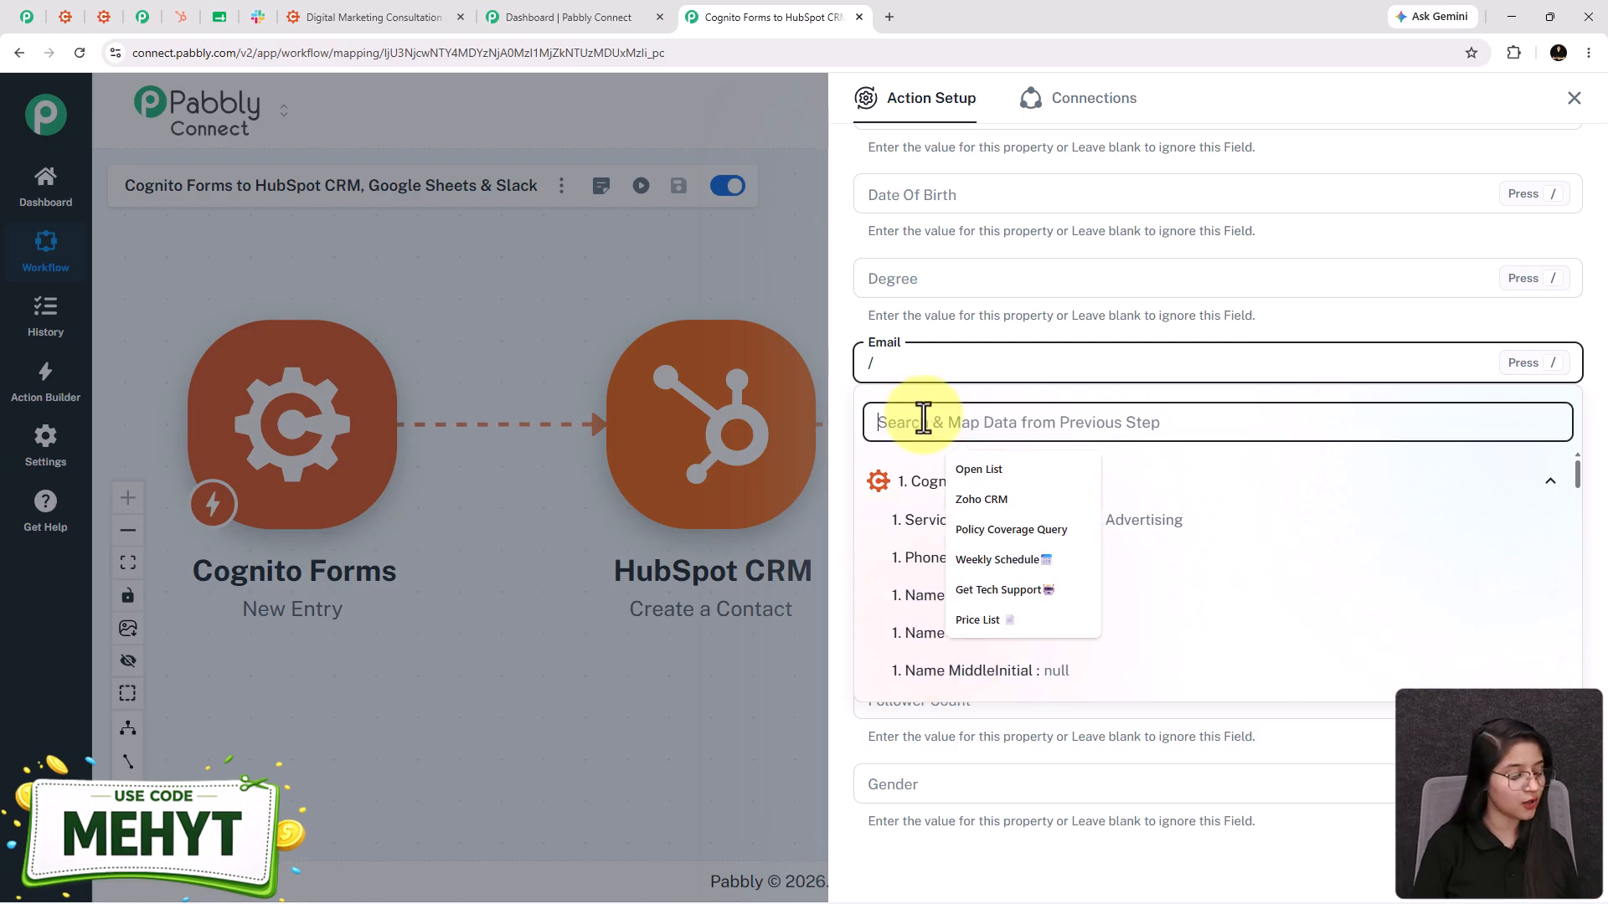
type("@")
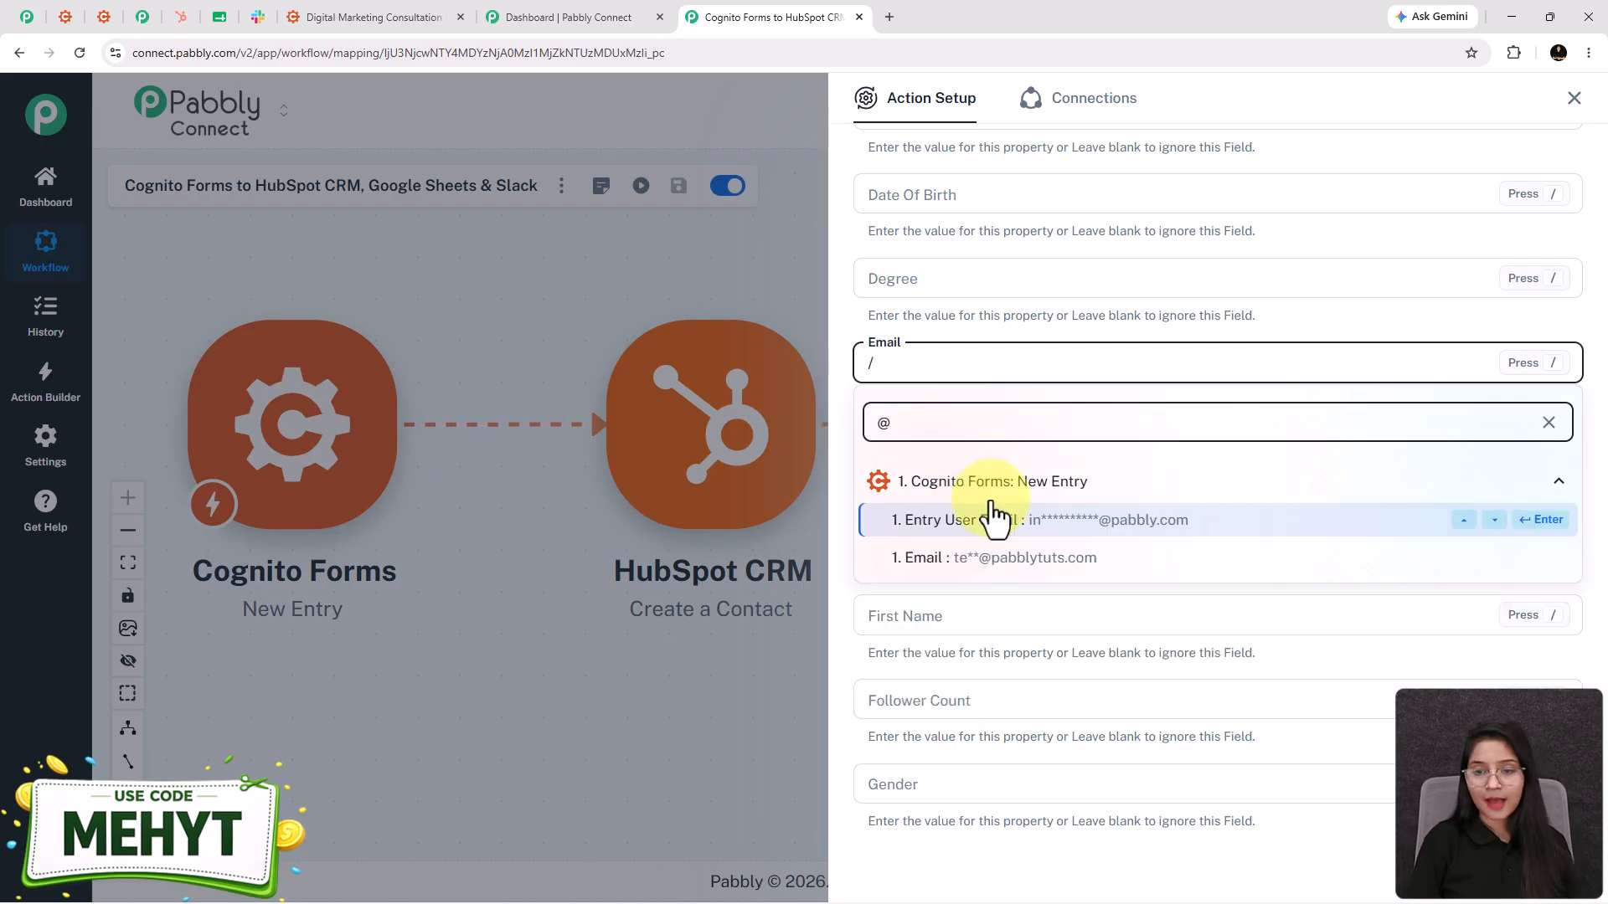
left_click(977, 561)
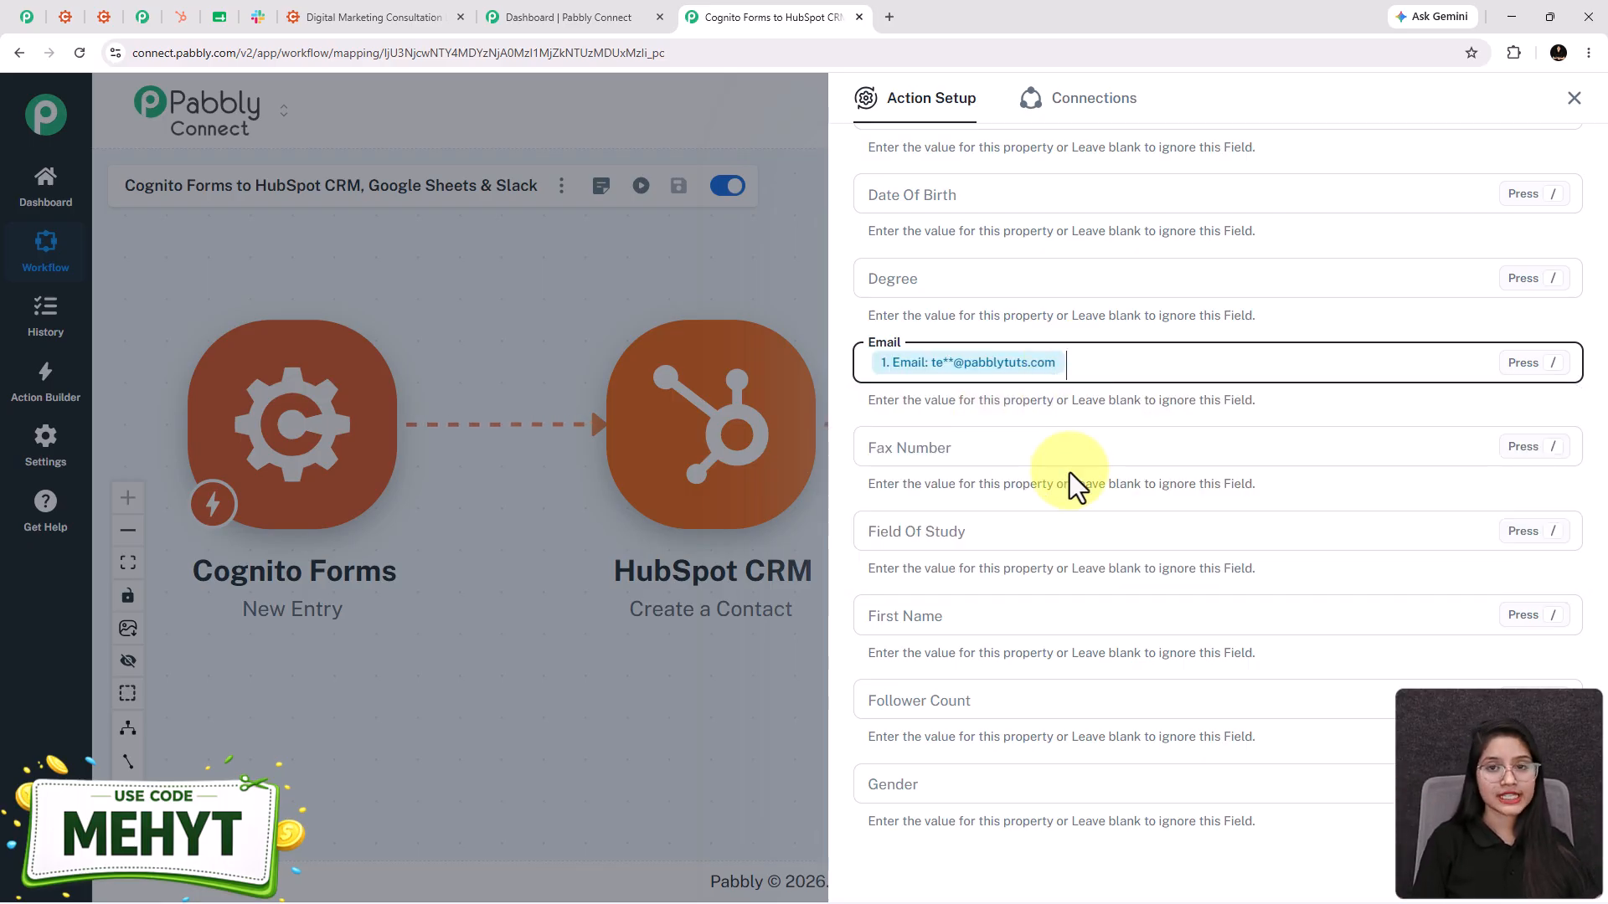
scroll(1069, 472, "up", 3)
scroll(1069, 472, "up", 4)
left_click(952, 358)
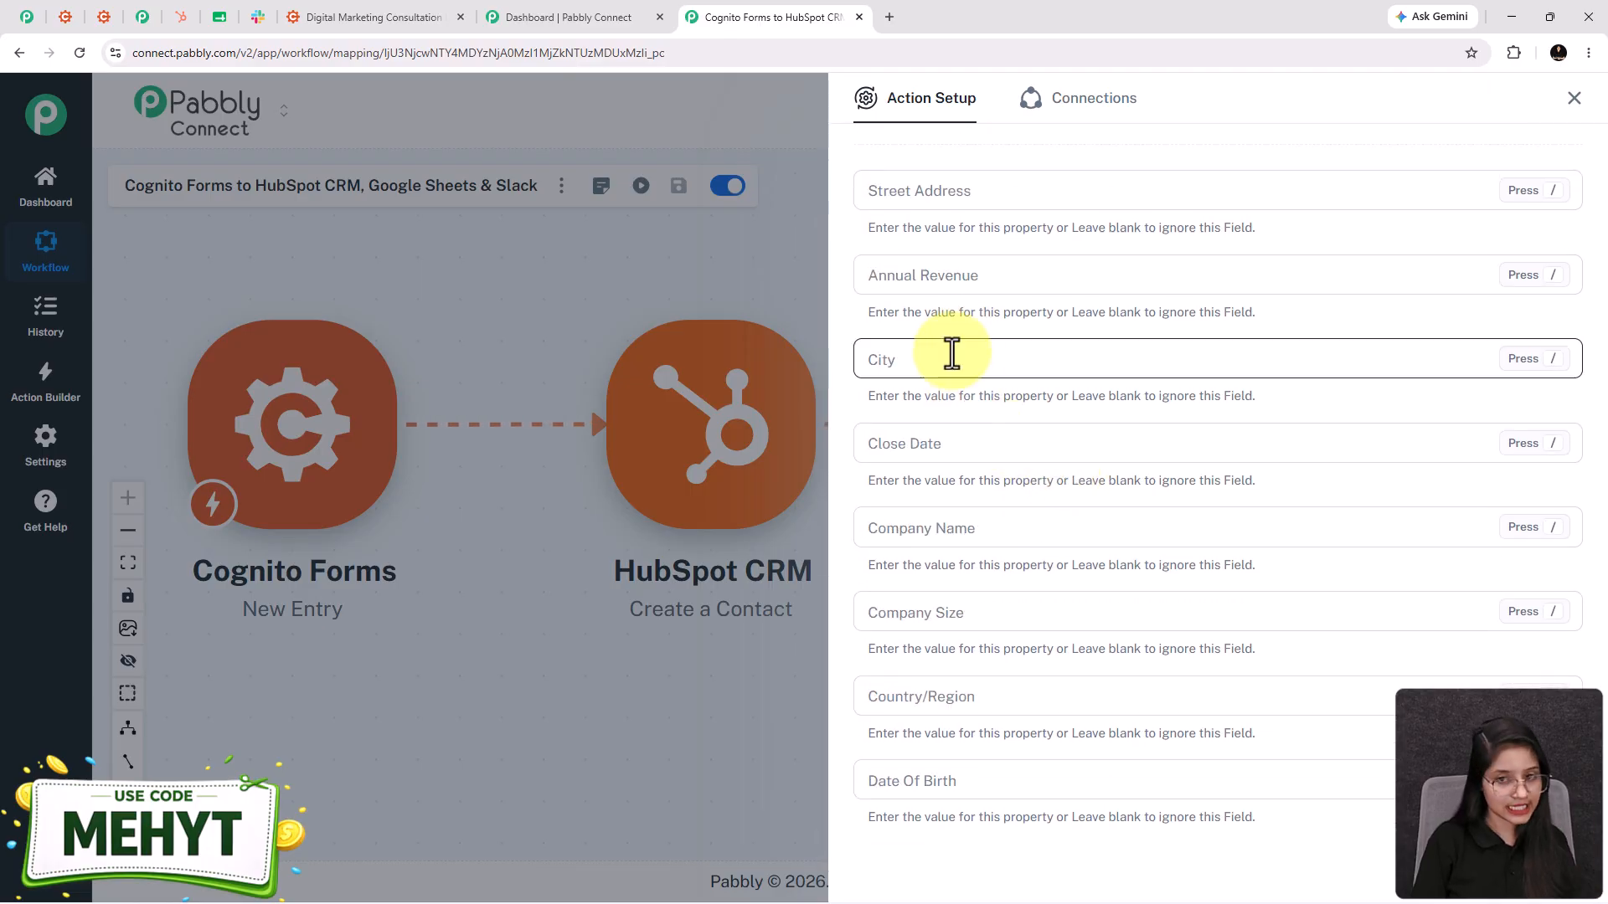
type("/bho")
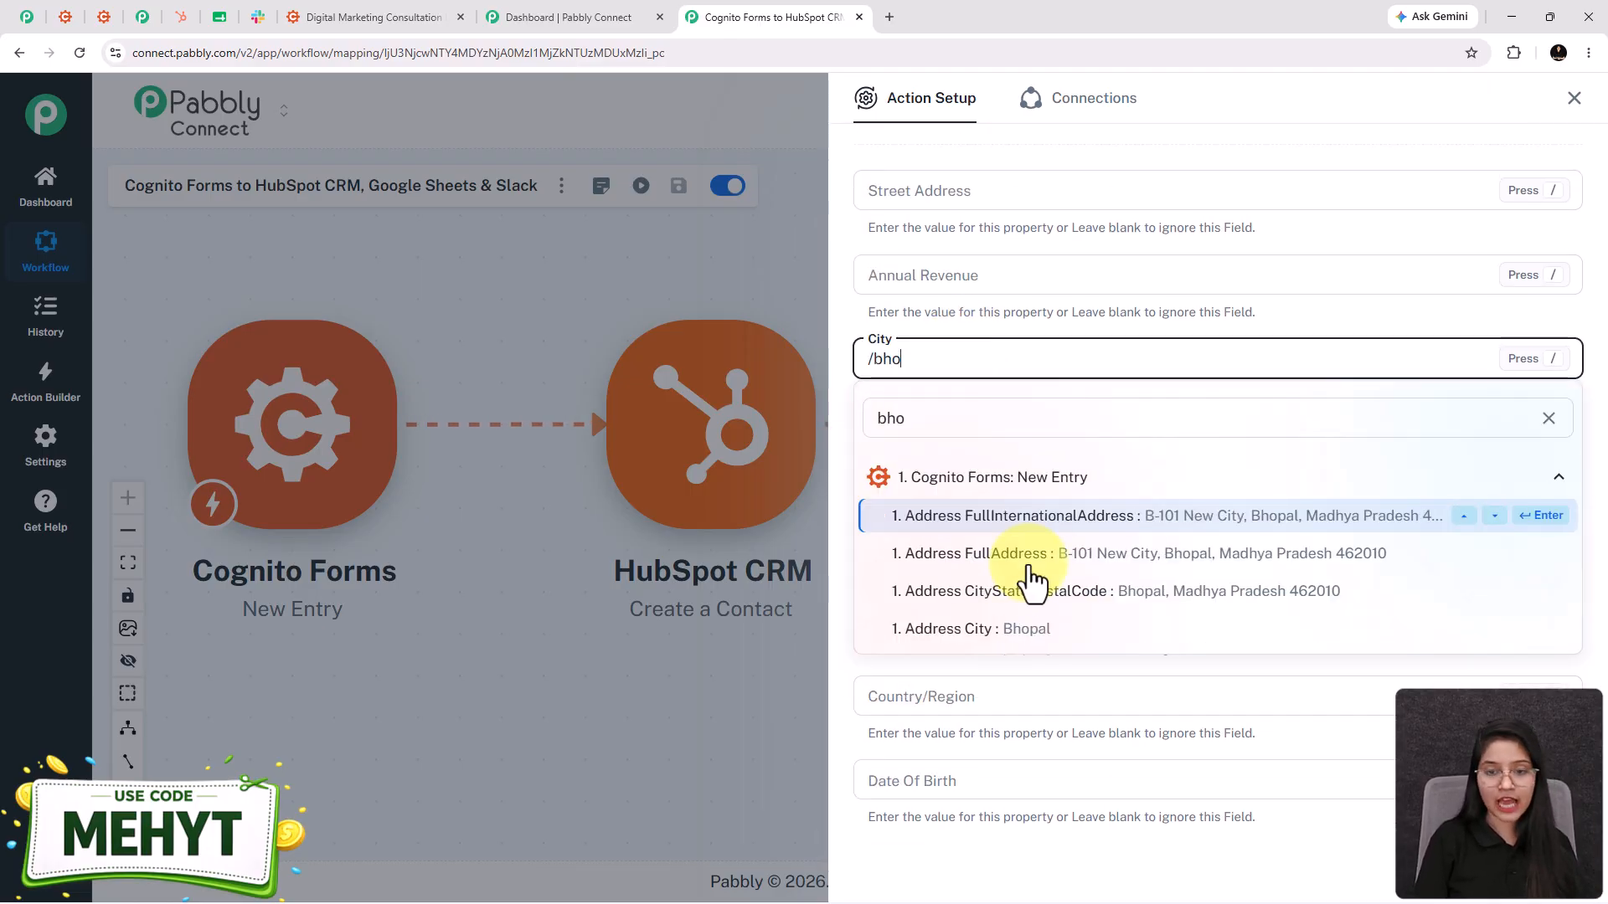
left_click(1023, 630)
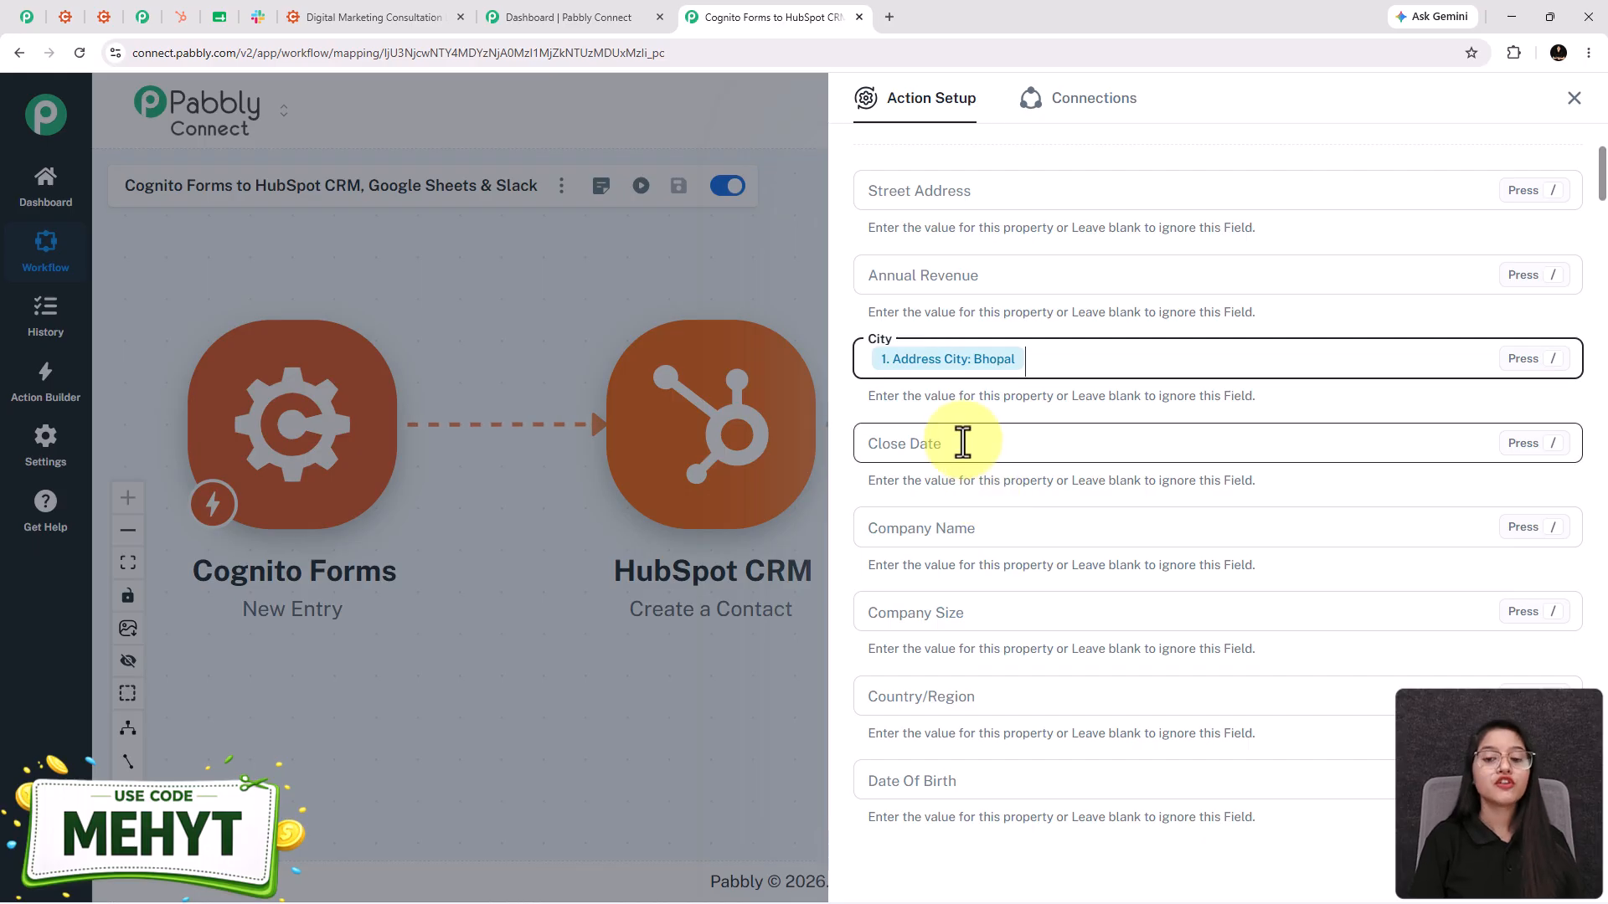
scroll(963, 440, "up", 1)
left_click(943, 280)
type("/b-")
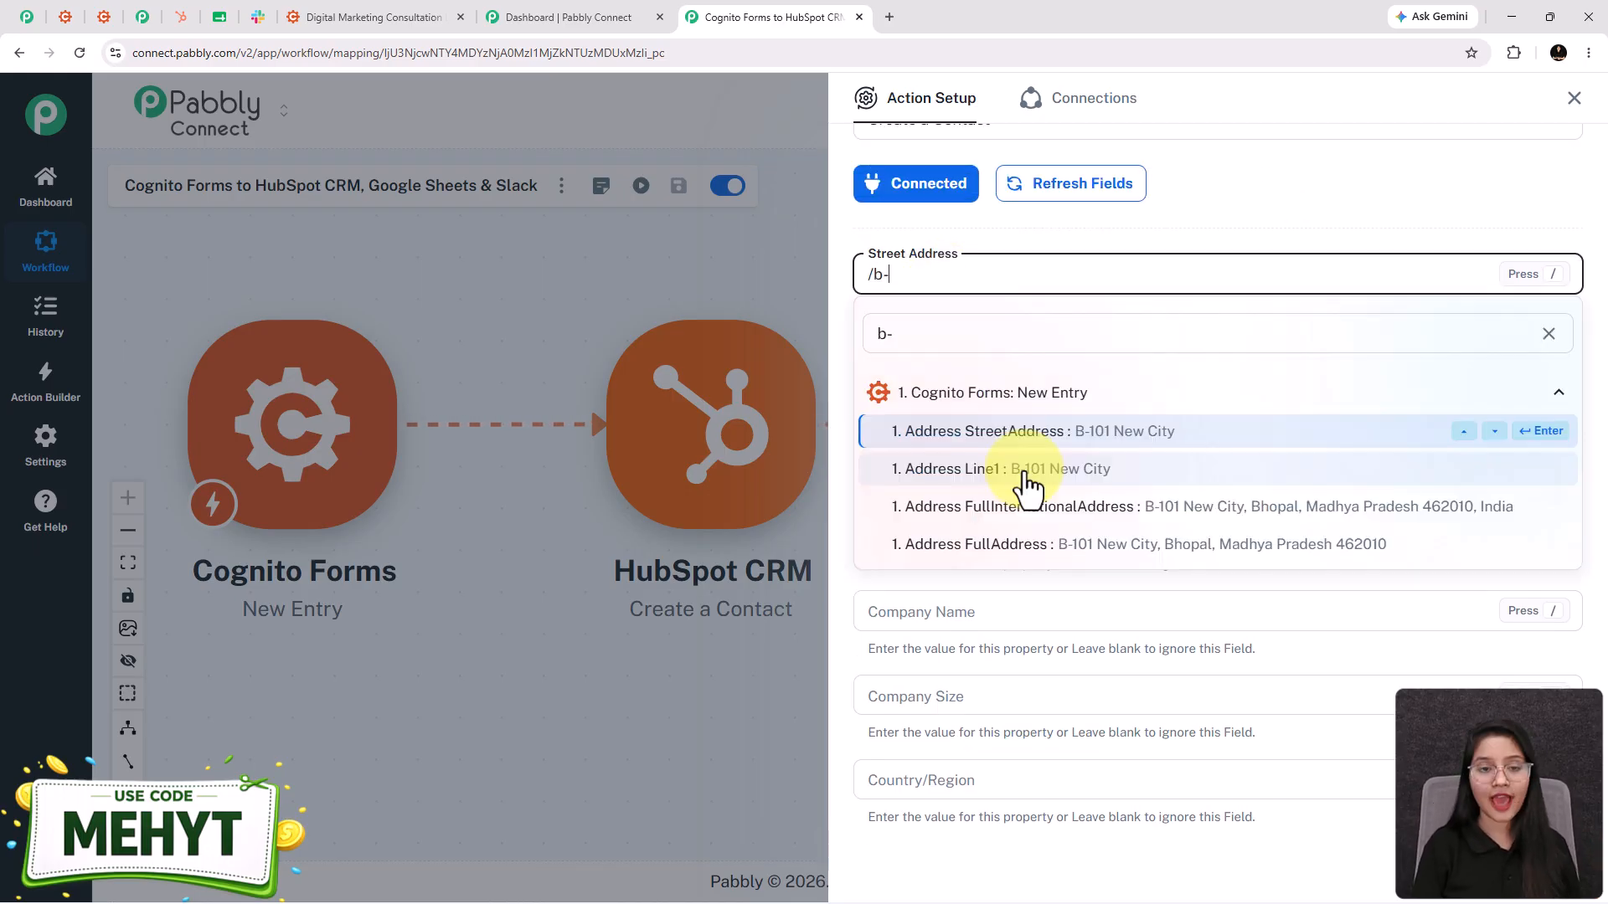
left_click(1023, 473)
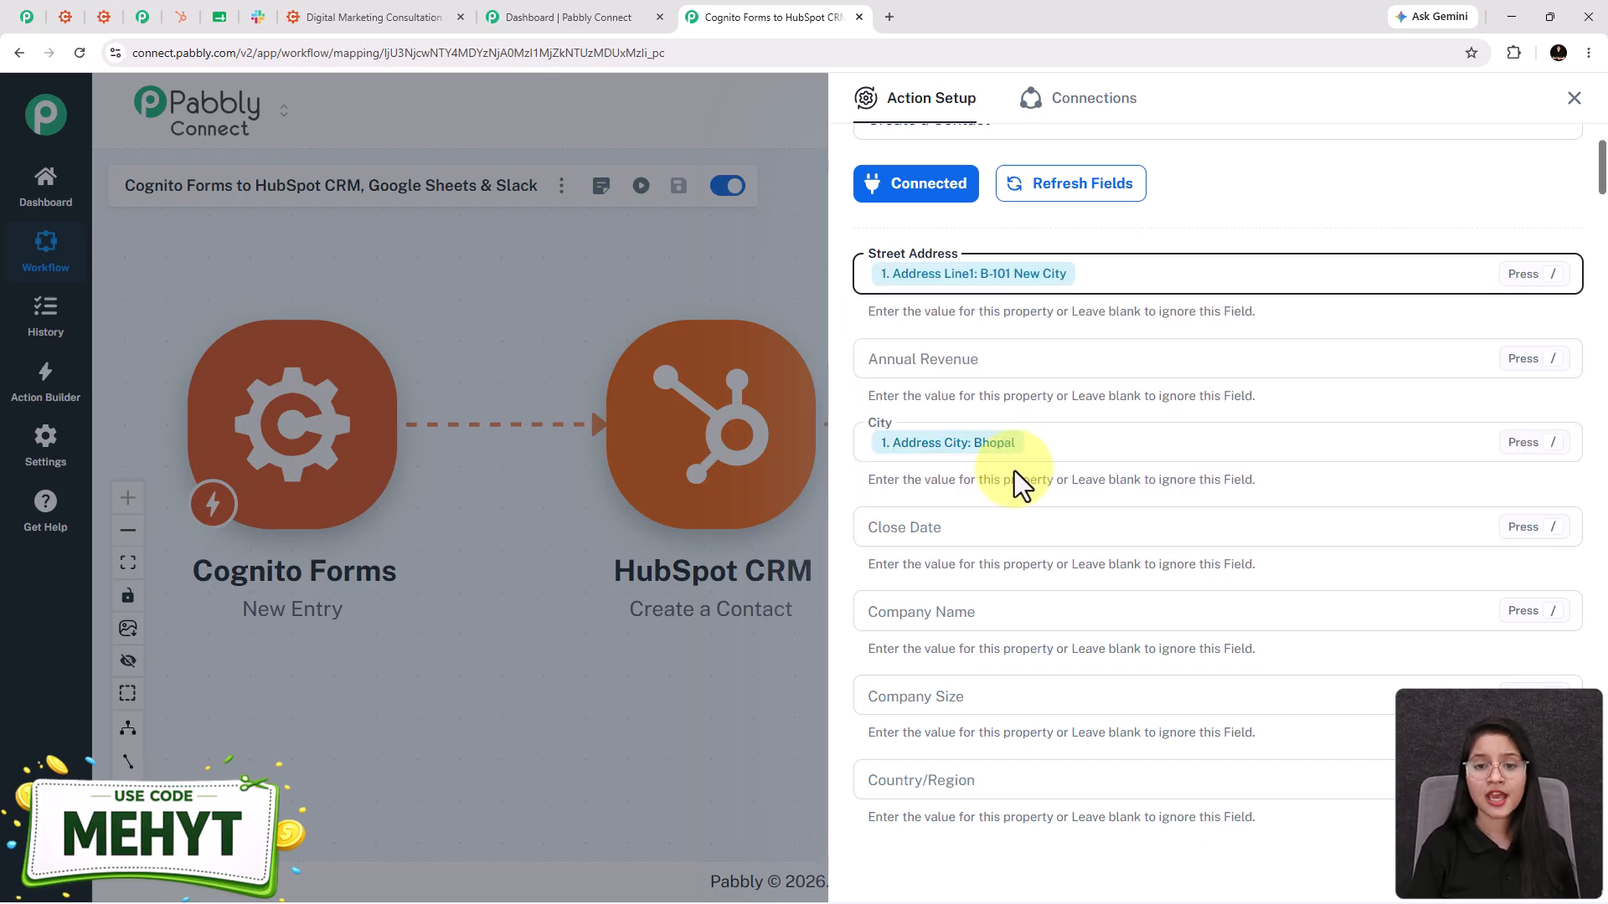
scroll(980, 504, "down", 7)
- Map the form's phone answer into HubSpot's Phone Number field
scroll(984, 480, "down", 13)
scroll(984, 480, "down", 15)
scroll(984, 479, "down", 8)
key("ctrl+f")
type("phone")
left_click(937, 819)
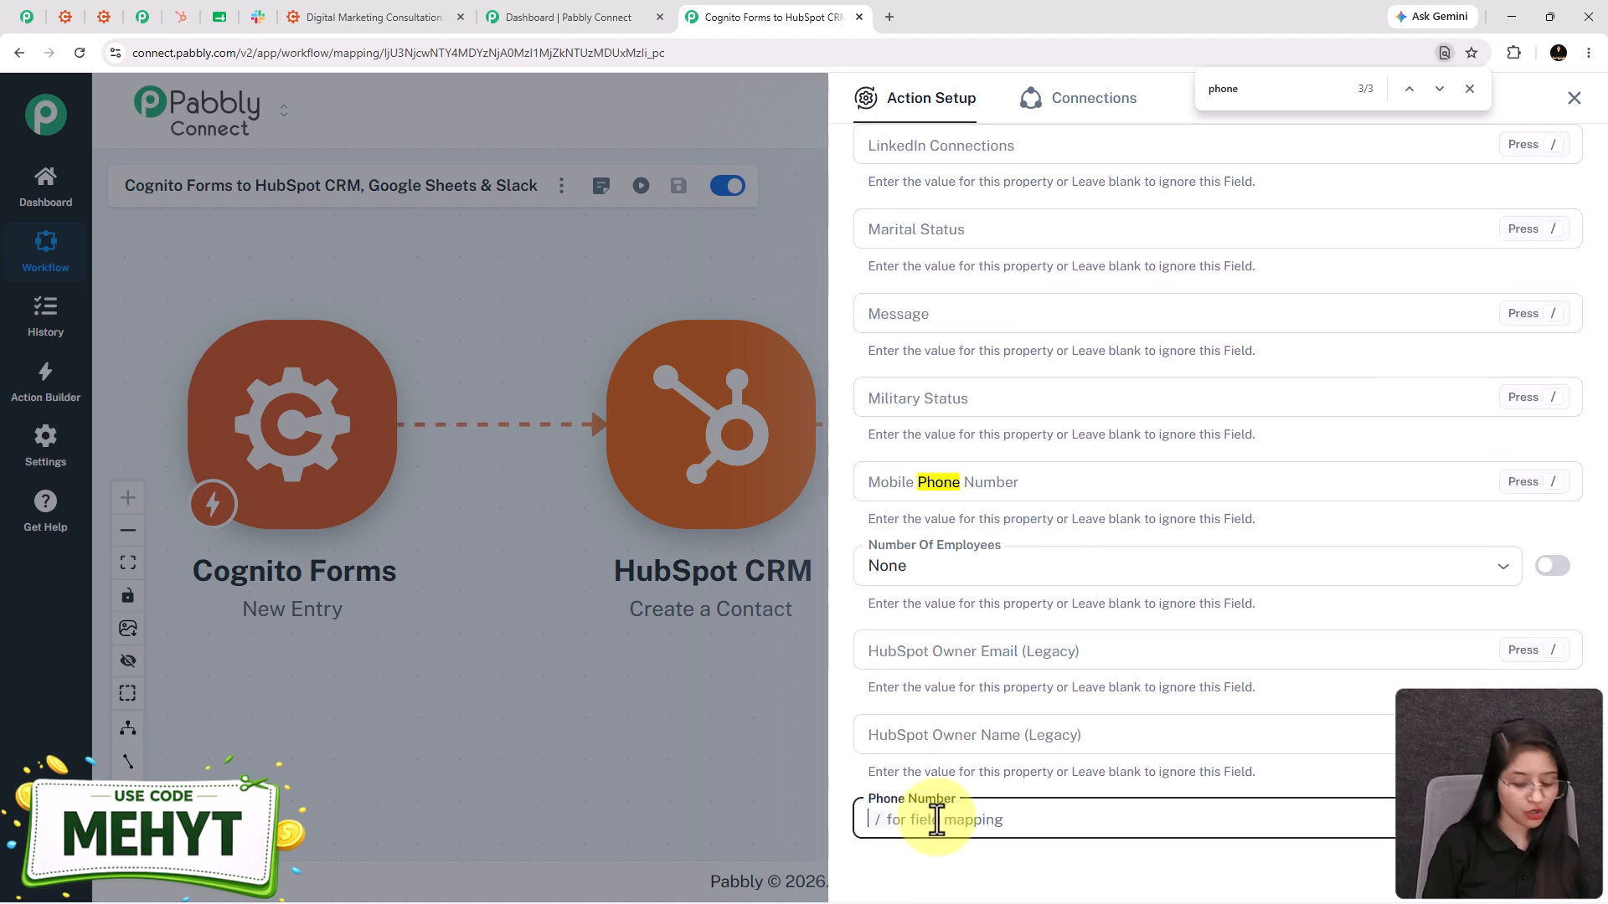
type("/")
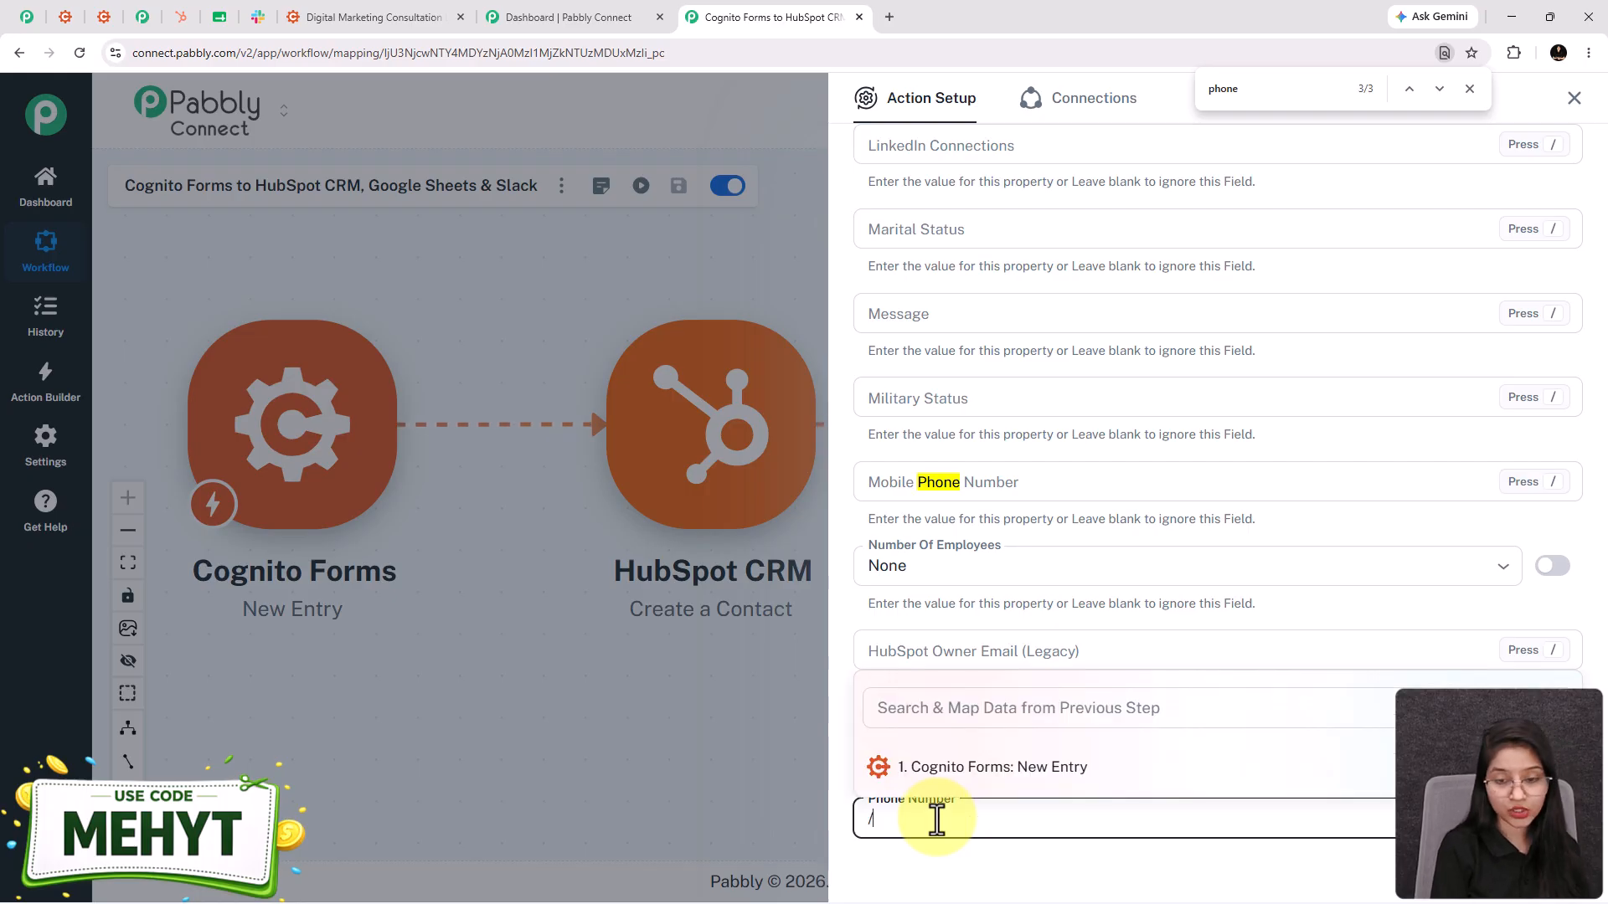
left_click(987, 709)
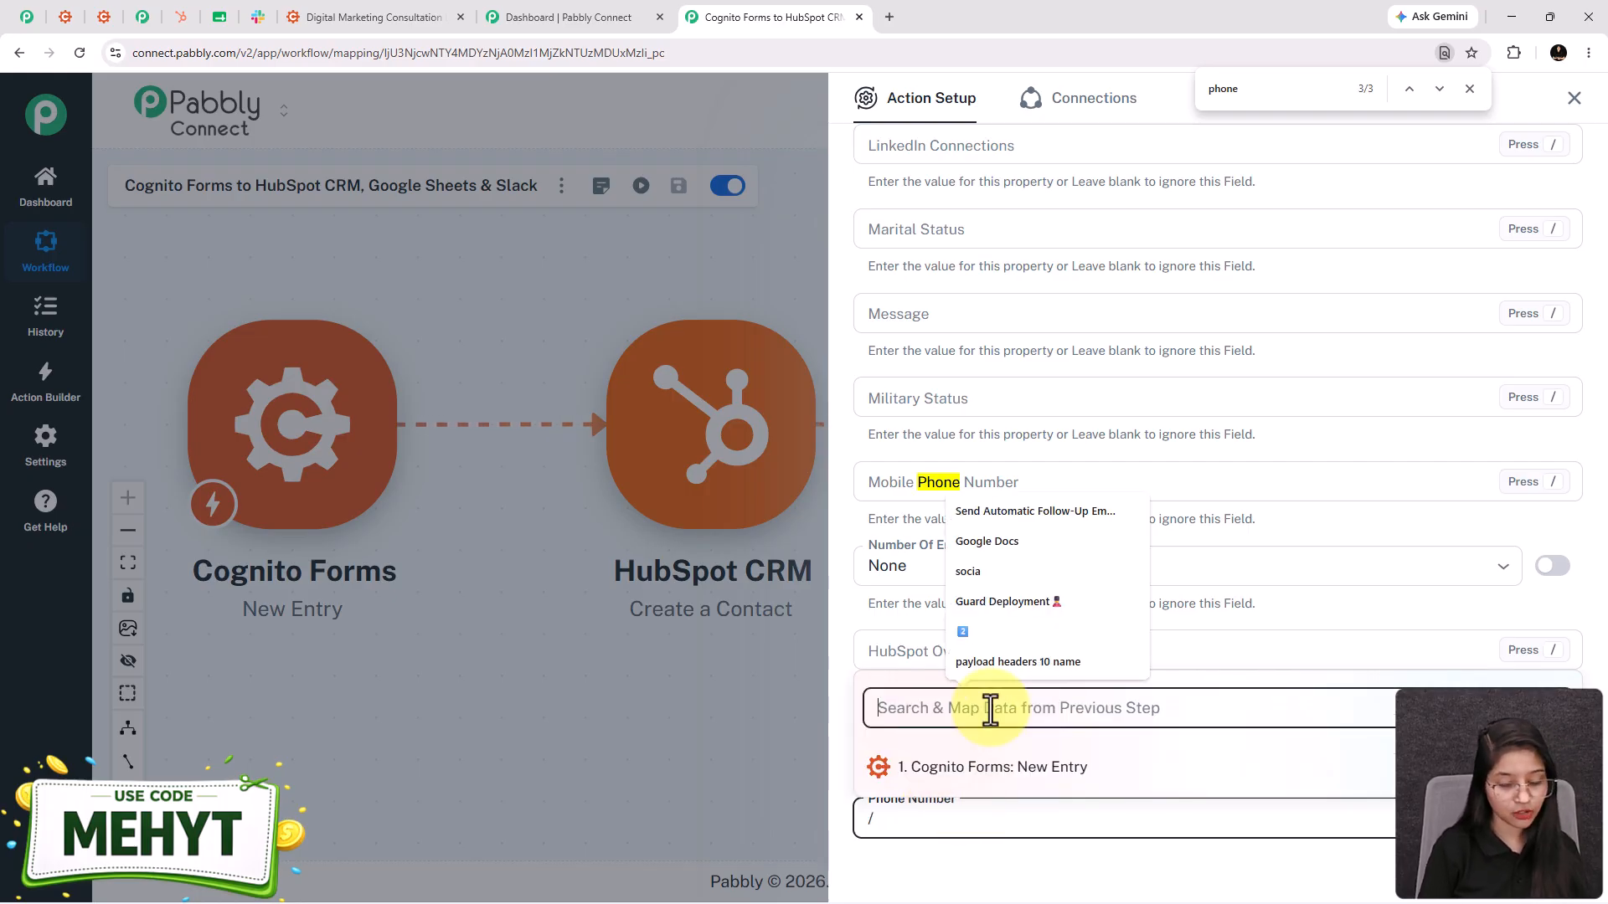
type("99")
left_click(1033, 783)
- Map the form's first name Test into First Name and last name User into Last Name
scroll(888, 699, "down", 4)
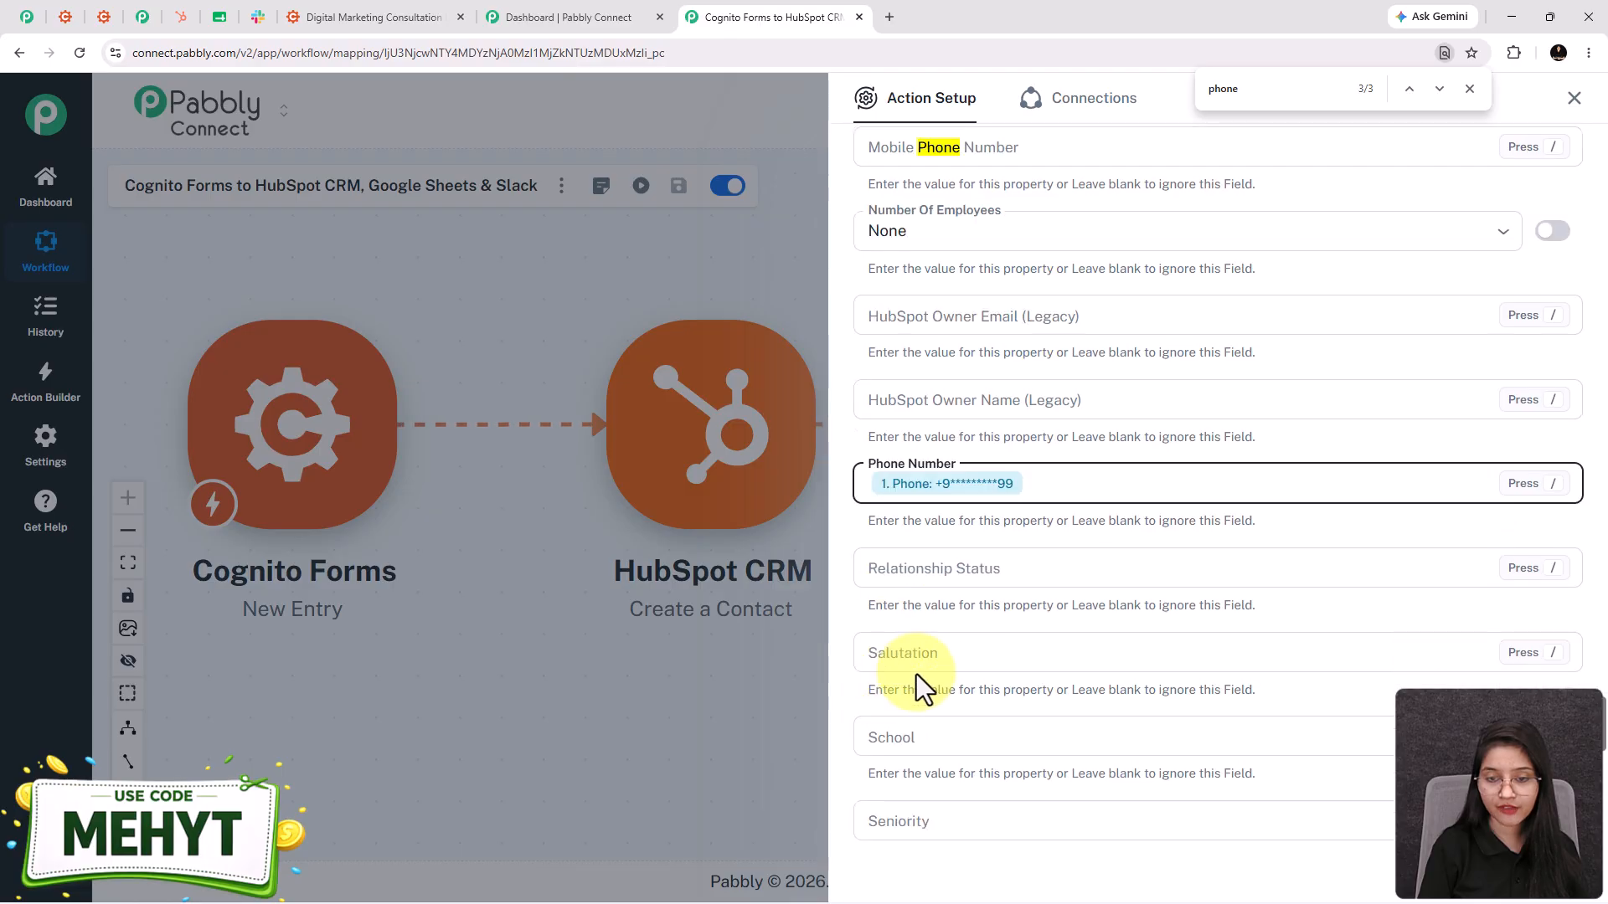
left_click(1264, 88)
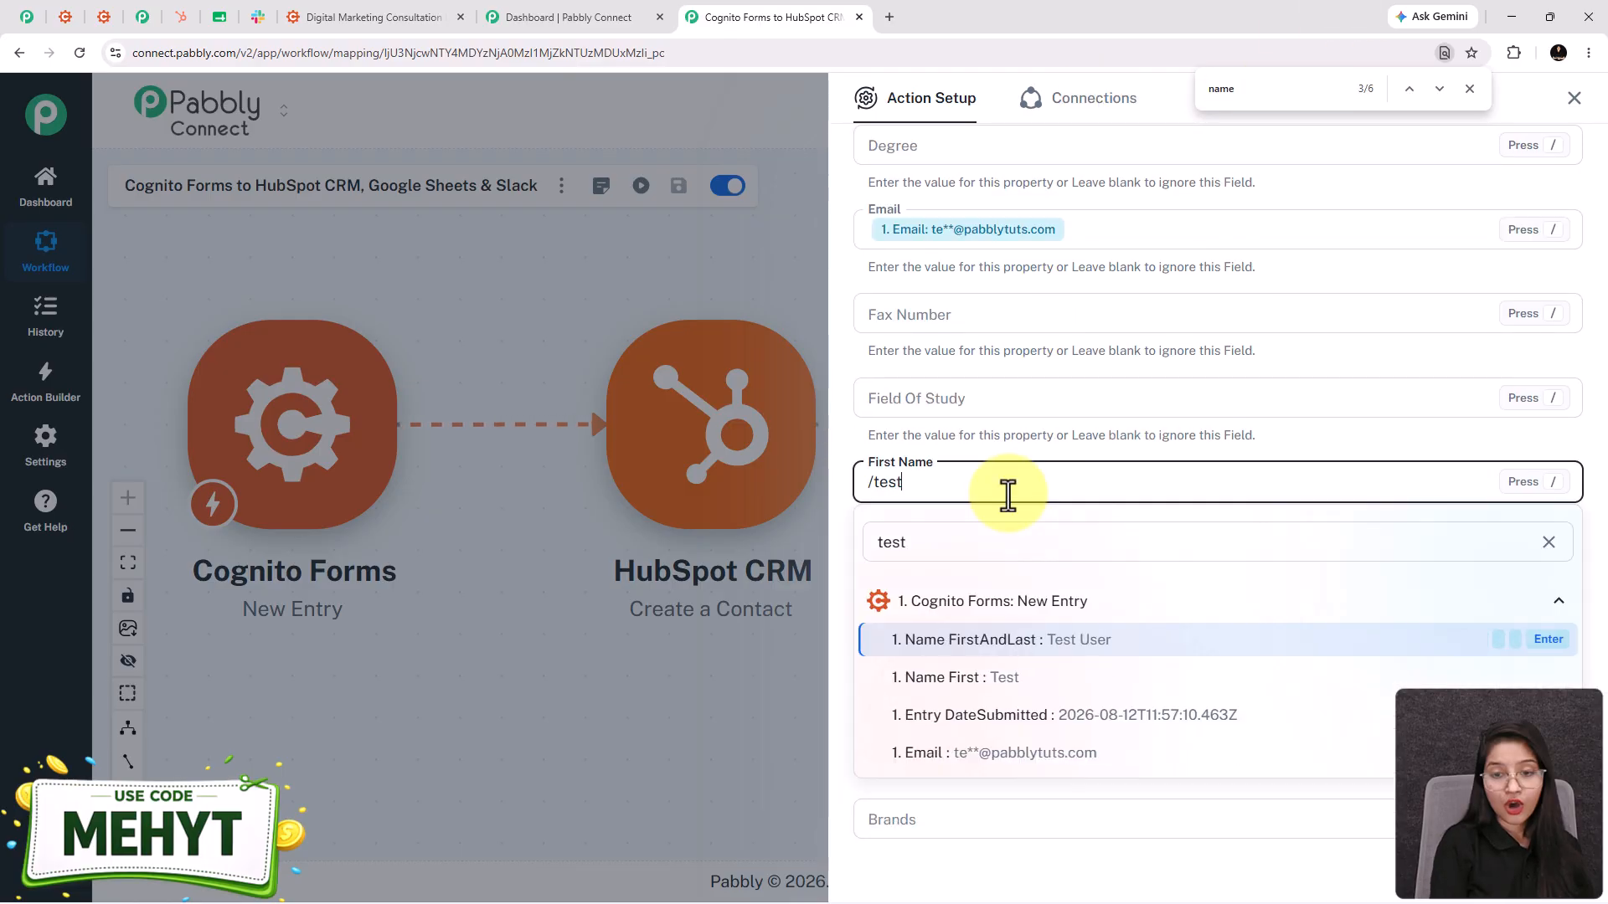
left_click(953, 678)
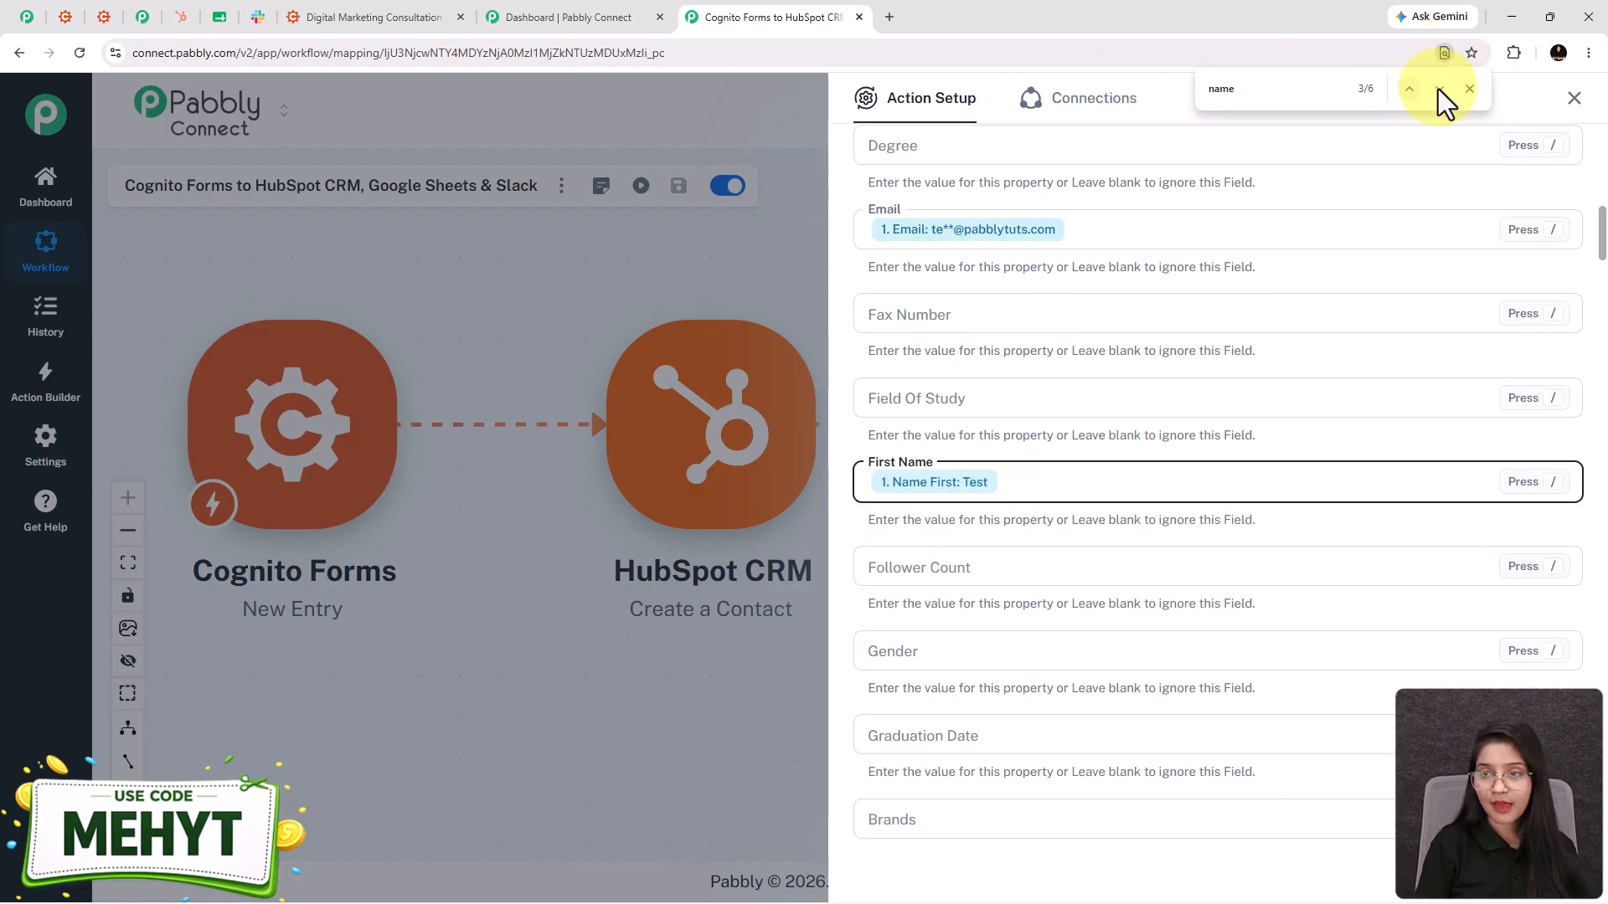
left_click(1439, 89)
left_click(907, 492)
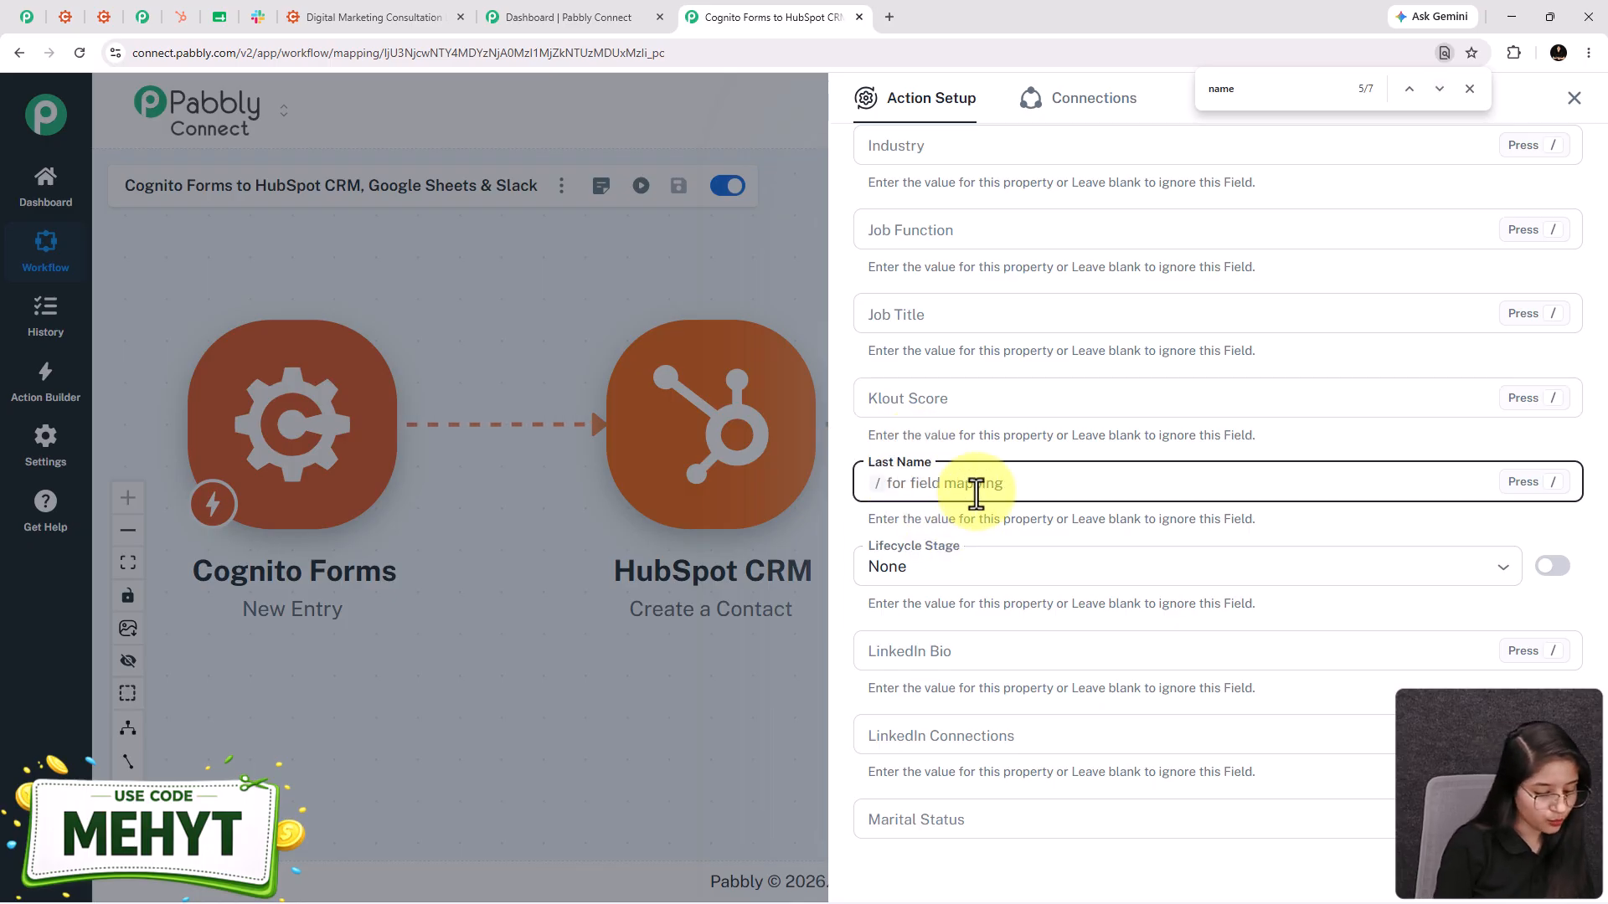
type("/user")
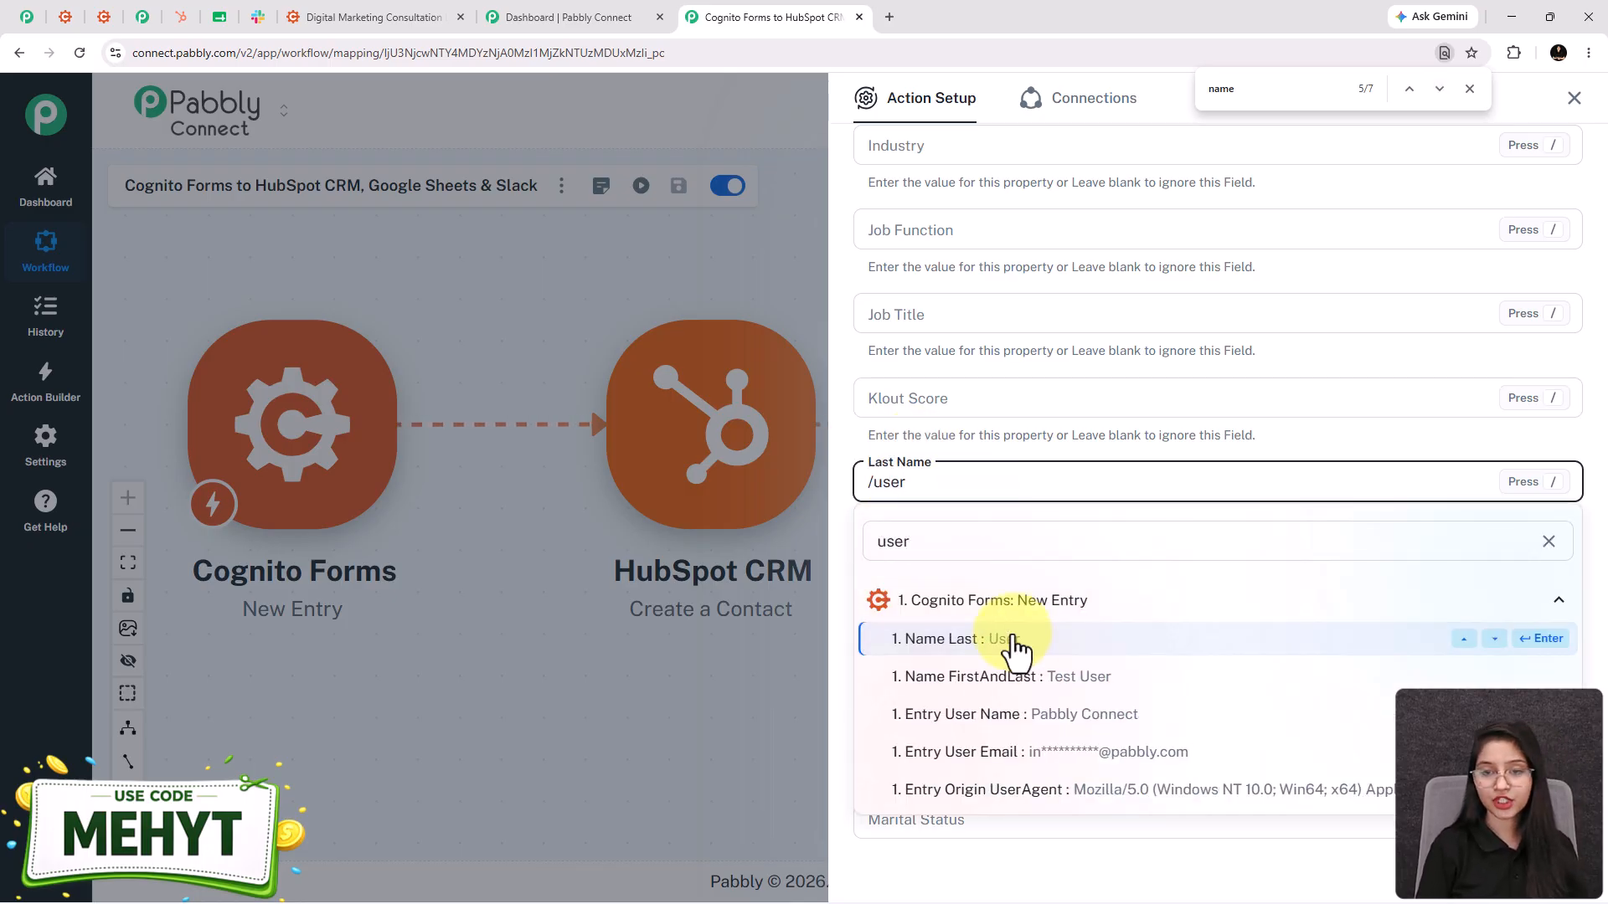
left_click(1013, 641)
- Save the HubSpot step and send a test request
left_click(1470, 89)
scroll(1050, 575, "down", 10)
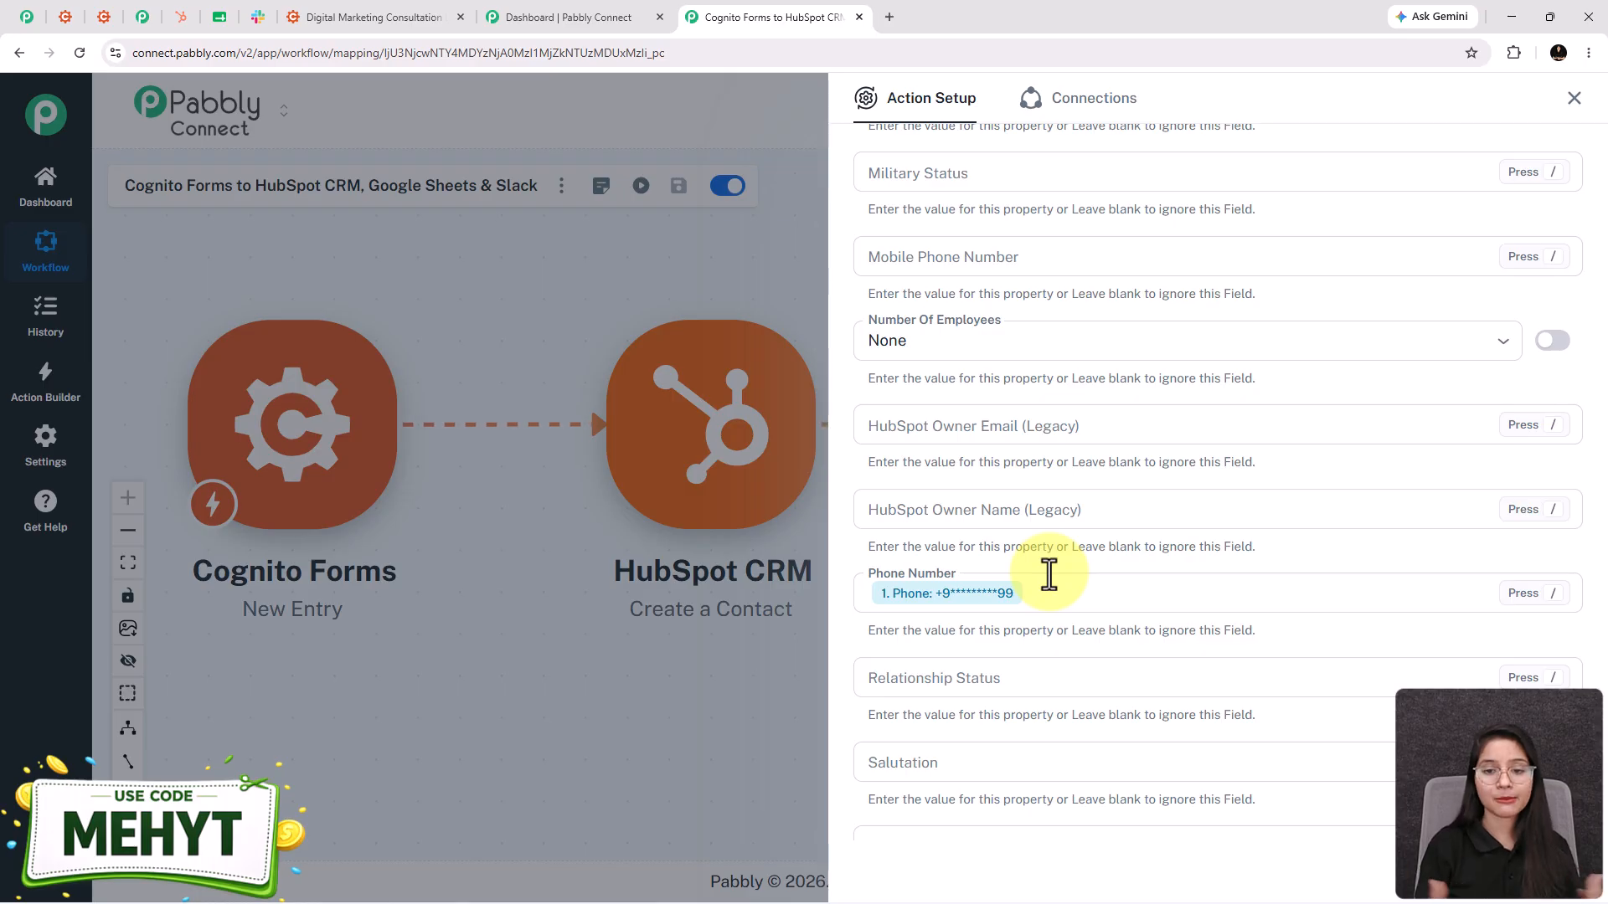
scroll(1019, 602, "down", 15)
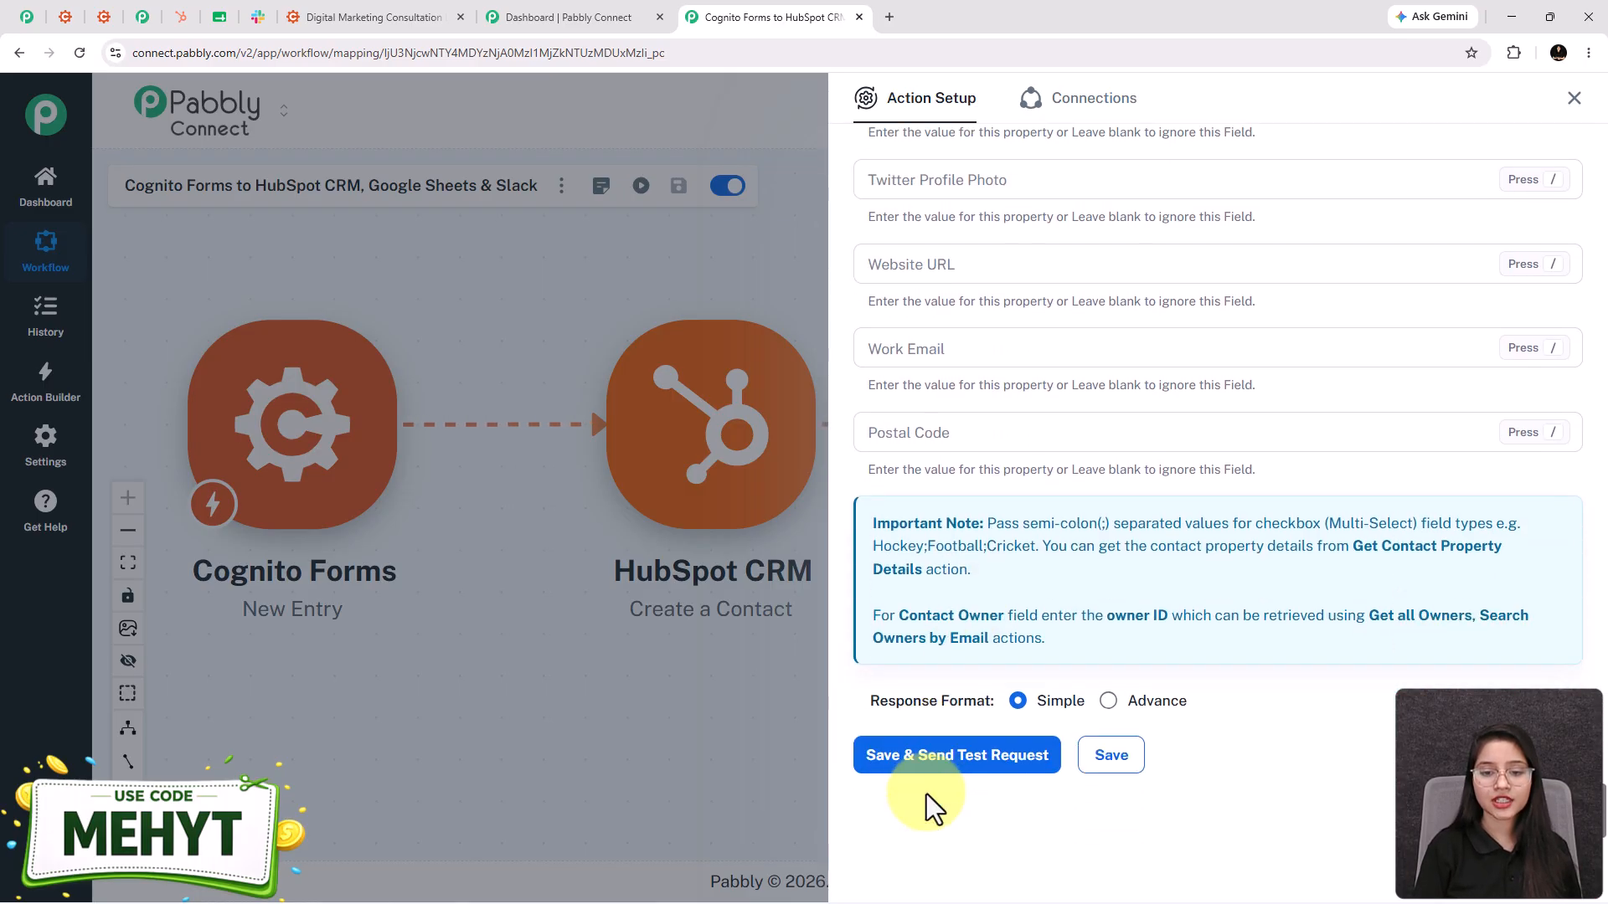
left_click(948, 758)
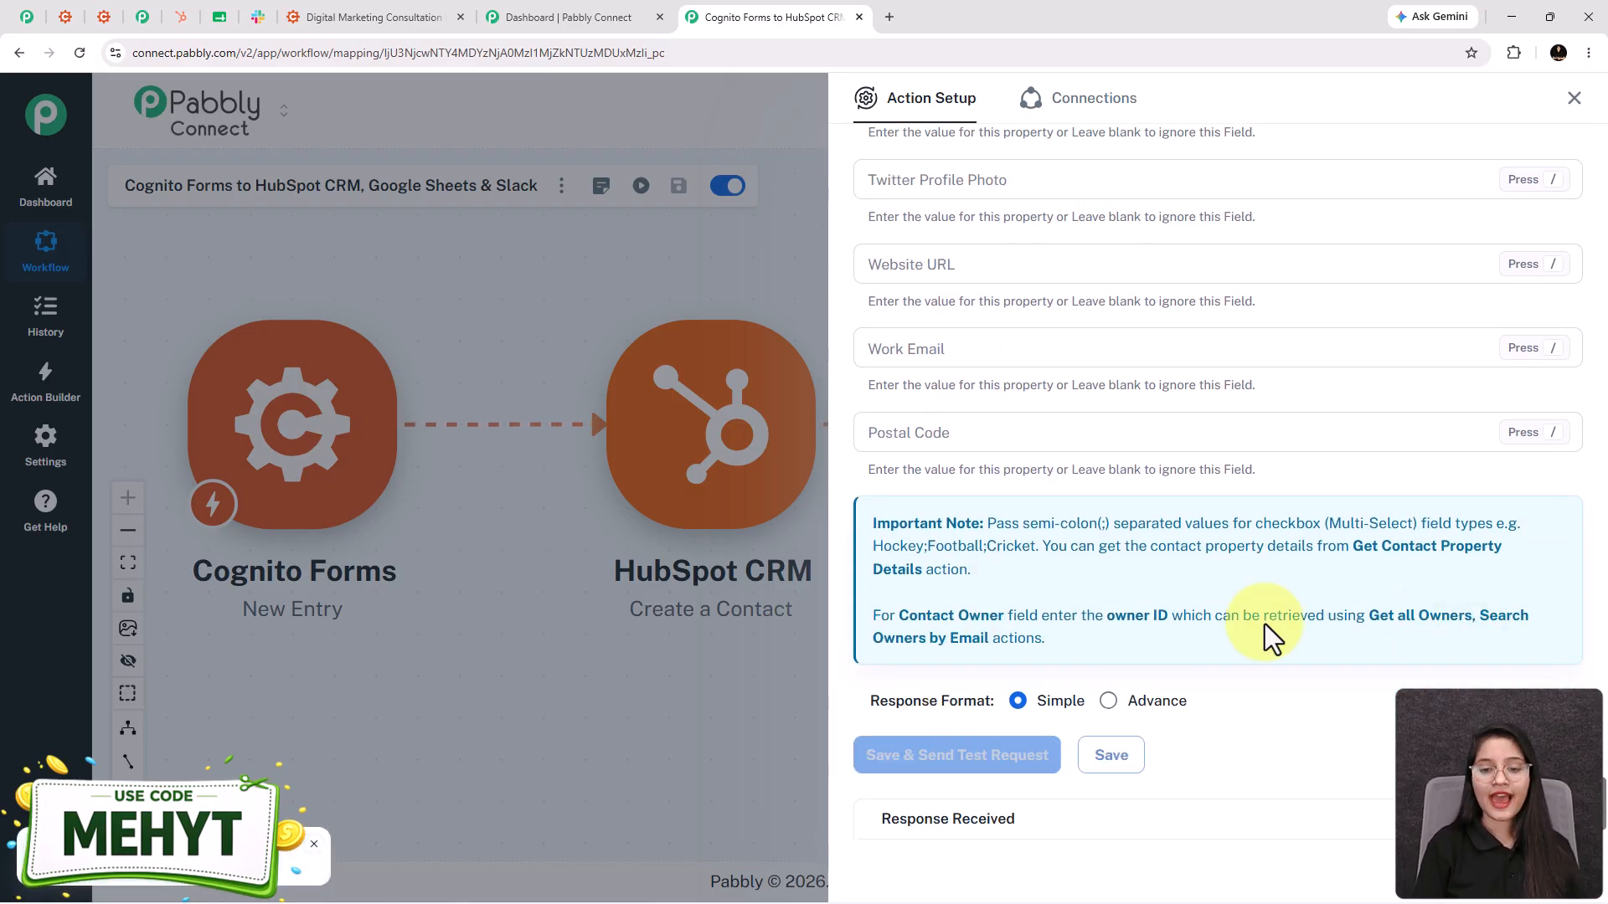
scroll(1265, 625, "down", 8)
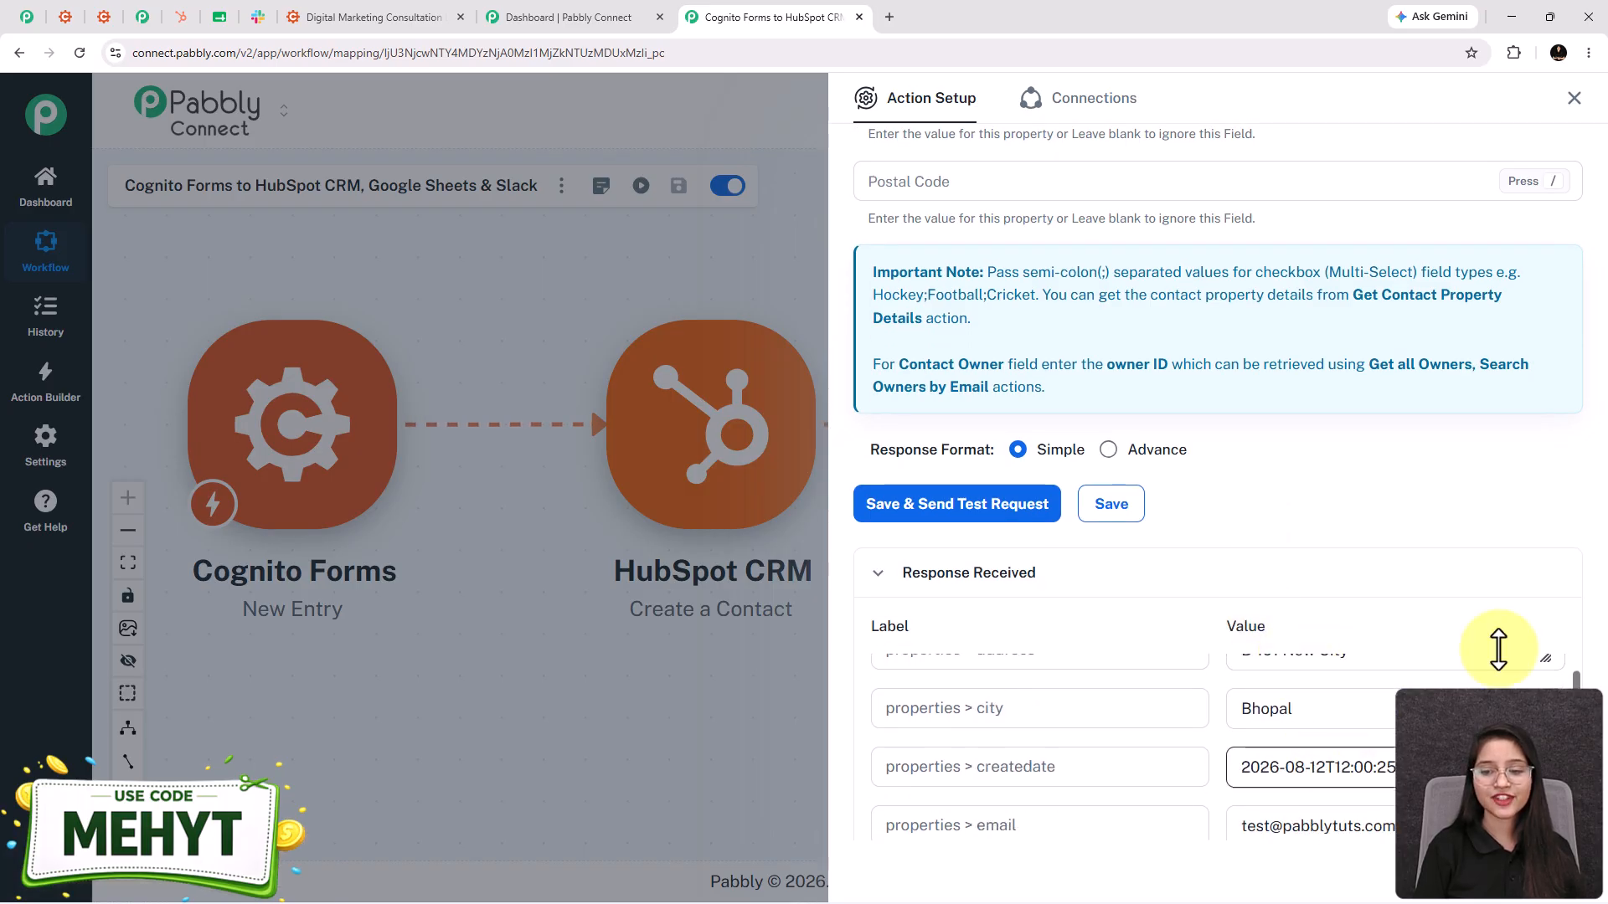
scroll(1374, 610, "up", 2)
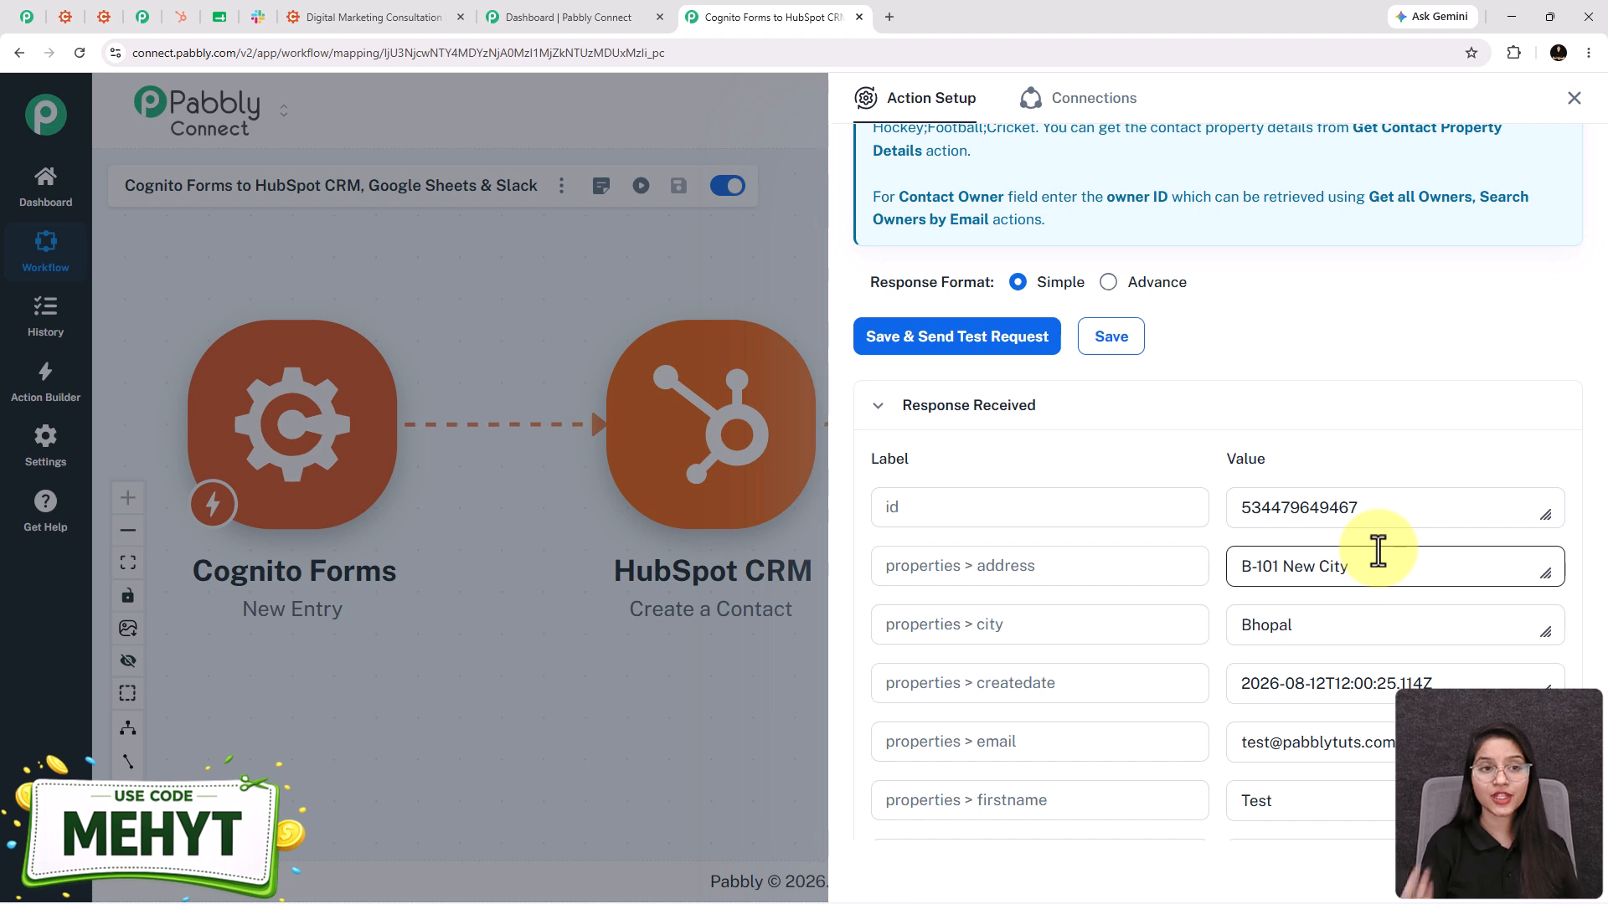
- Reload HubSpot Contacts to confirm Test User was added, then return to Pabbly
left_click(189, 19)
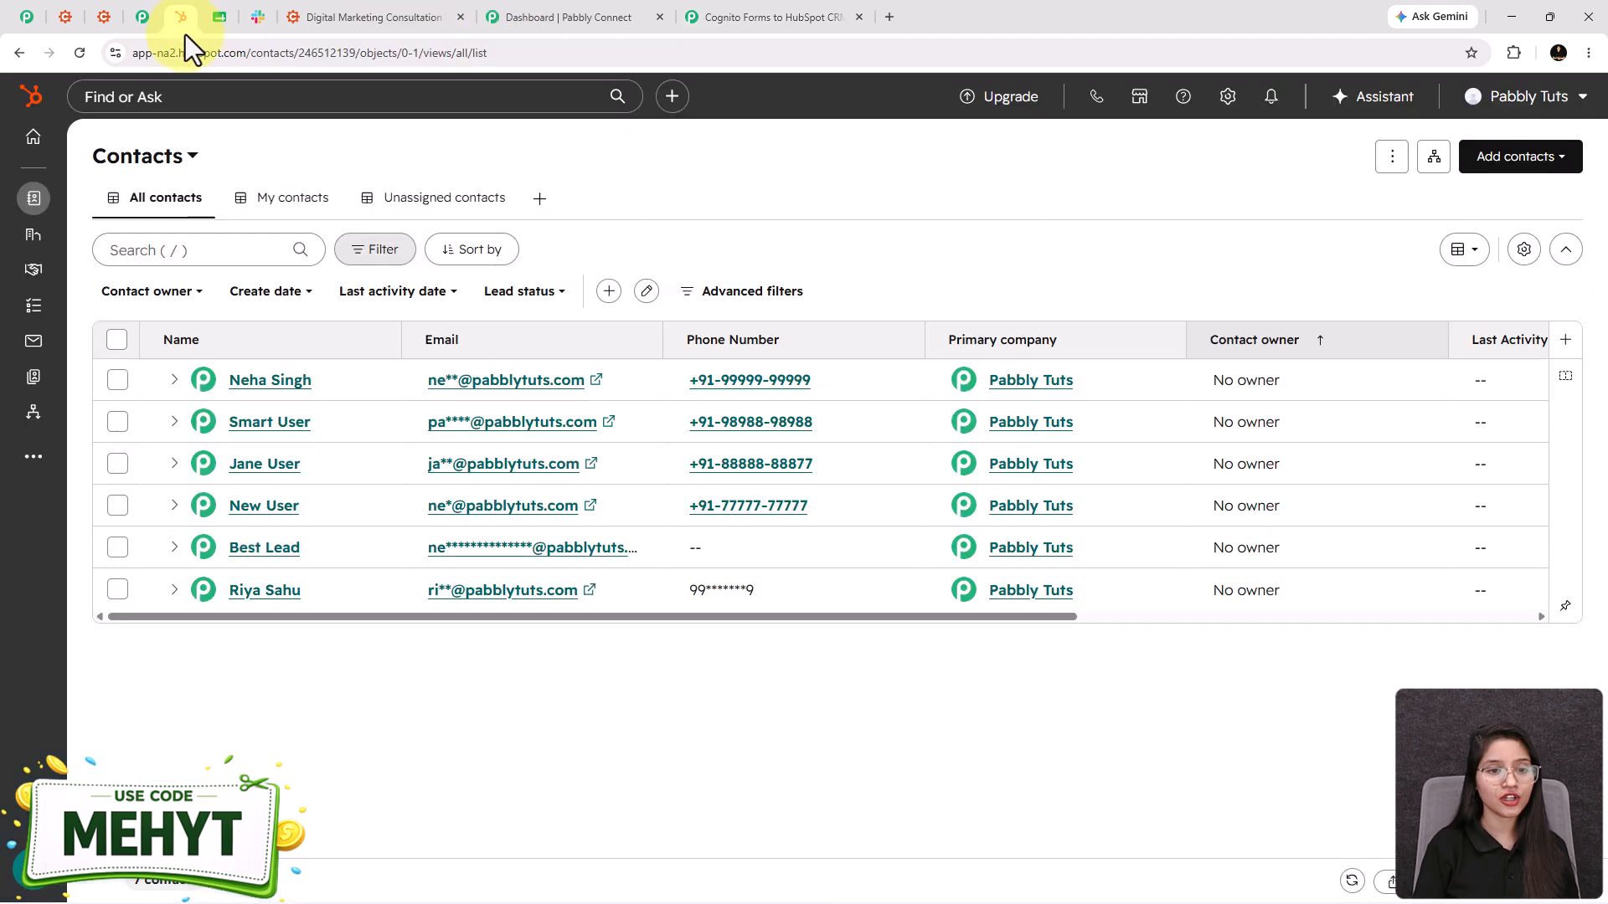
left_click(81, 50)
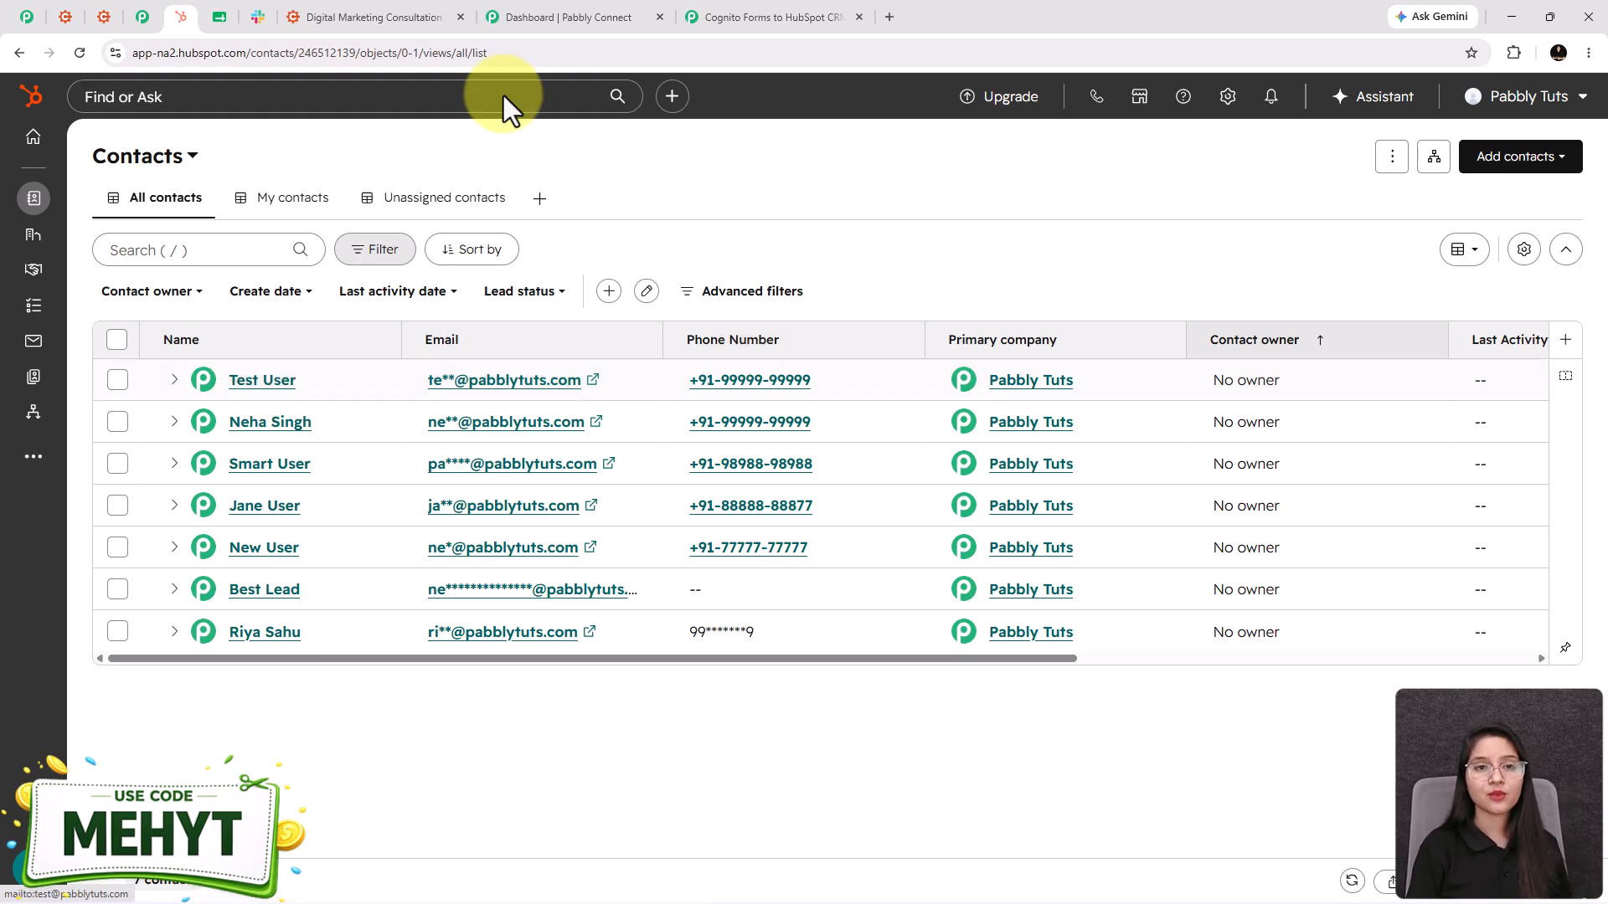
left_click(832, 13)
scroll(1108, 182, "up", 10)
- Save and close the HubSpot Create a Contact setup, then pan to the Google Sheets and Slack nodes
scroll(1108, 182, "up", 6)
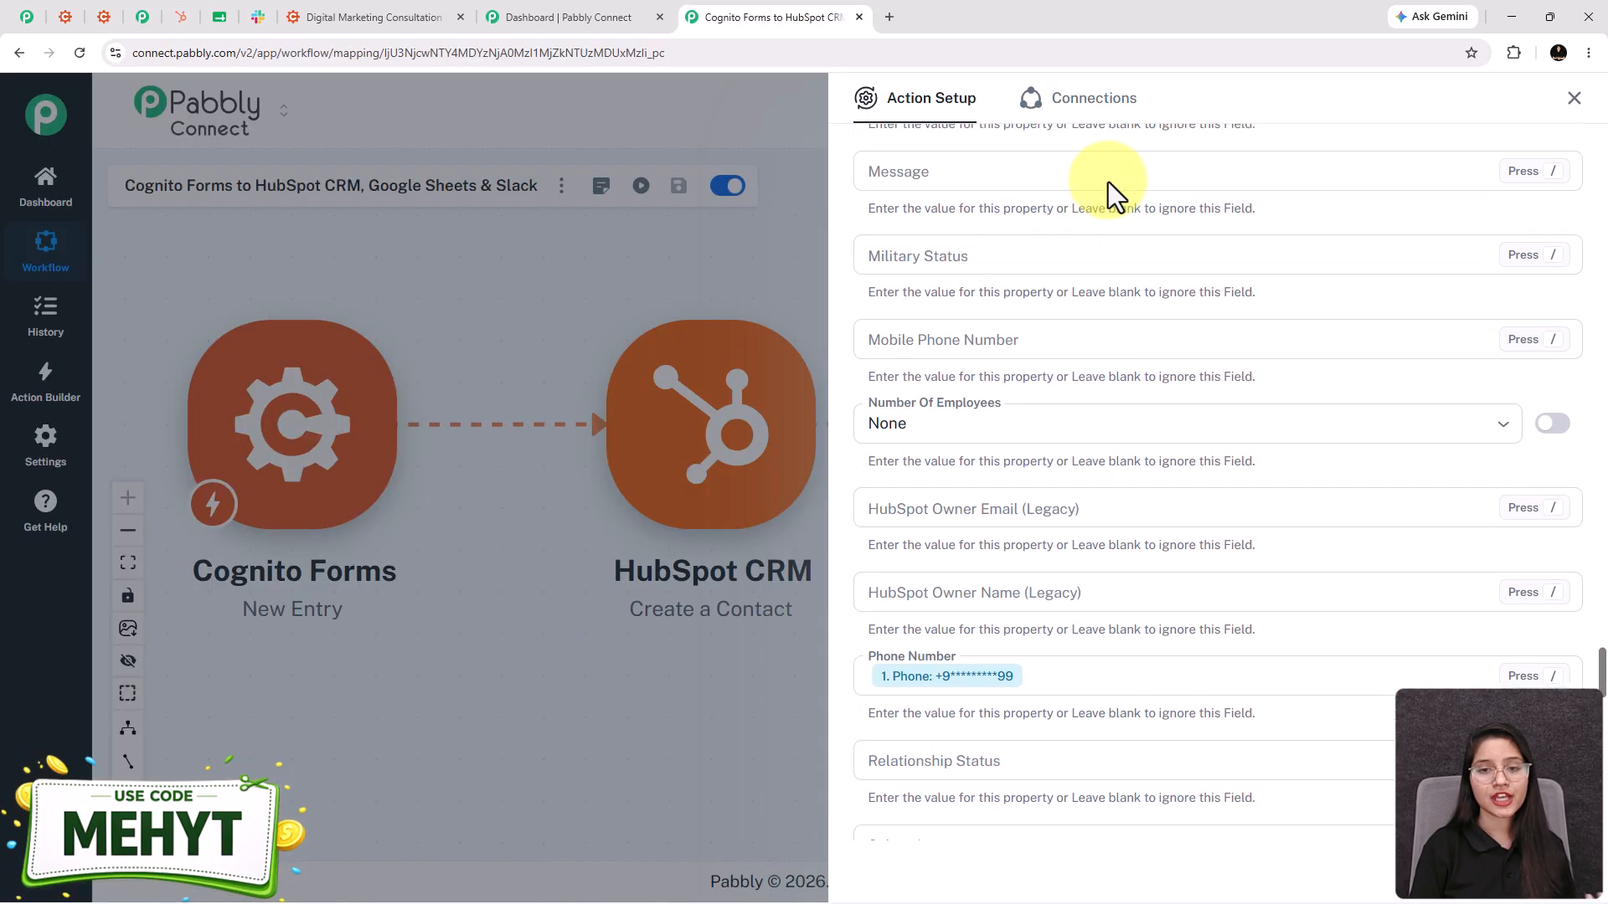
scroll(1113, 251, "down", 15)
scroll(1123, 381, "down", 8)
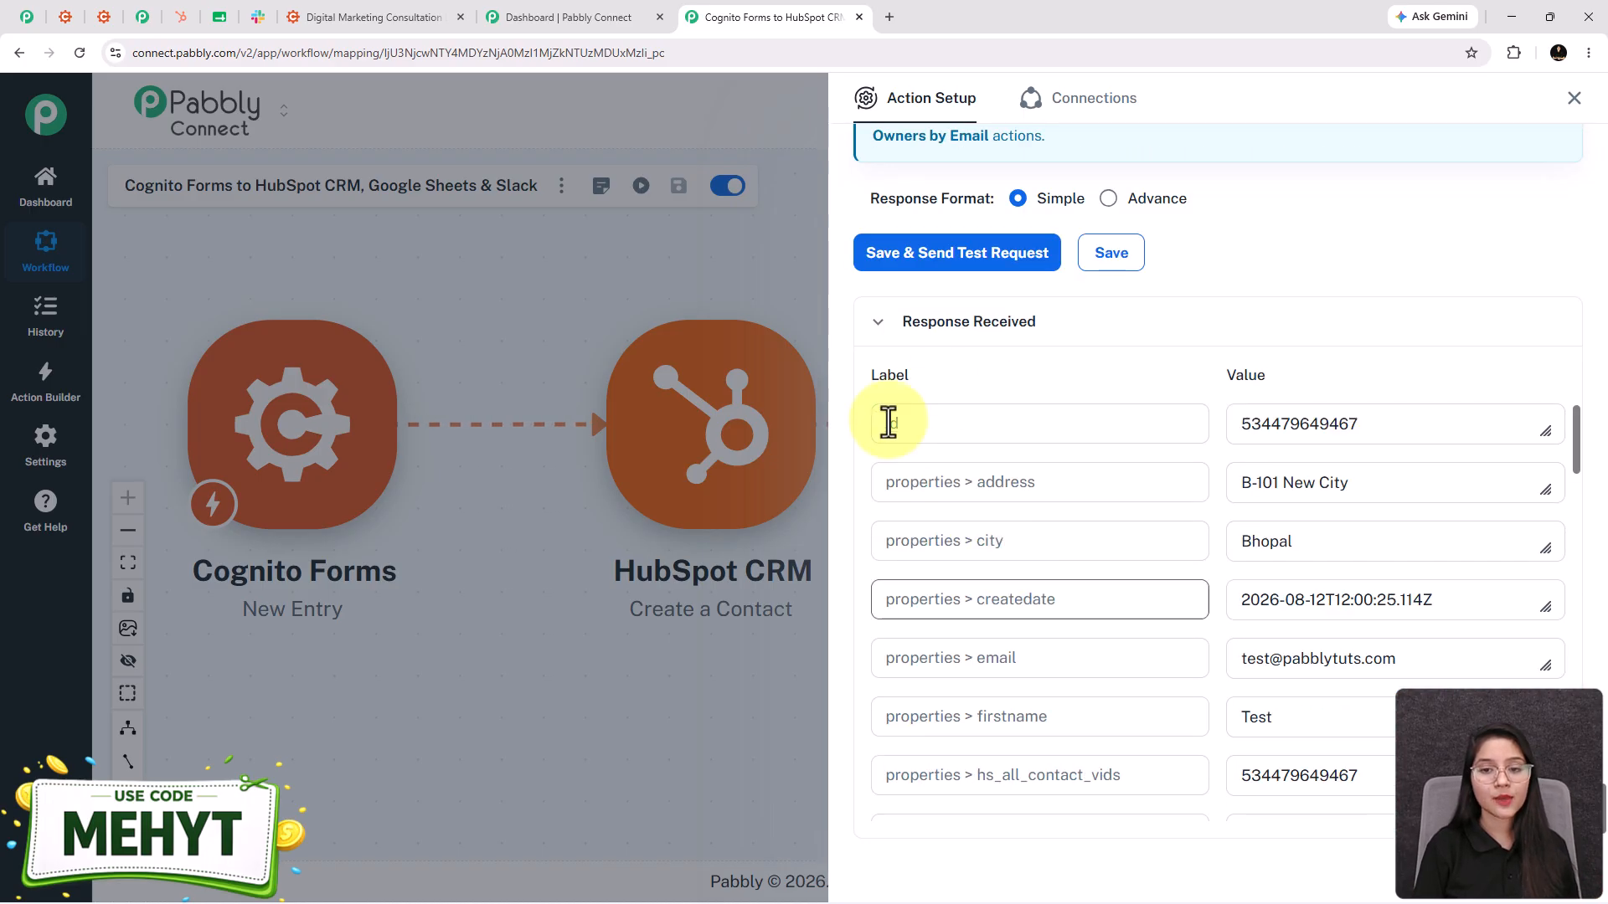
scroll(962, 312, "up", 2)
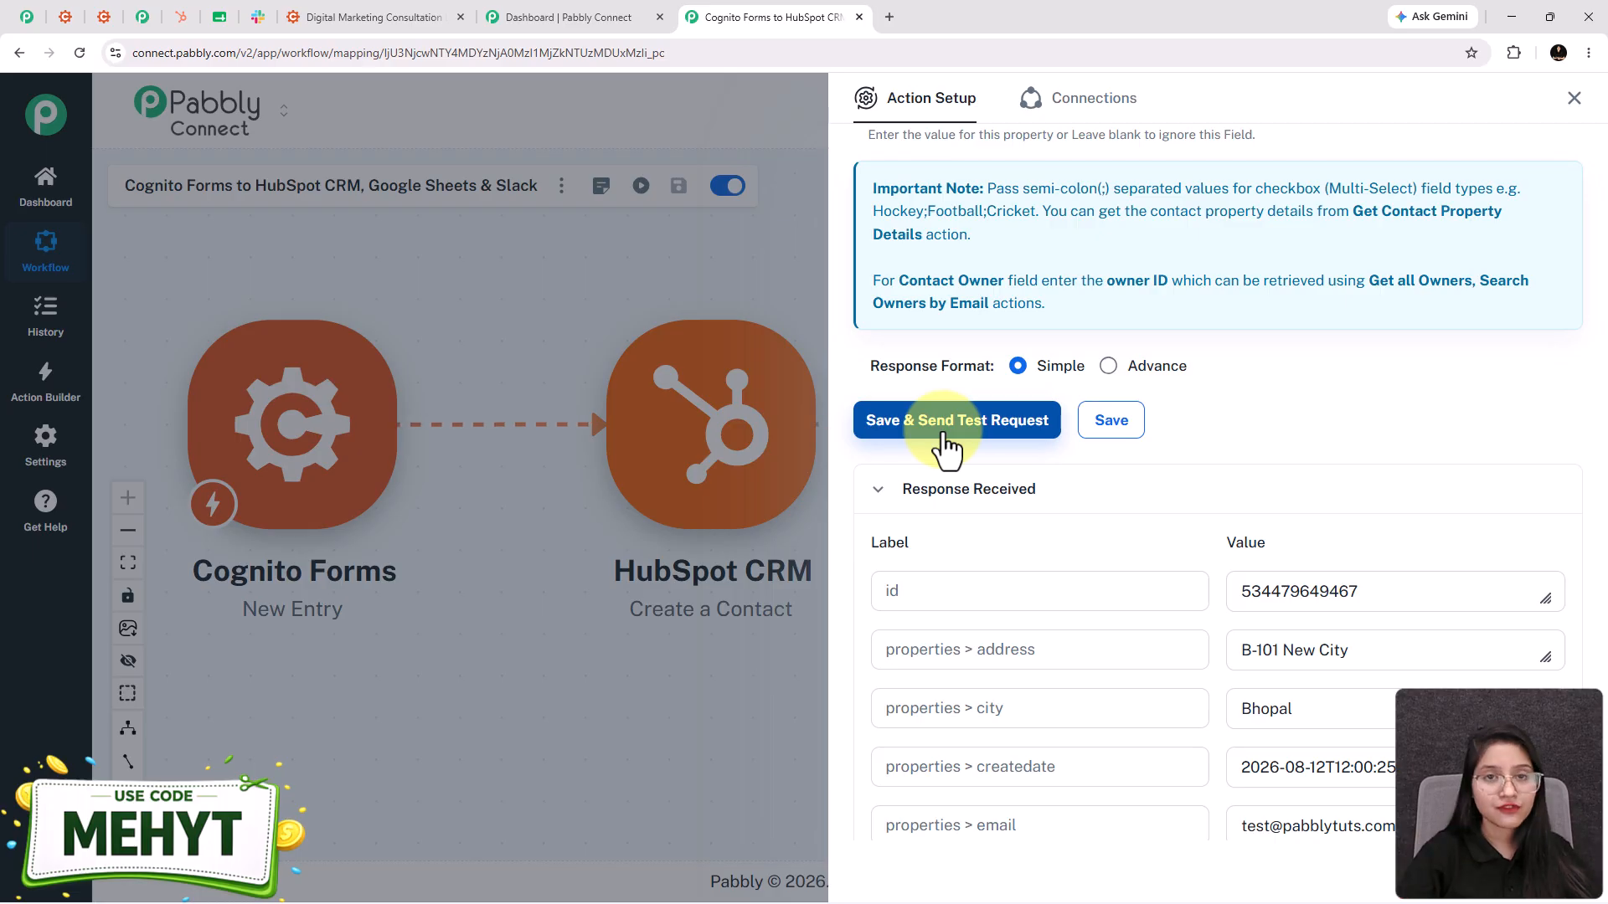
left_click(1114, 423)
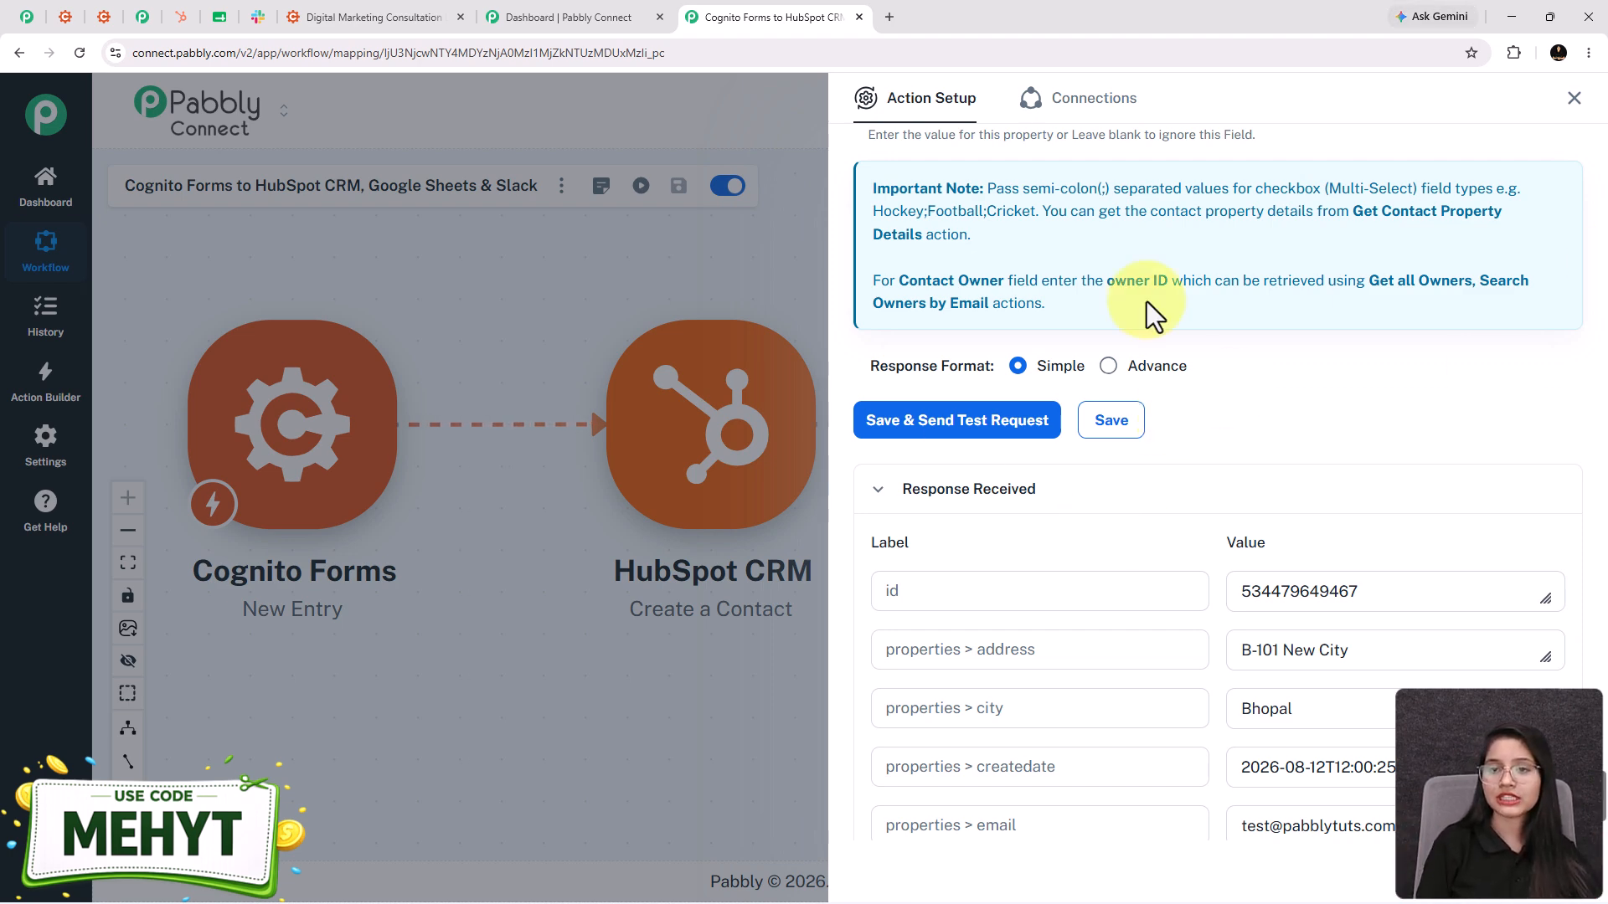
left_click(1574, 99)
left_click_drag(997, 708, 775, 756)
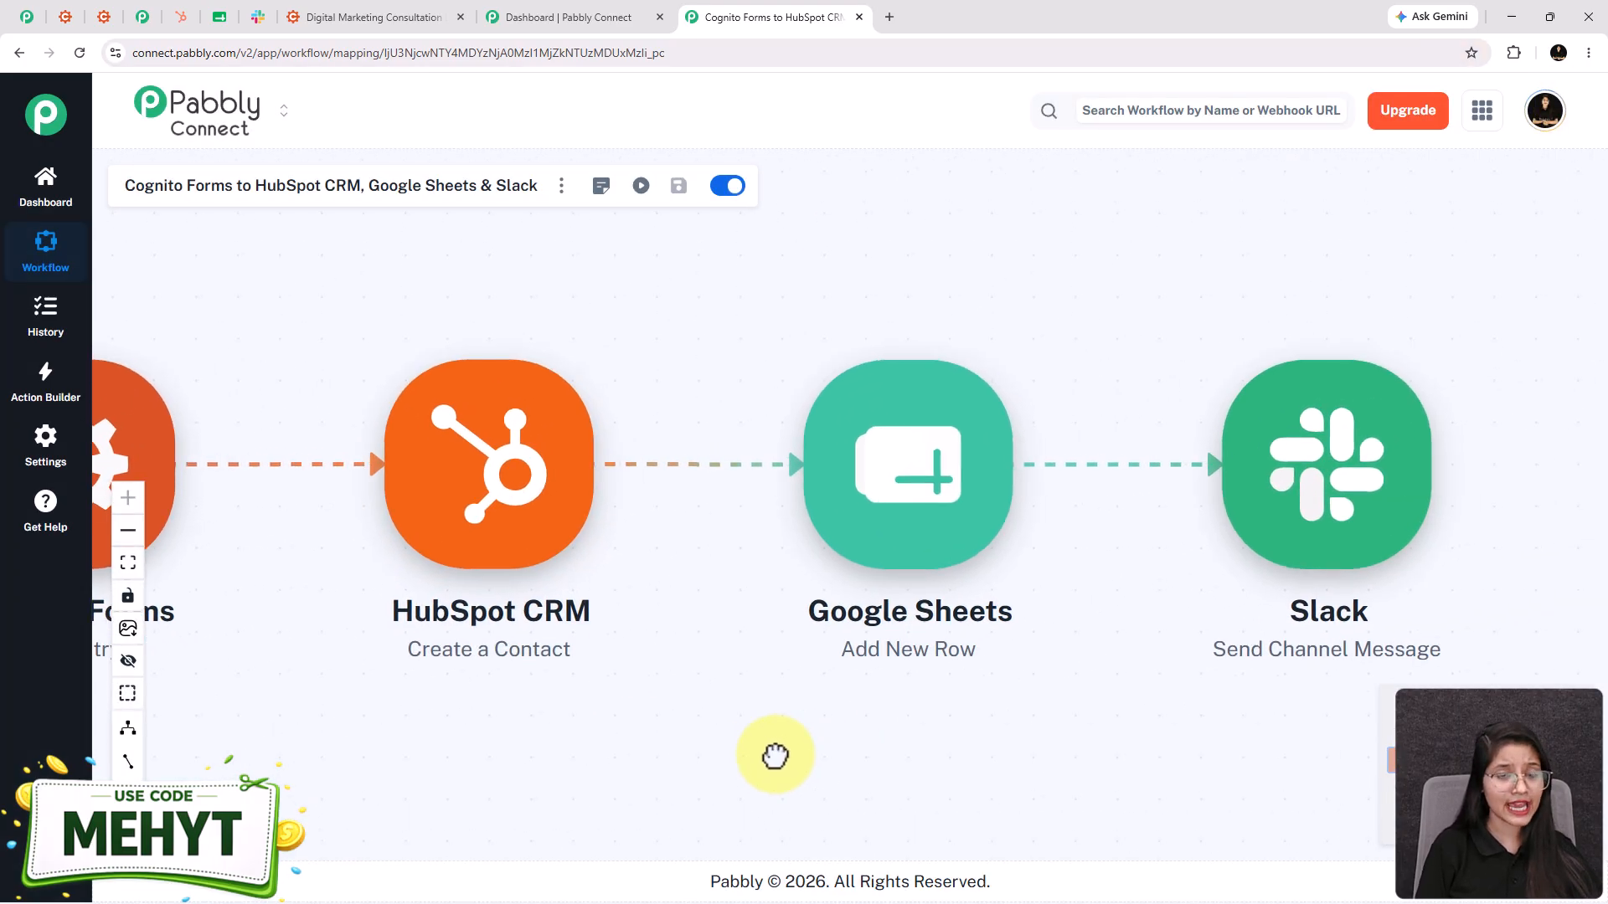
- Connect a Google account to the Google Sheets Add New Row step
left_click(890, 473)
left_click(891, 360)
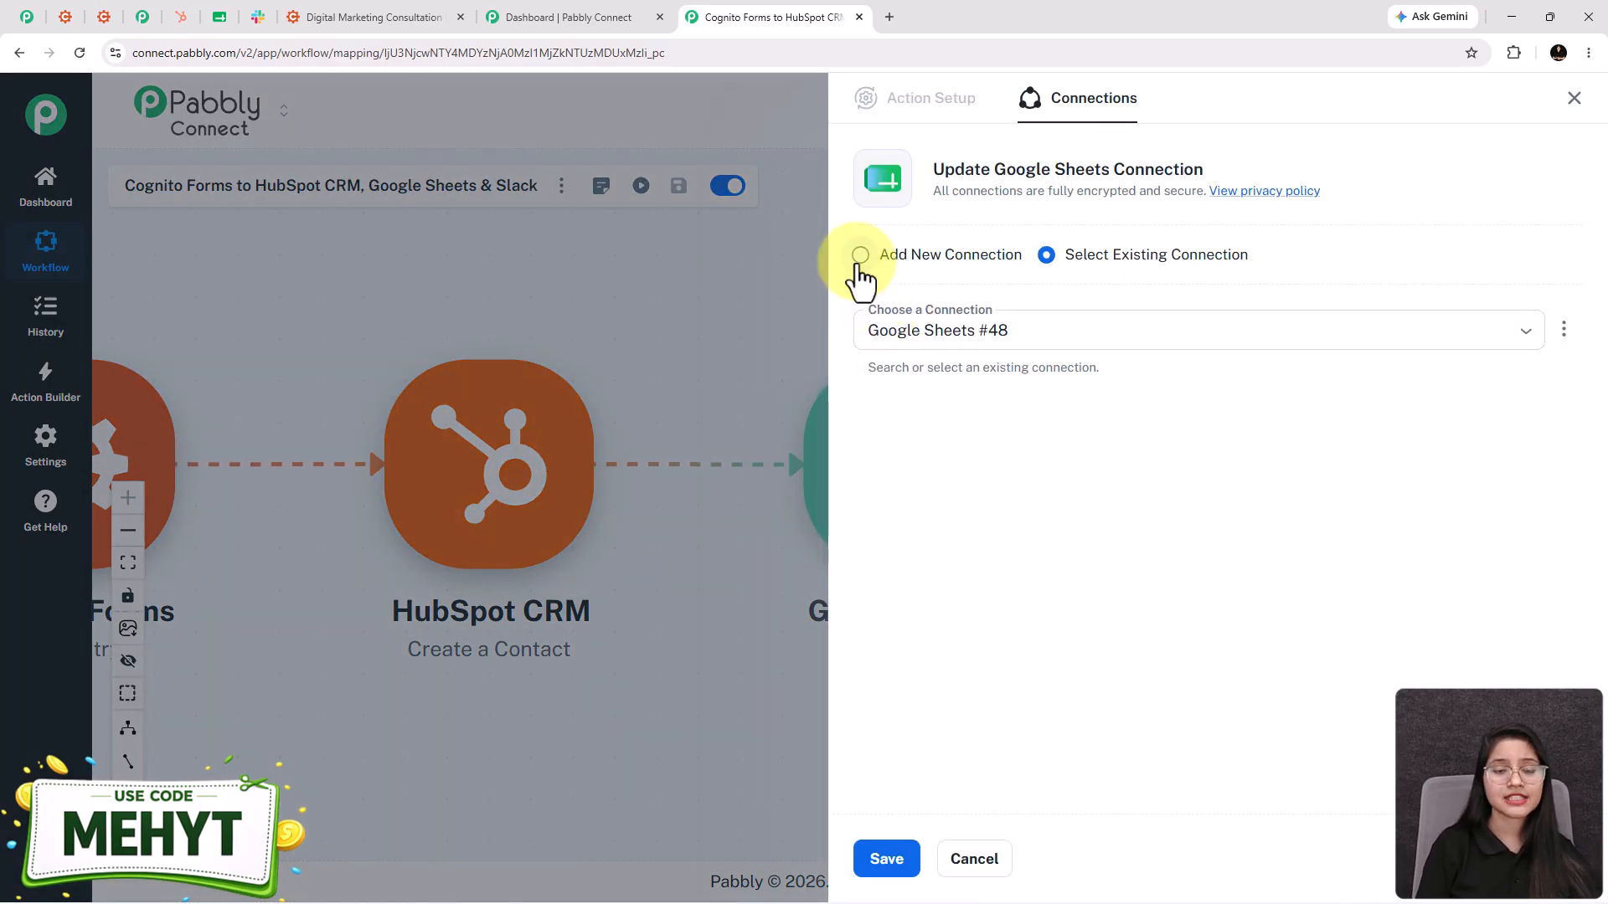
left_click(859, 256)
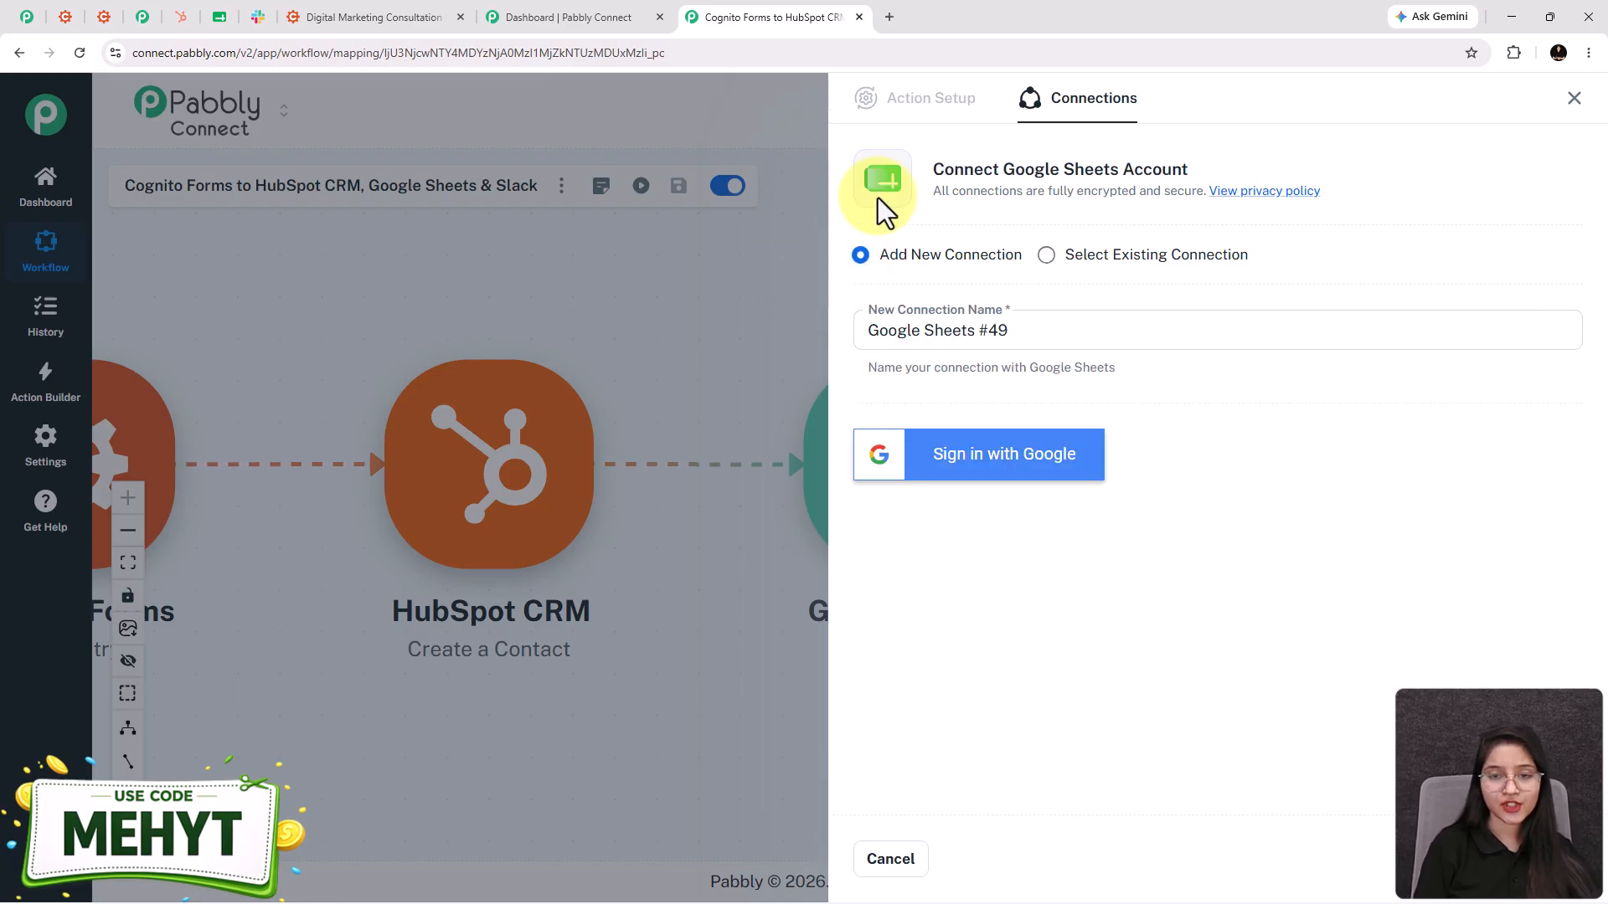
left_click(1002, 473)
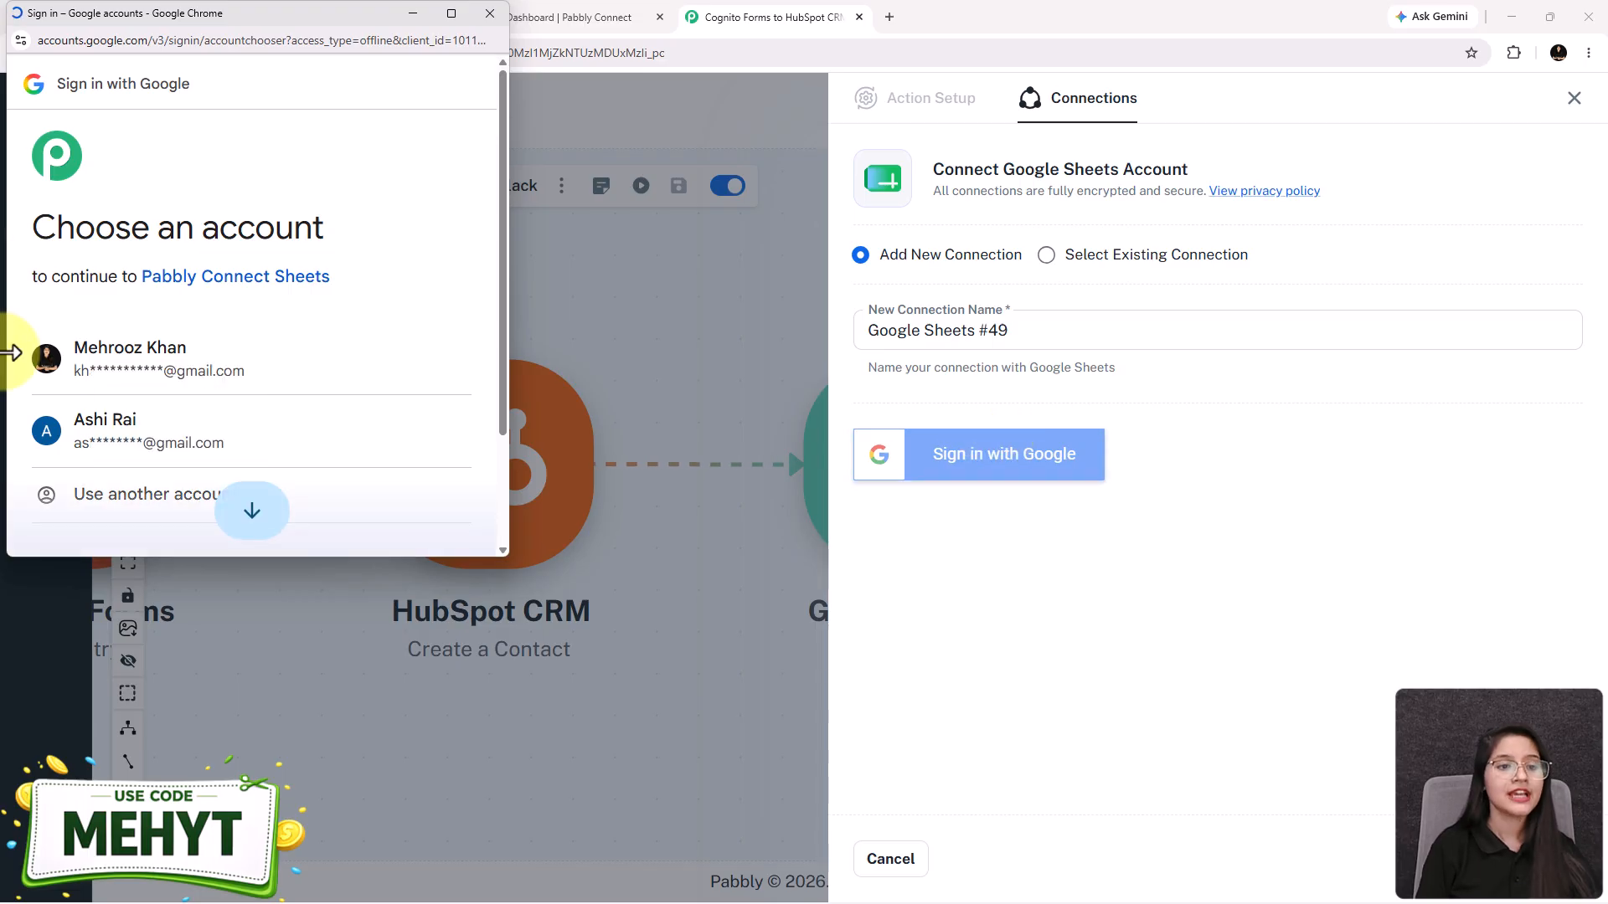
left_click(105, 371)
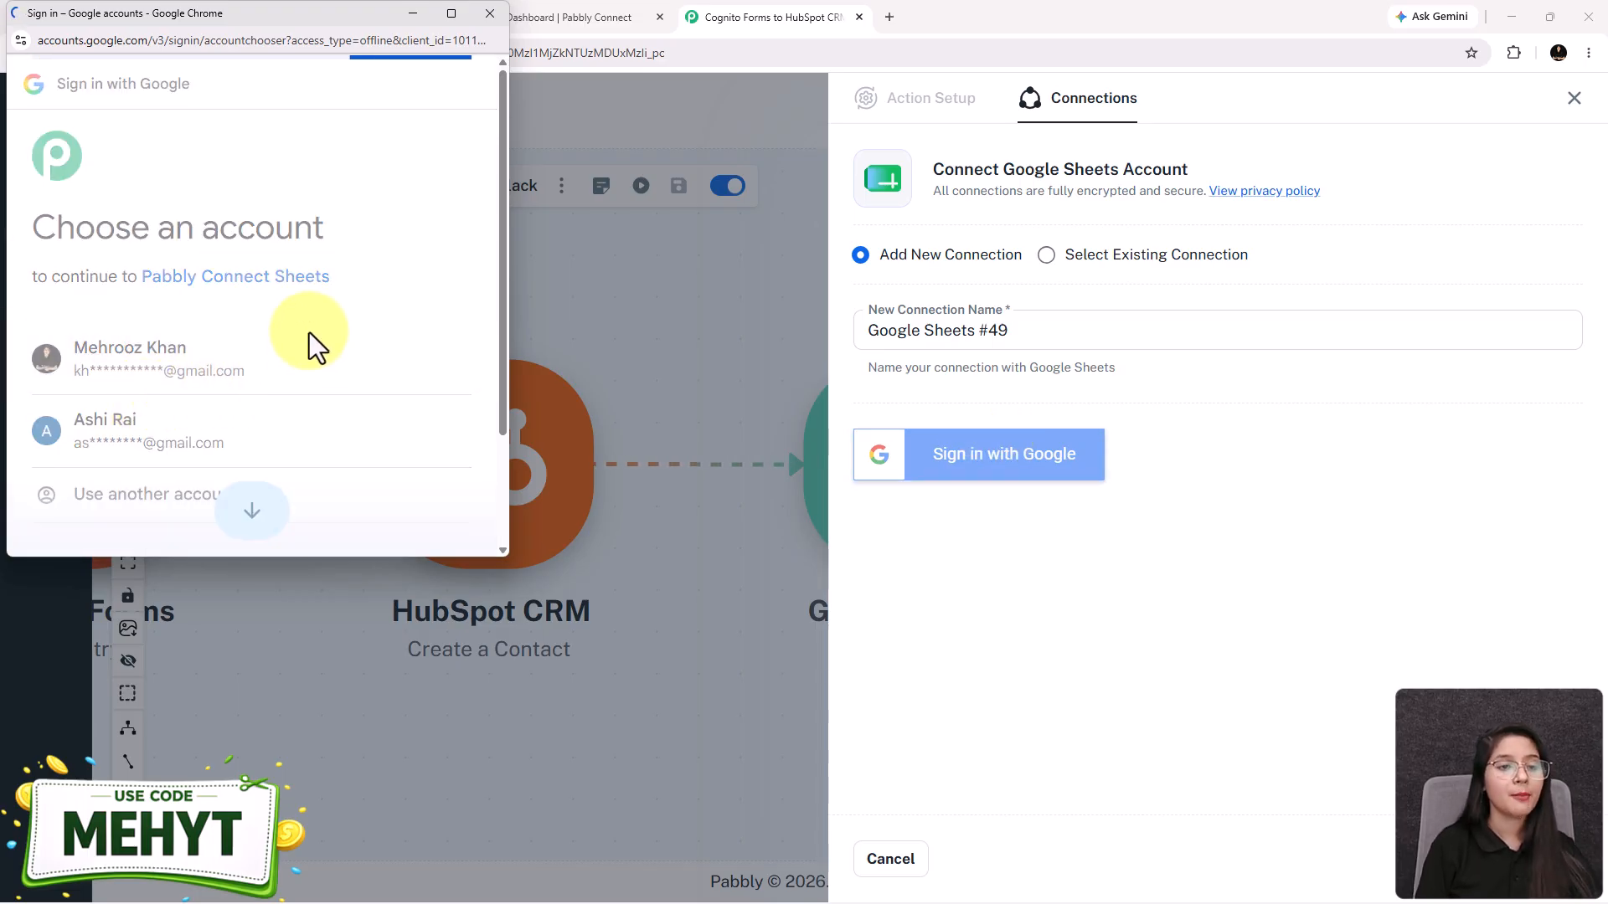
scroll(294, 460, "down", 3)
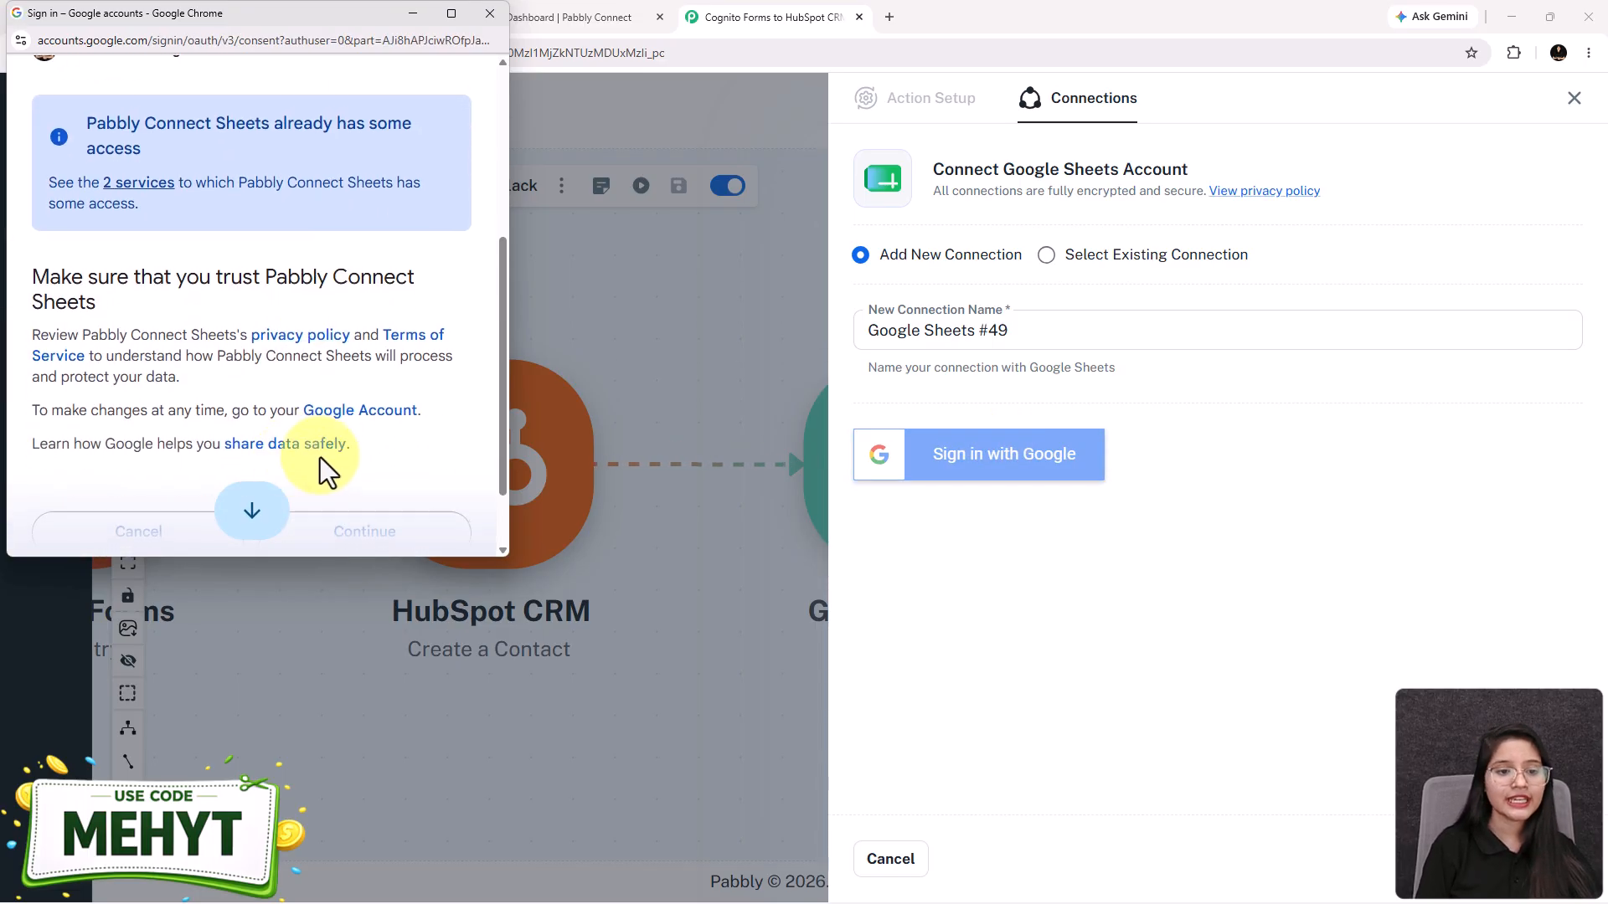
left_click(364, 531)
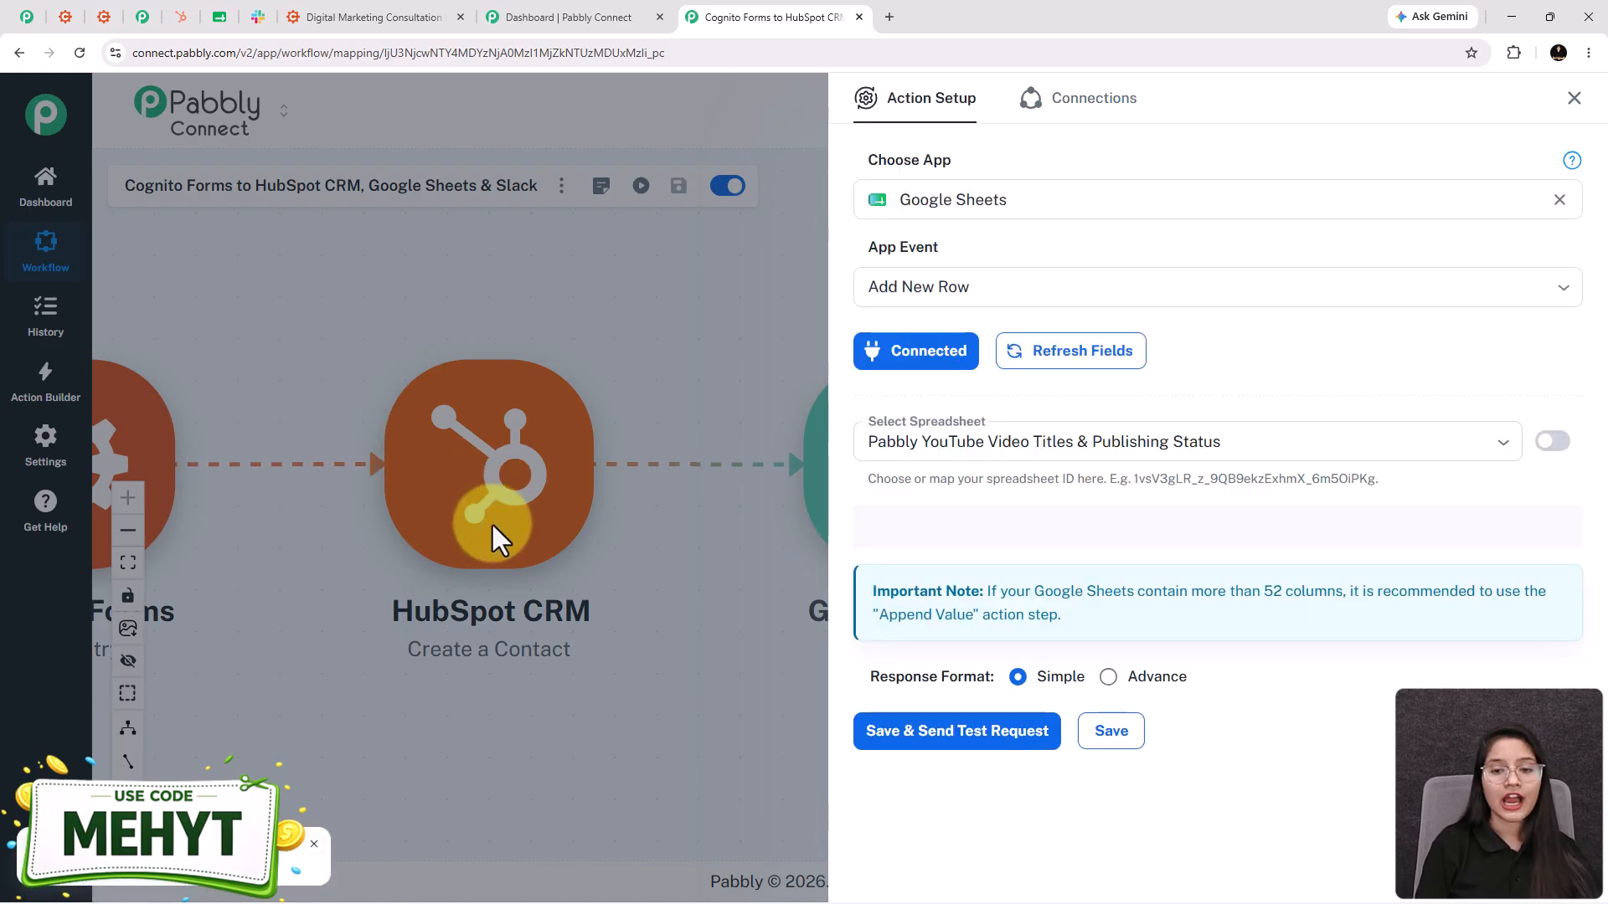
- Select the Digital Marketing Leads spreadsheet so Sheet1 and its columns load
left_click(989, 442)
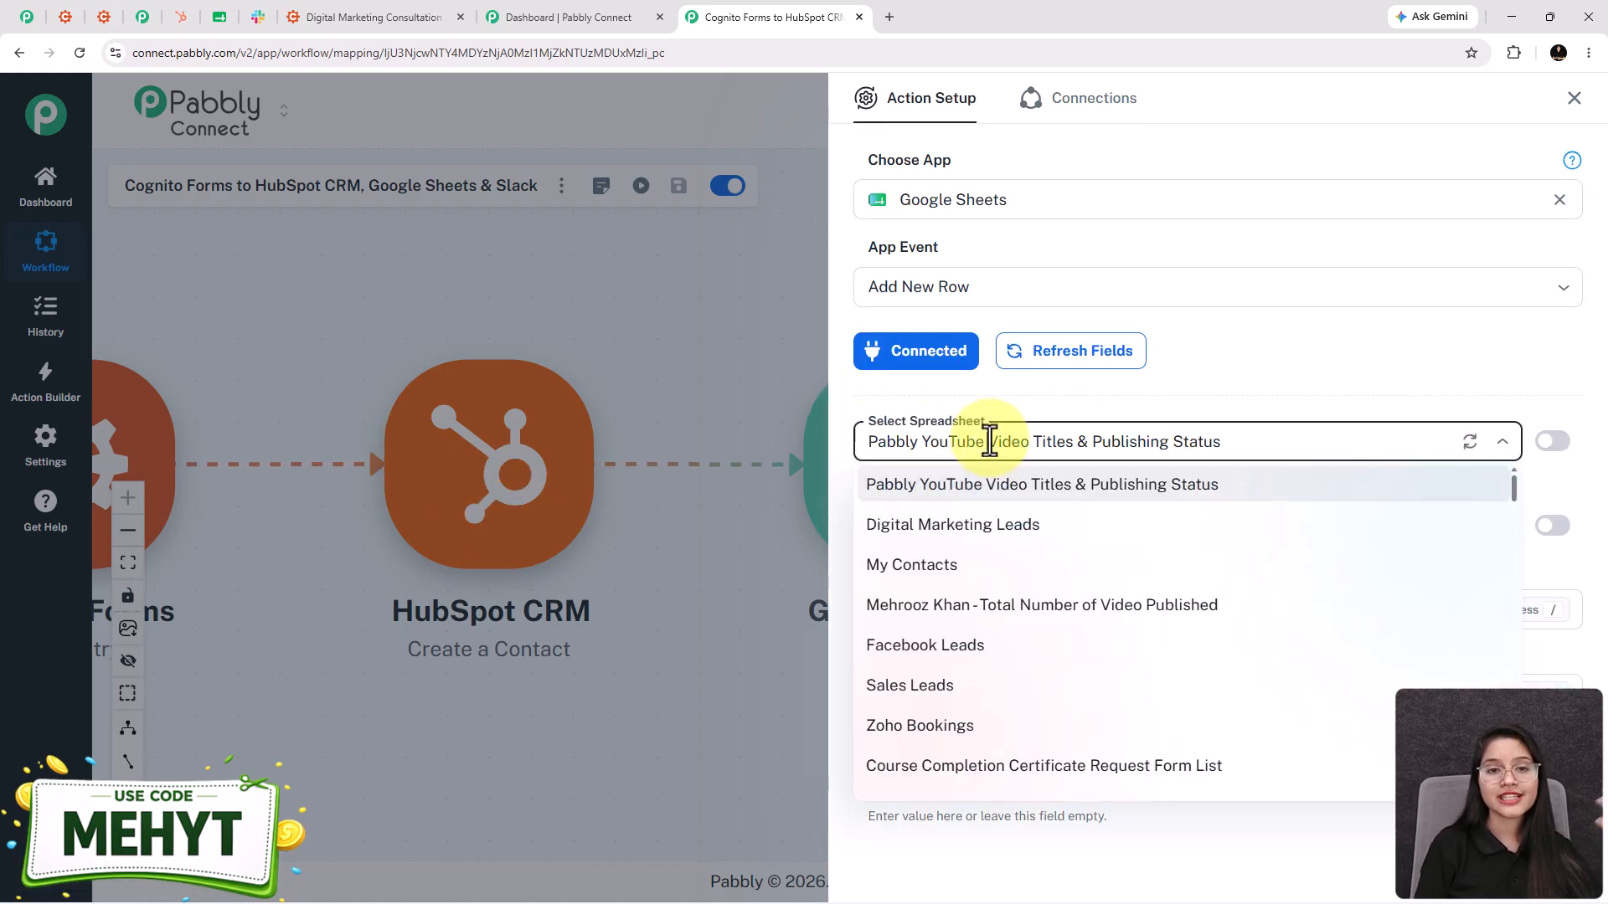
left_click(977, 536)
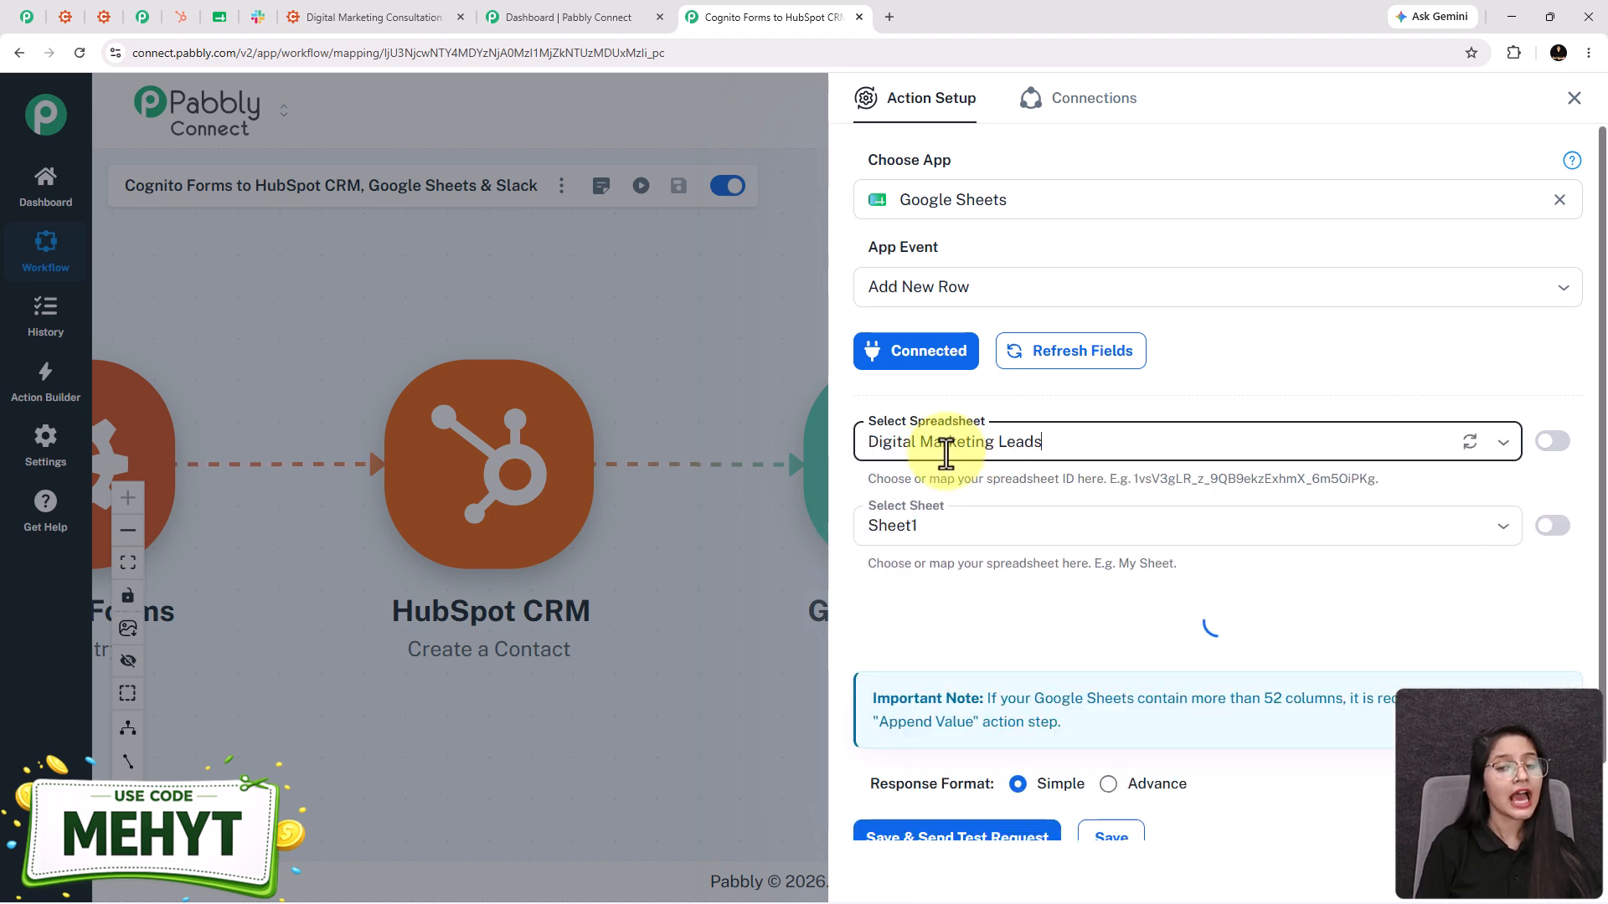
scroll(958, 432, "down", 1)
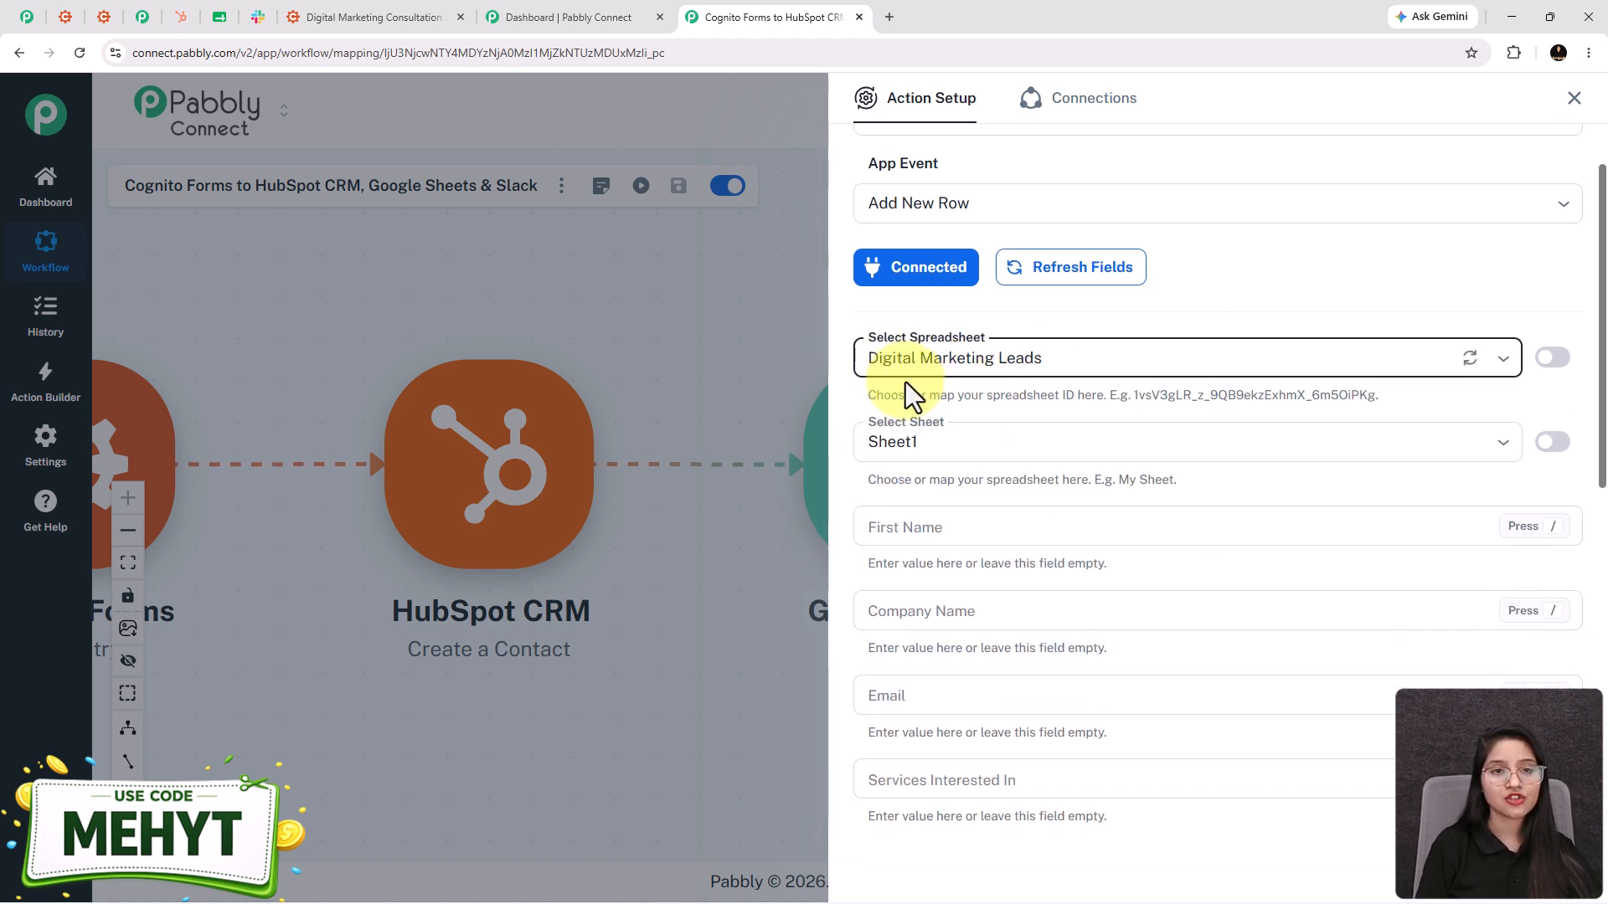
- Check the Digital Marketing Leads header row in Google Sheets, then return to Pabbly
left_click(220, 19)
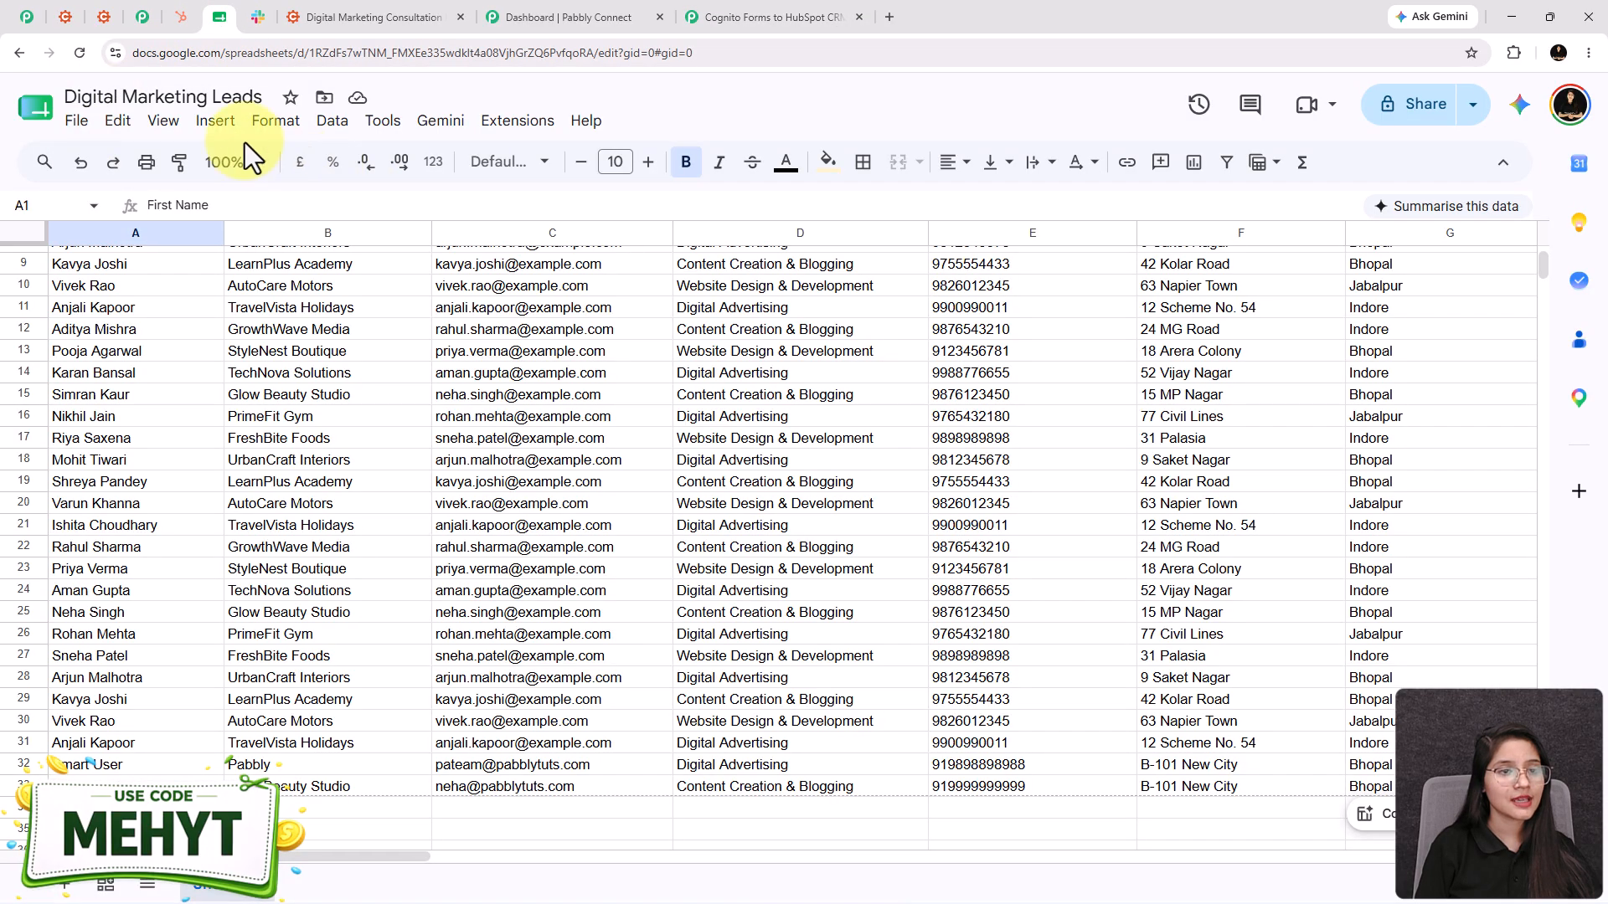
scroll(201, 322, "up", 3)
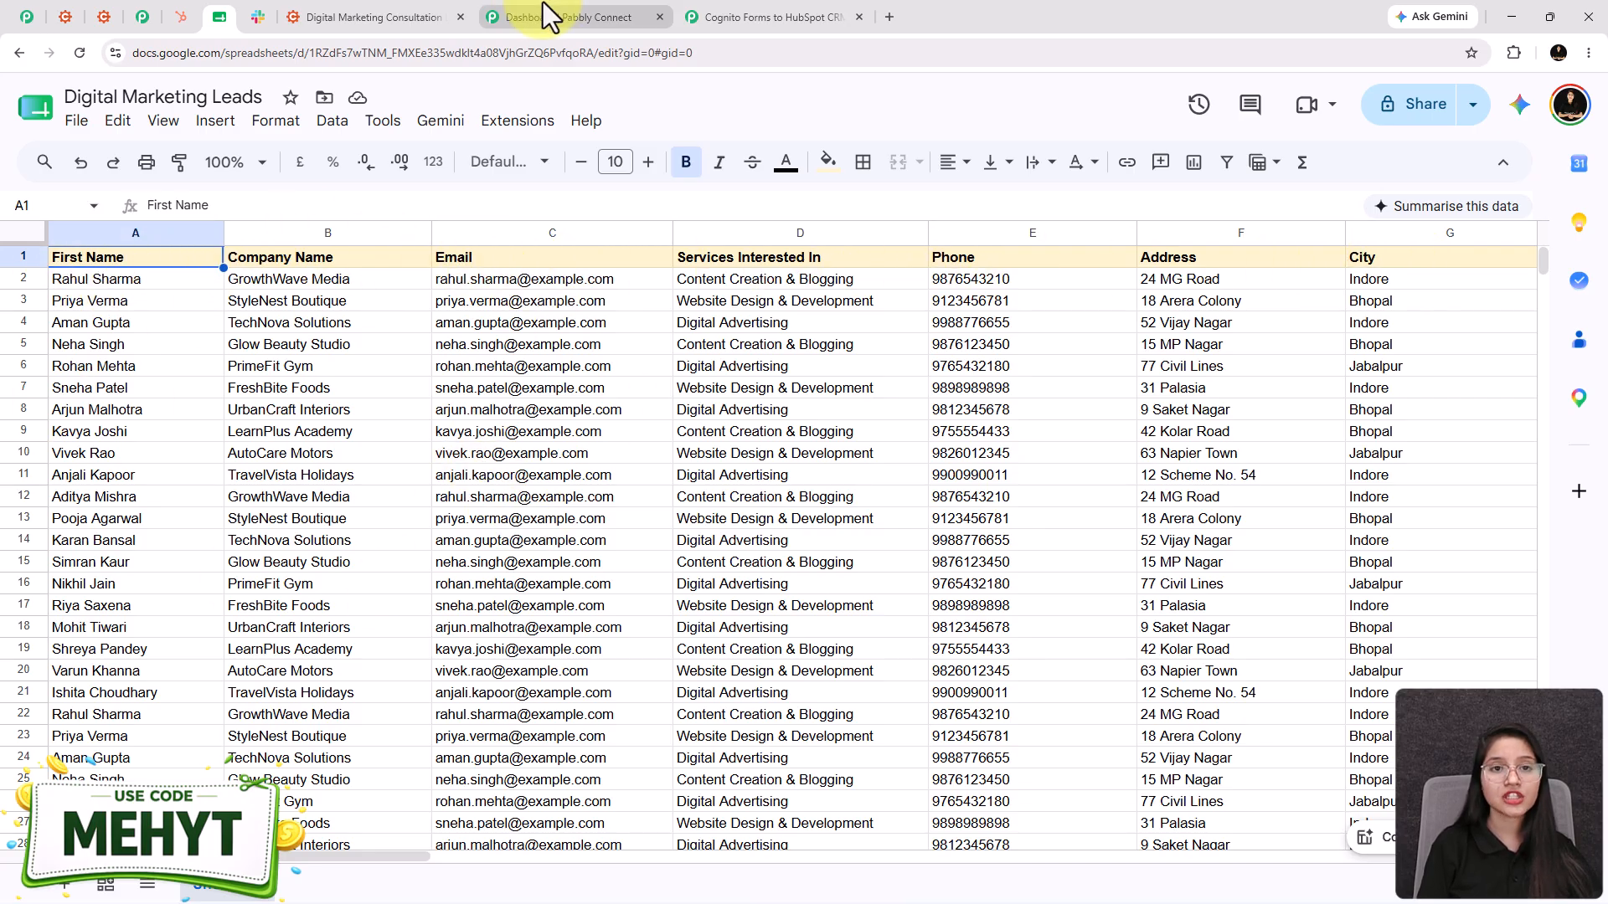
left_click(771, 17)
scroll(1070, 565, "down", 3)
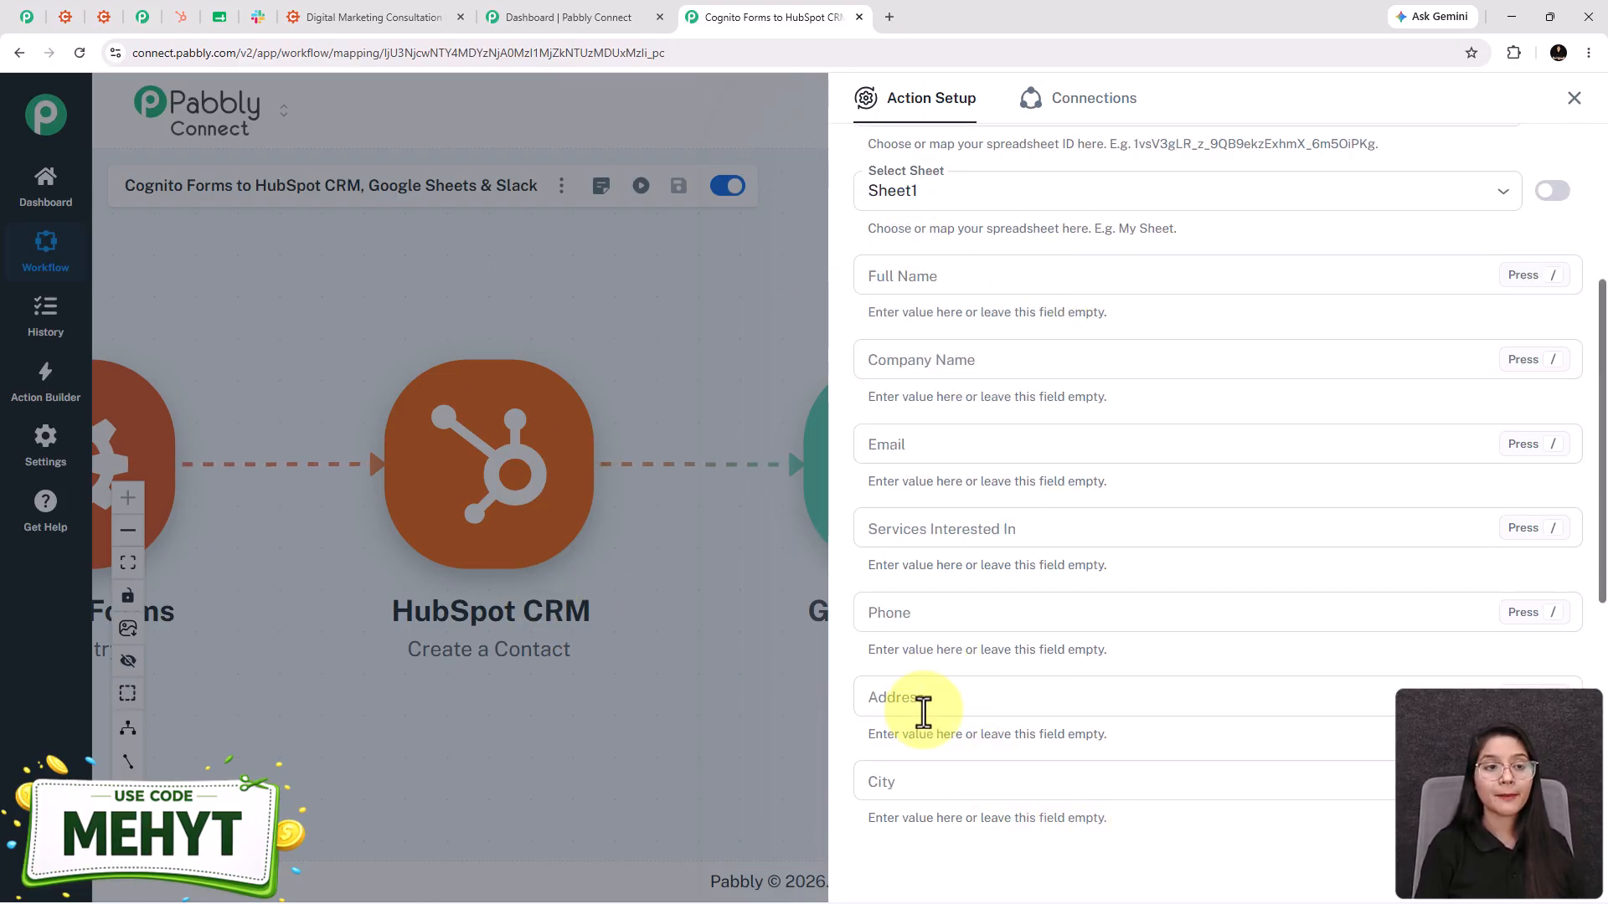
- Map the entry's full name into Full Name and CompanyBusinessName into Company Name
left_click(874, 266)
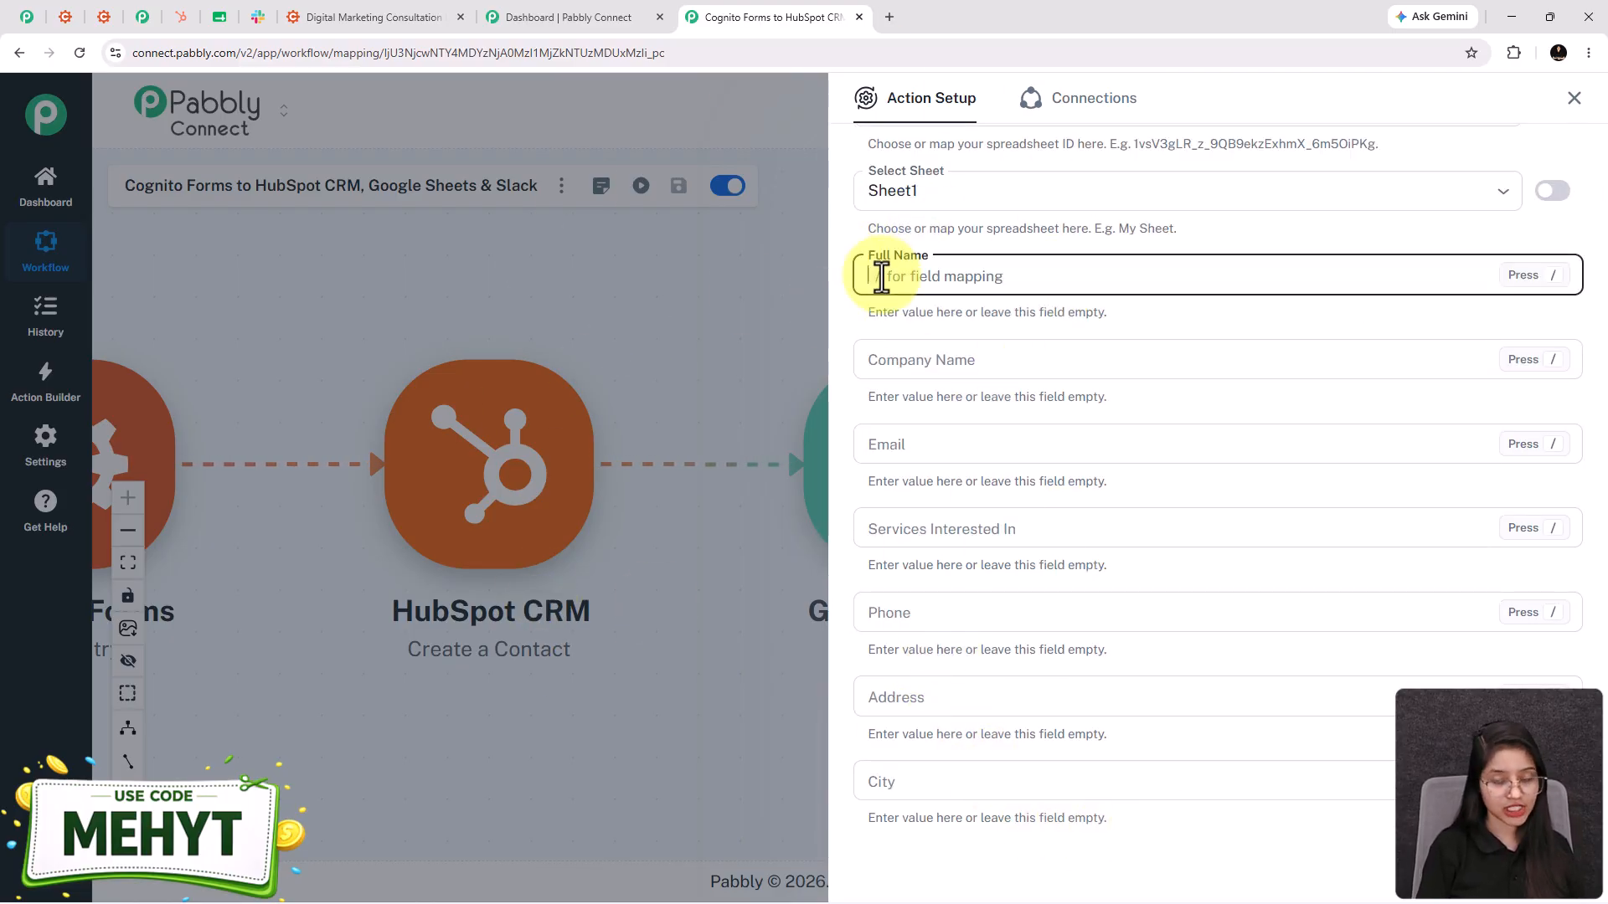
type("/")
left_click(950, 400)
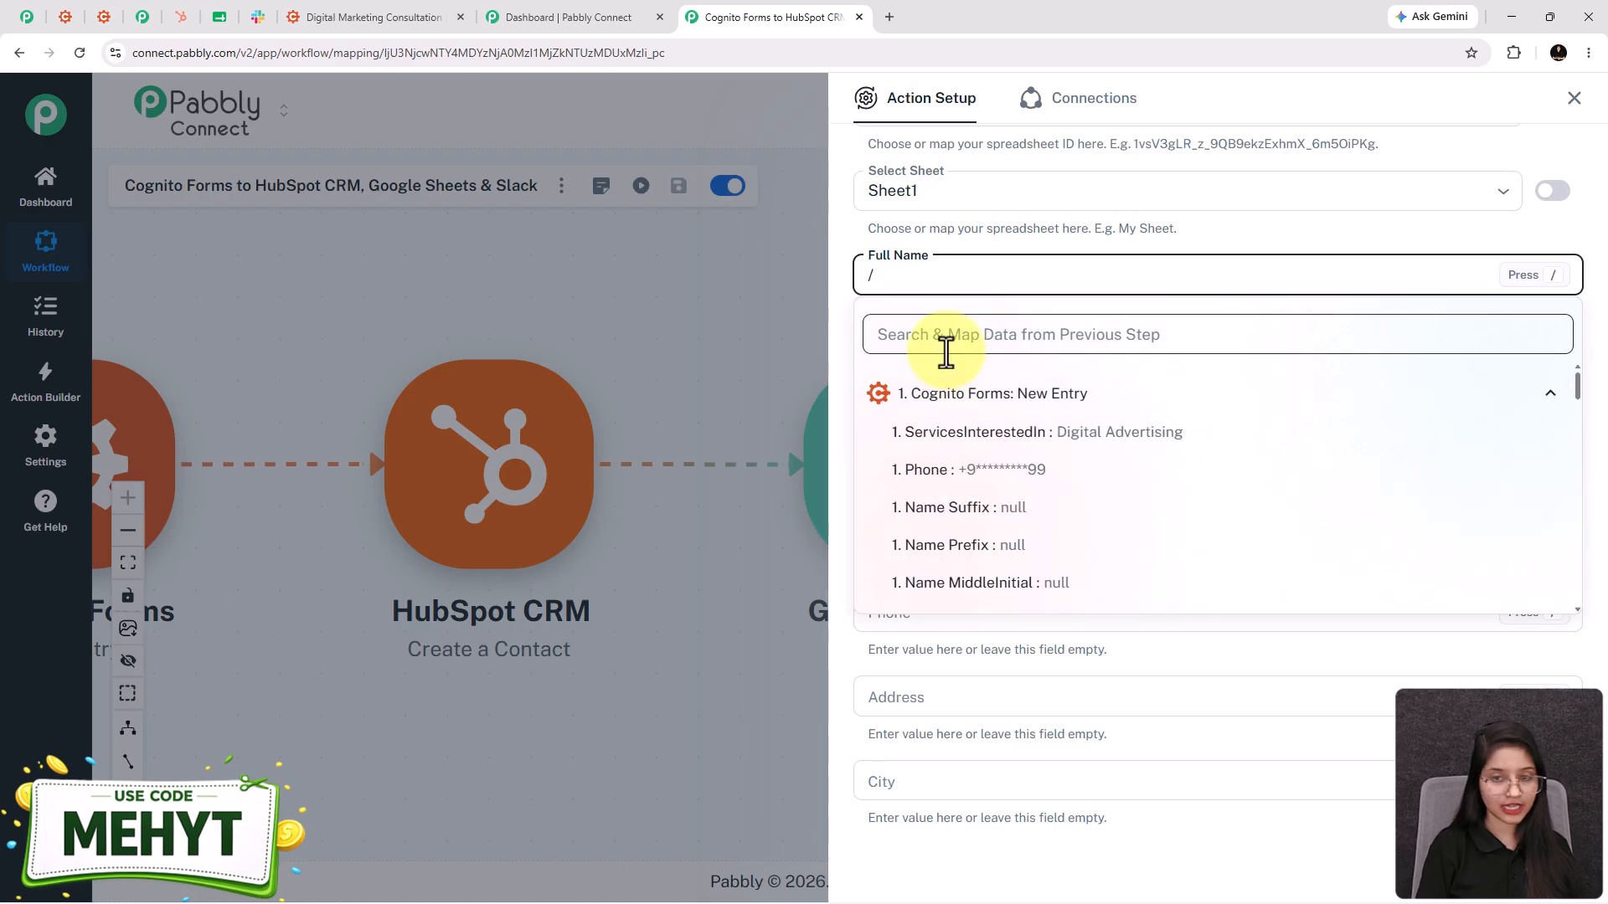
left_click(942, 334)
type("t: Te")
type("st")
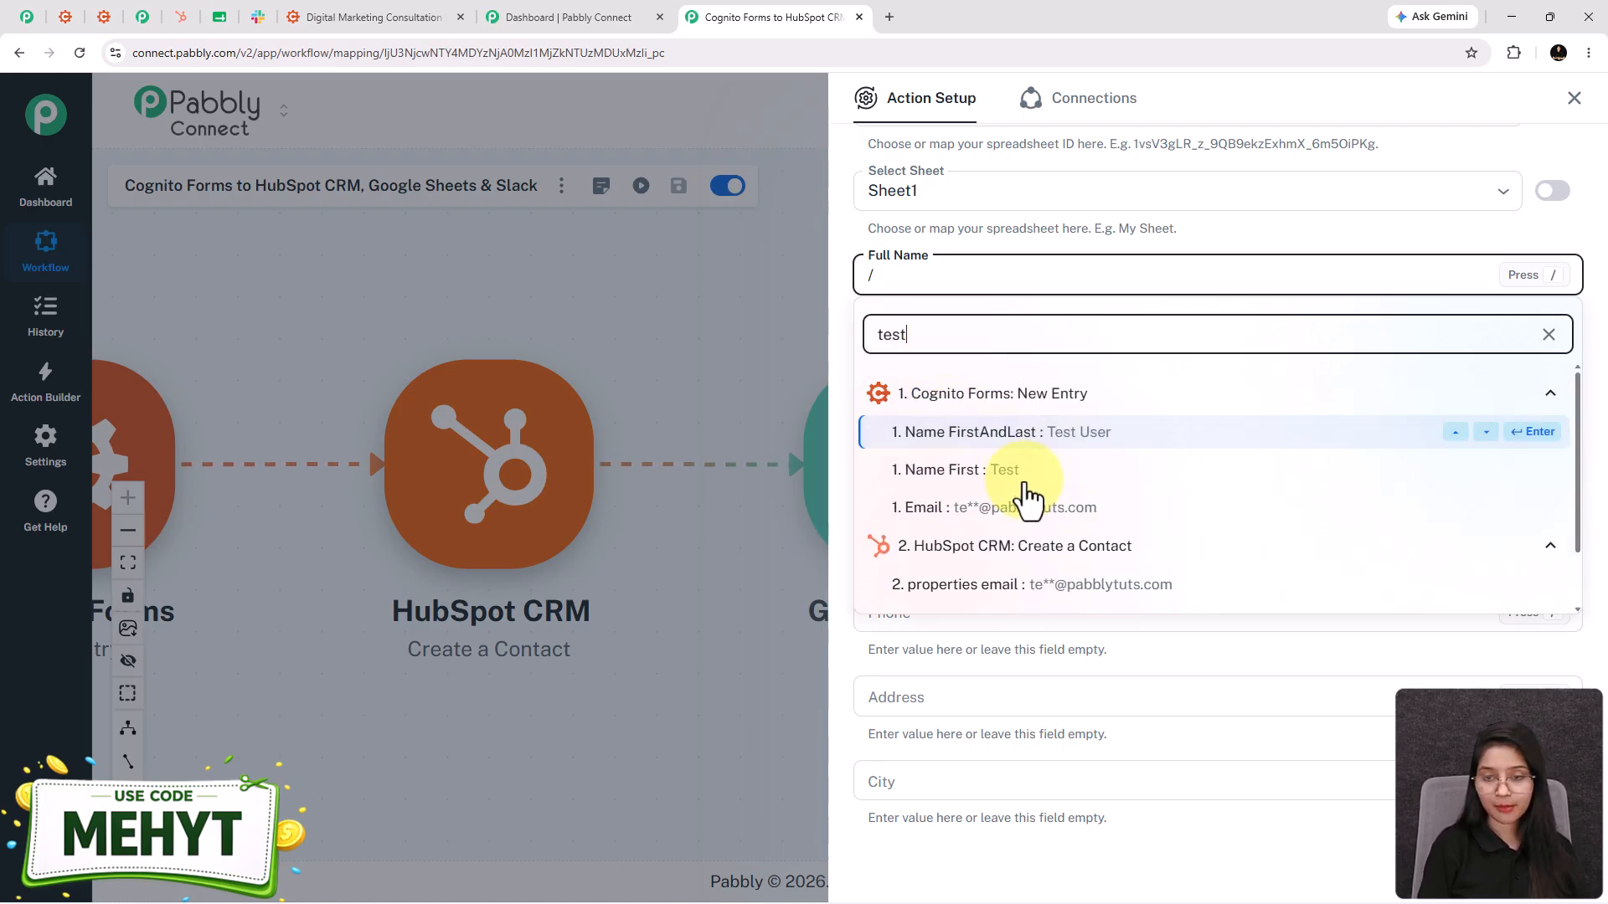
left_click(1002, 435)
left_click(899, 363)
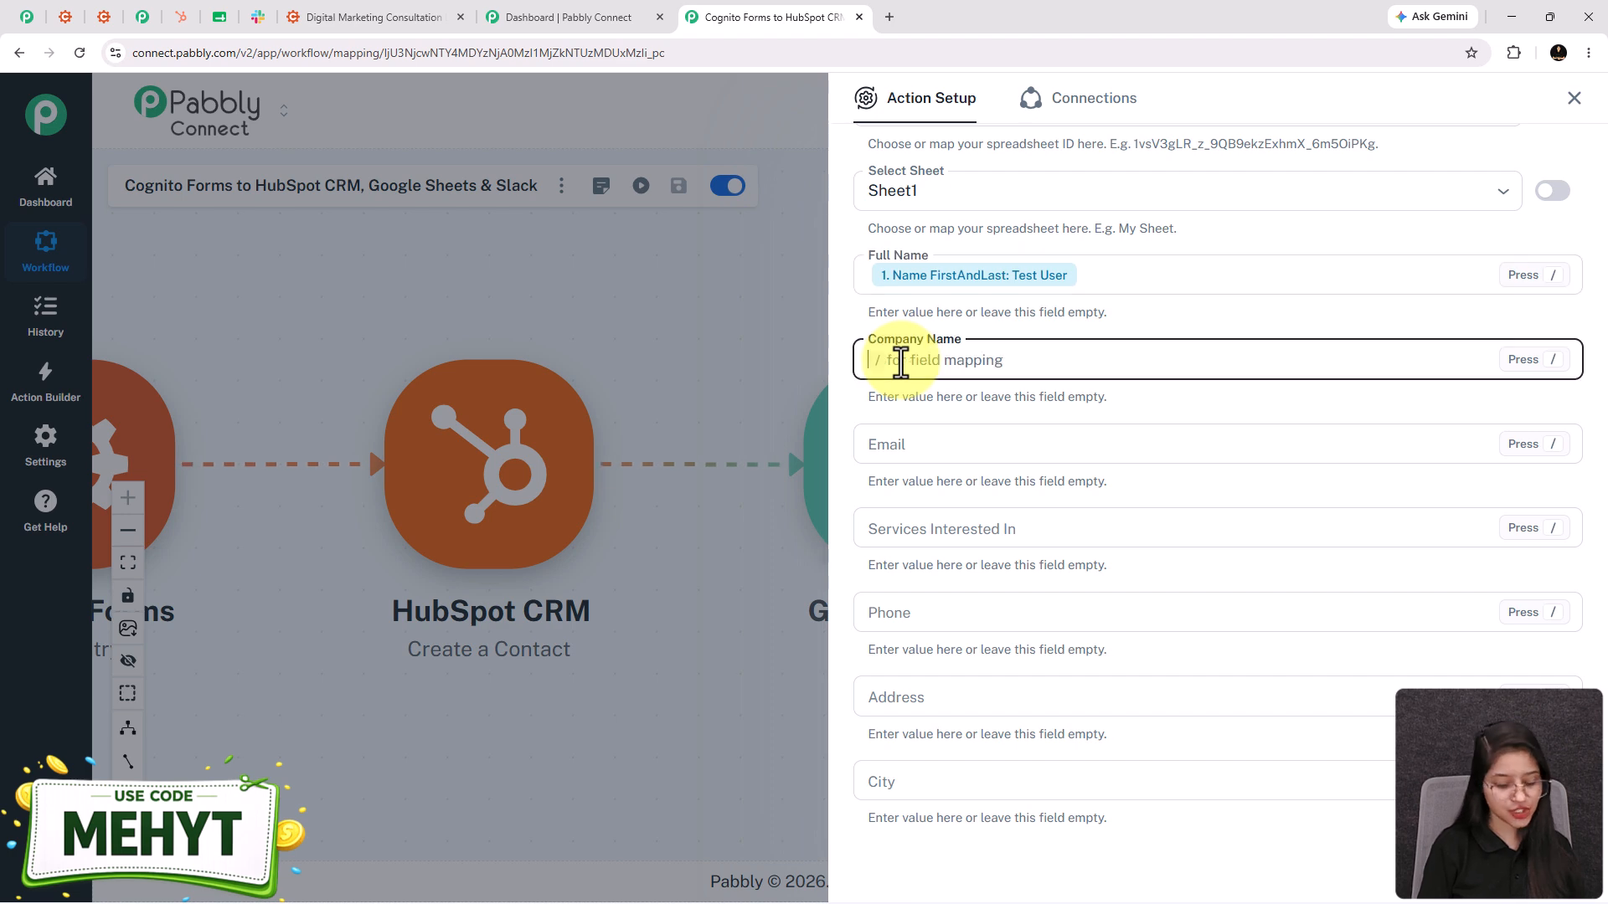
type("/")
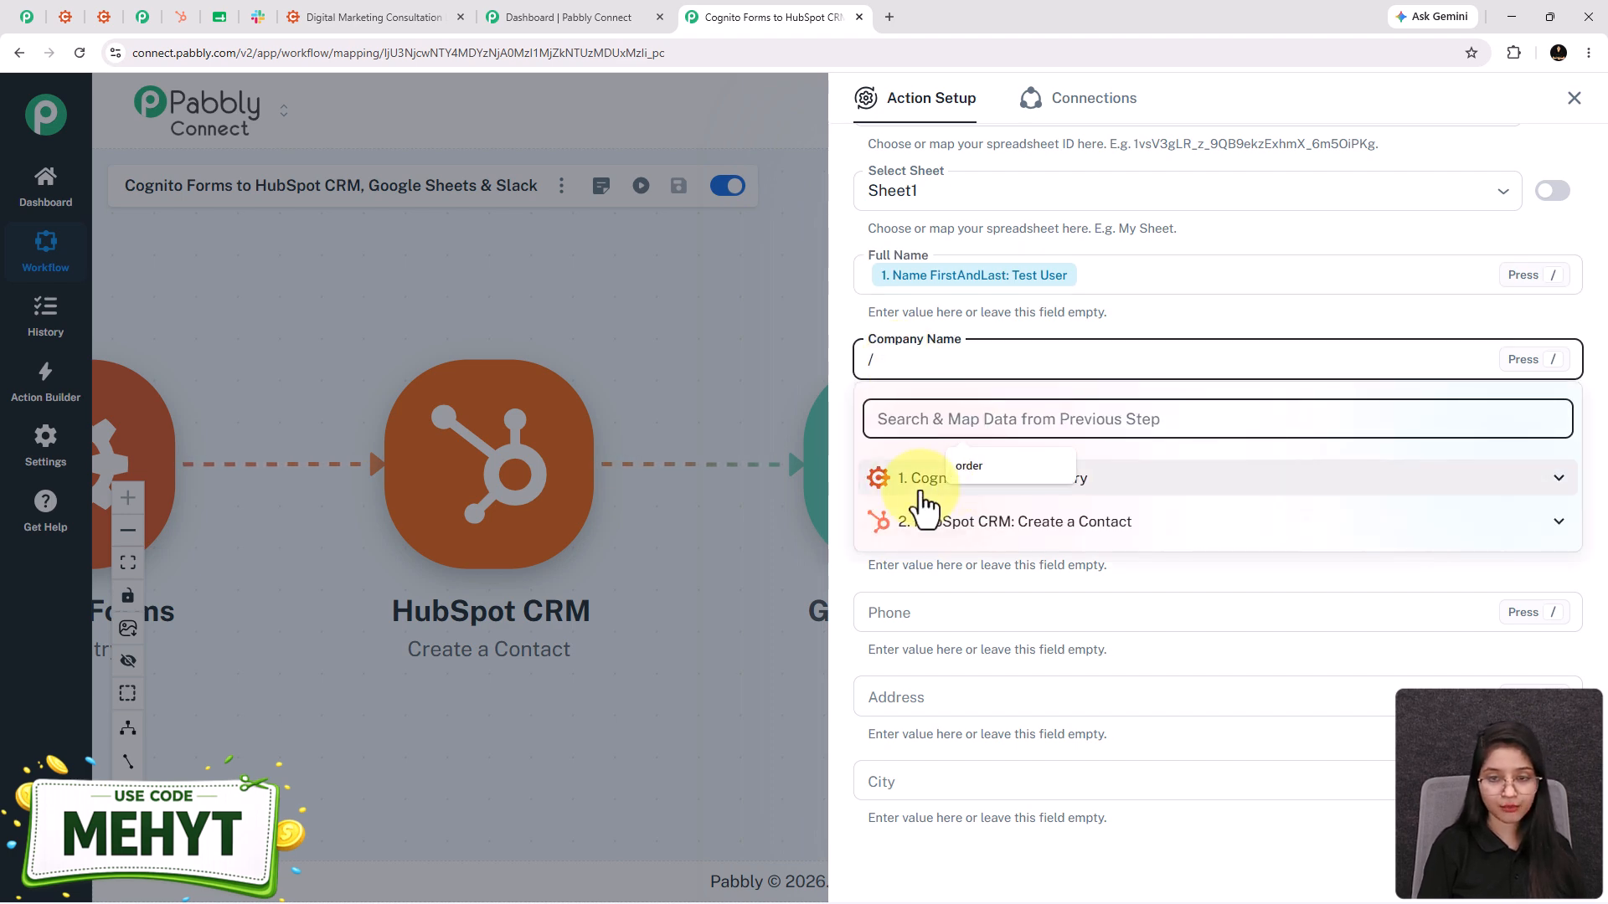
left_click(934, 479)
left_click(927, 431)
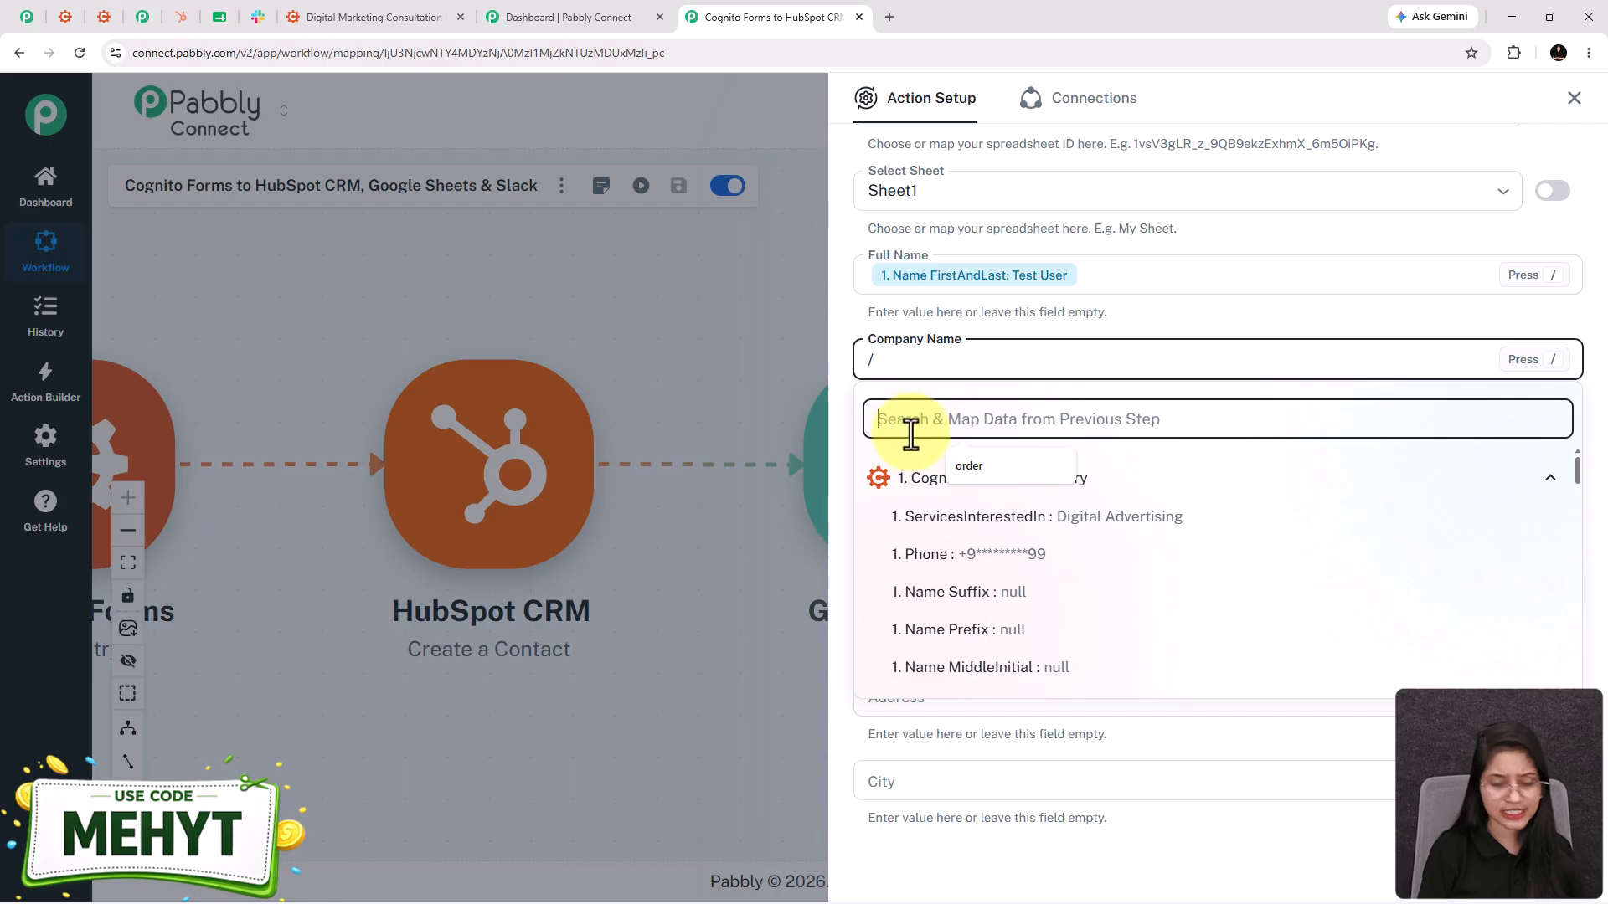
type("company")
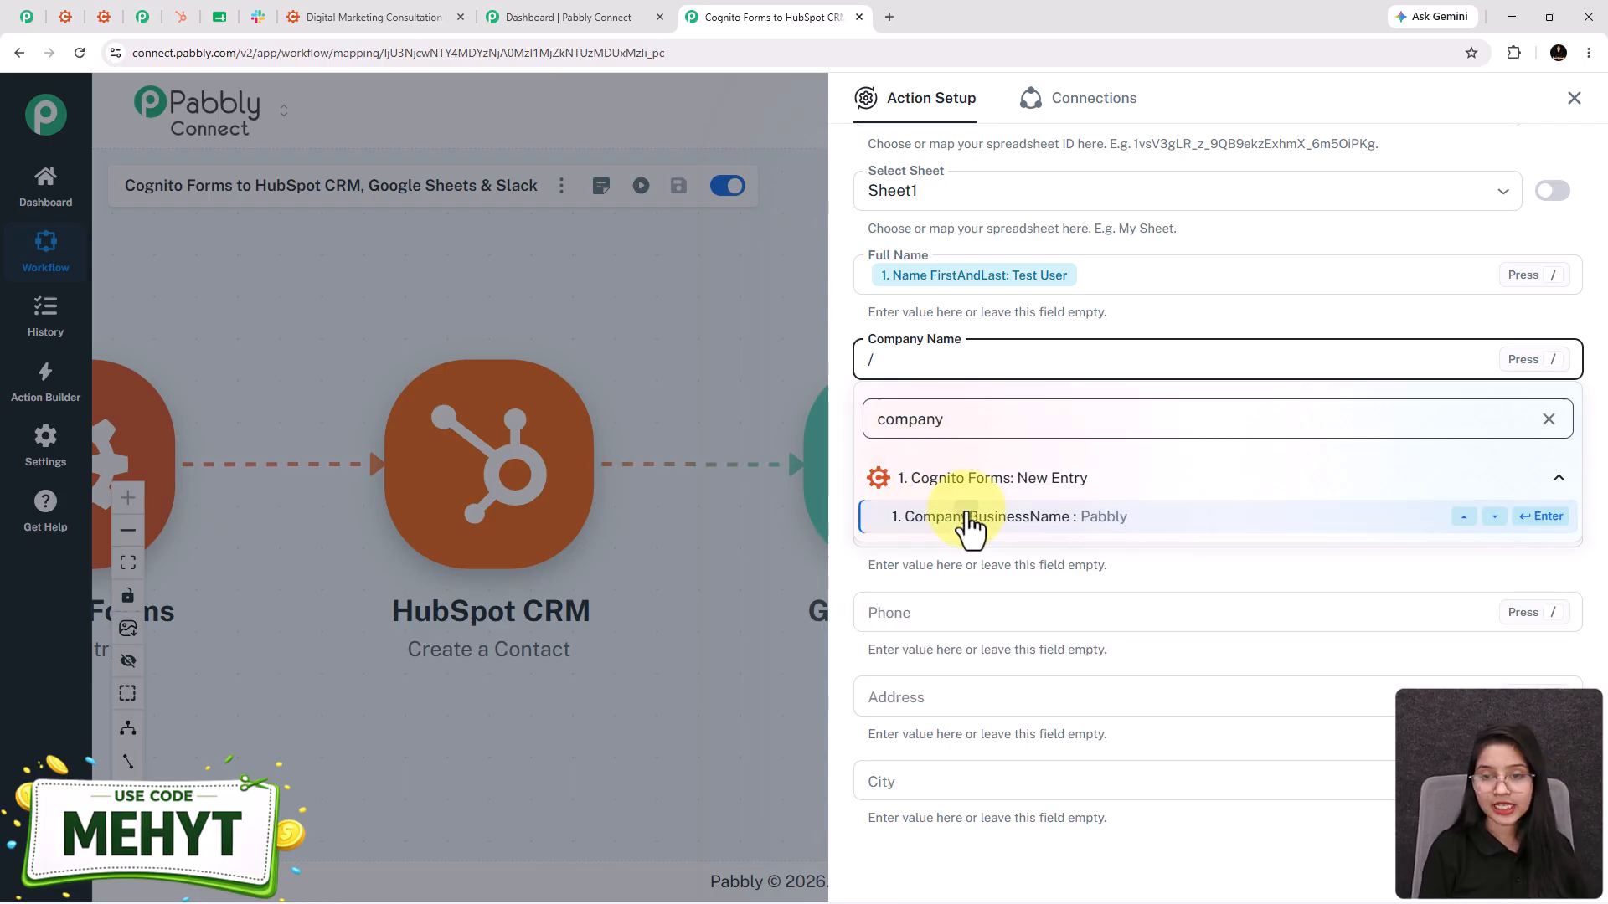
left_click(962, 526)
- Map the form's Email, ServicesInterestedIn and Phone answers into their sheet columns
left_click(900, 455)
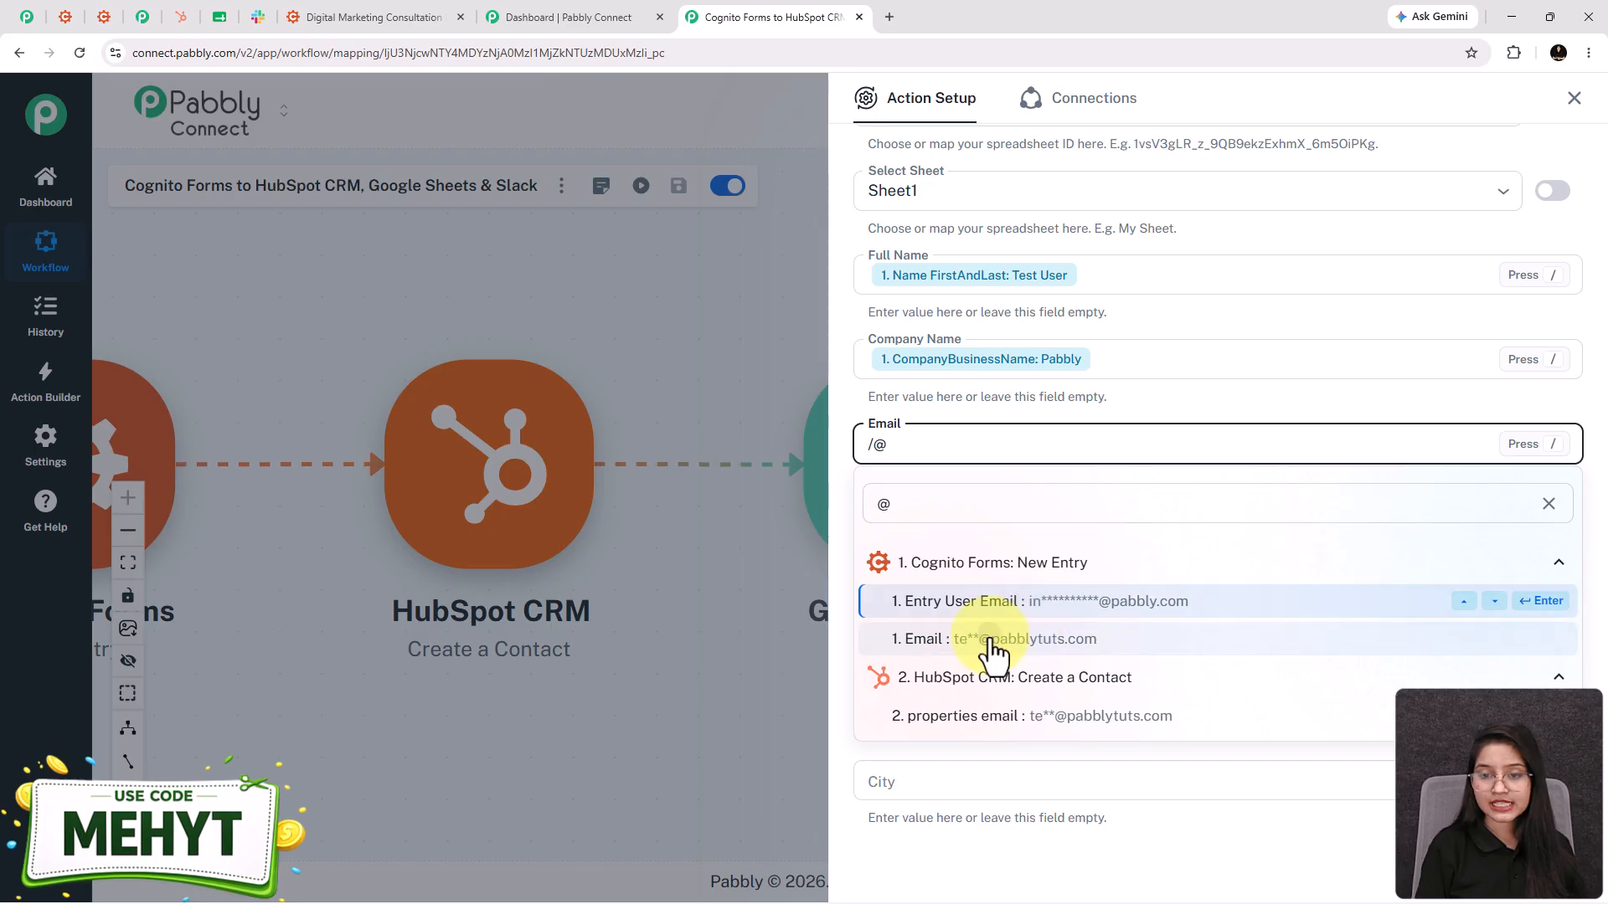
left_click(984, 642)
left_click(927, 528)
type("/")
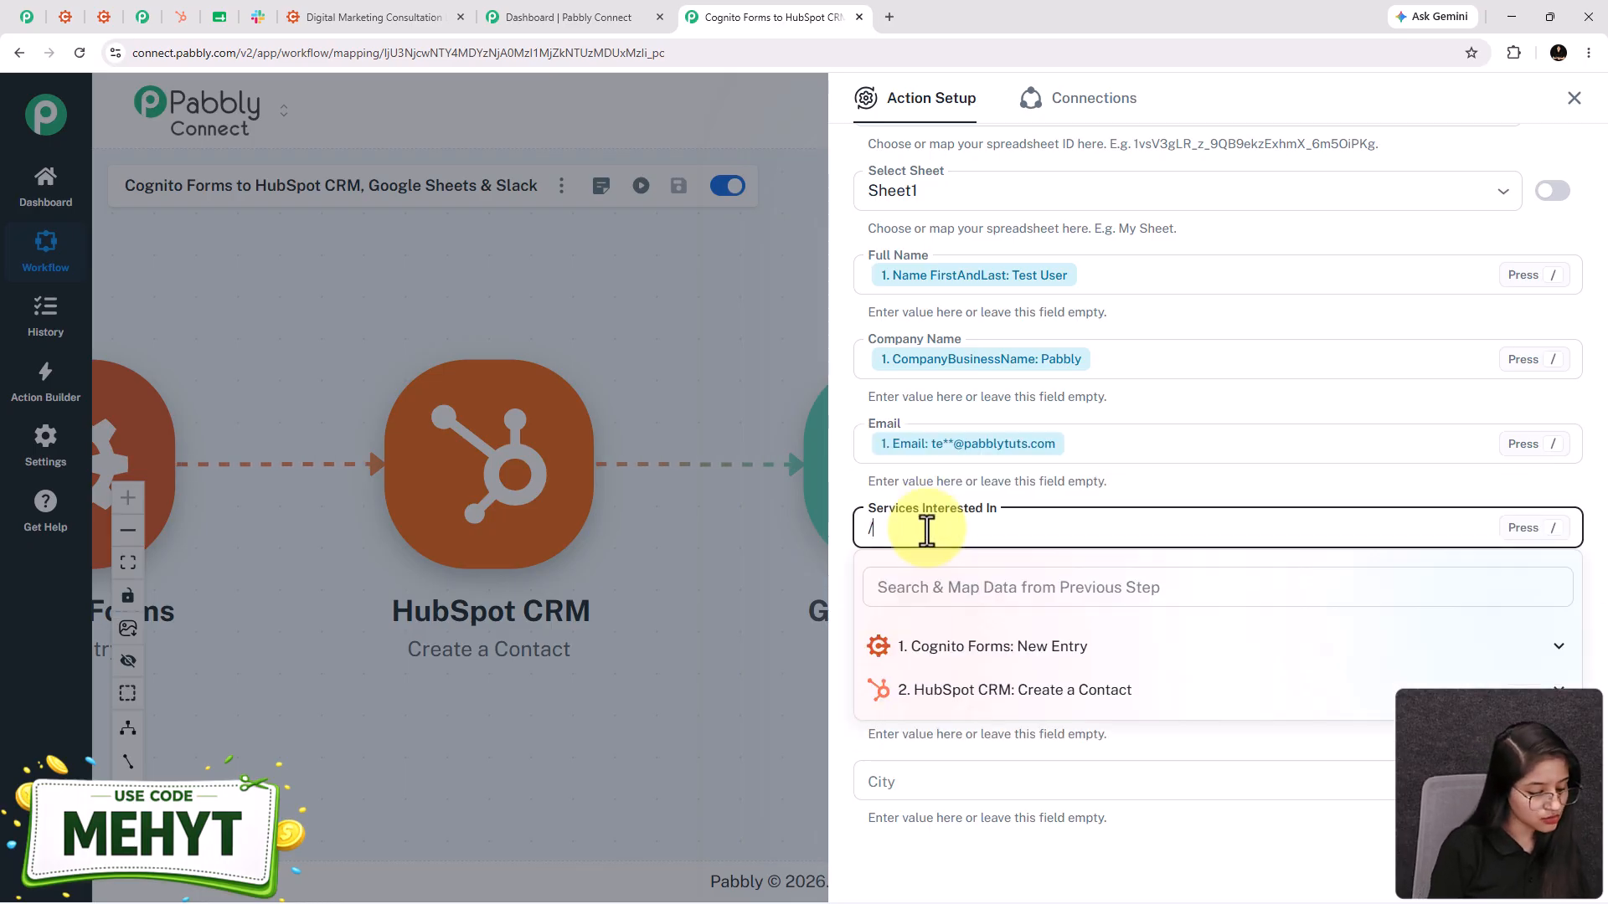
type("digi")
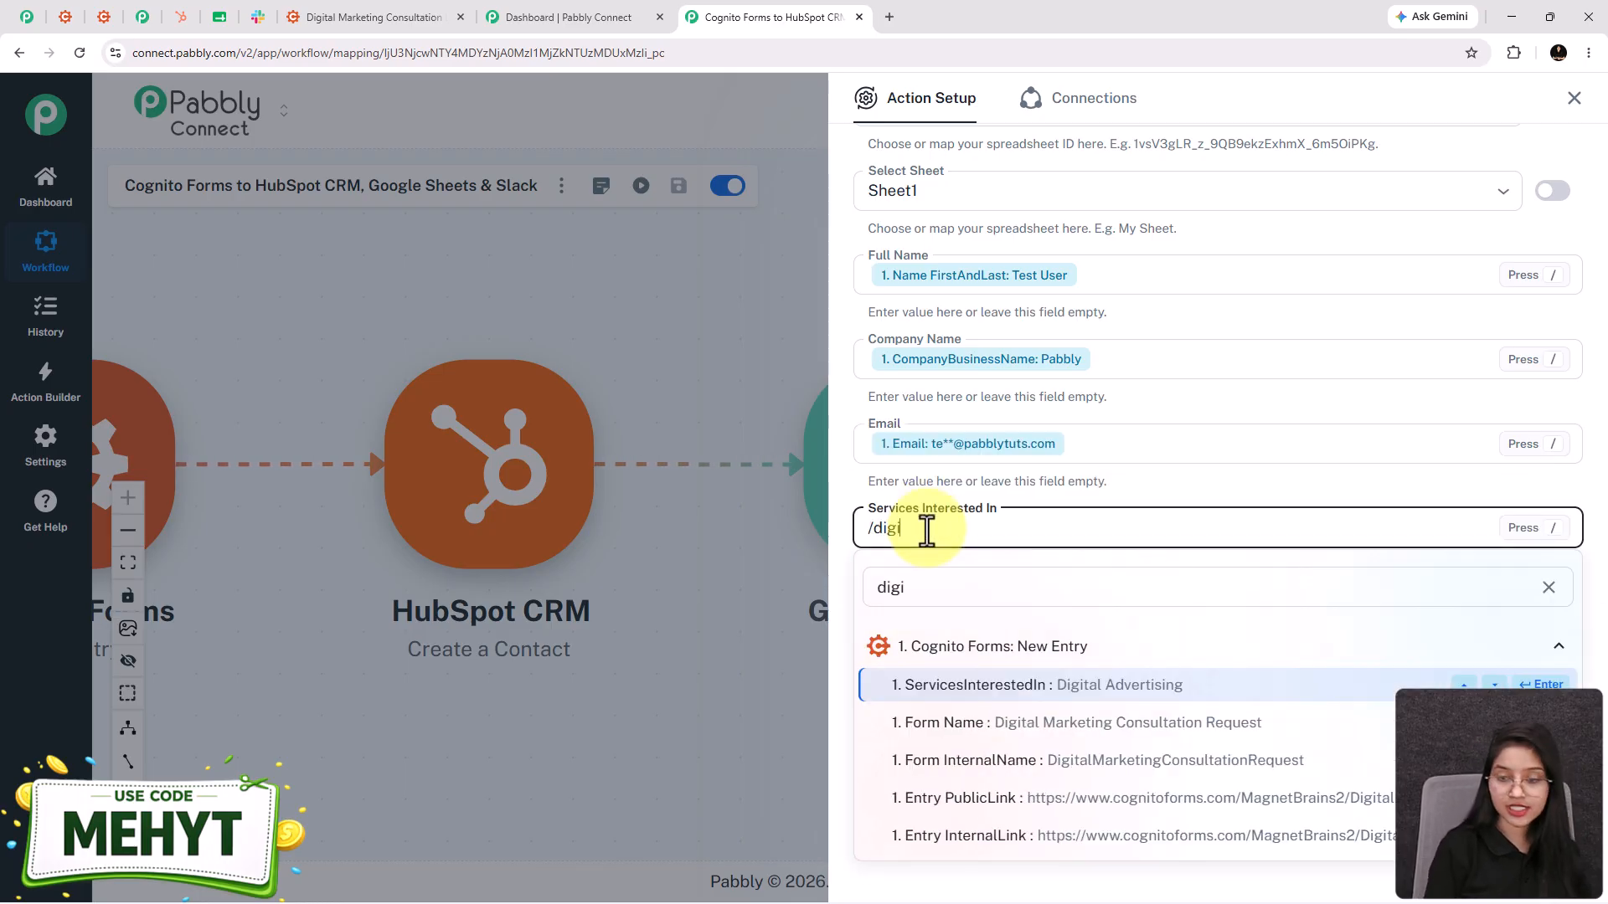
left_click(1011, 699)
scroll(949, 615, "down", 1)
left_click(917, 540)
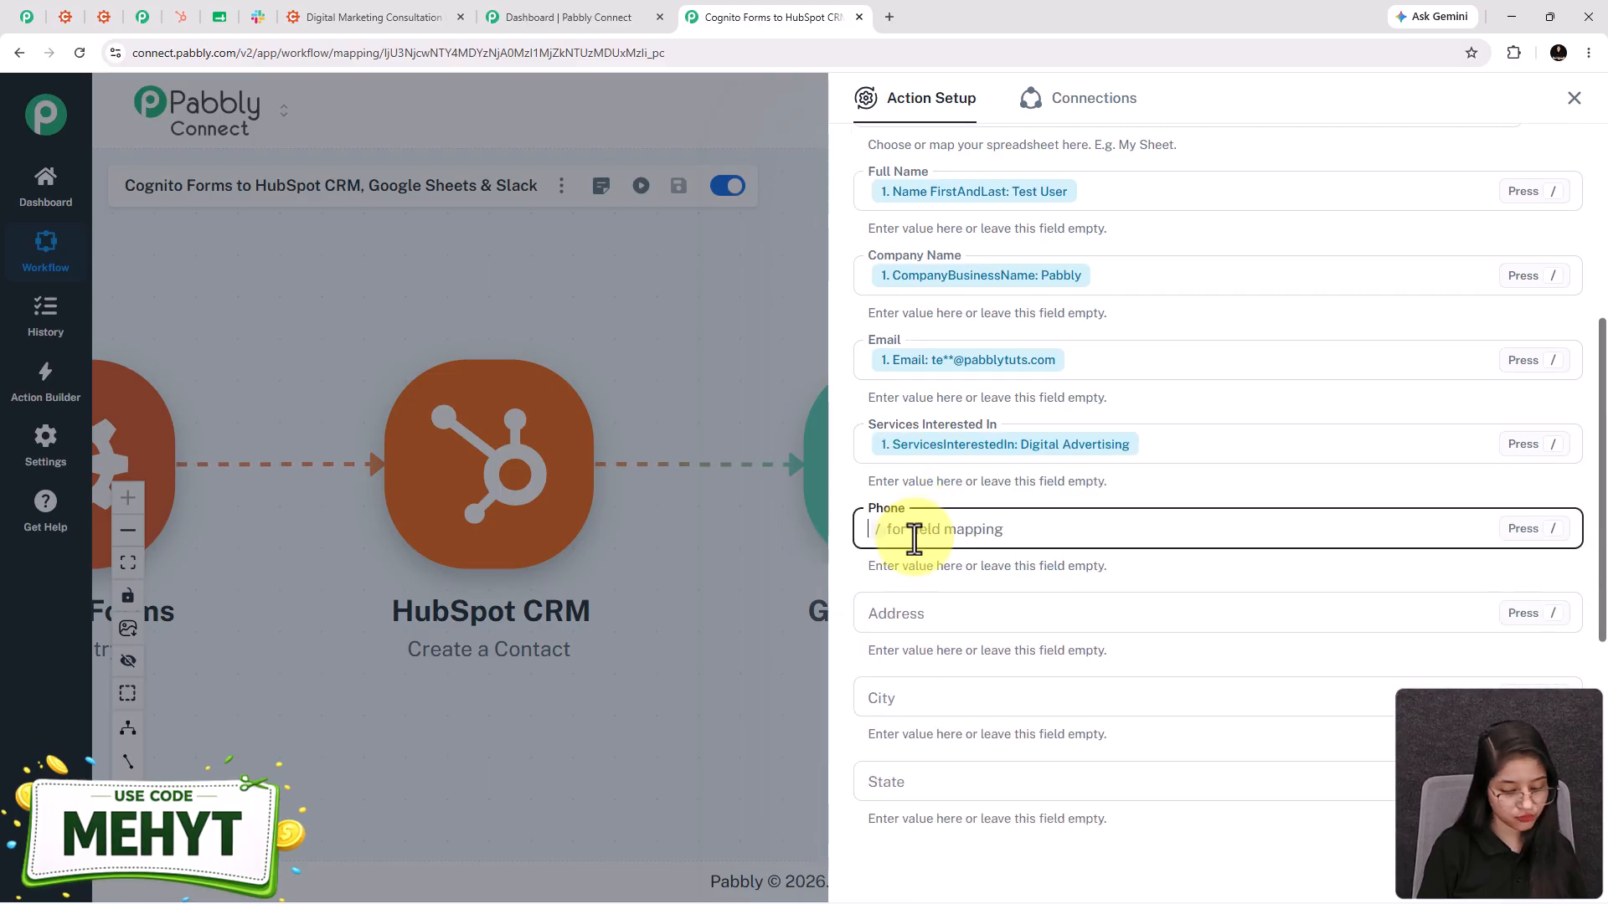
type("/99")
left_click(969, 685)
- Save the Google Sheets step and send a test row
scroll(955, 519, "down", 2)
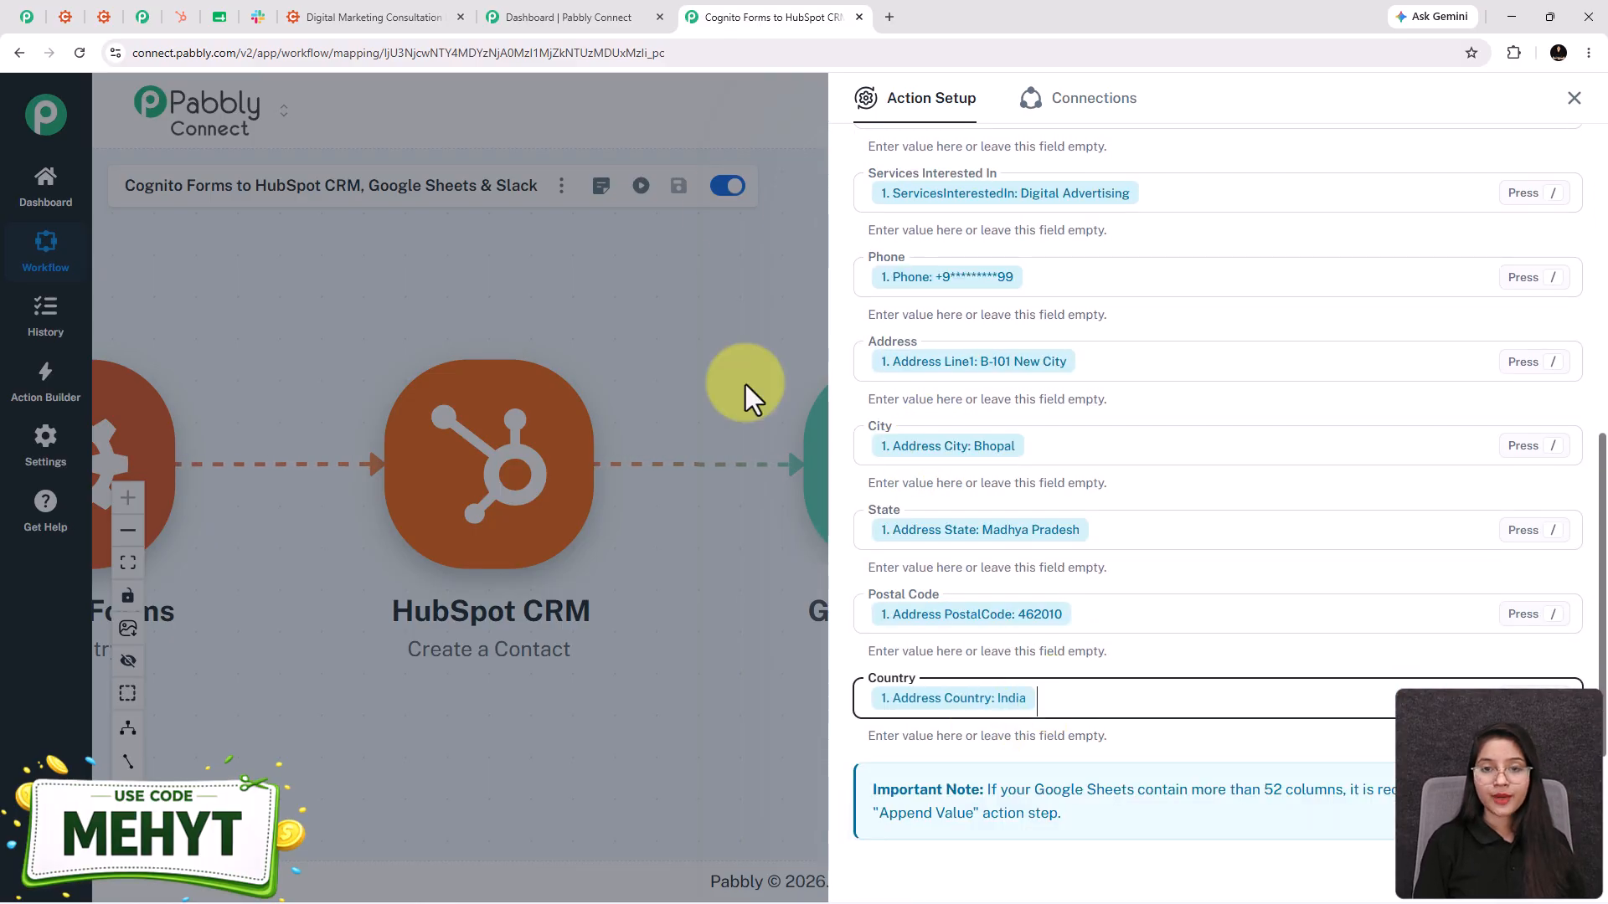
scroll(1148, 707, "down", 2)
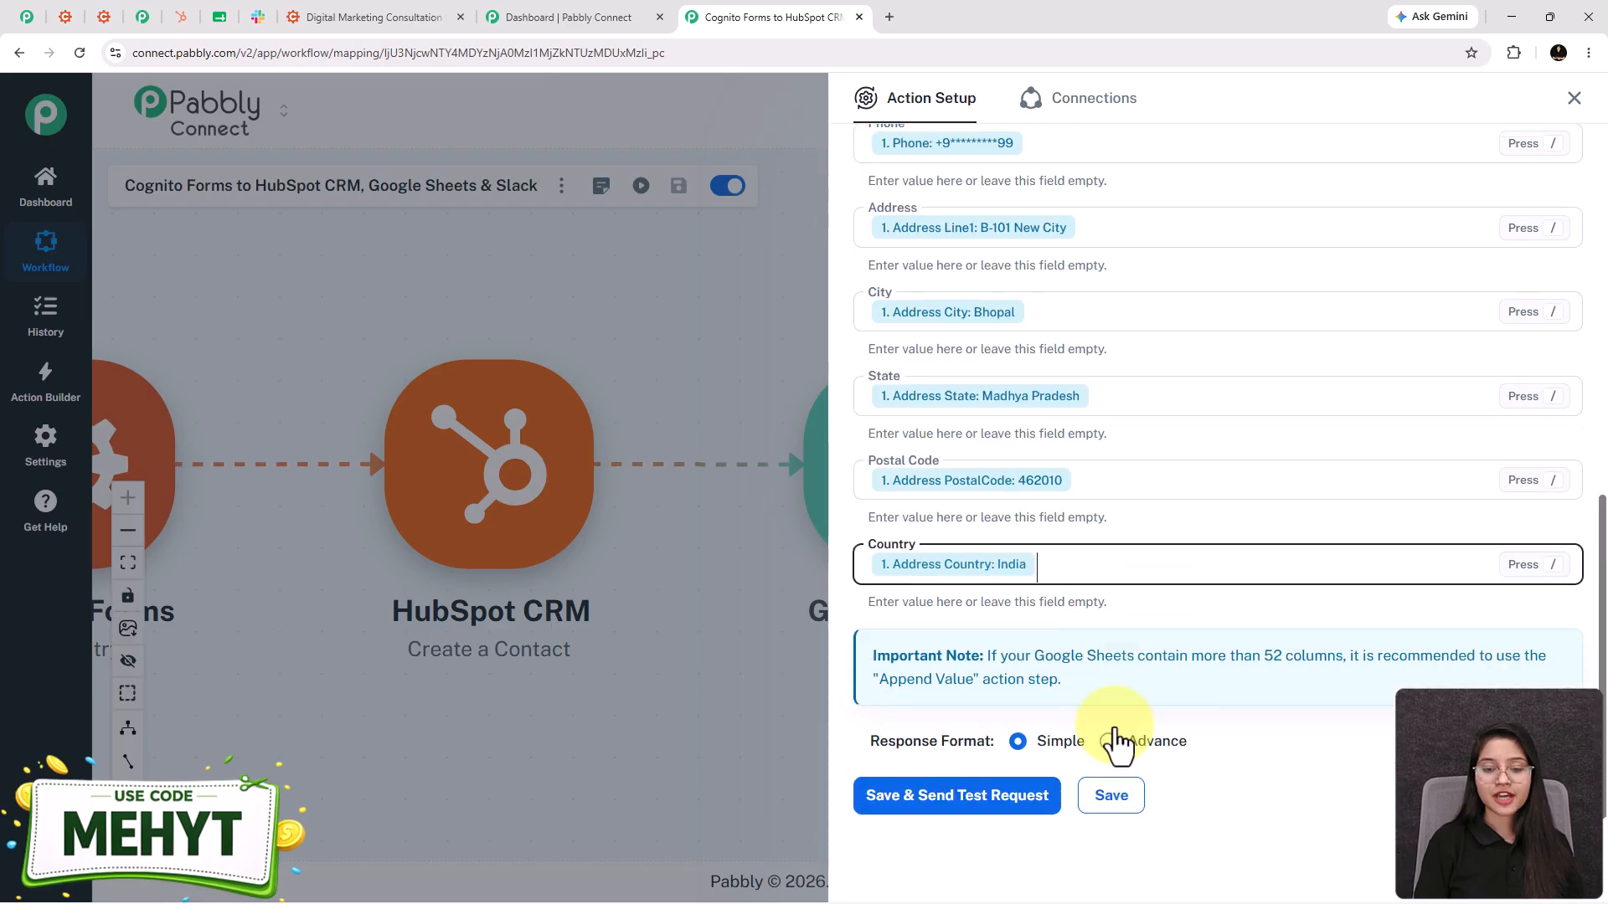
left_click(903, 751)
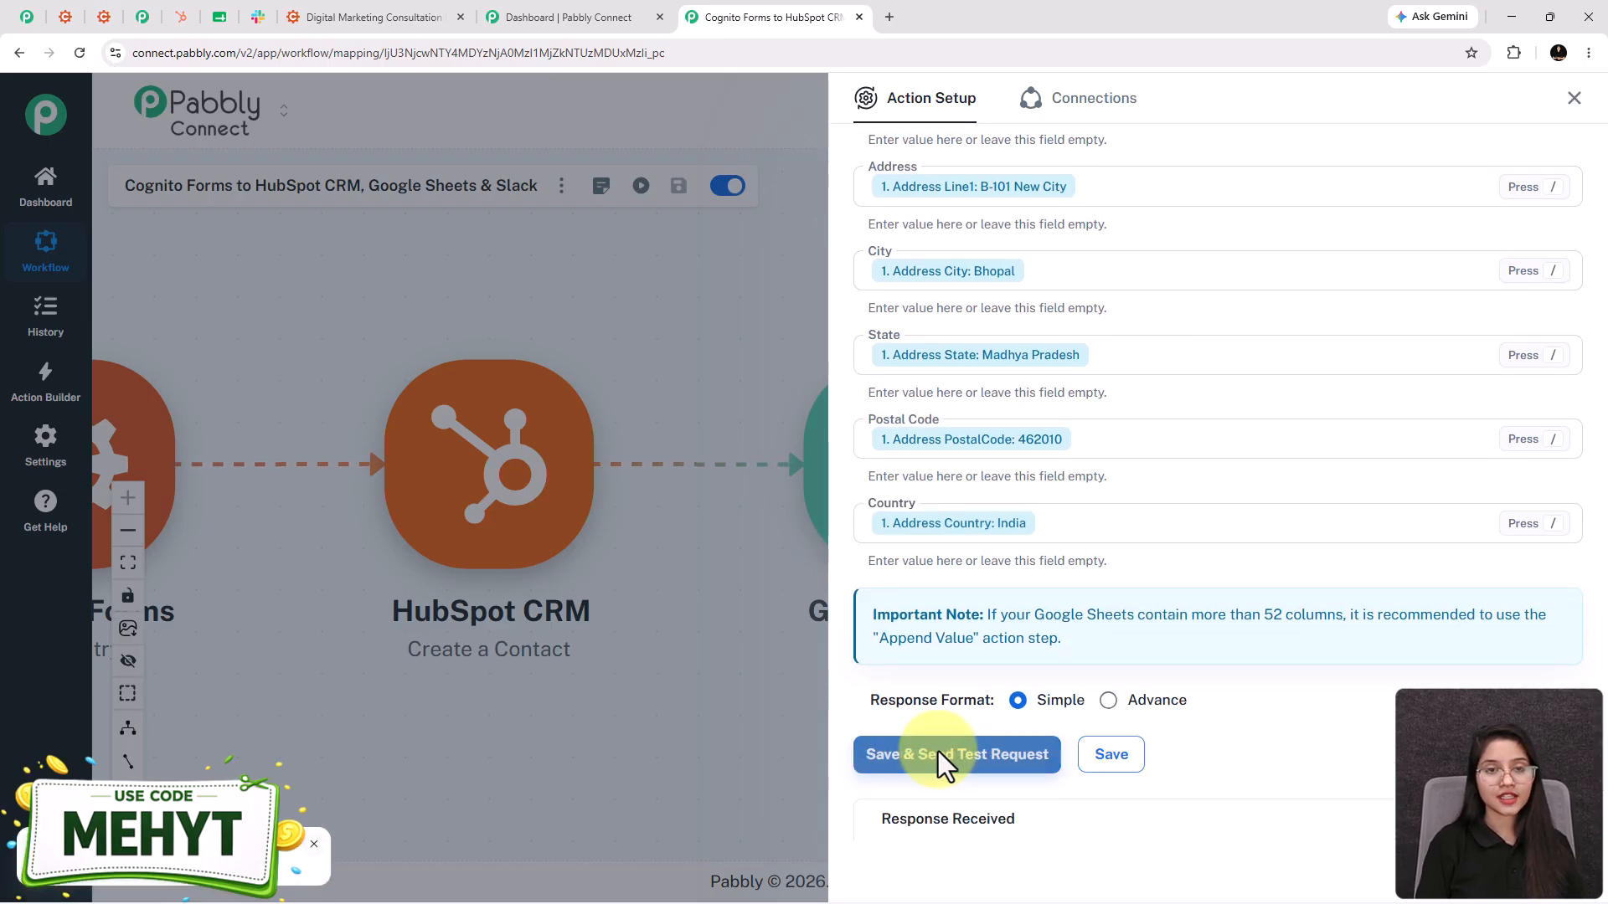
- Verify row 34 of Digital Marketing Leads holds Test User, then save the Google Sheets step
scroll(1427, 576, "down", 5)
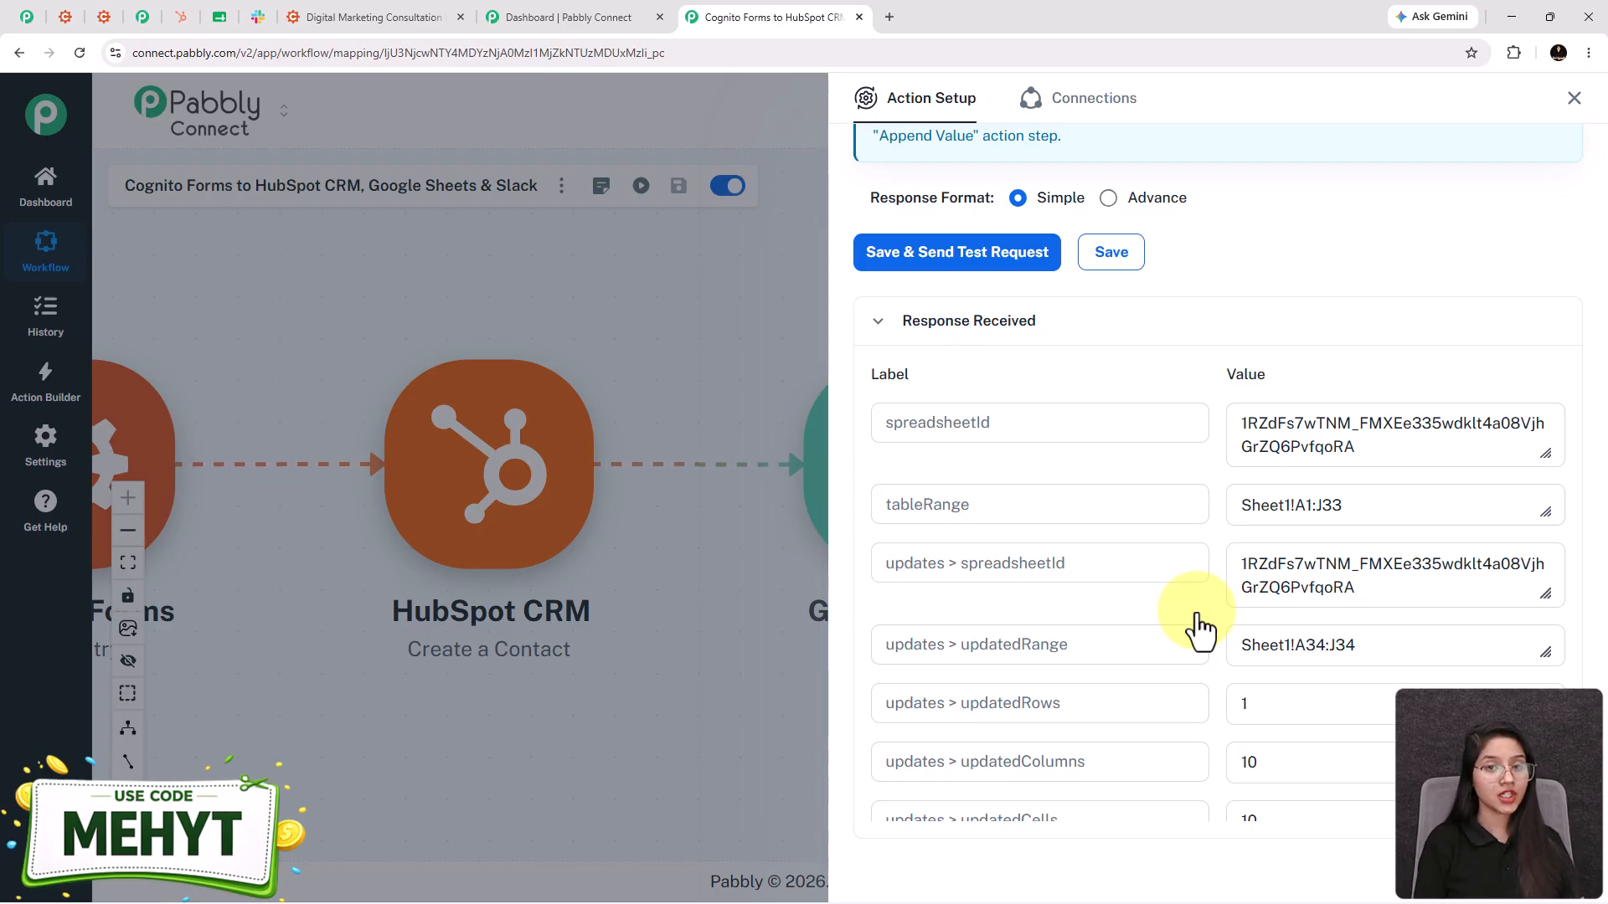
left_click(219, 17)
scroll(560, 551, "down", 6)
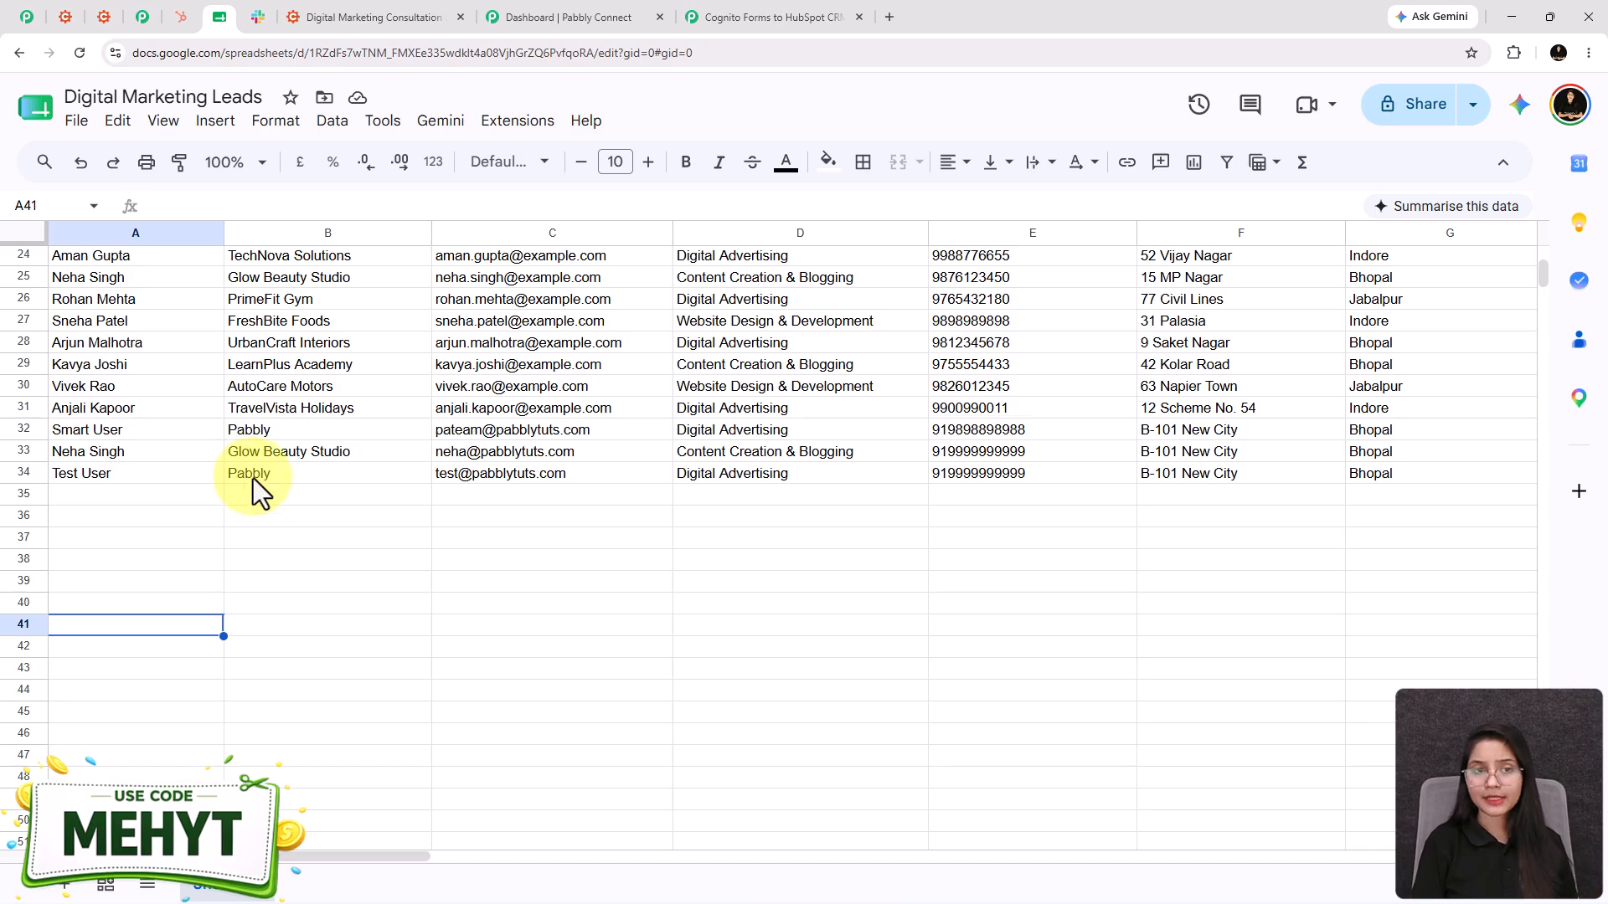
scroll(498, 489, "up", 6)
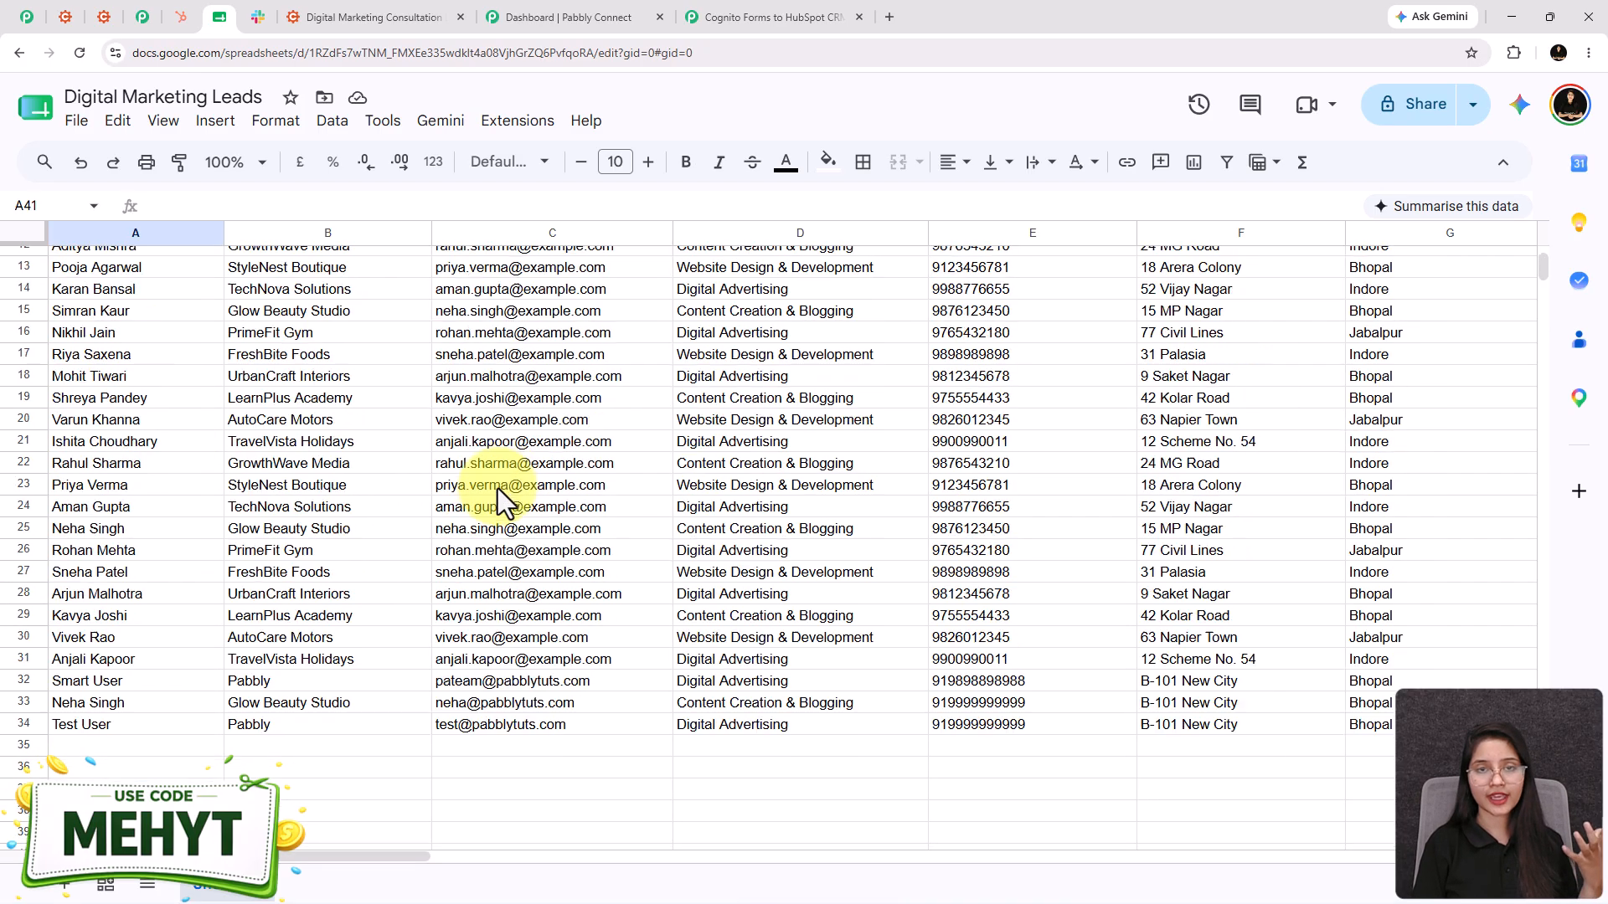
left_click(779, 14)
left_click(1119, 267)
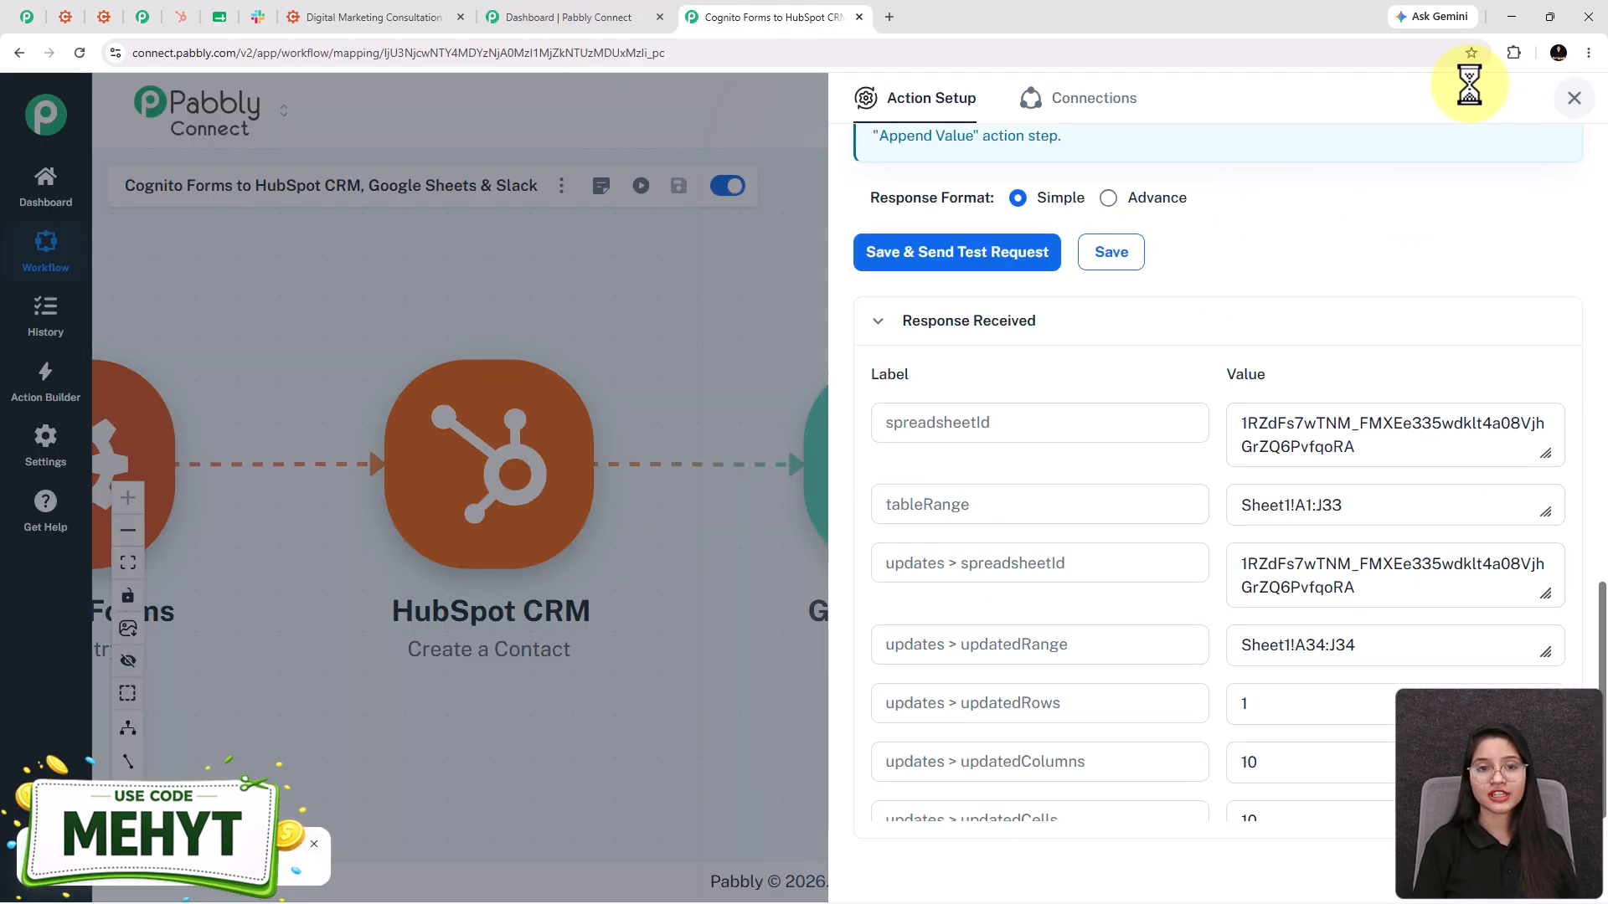
- Close the Google Sheets step and open the Slack Send Channel Message step
left_click(1574, 98)
left_click_drag(1184, 743, 992, 732)
mouse_move(1233, 495)
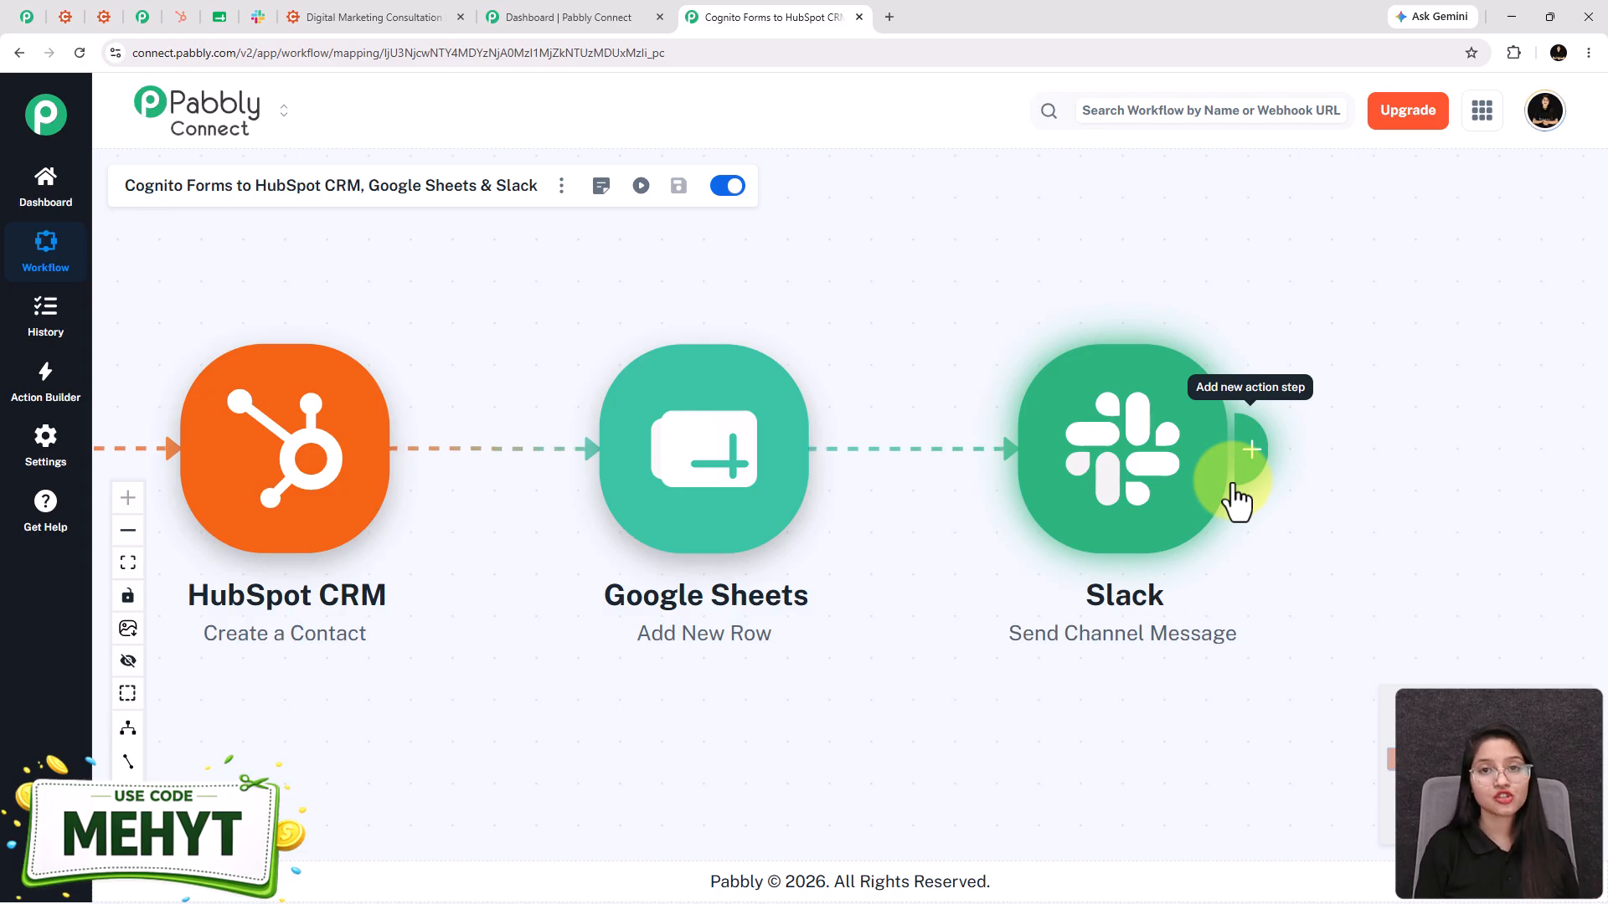
left_click(1132, 515)
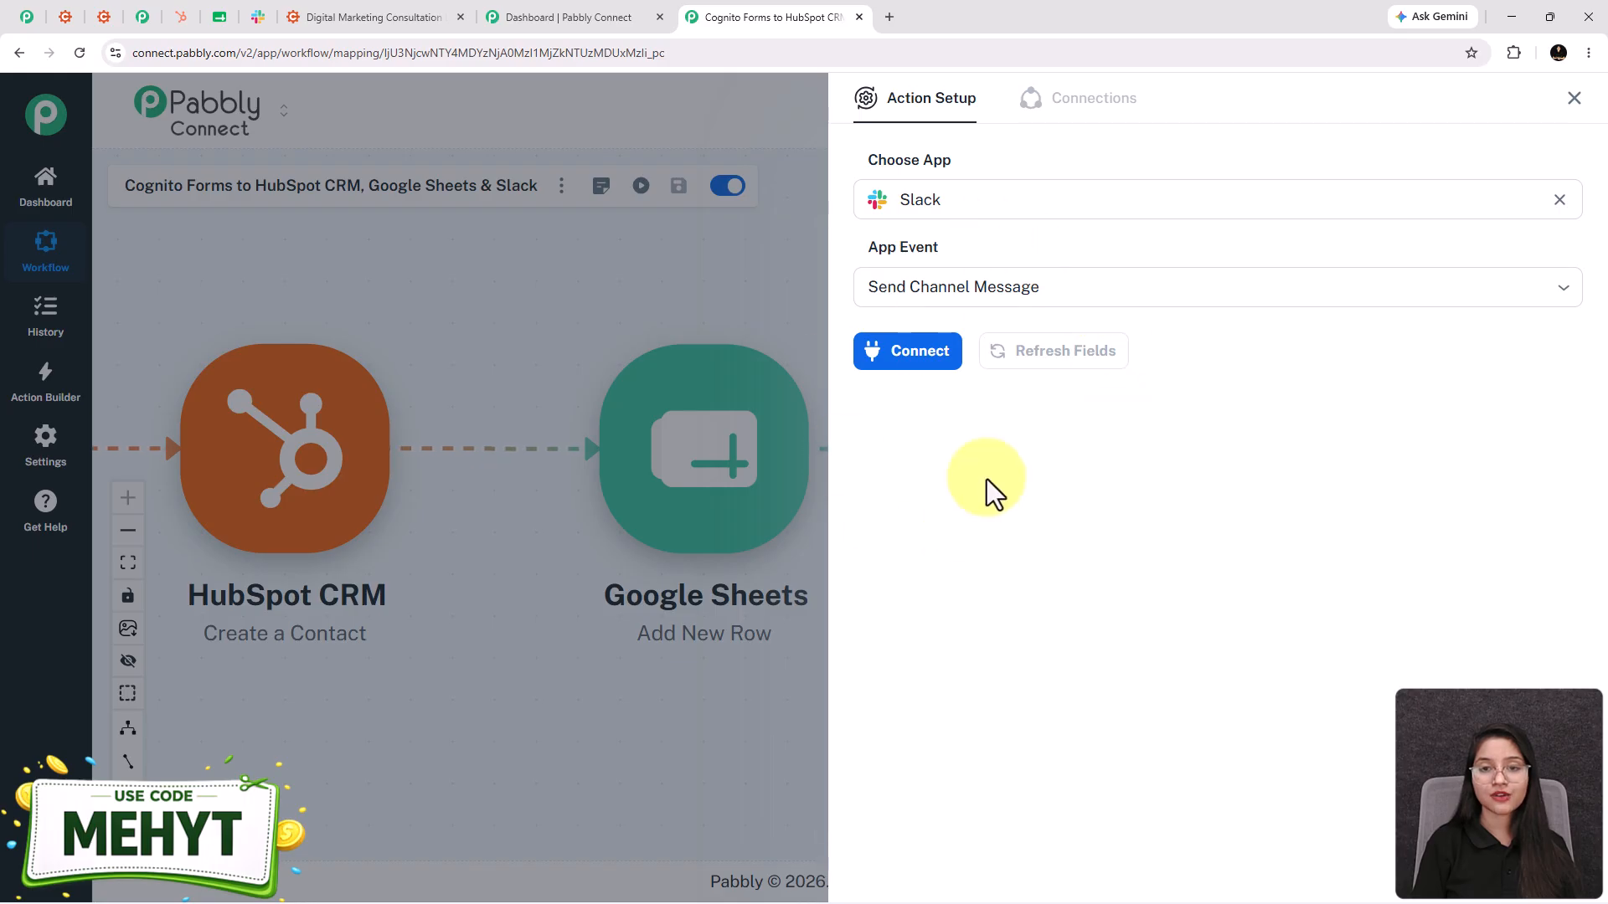
- Add a new Slack connection using a bot token and allow Pabbly Connect workspace access
left_click(918, 352)
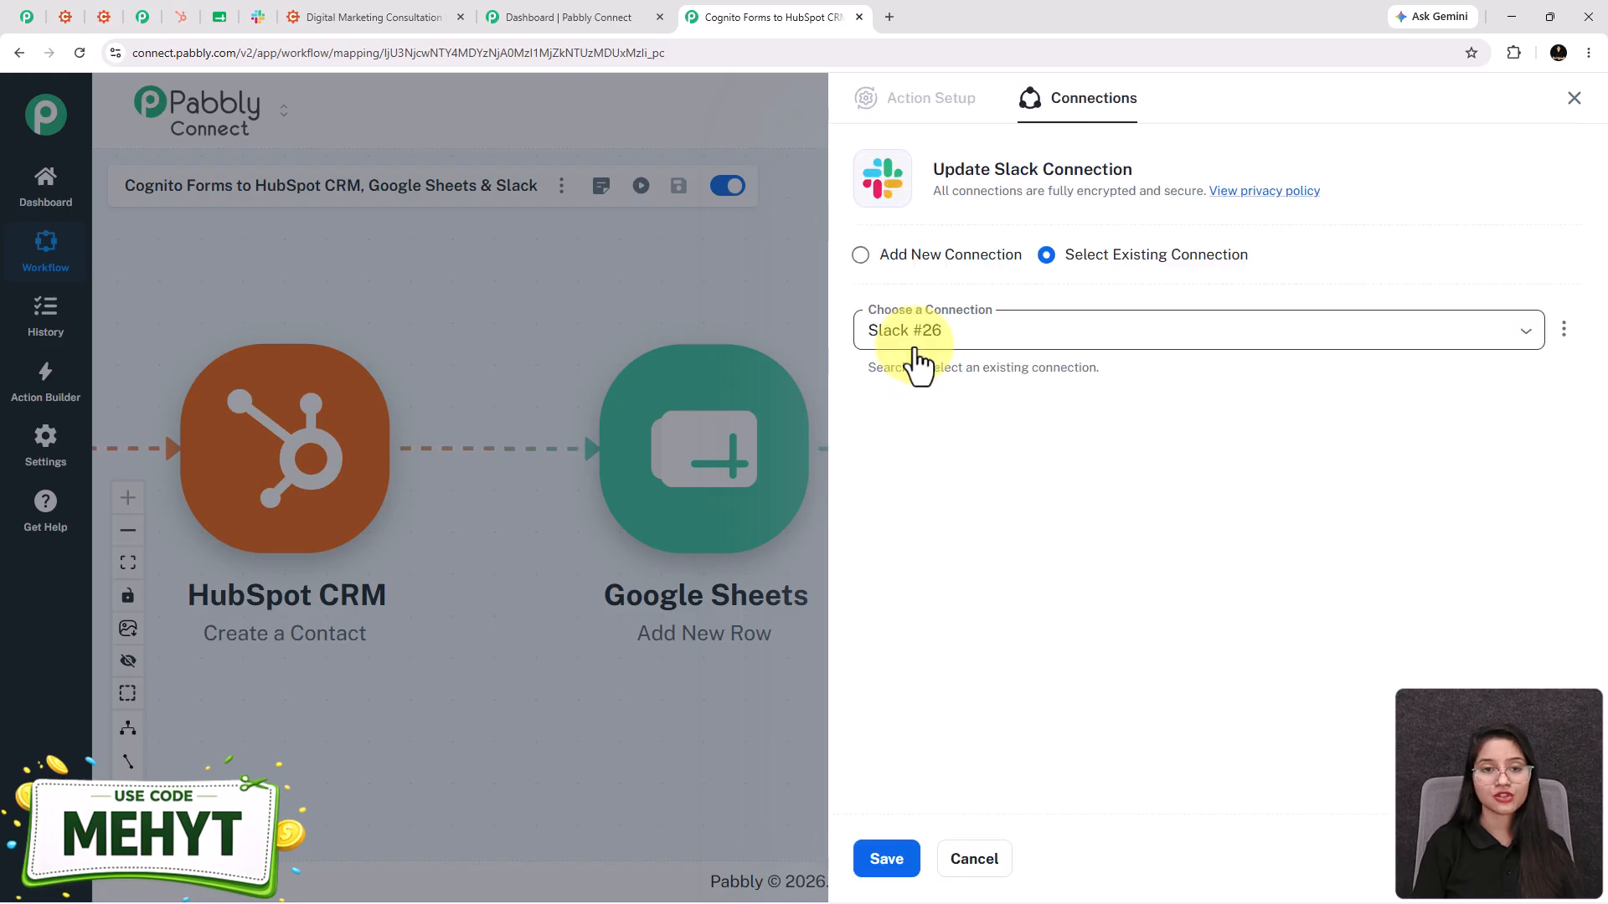
left_click(863, 258)
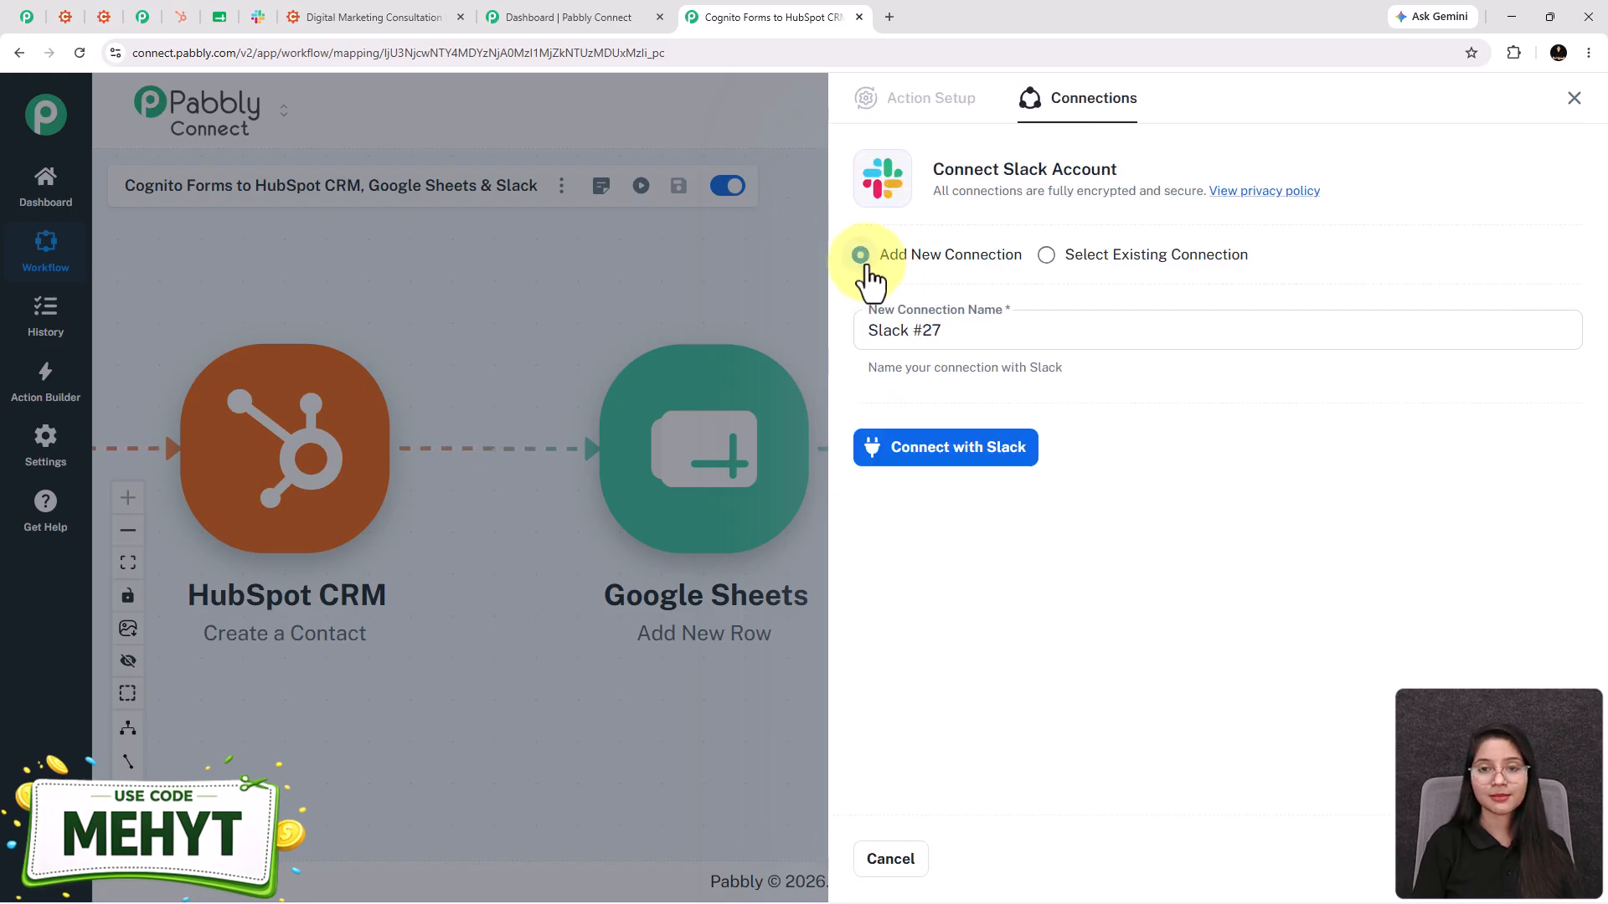
left_click(960, 462)
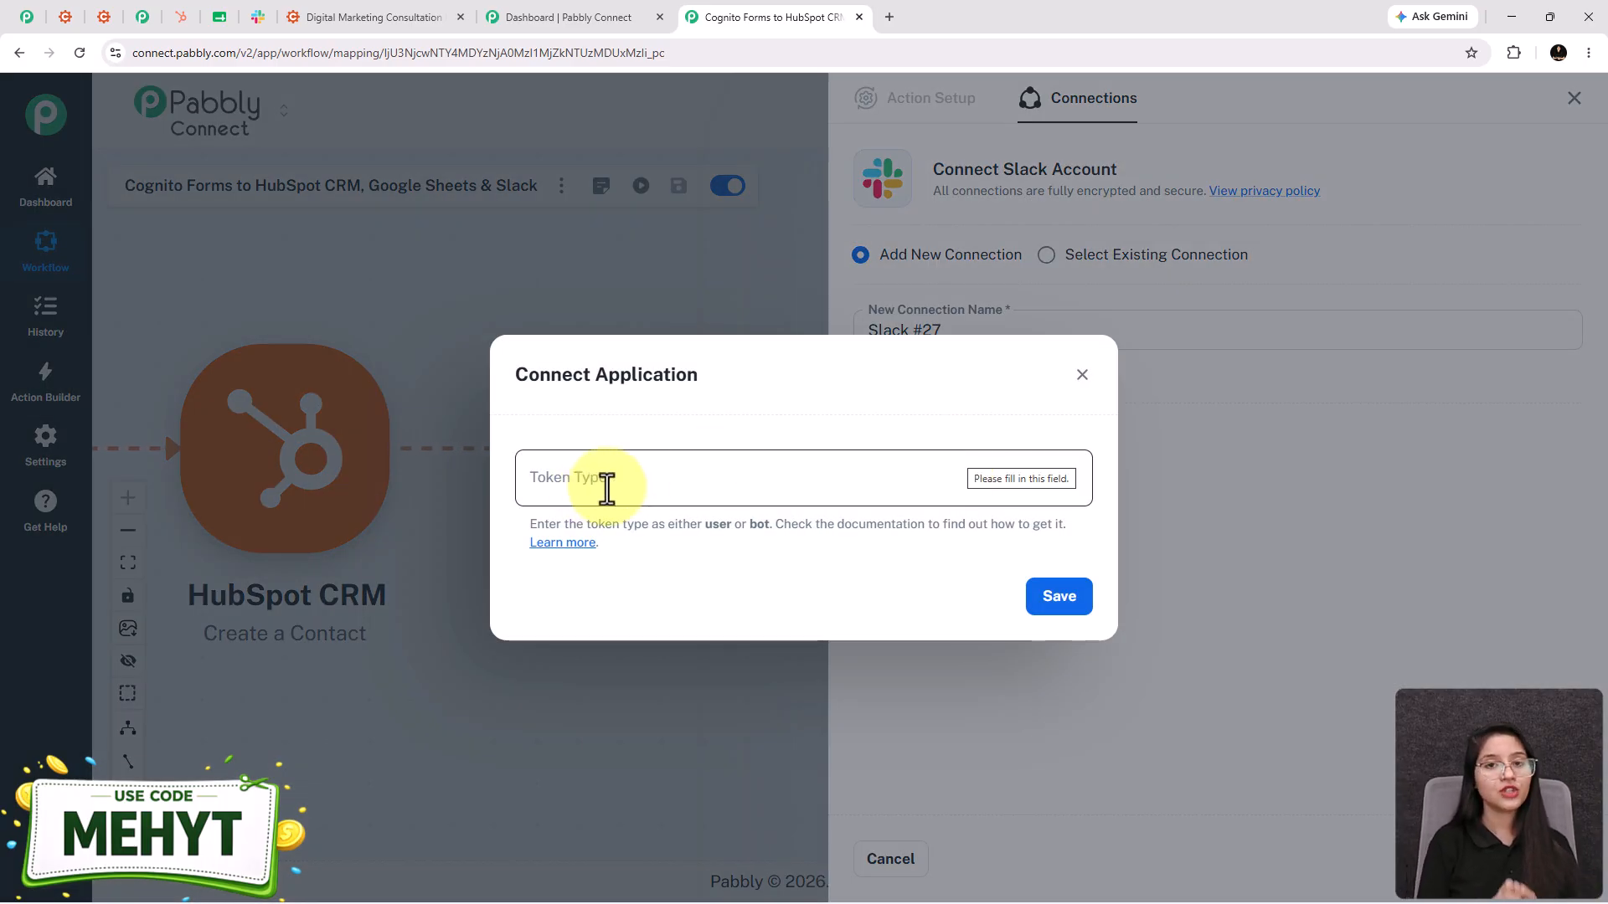
left_click(606, 489)
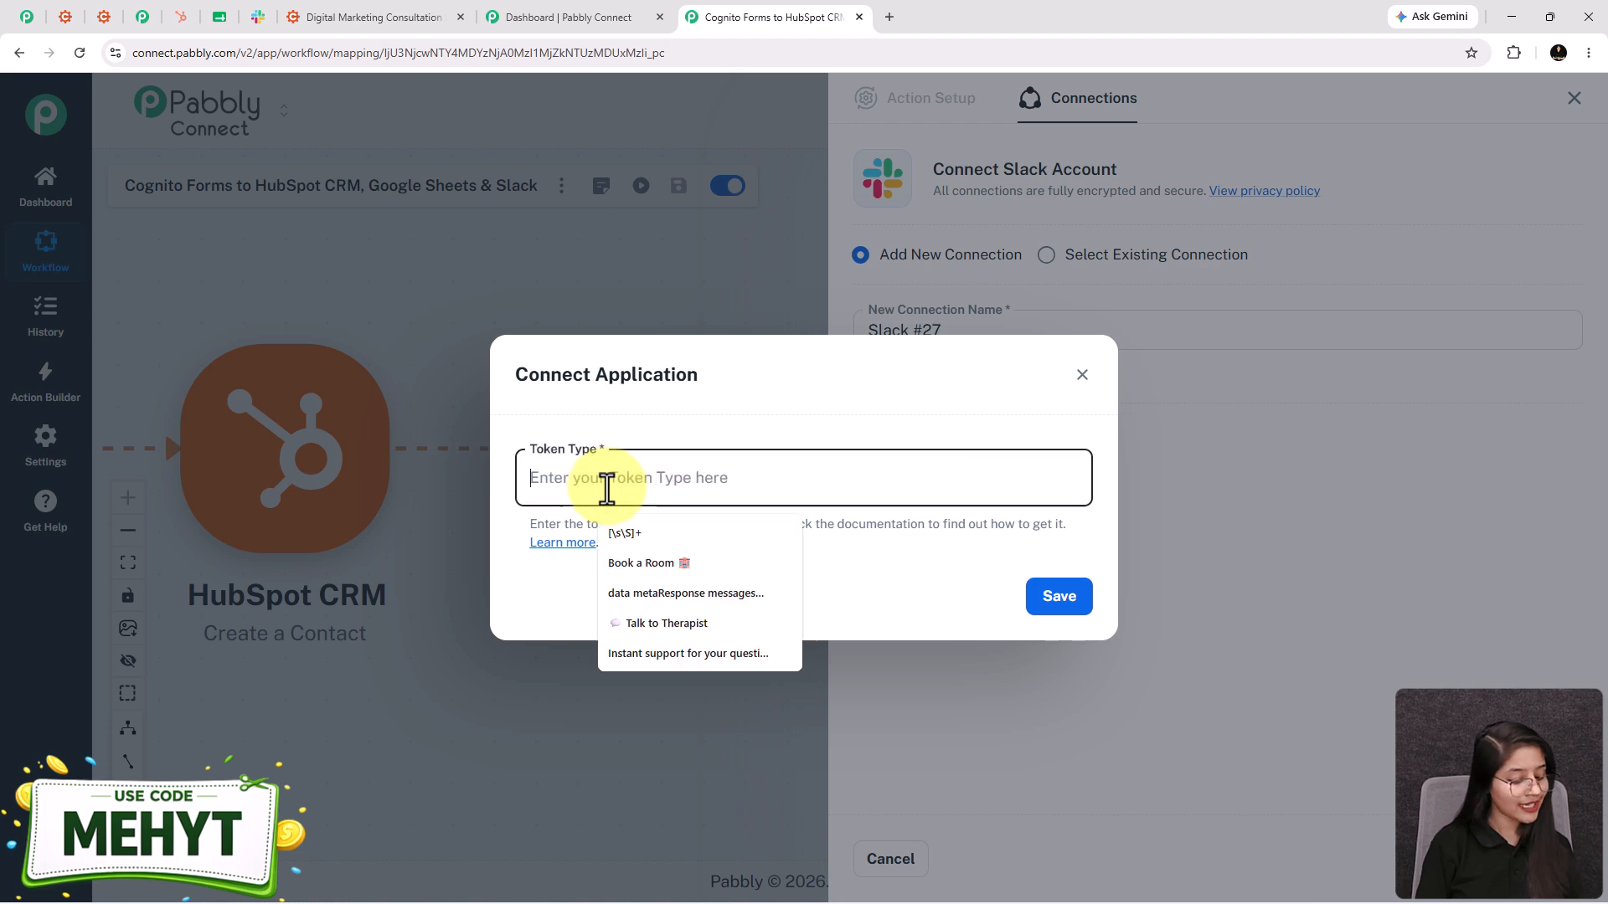
type("bot")
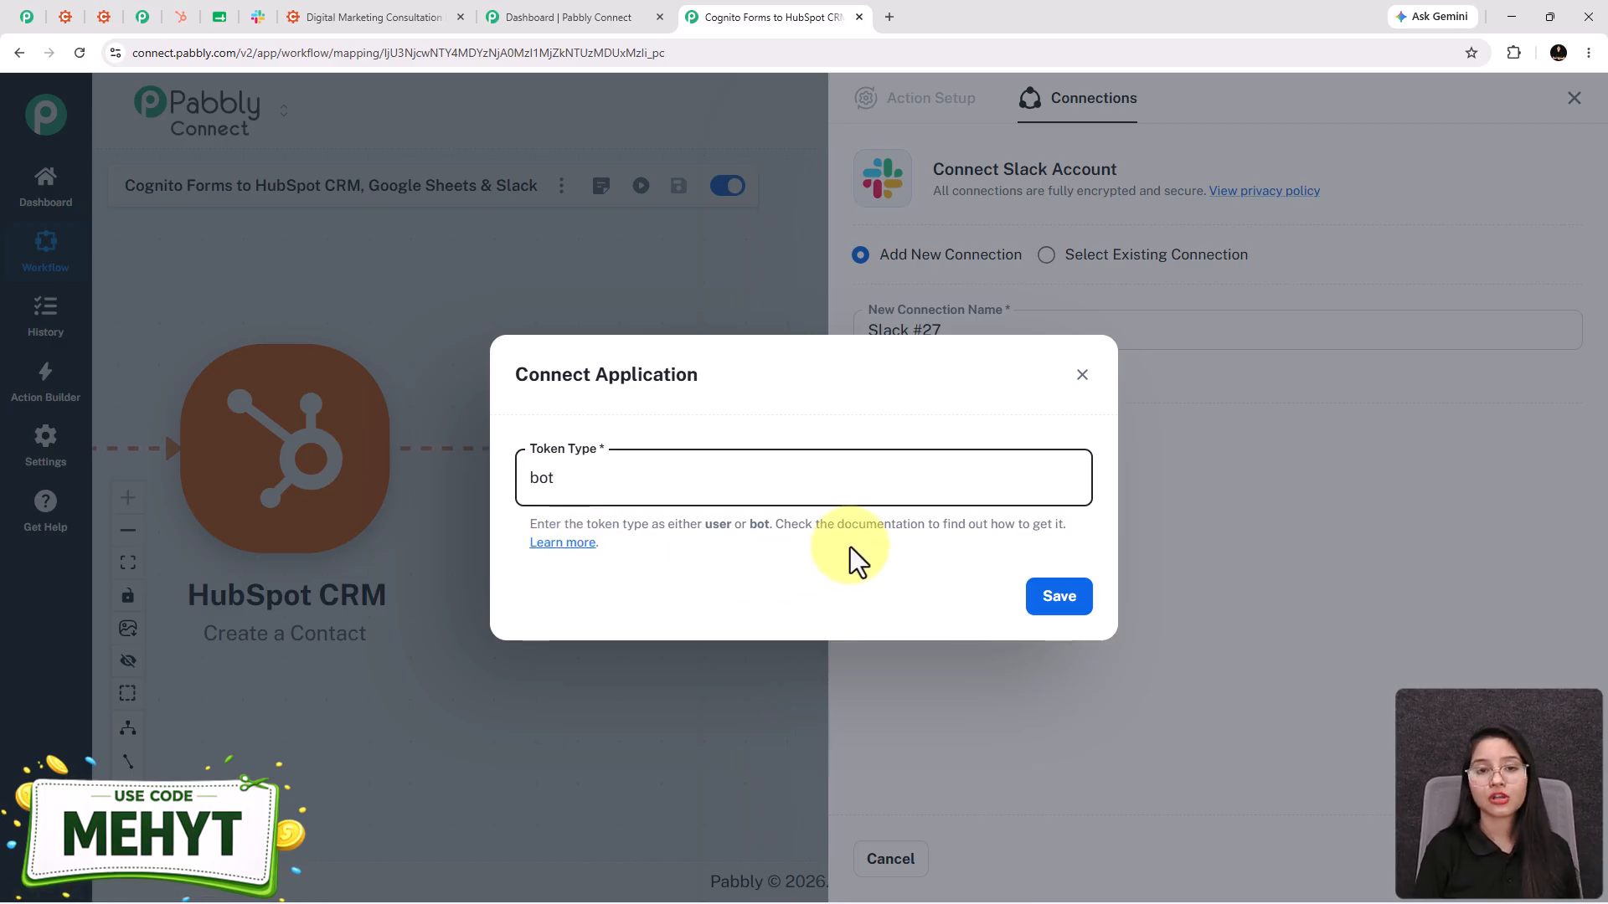
left_click(1052, 608)
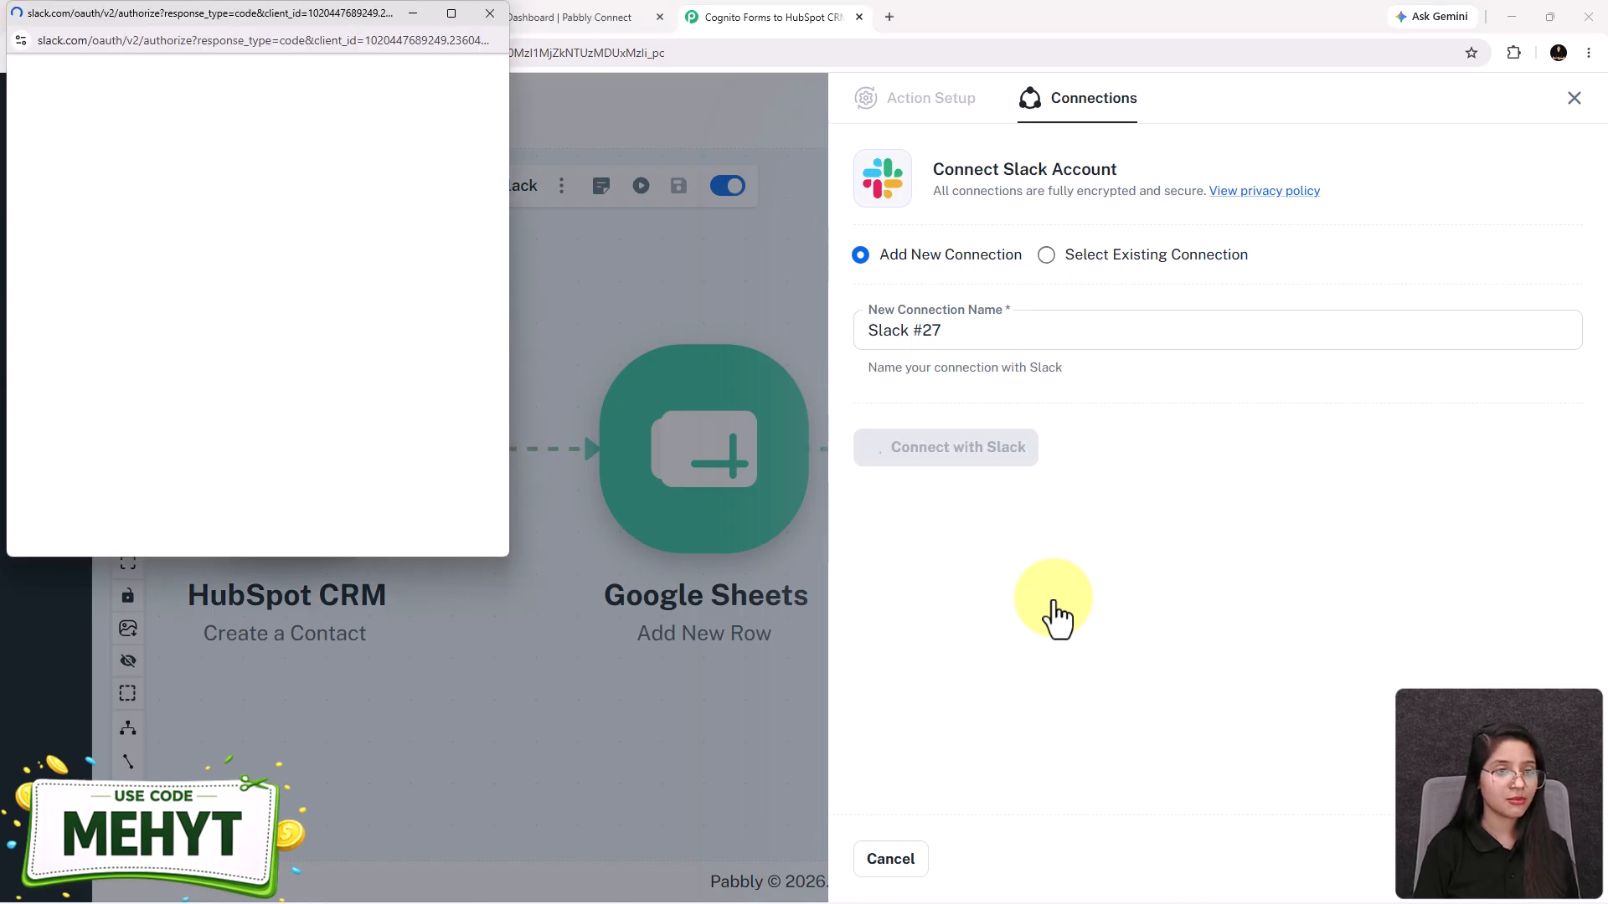
scroll(281, 418, "down", 6)
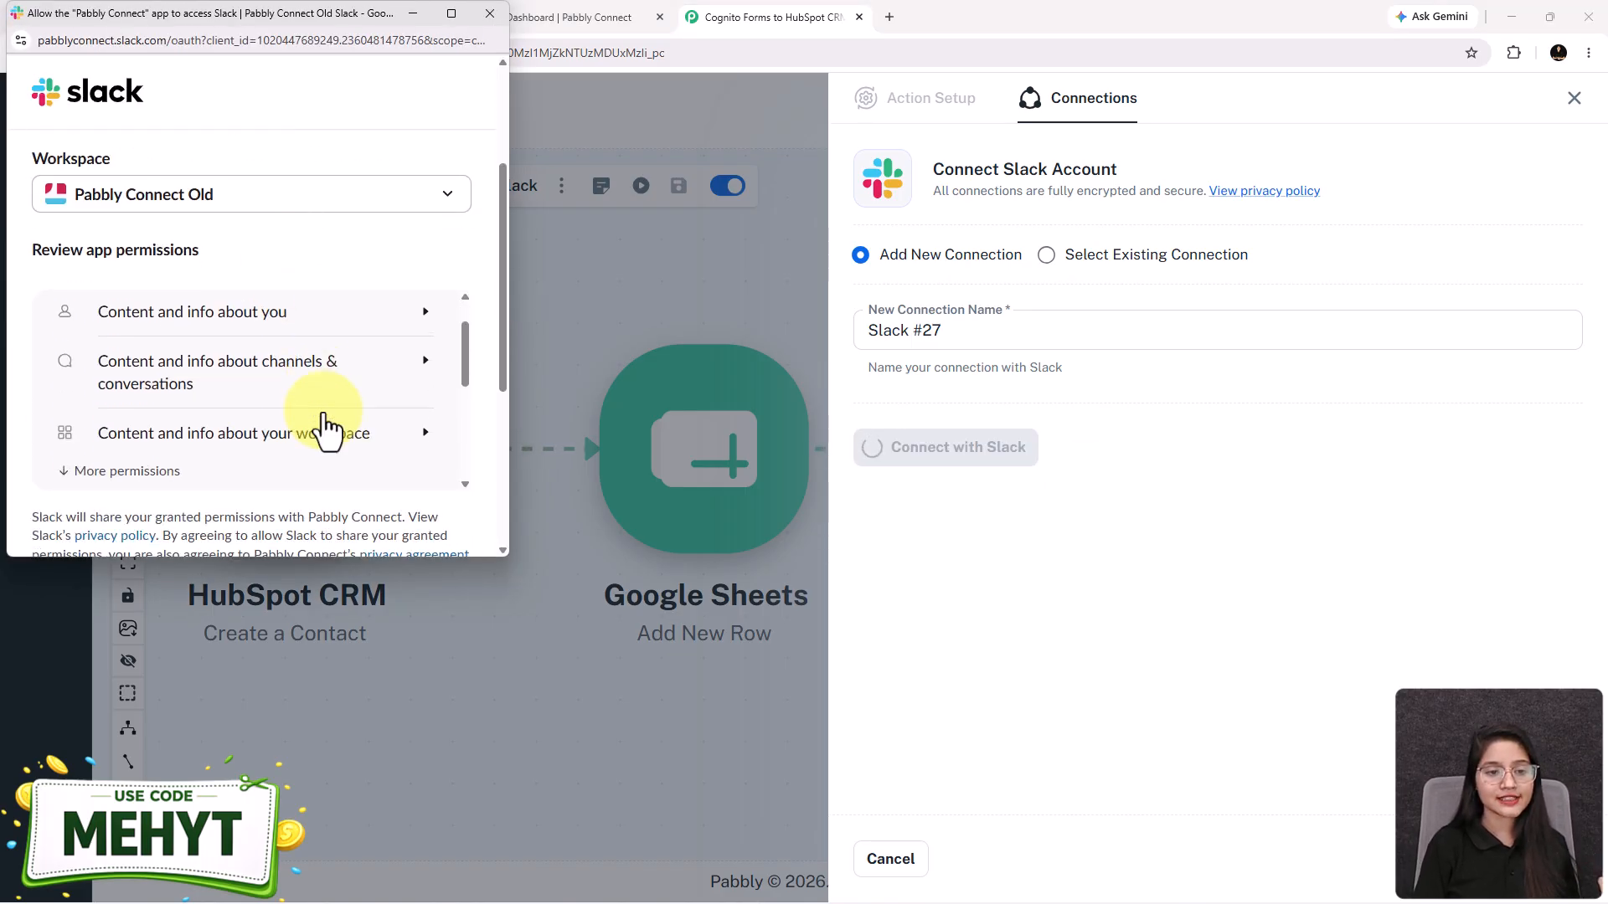
scroll(303, 426, "down", 2)
left_click(407, 319)
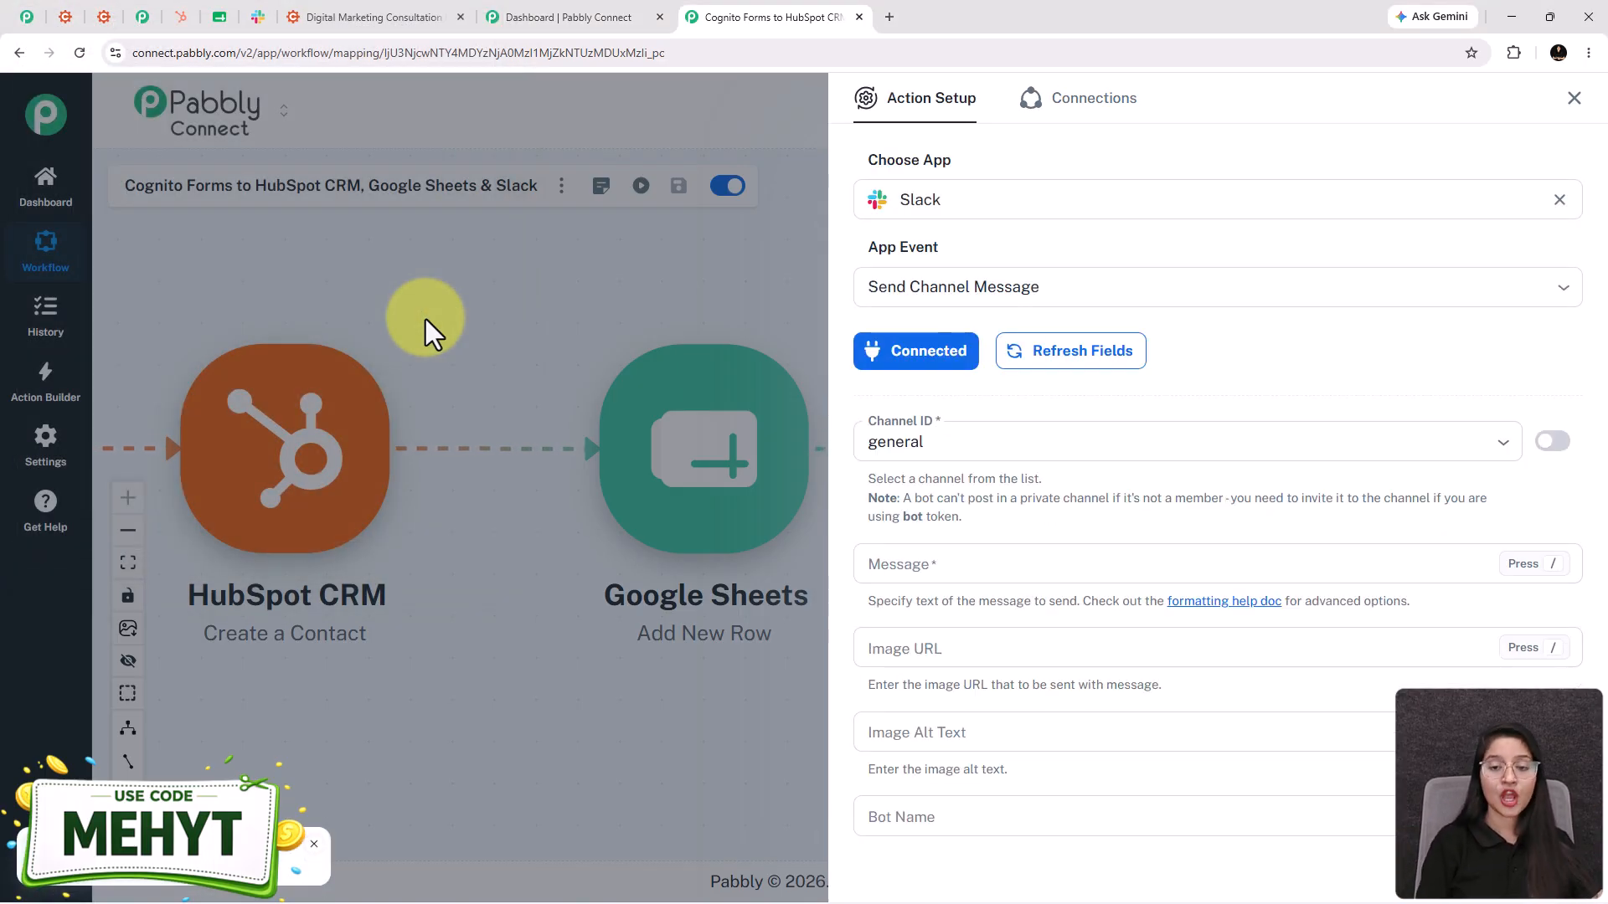
- Set the Channel ID to new-leads by filtering the channel list with 'new'
scroll(1064, 335, "down", 3)
scroll(990, 352, "up", 2)
left_click(972, 360)
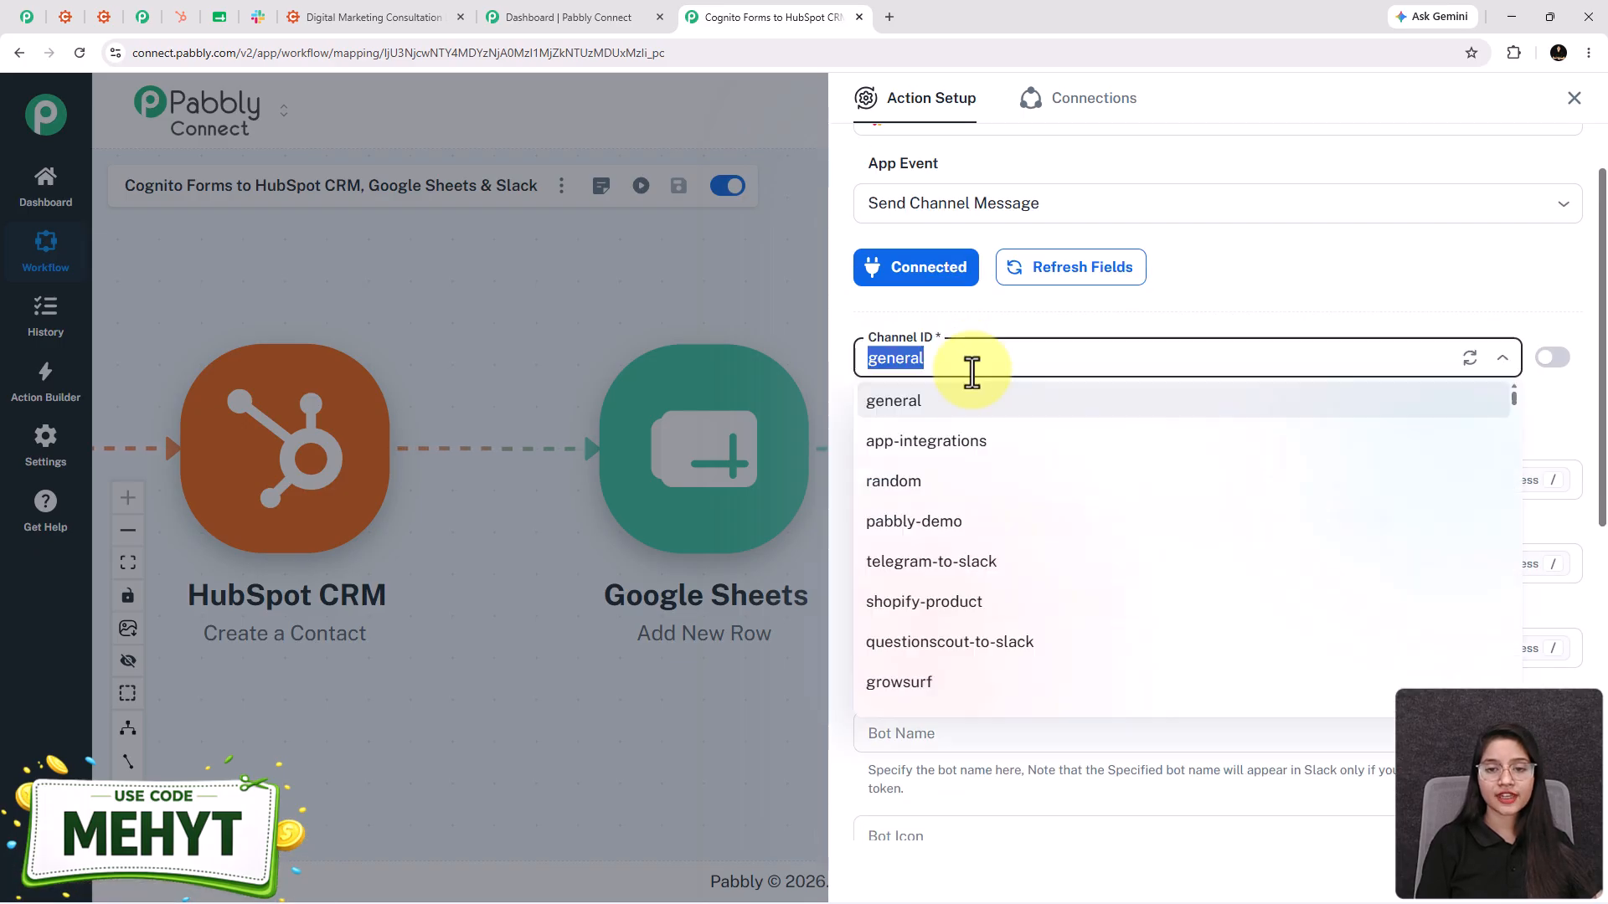
type("new")
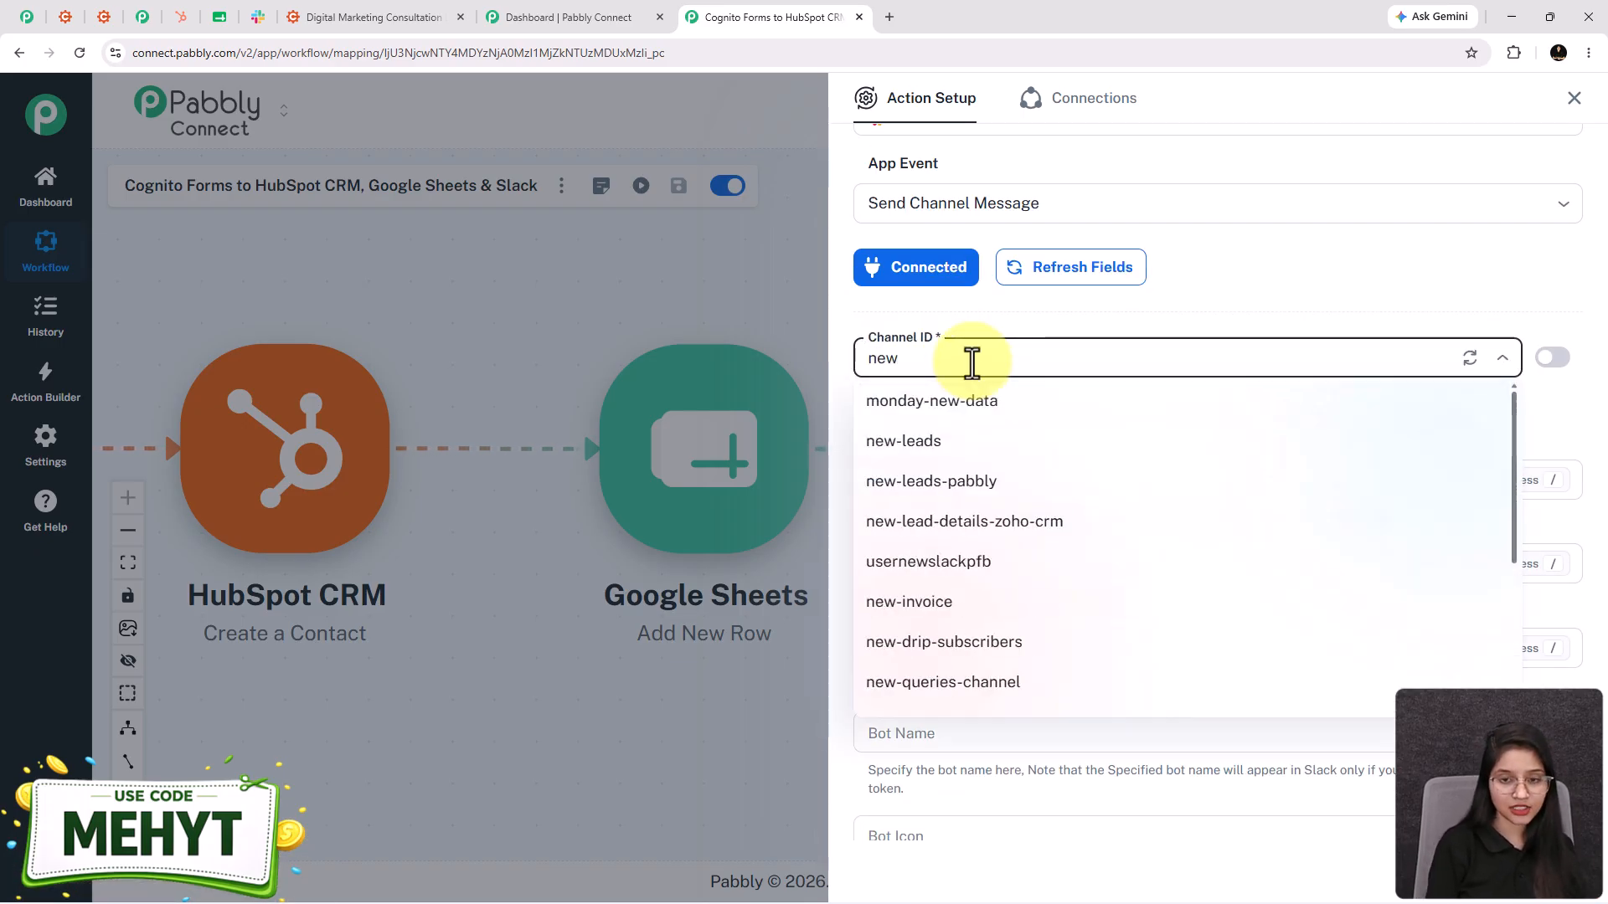
left_click(963, 440)
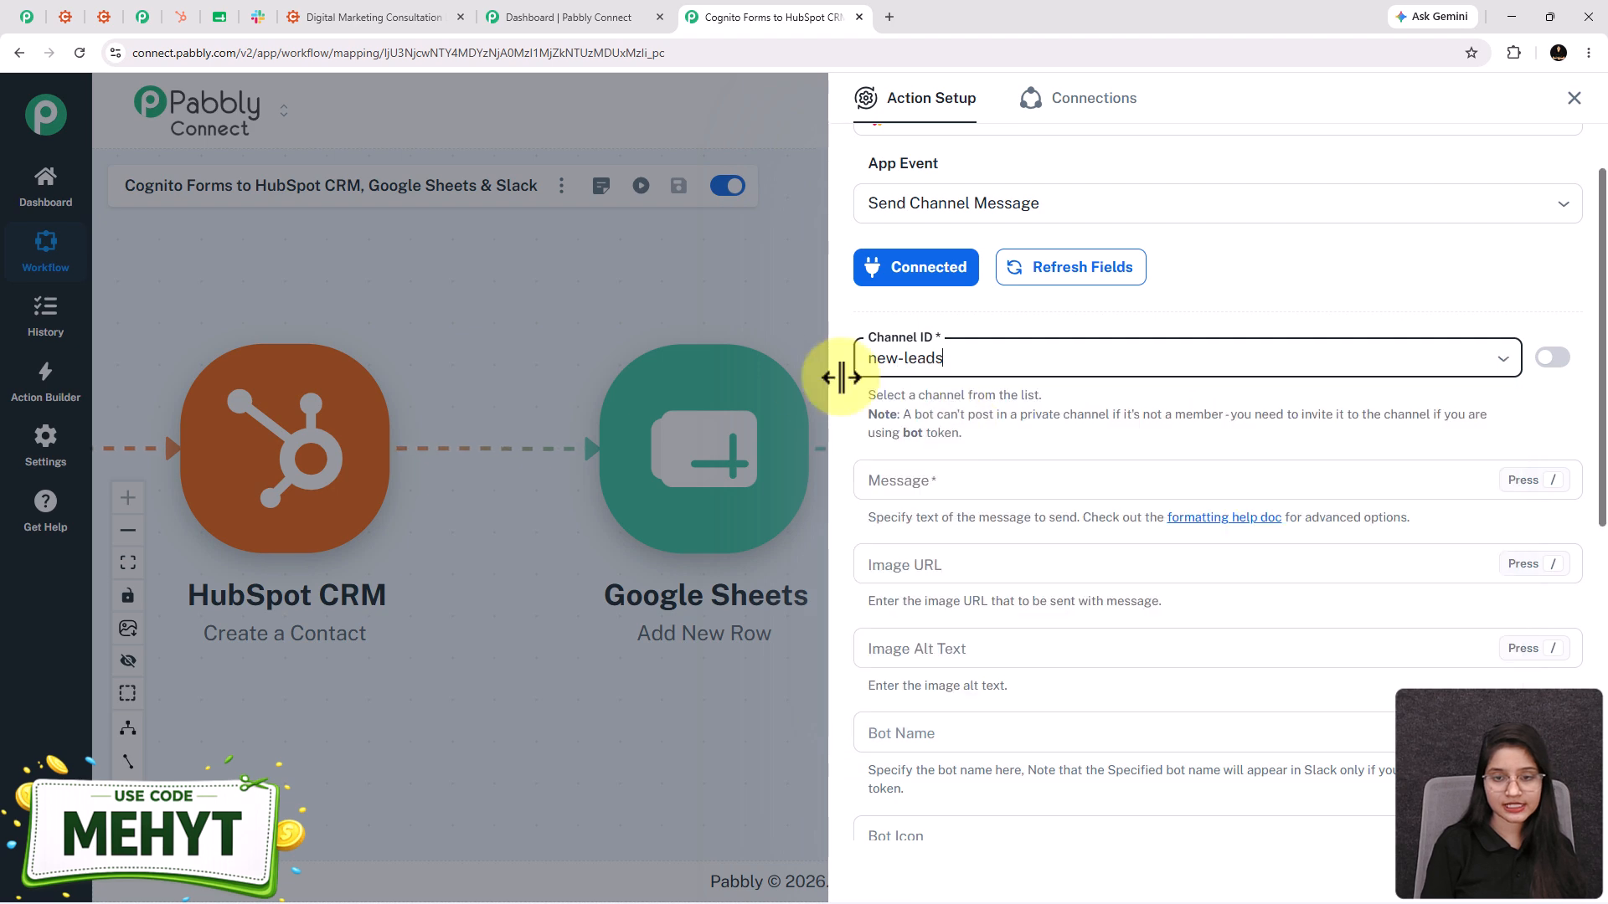
left_click(260, 17)
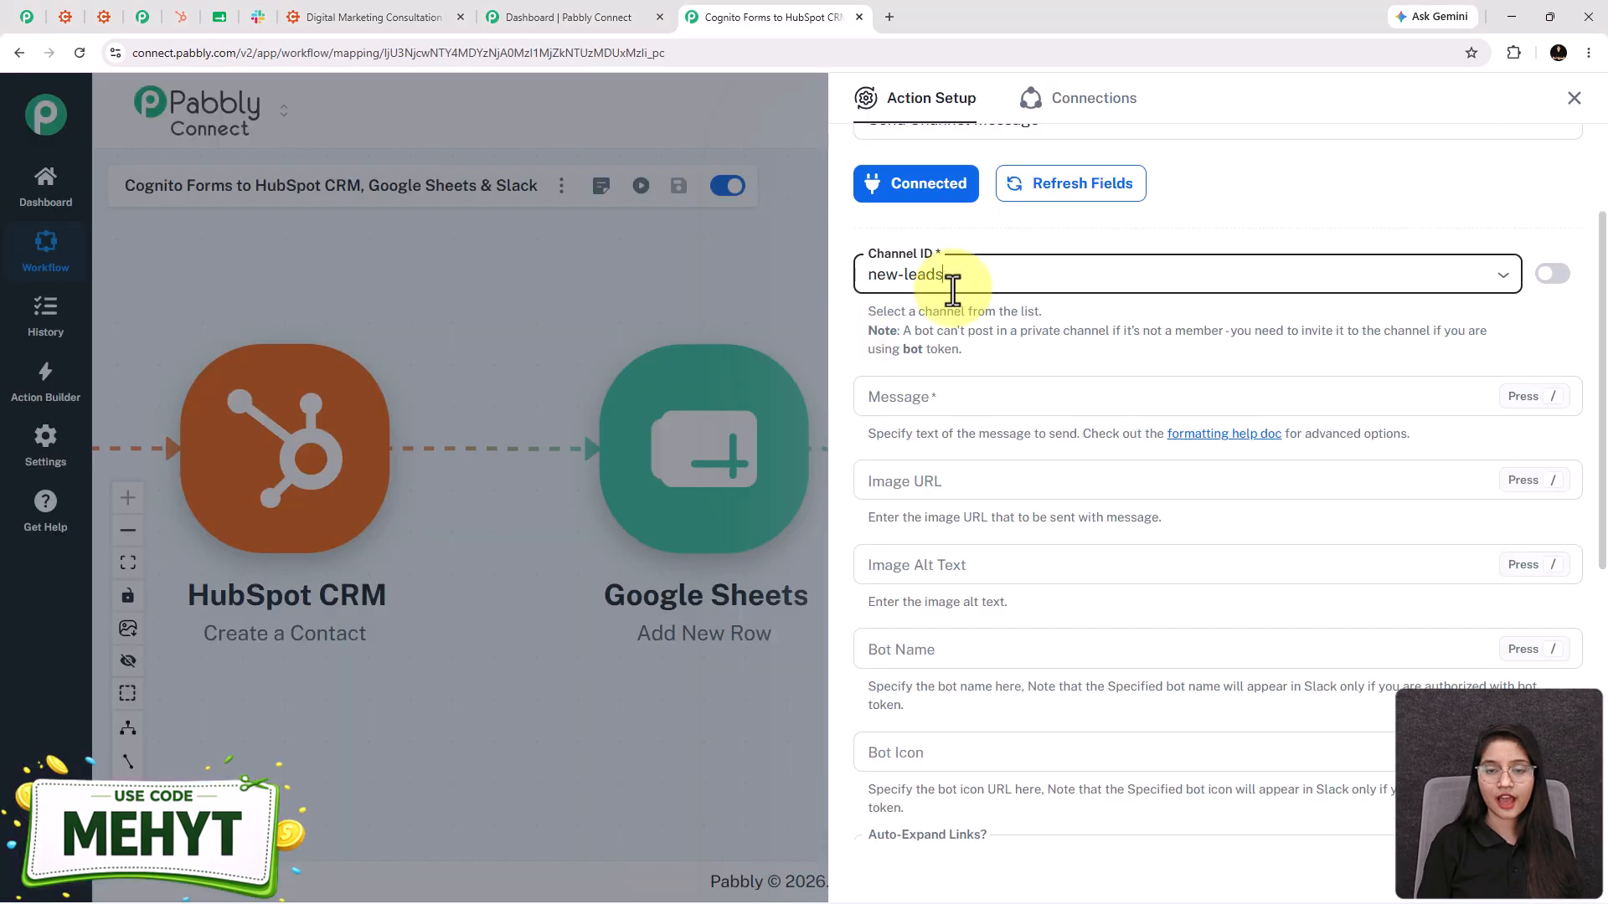
scroll(951, 293, "down", 2)
left_click(922, 233)
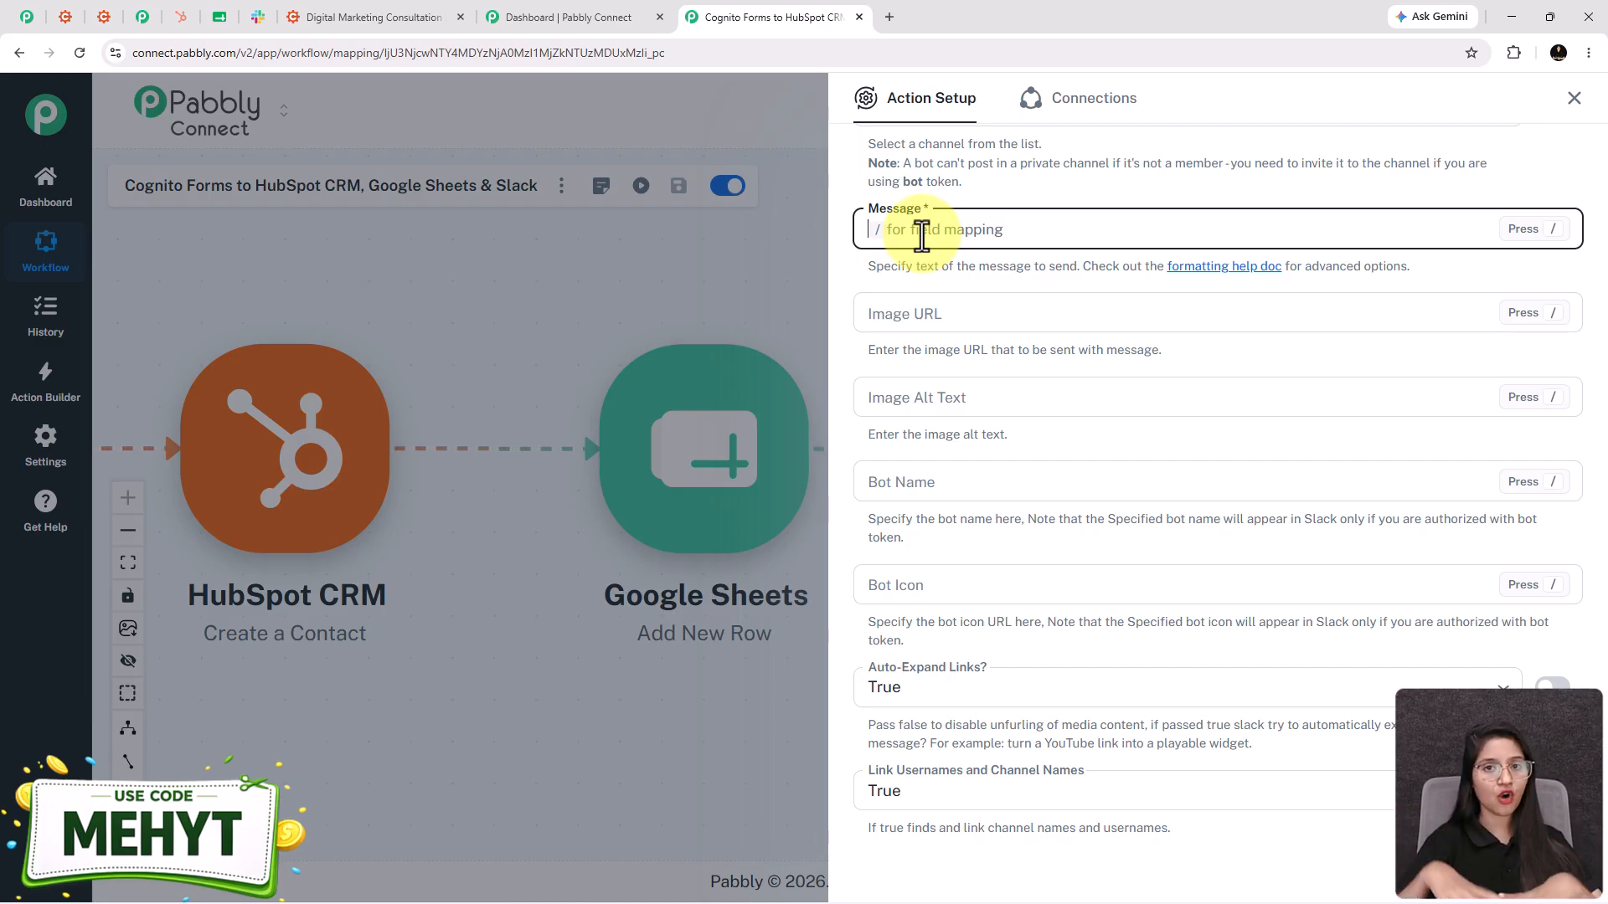
- Paste the New Lead Received template and map Name FirstAndLast and CompanyBusinessName into it
type("🔔 *New Lead Received*  A new consultation request has been submitted.  Name: ** Company: ** Email: ** Phone: ** Service: **  *Please follow up with the lead.*")
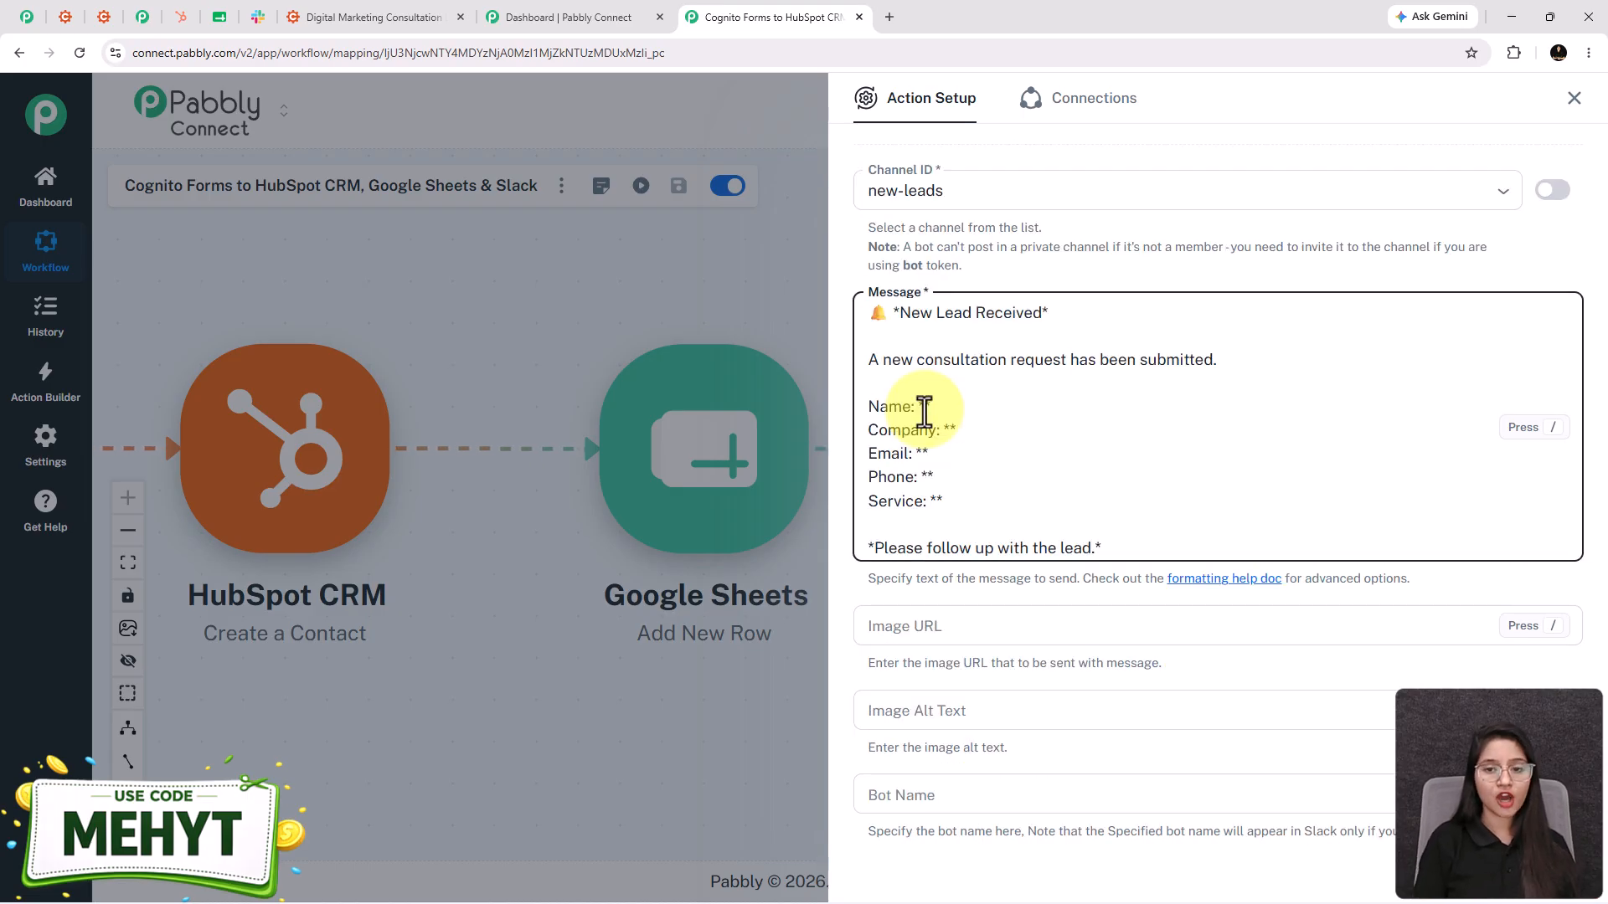
left_click(924, 409)
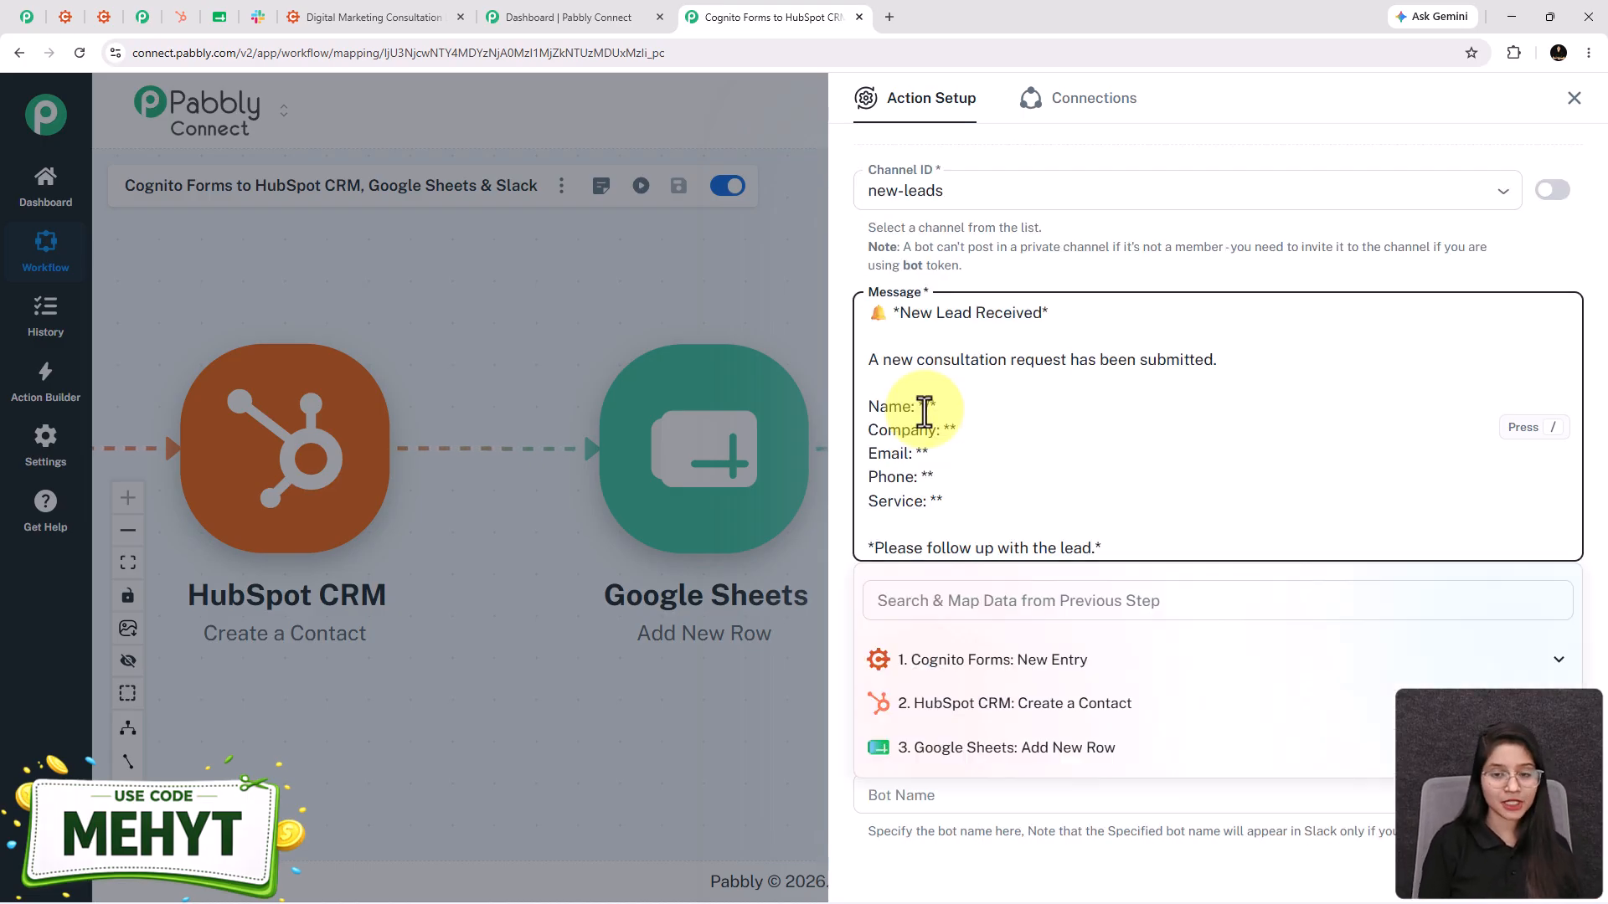
type("/")
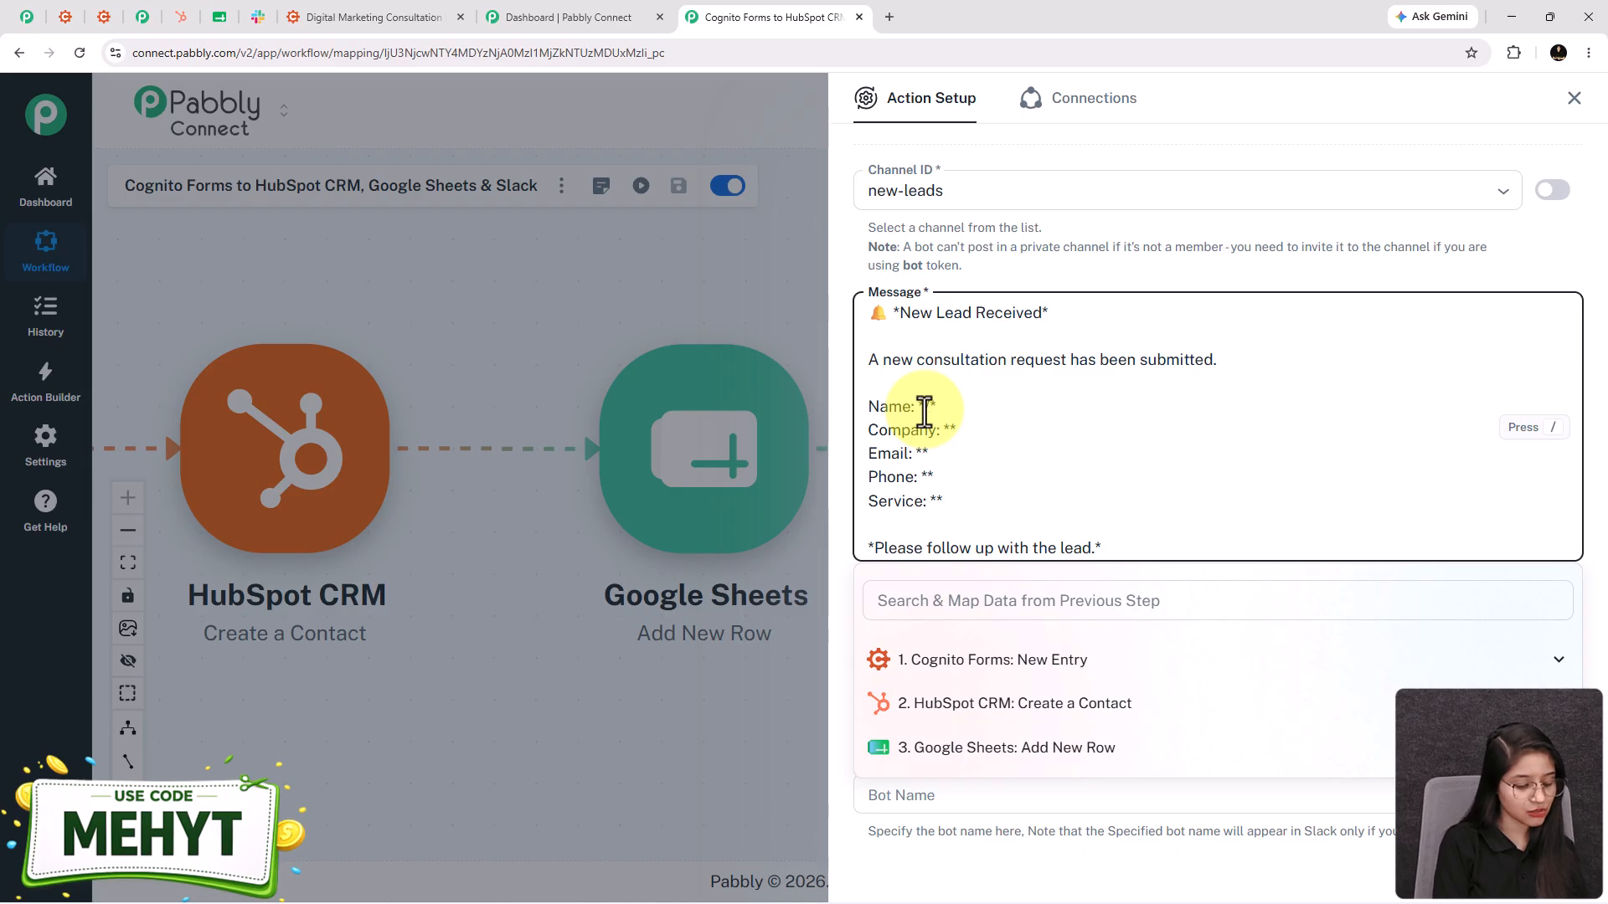
type("test")
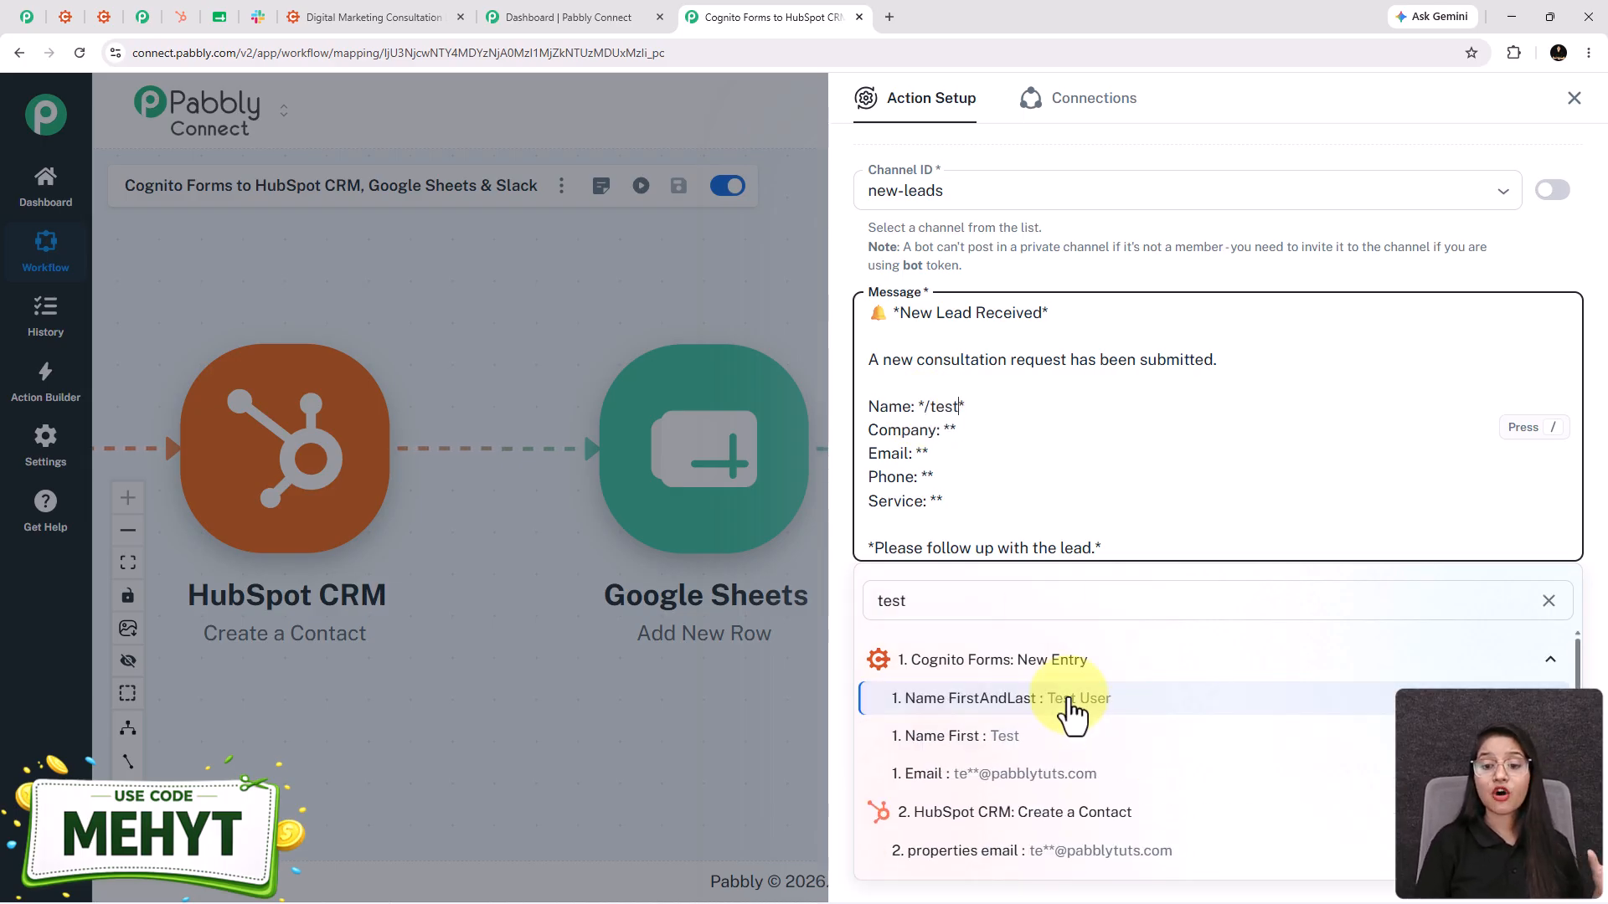
left_click(1073, 714)
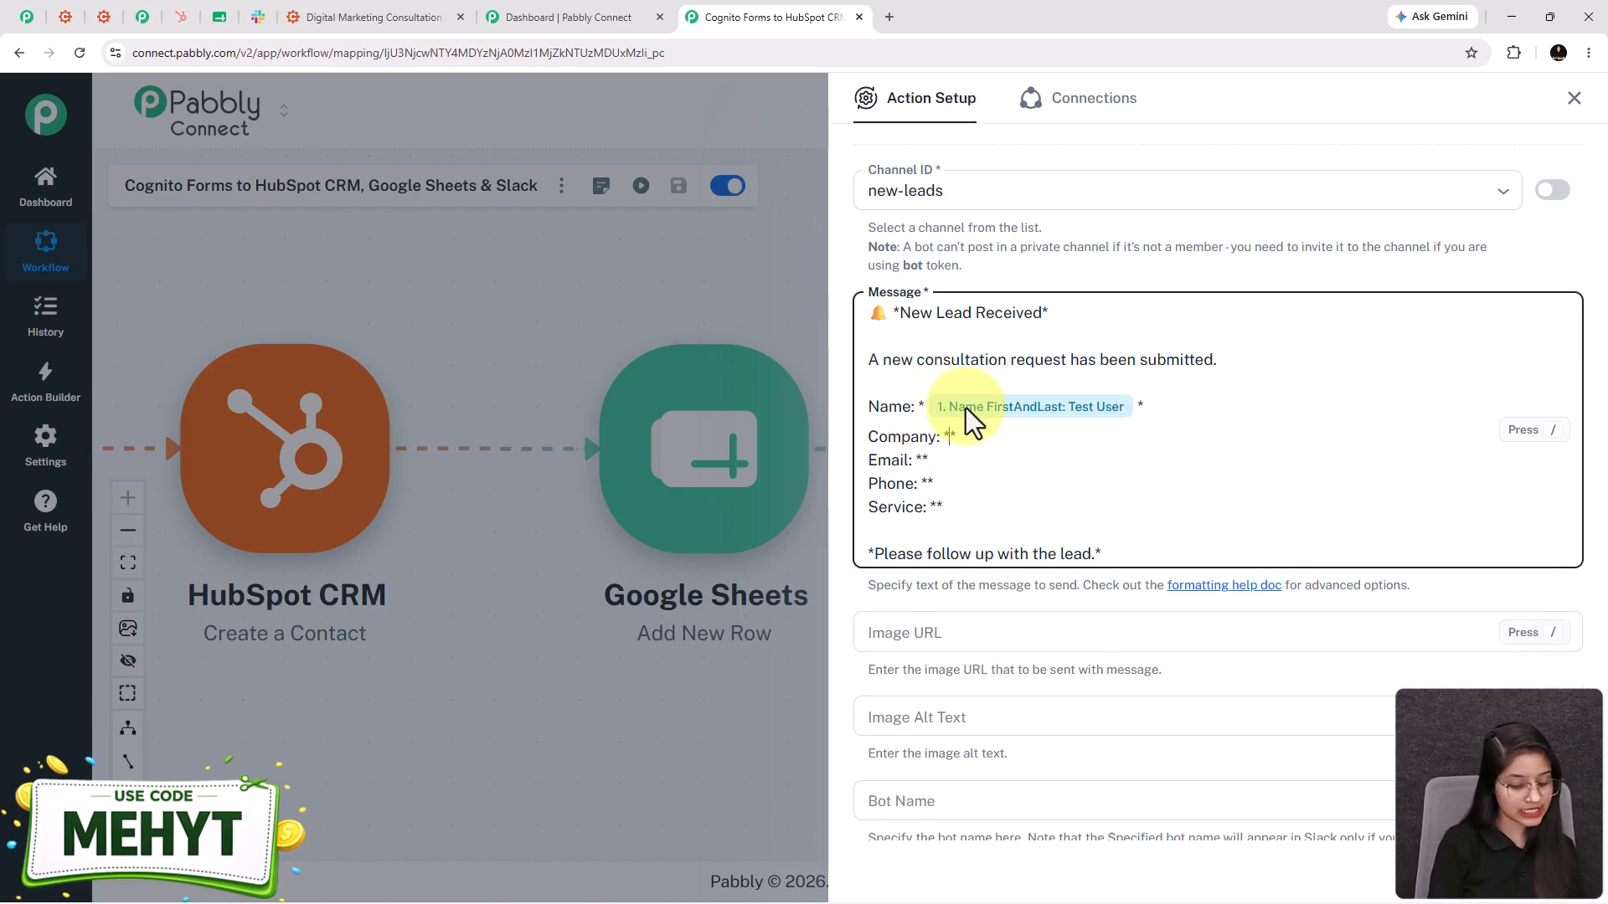
type("/pab")
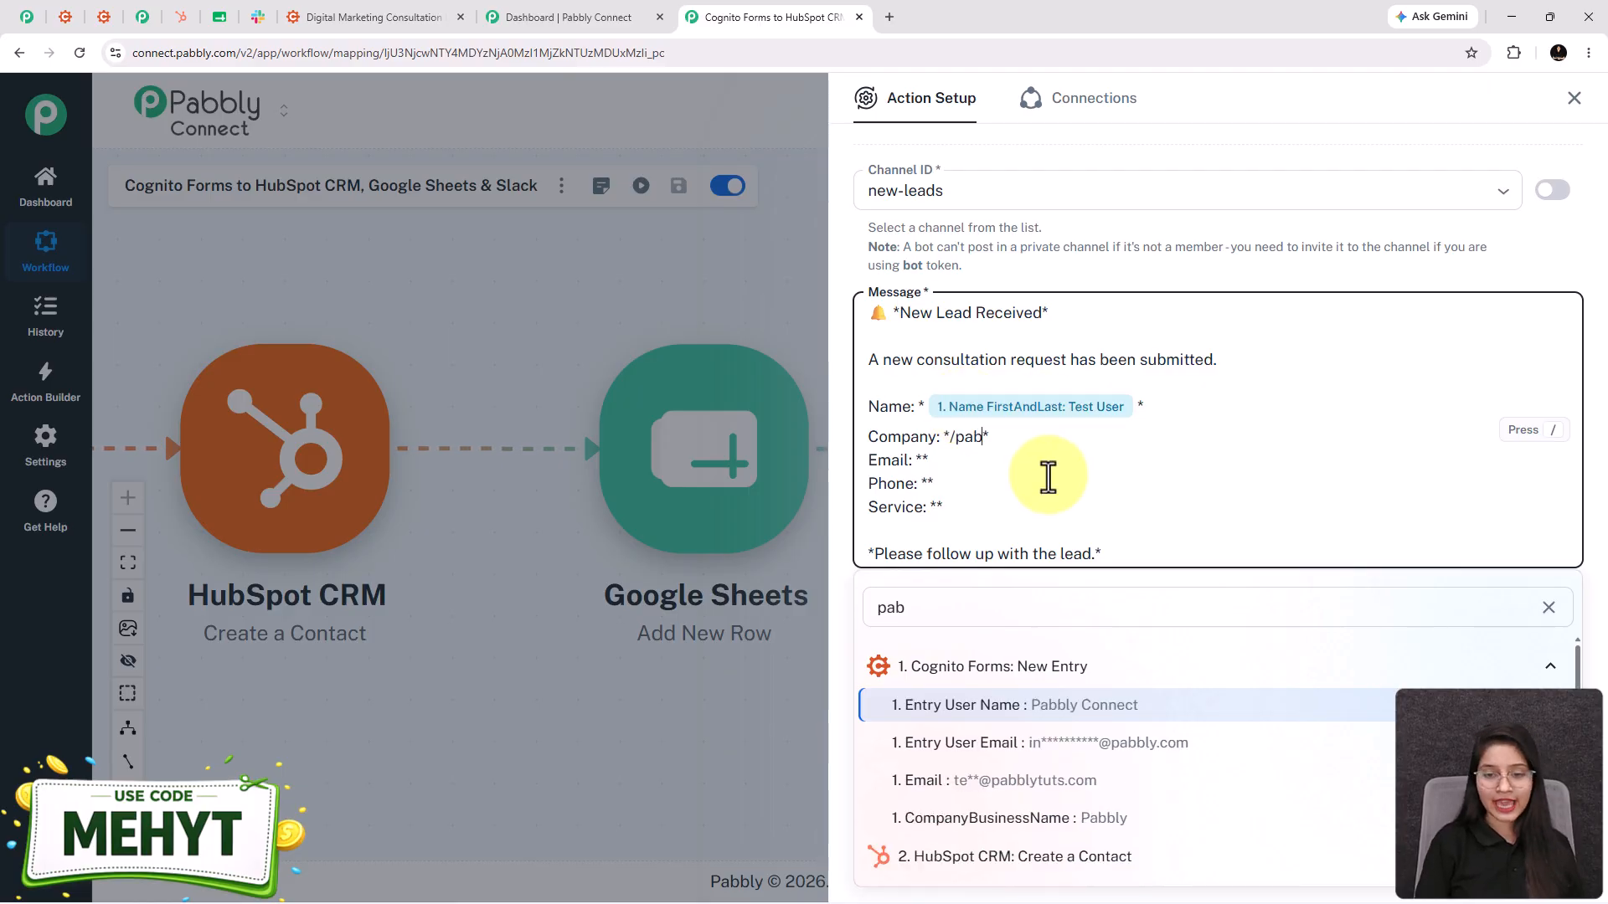
left_click(1062, 818)
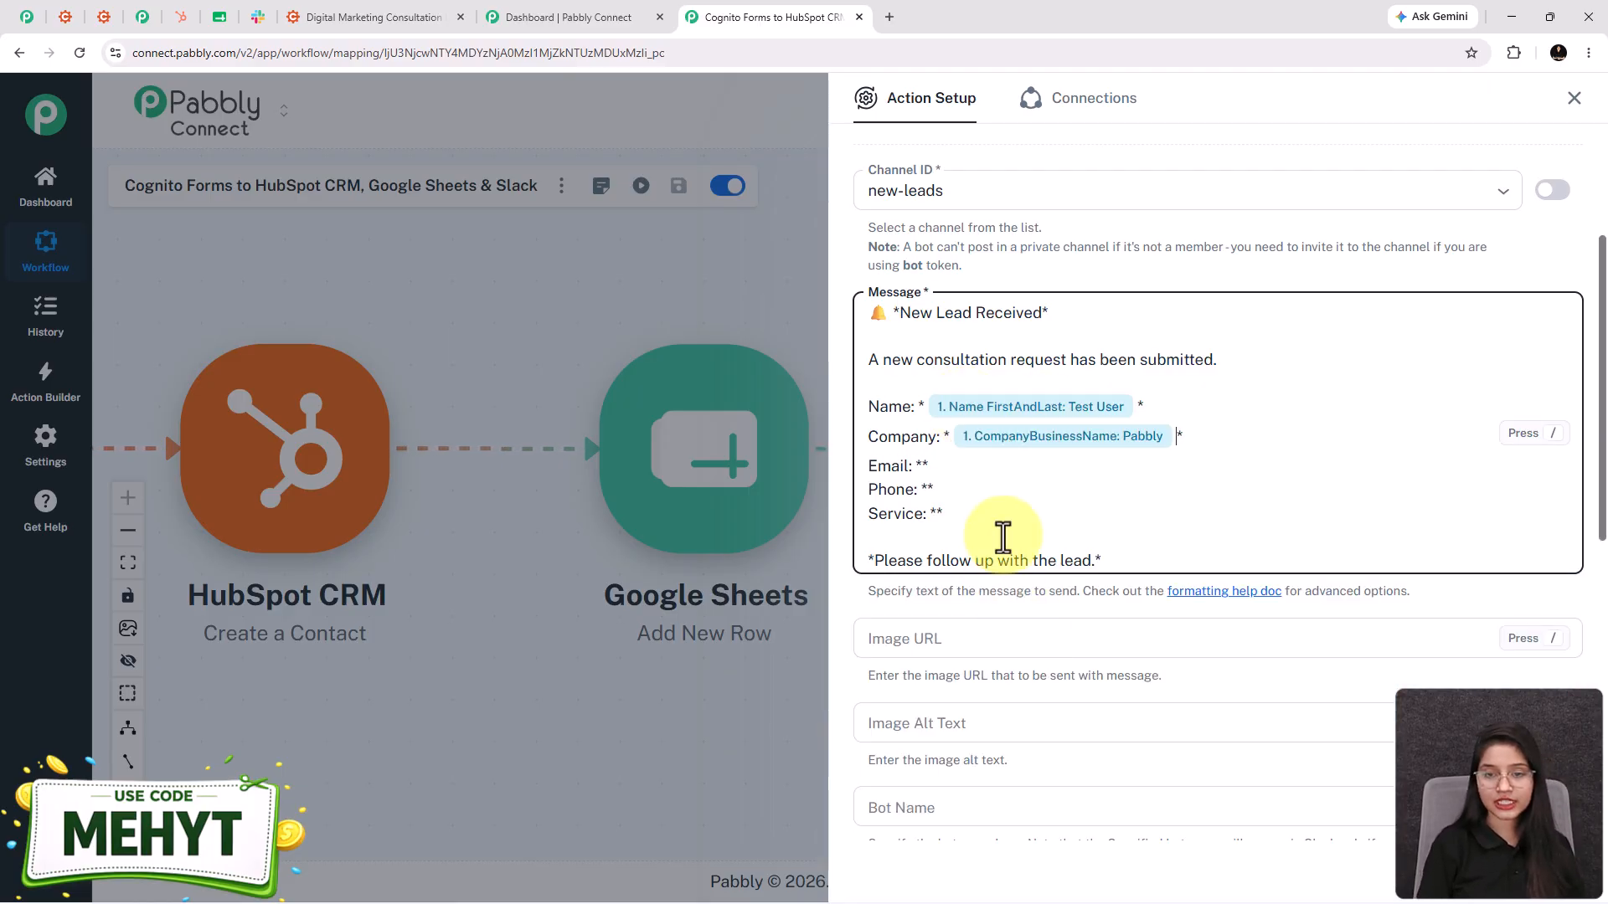
- Map the form's Email, Phone and ServicesInterestedIn into the Email, Phone and Service lines
left_click(919, 465)
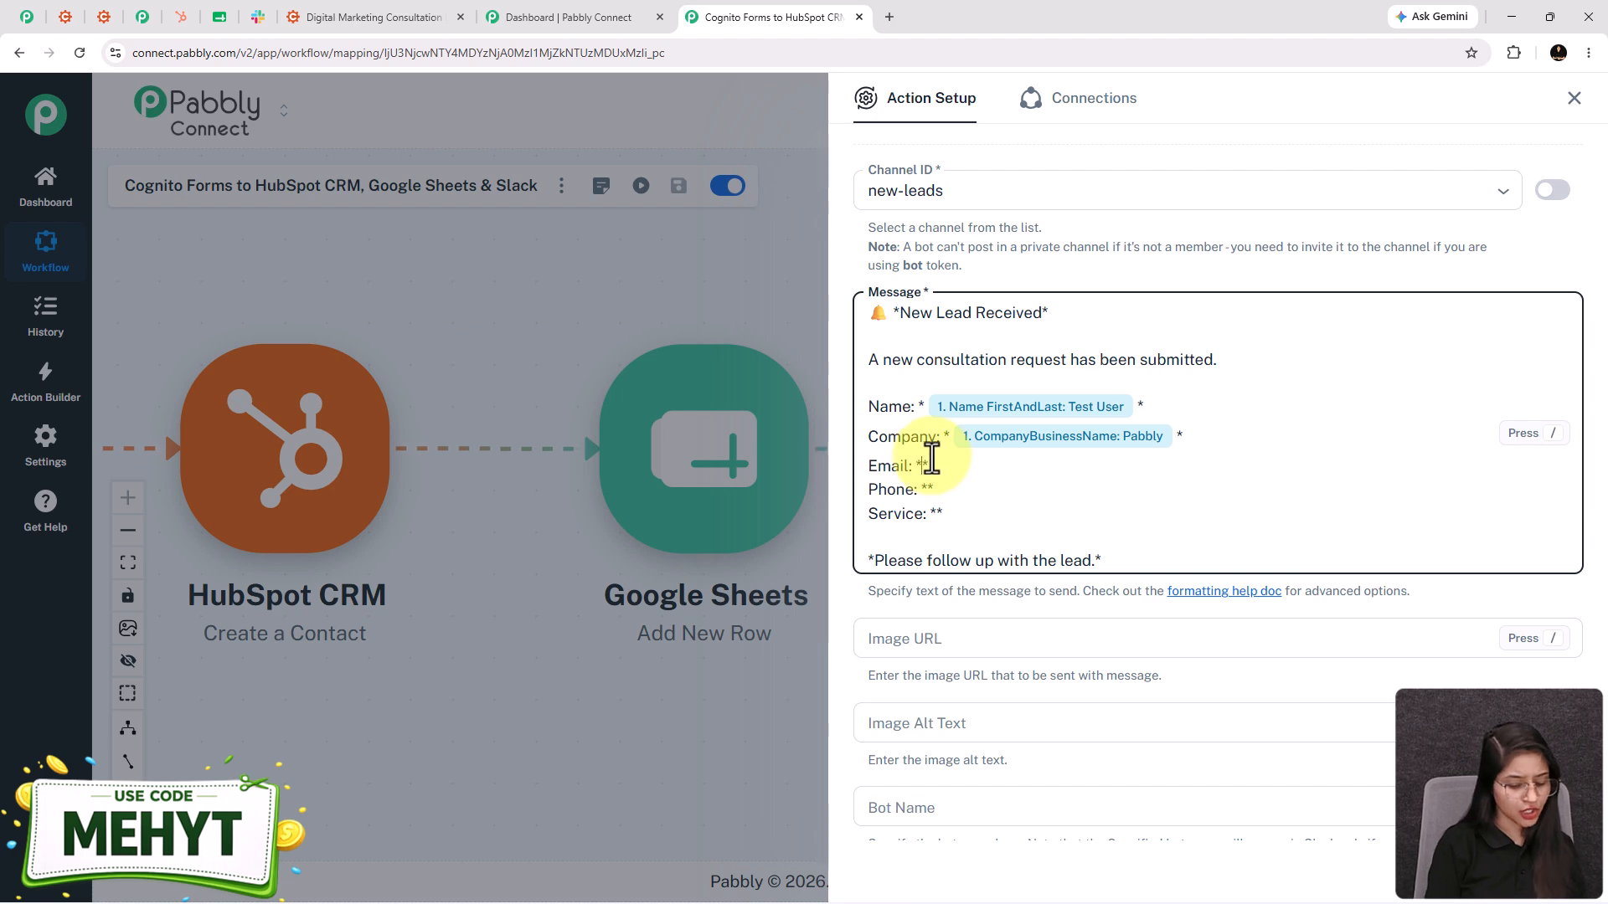
type("/@")
left_click(1038, 751)
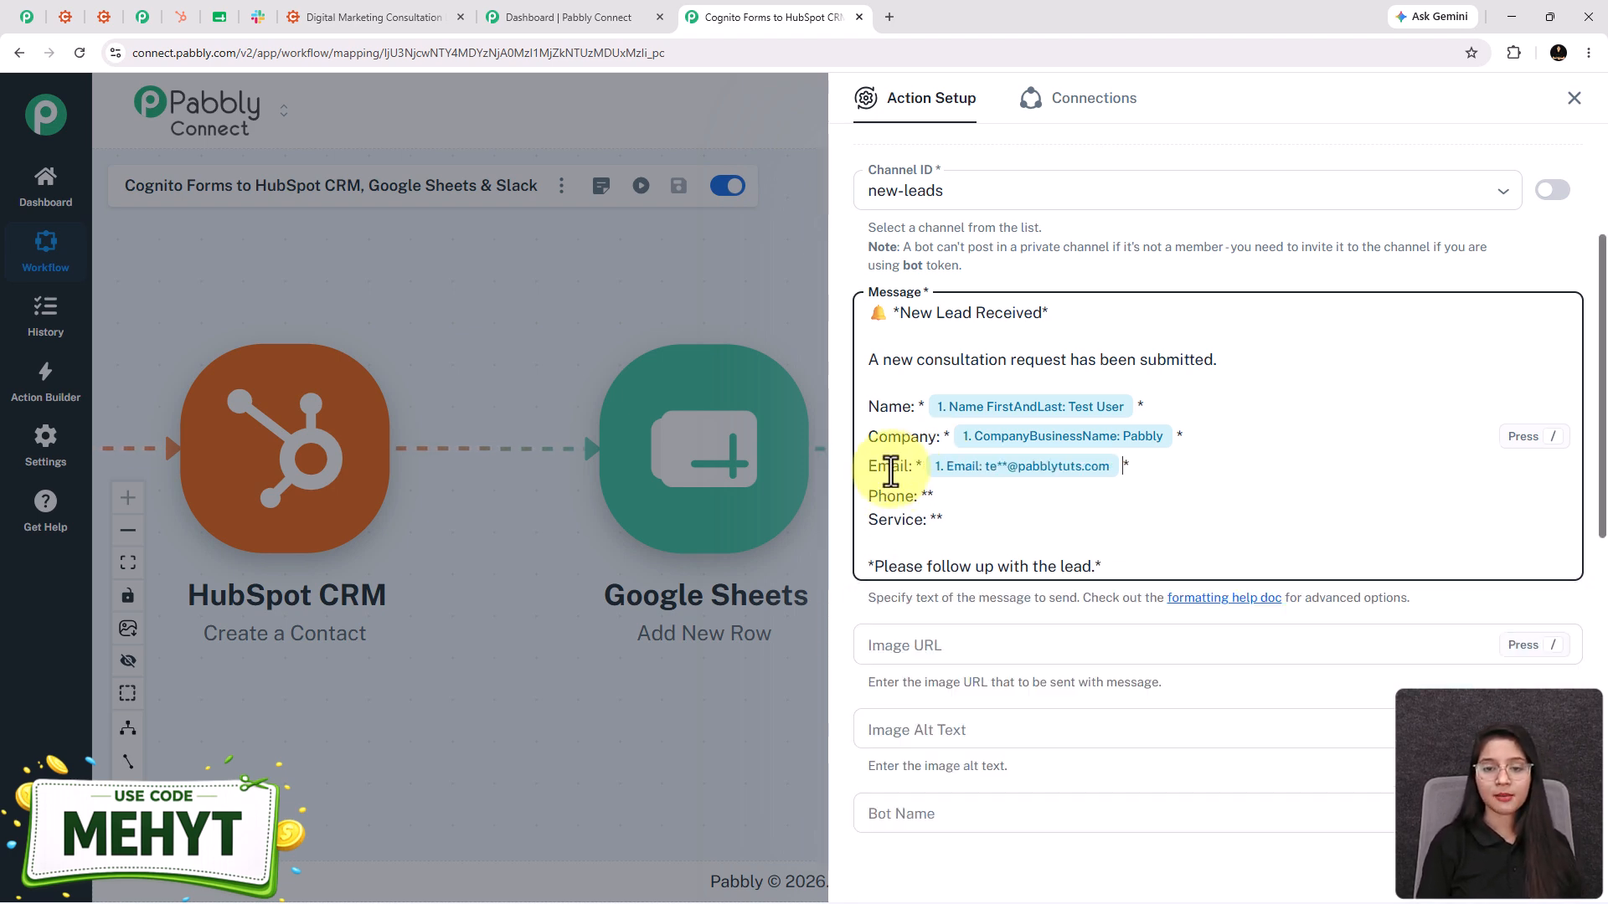
left_click(964, 494)
type("/ph")
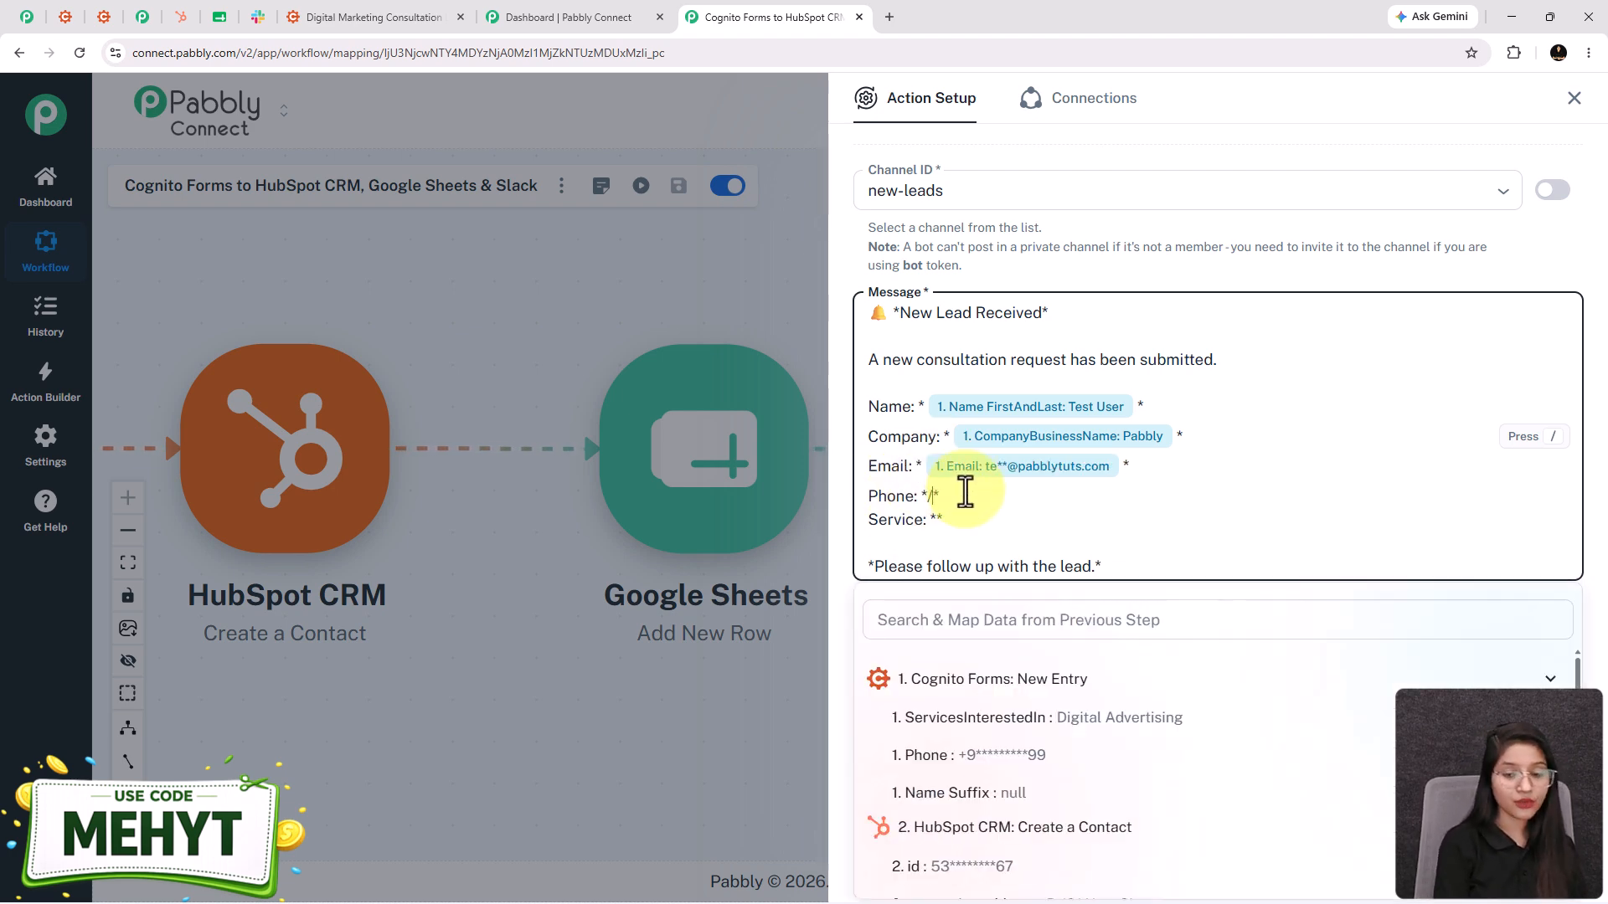
left_click(1022, 713)
left_click(935, 526)
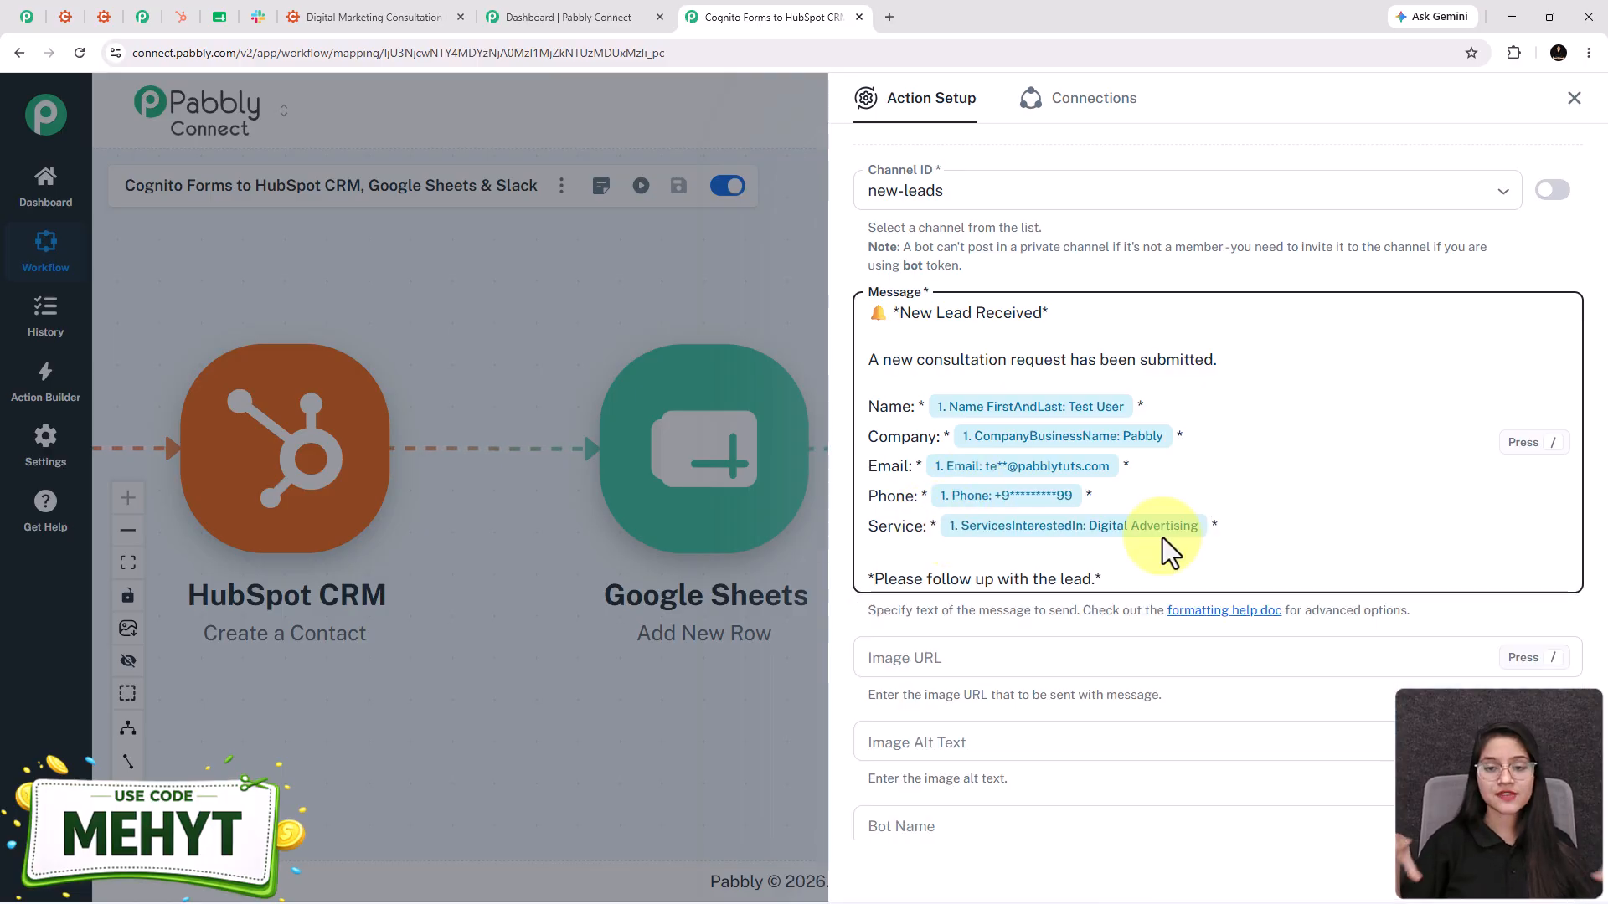
- Send the Slack test request and confirm the Test User lead message appears in #new-leads
scroll(1088, 531, "down", 2)
scroll(1063, 523, "down", 6)
left_click(1015, 769)
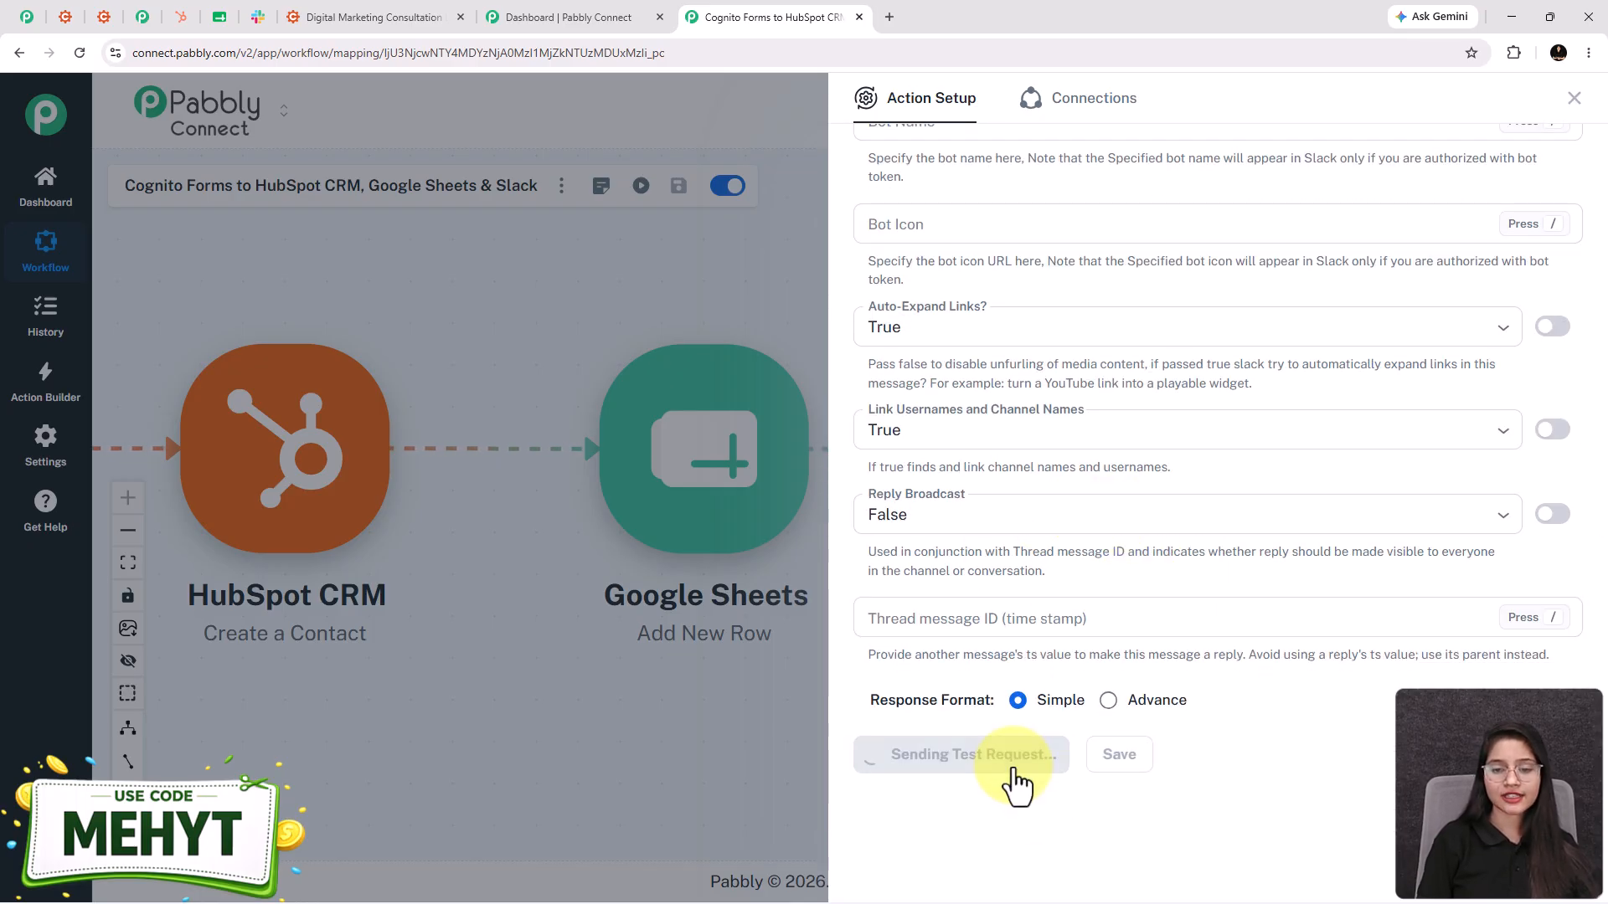
scroll(1289, 758, "down", 5)
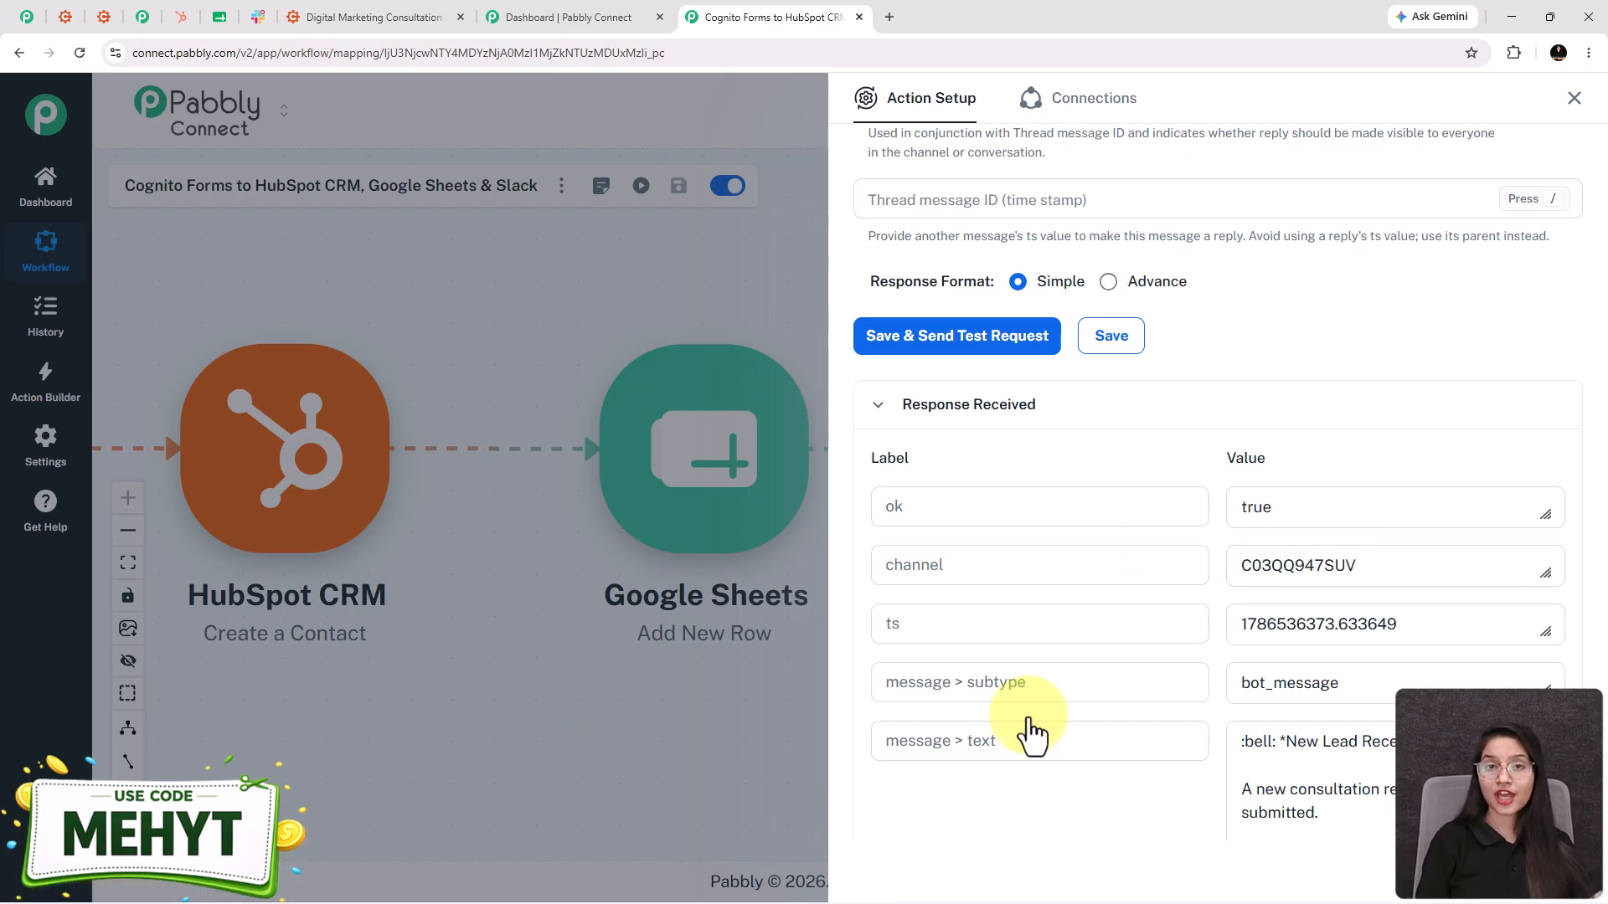
scroll(1096, 730, "up", 1)
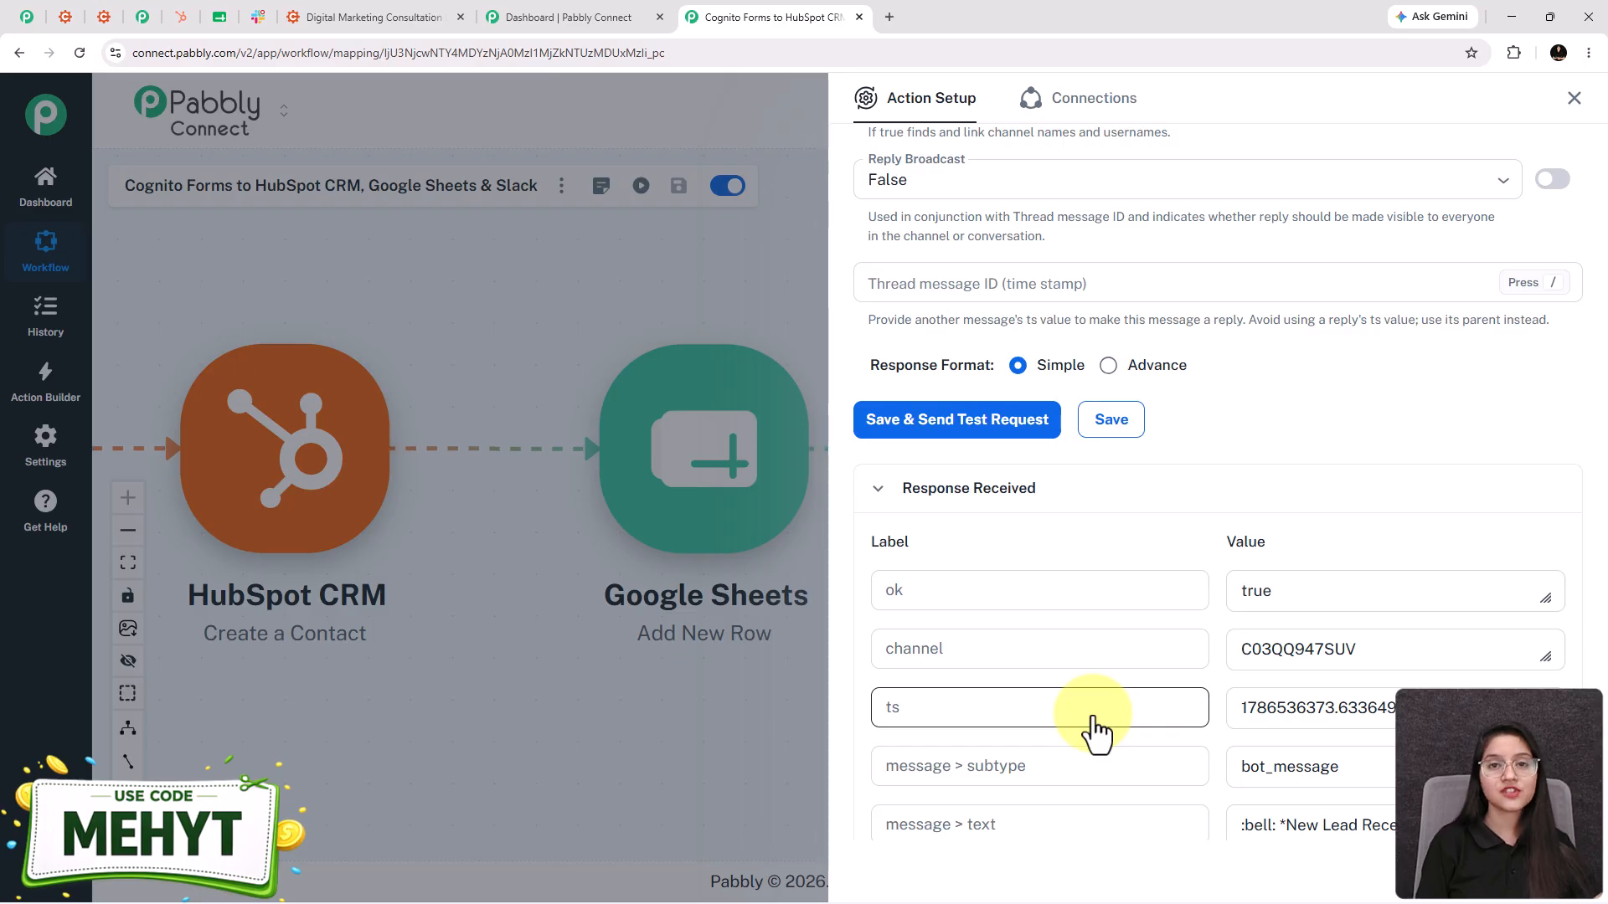
left_click(258, 16)
scroll(1084, 406, "down", 3)
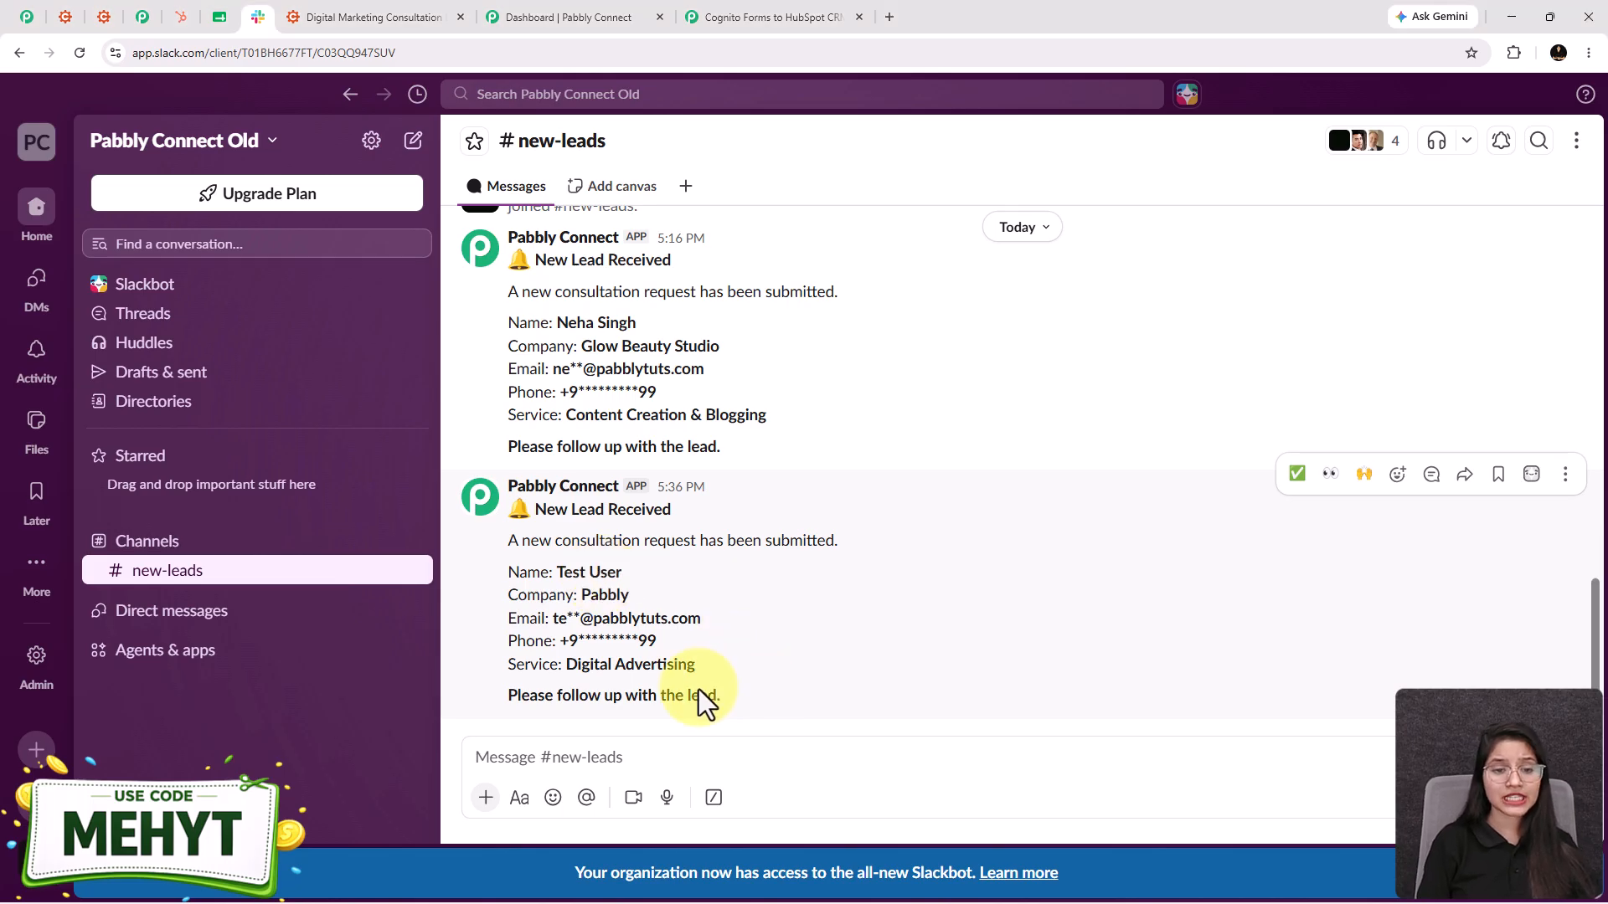
- Highlight the Test User lead message in #new-leads, then return to the Pabbly workflow tab
left_click_drag(720, 695, 488, 534)
left_click(514, 540)
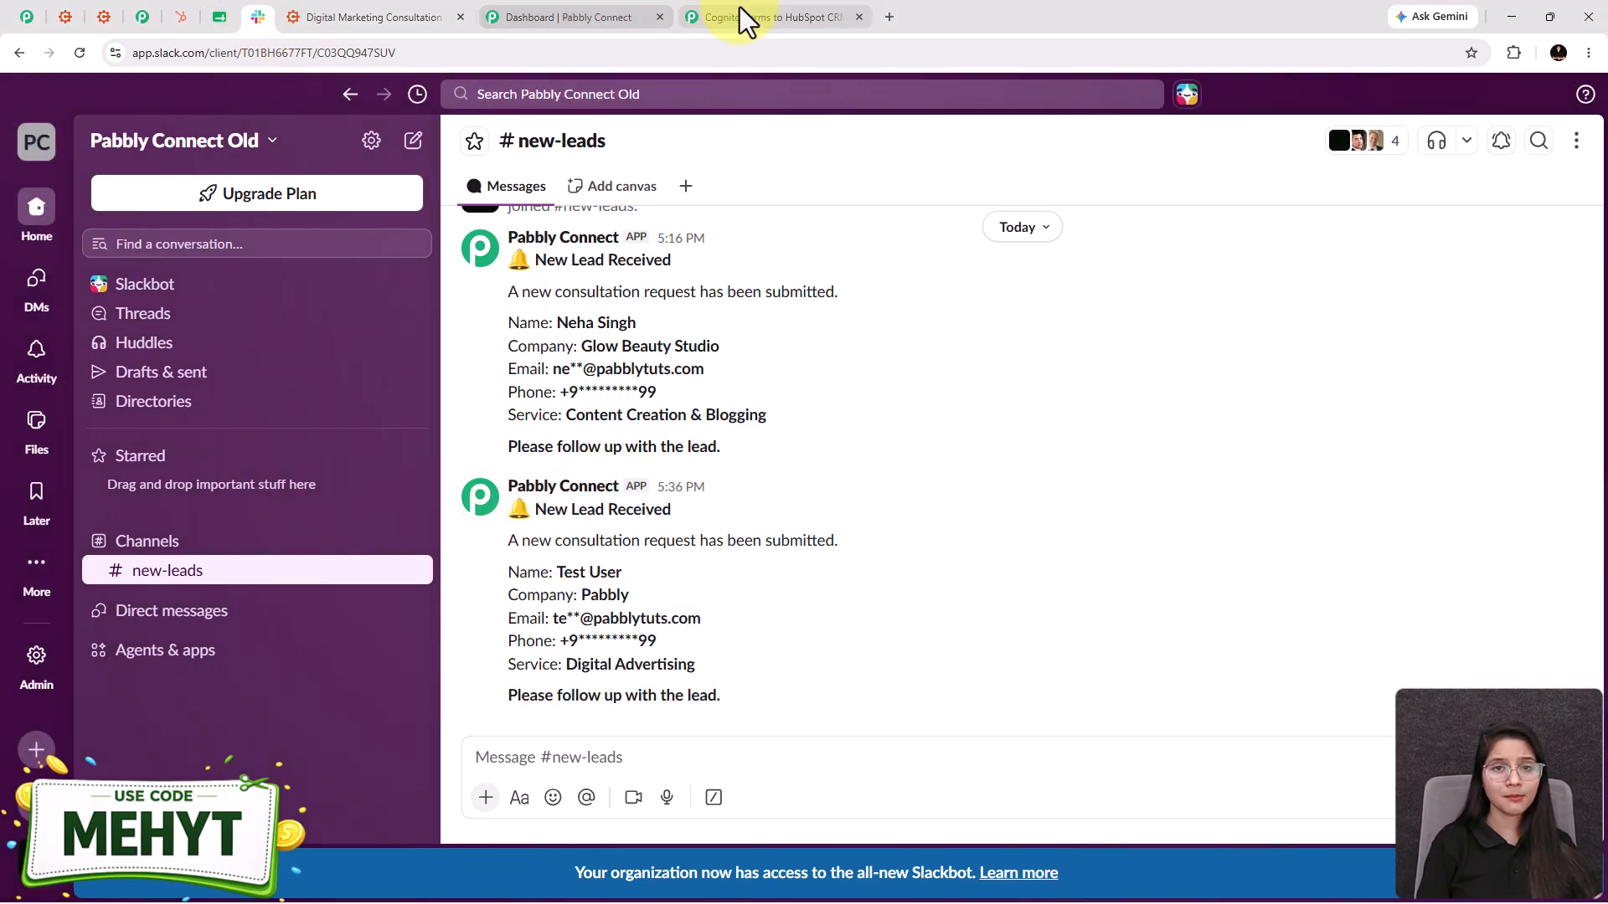
left_click(737, 17)
scroll(1157, 557, "down", 8)
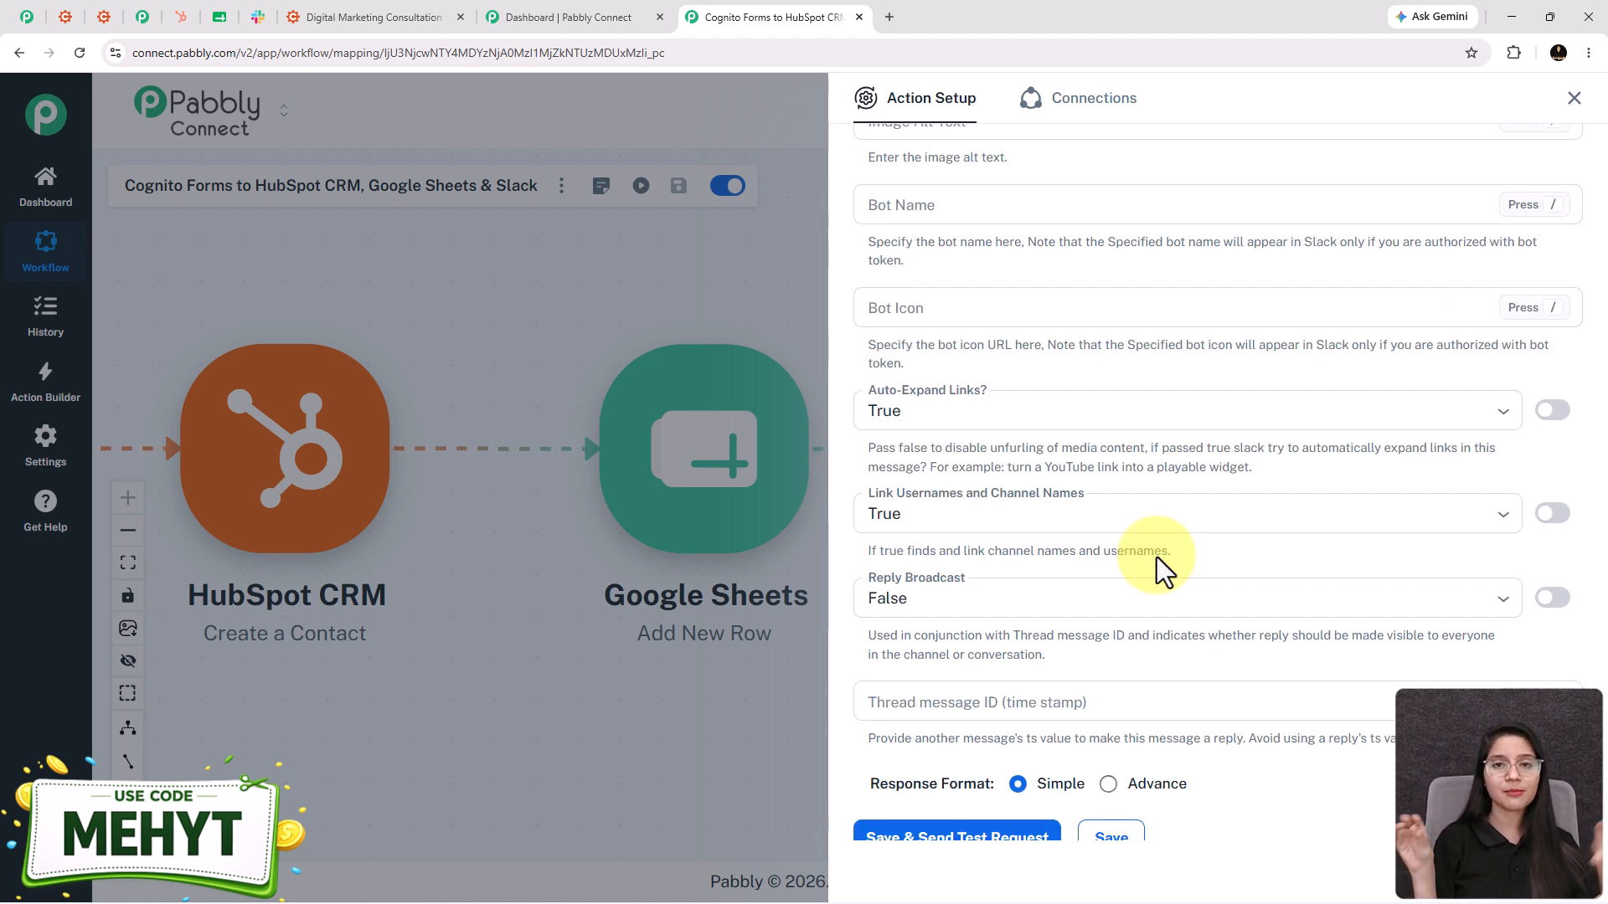
- Close Action Setup, frame all four workflow nodes, and go to the pabbly.com/connect homepage
left_click(1574, 99)
left_click_drag(824, 680, 1267, 662)
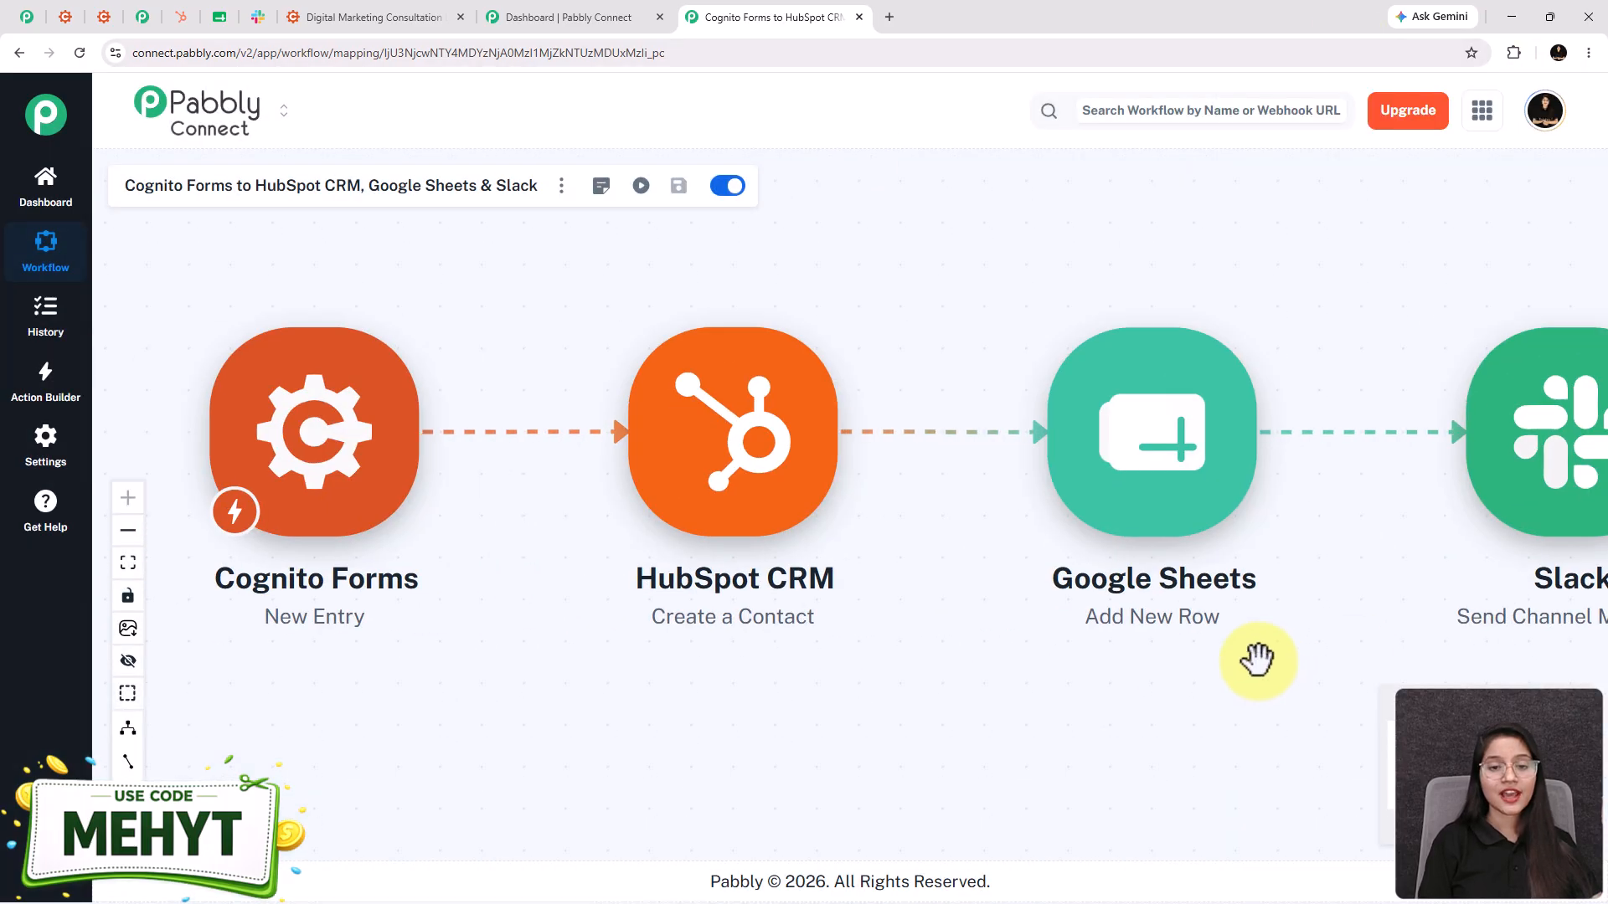
scroll(1260, 661, "down", 2)
left_click_drag(1149, 716, 1029, 689)
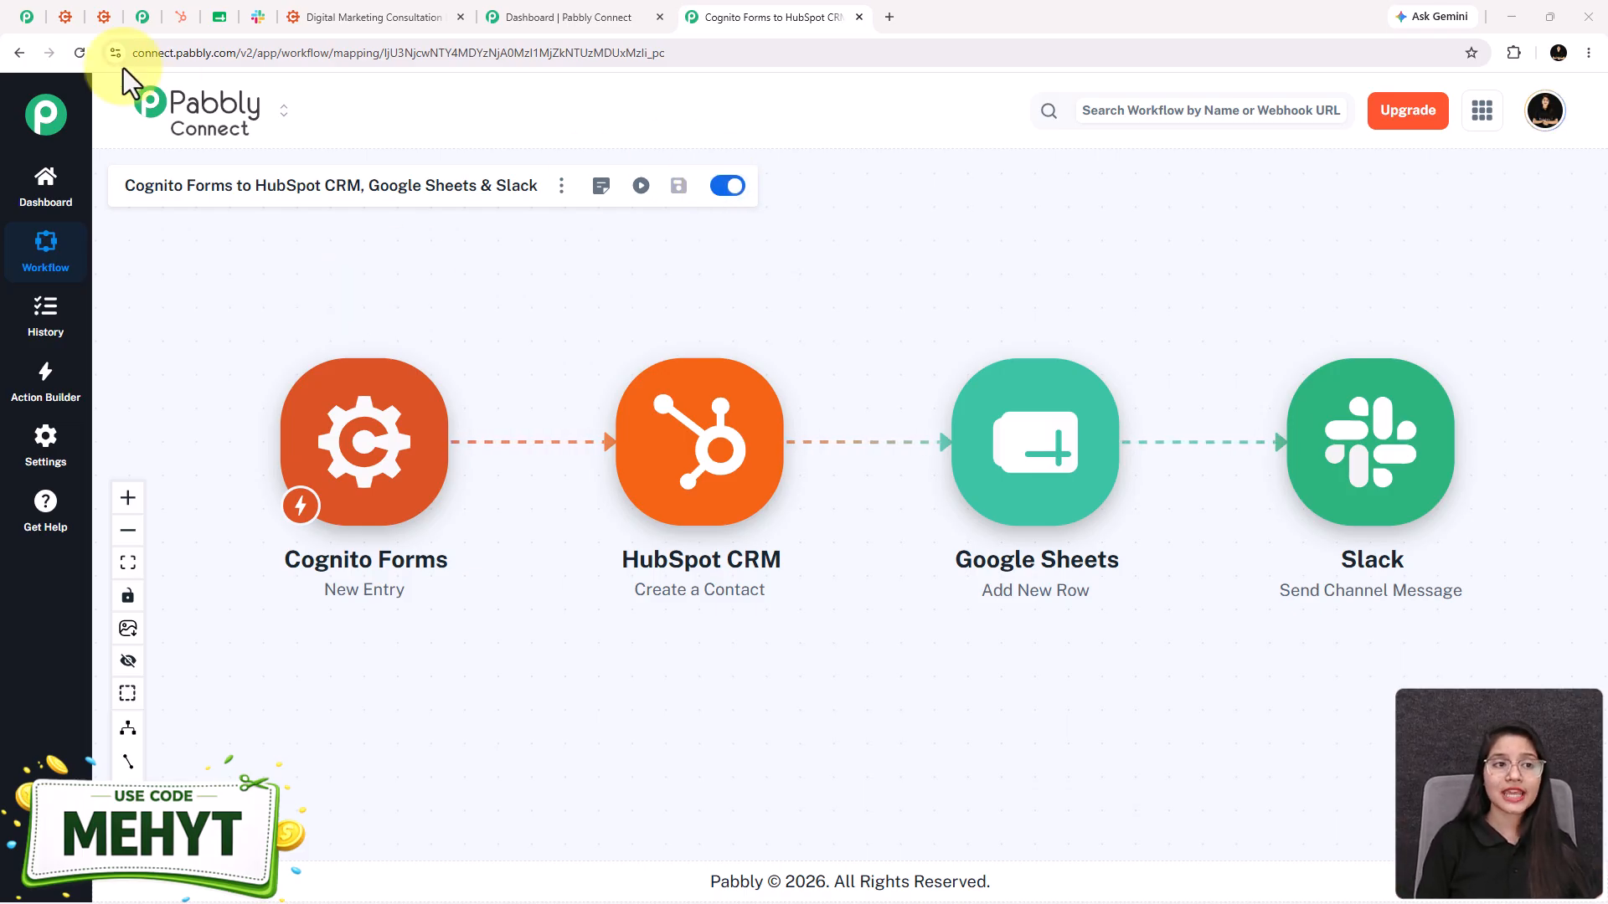
left_click(27, 17)
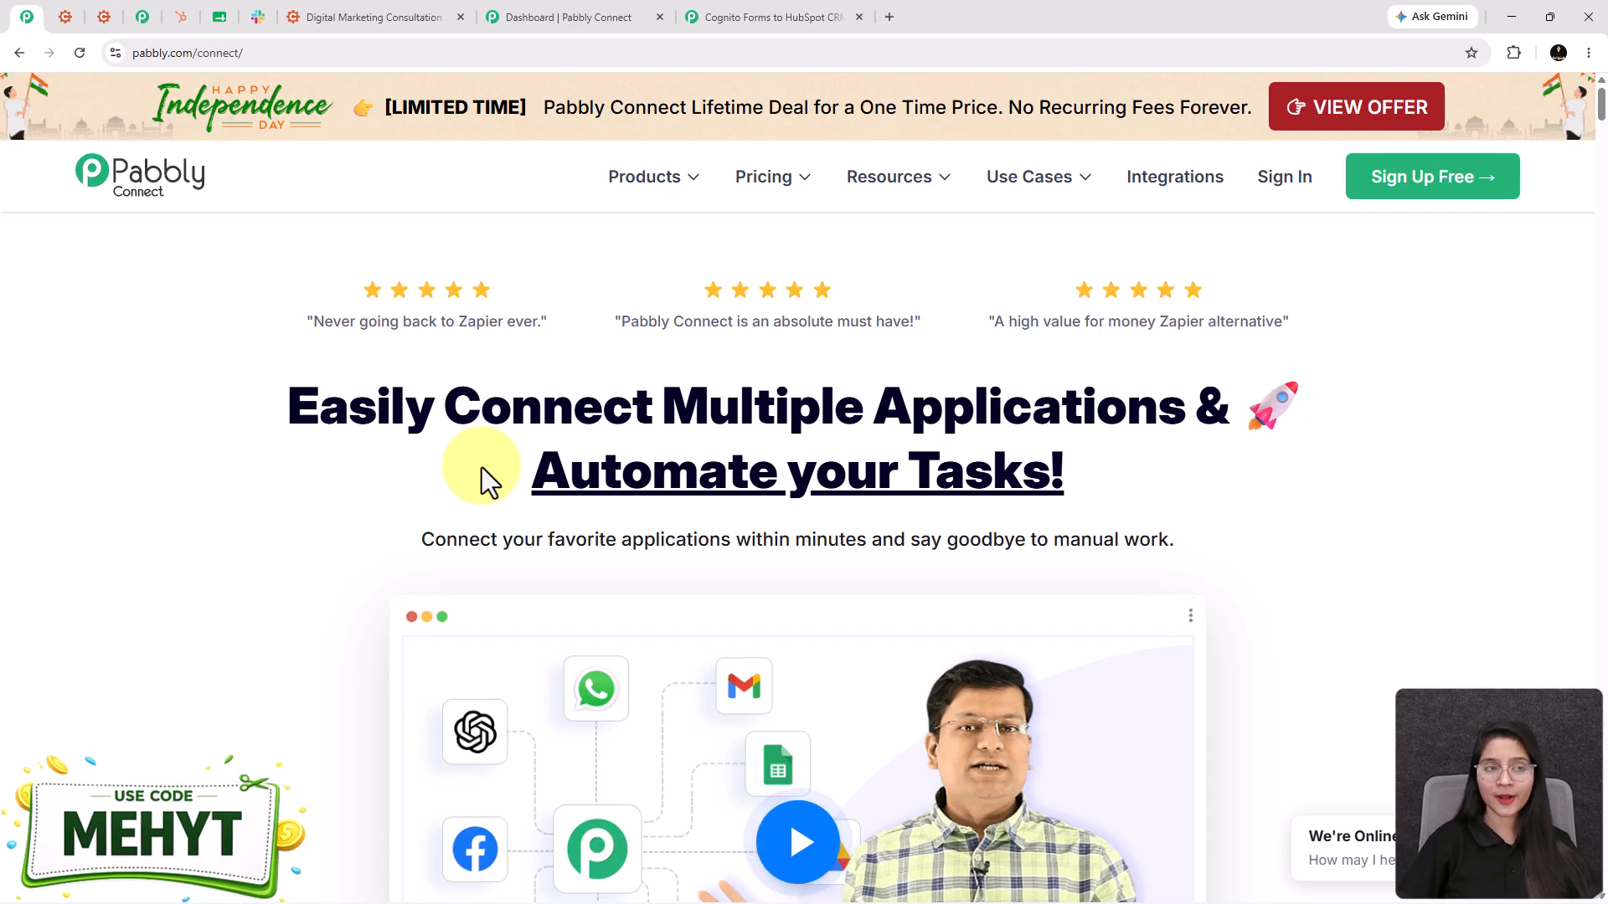
- Switch back to the Cognito Forms to HubSpot CRM workflow editor
left_click(728, 17)
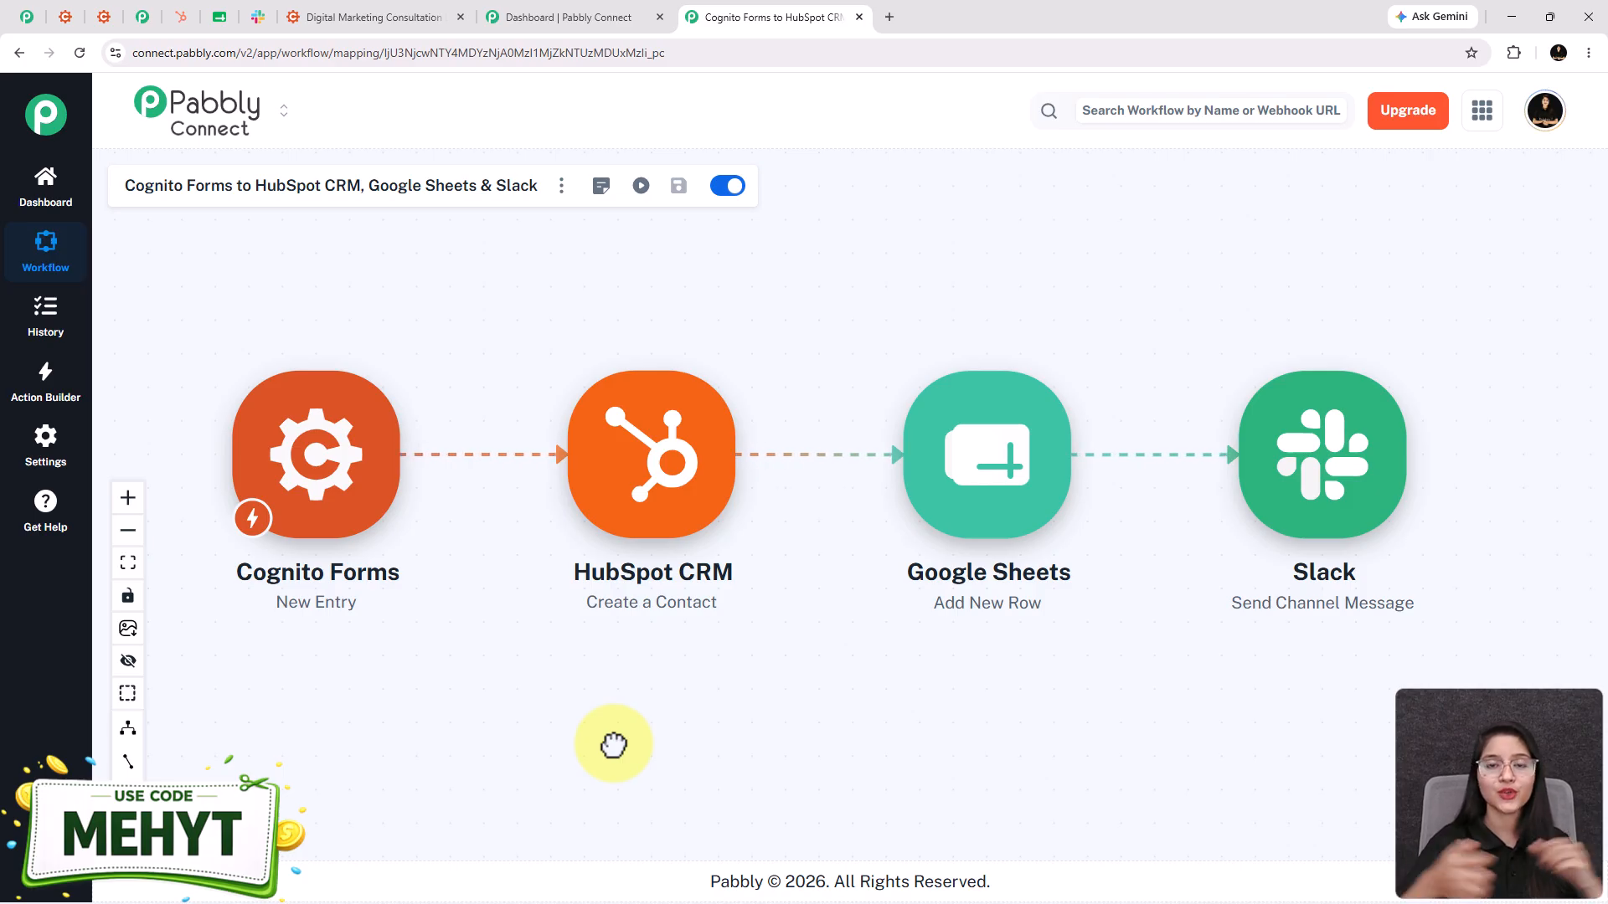
- Review the consultation form, HubSpot contacts, Leads sheet and #new-leads, ending on pabbly.com/connect
left_click(376, 16)
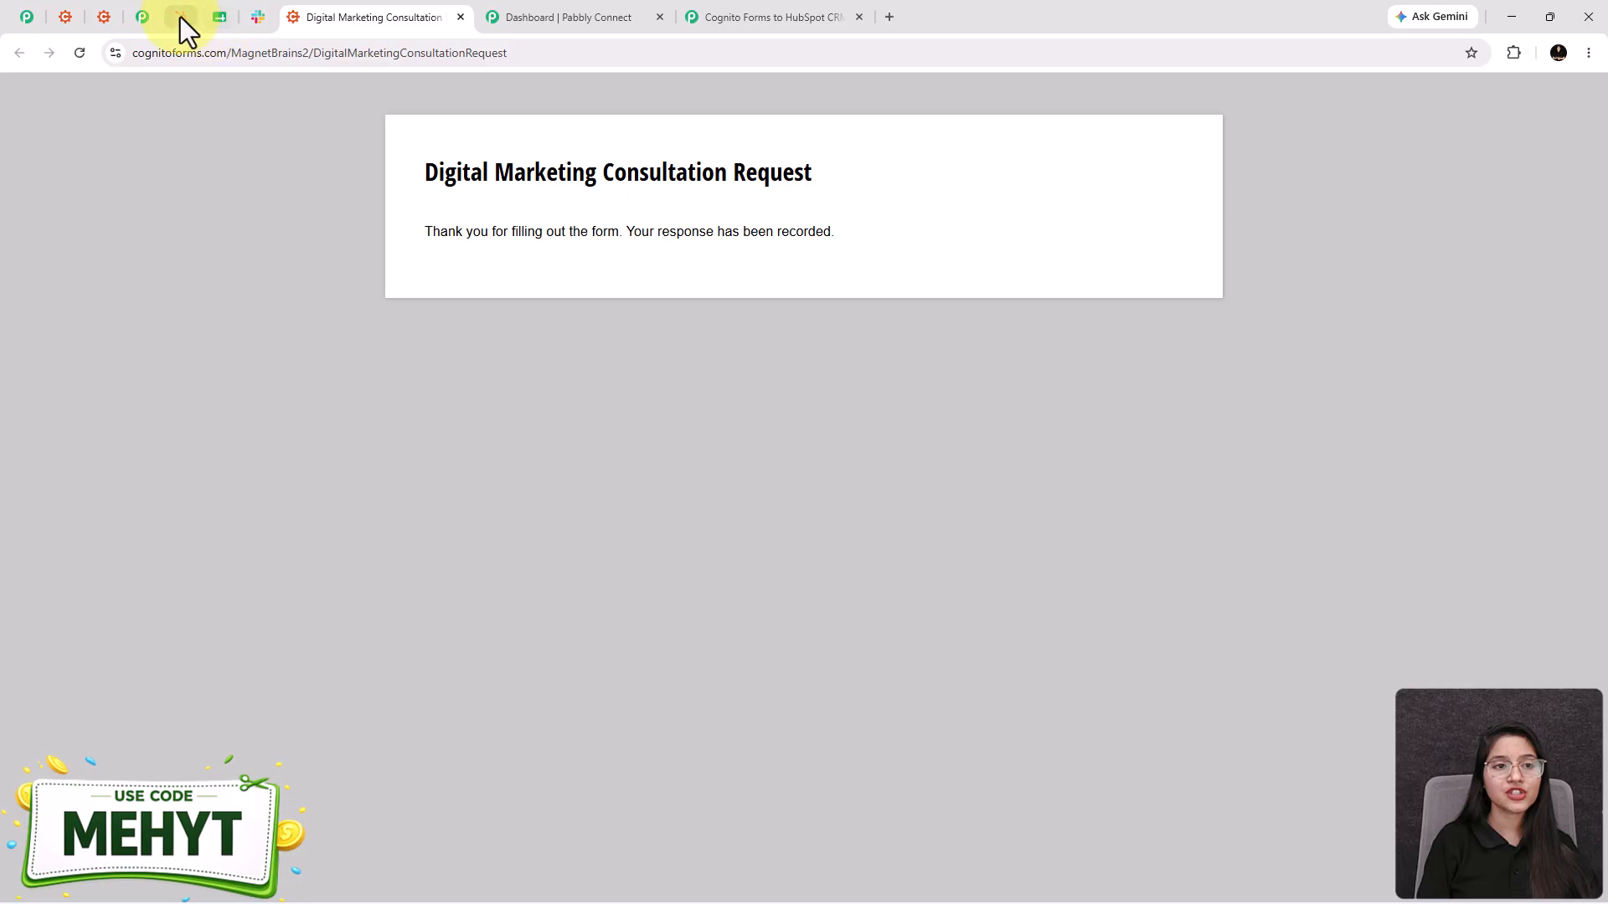
left_click(179, 16)
left_click(218, 19)
left_click(245, 22)
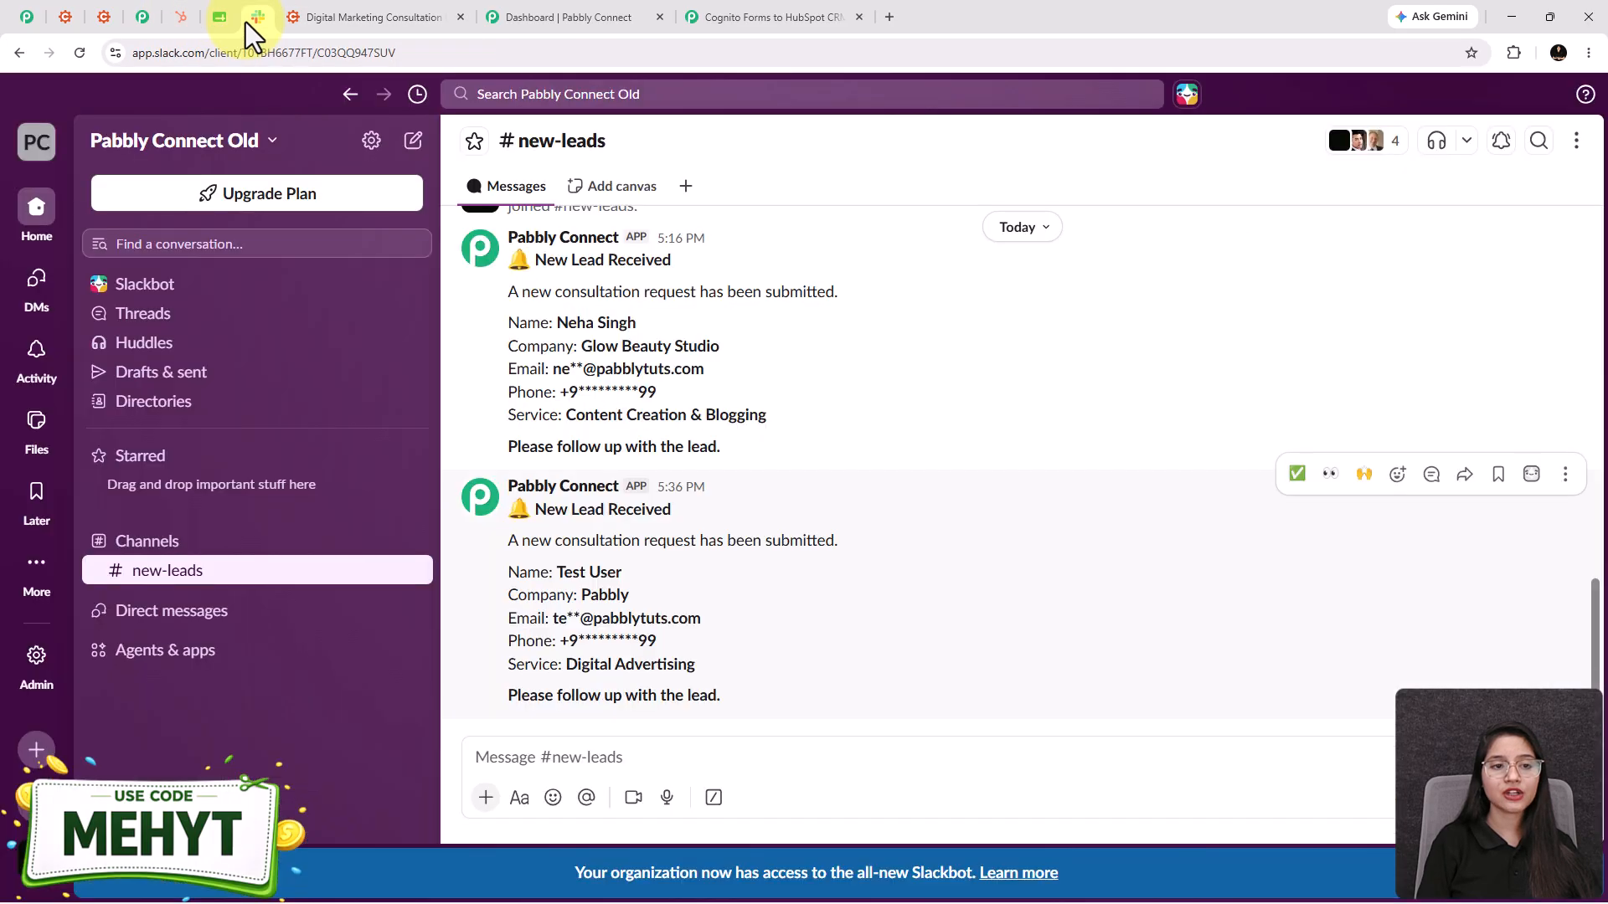
left_click(220, 17)
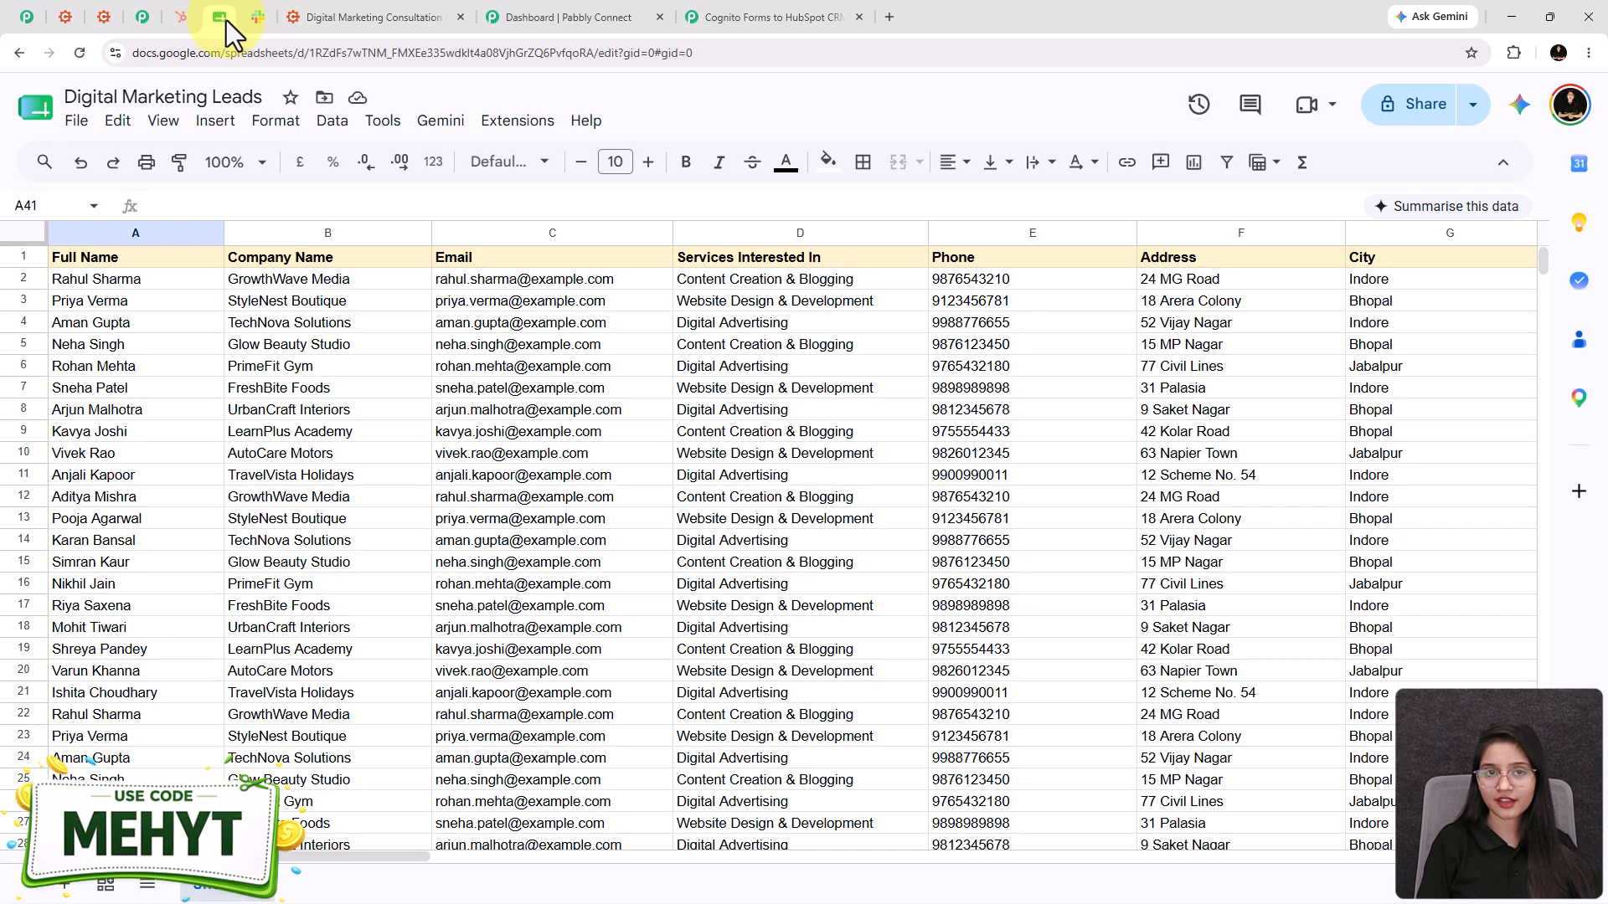
left_click(35, 23)
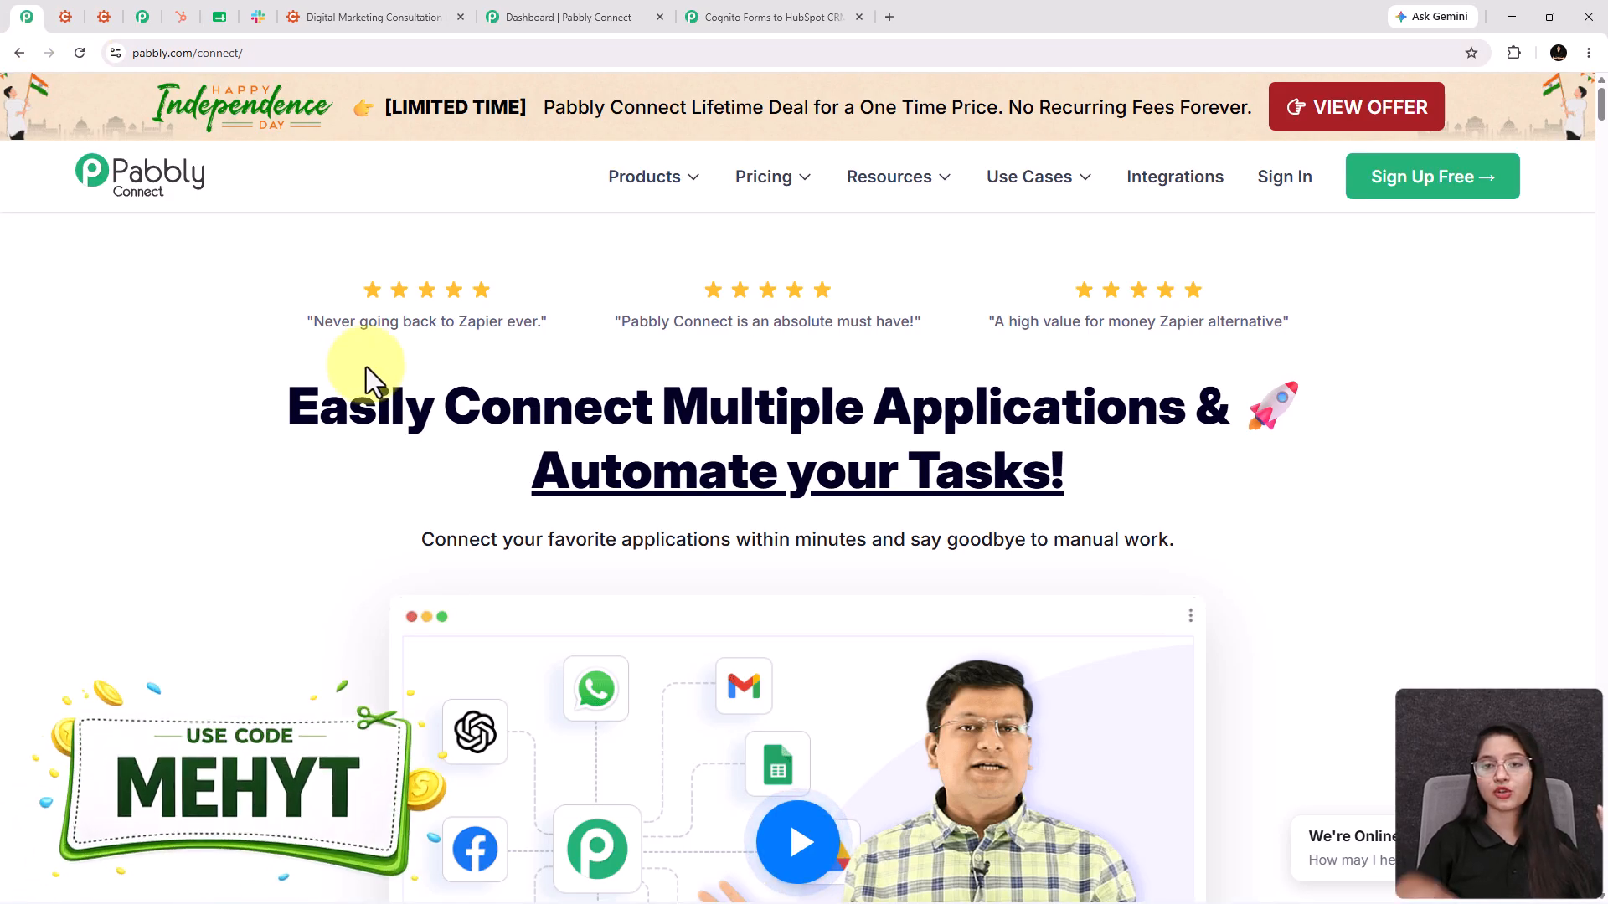